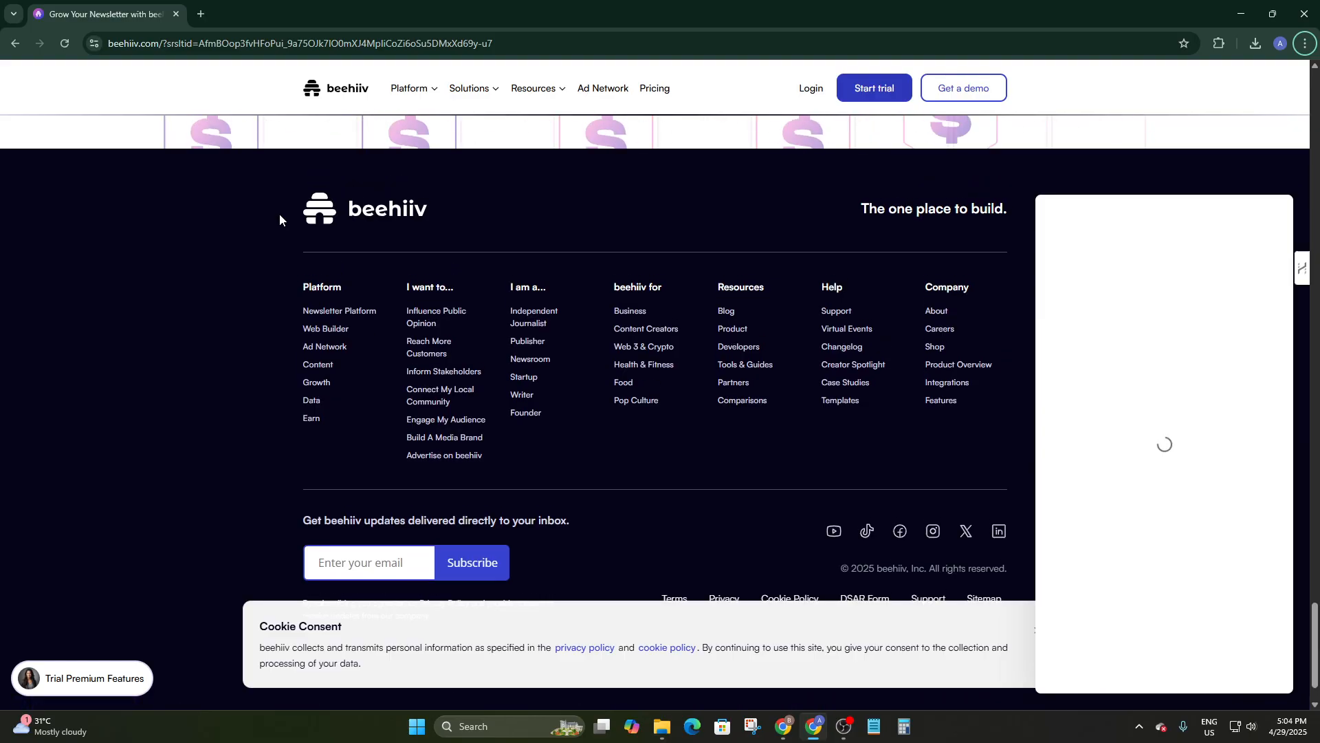
Scroll the beehiiv homepage and close the Buzz chatbot panel, then return to the top.
scroll(280, 221, up, 20)
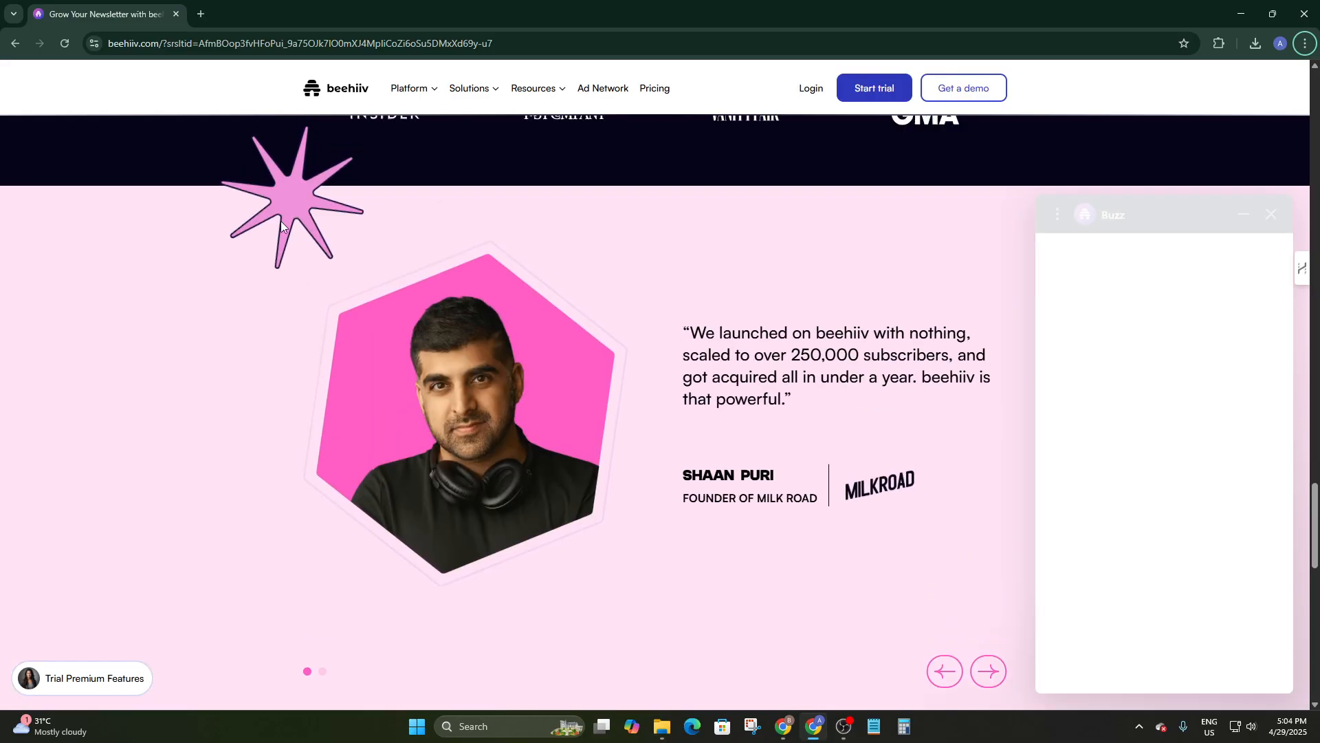
scroll(280, 224, up, 4)
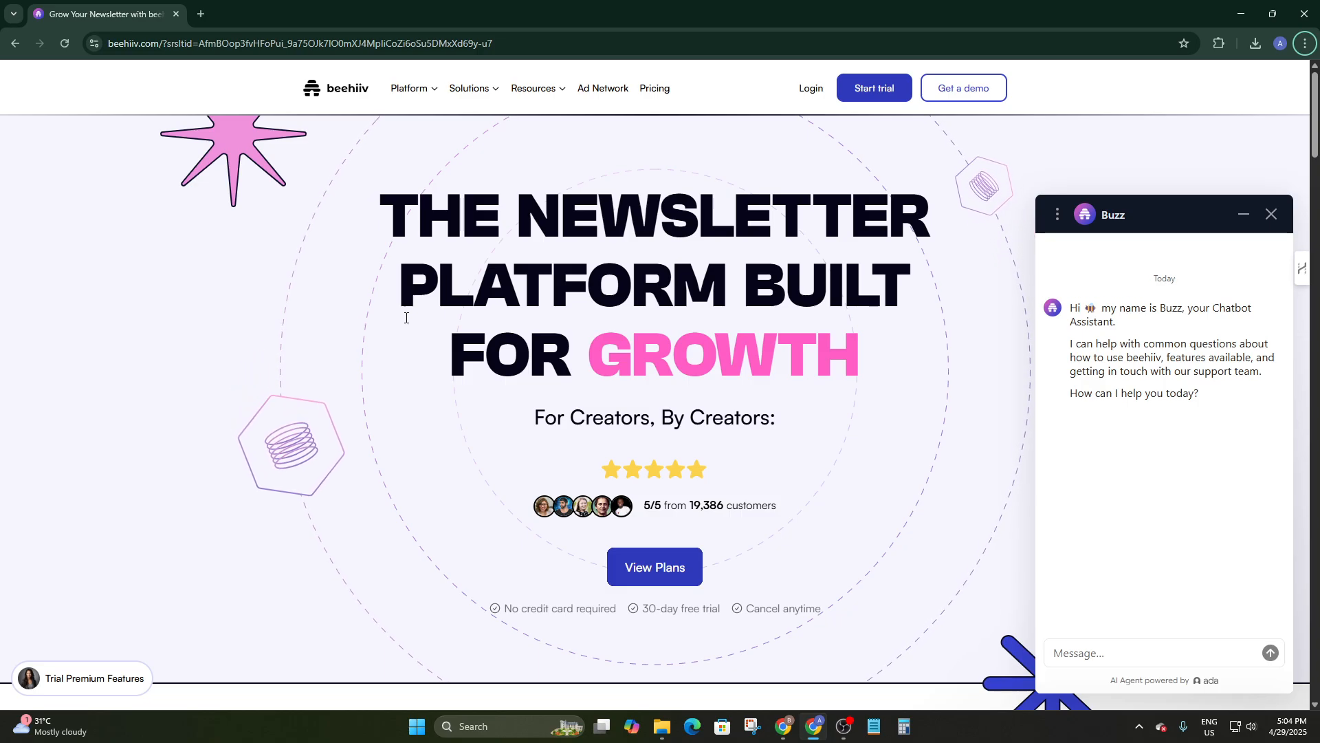
scroll(521, 314, down, 10)
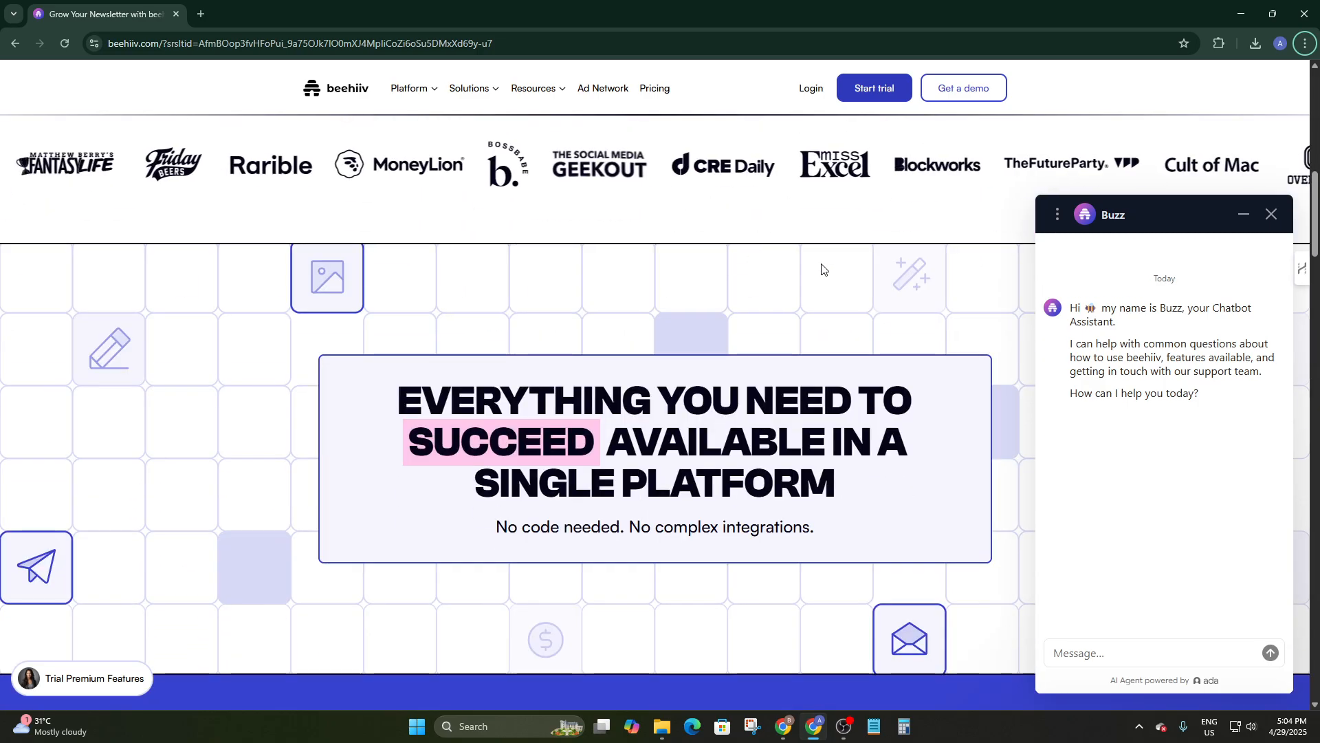
click(1272, 219)
scroll(482, 234, down, 15)
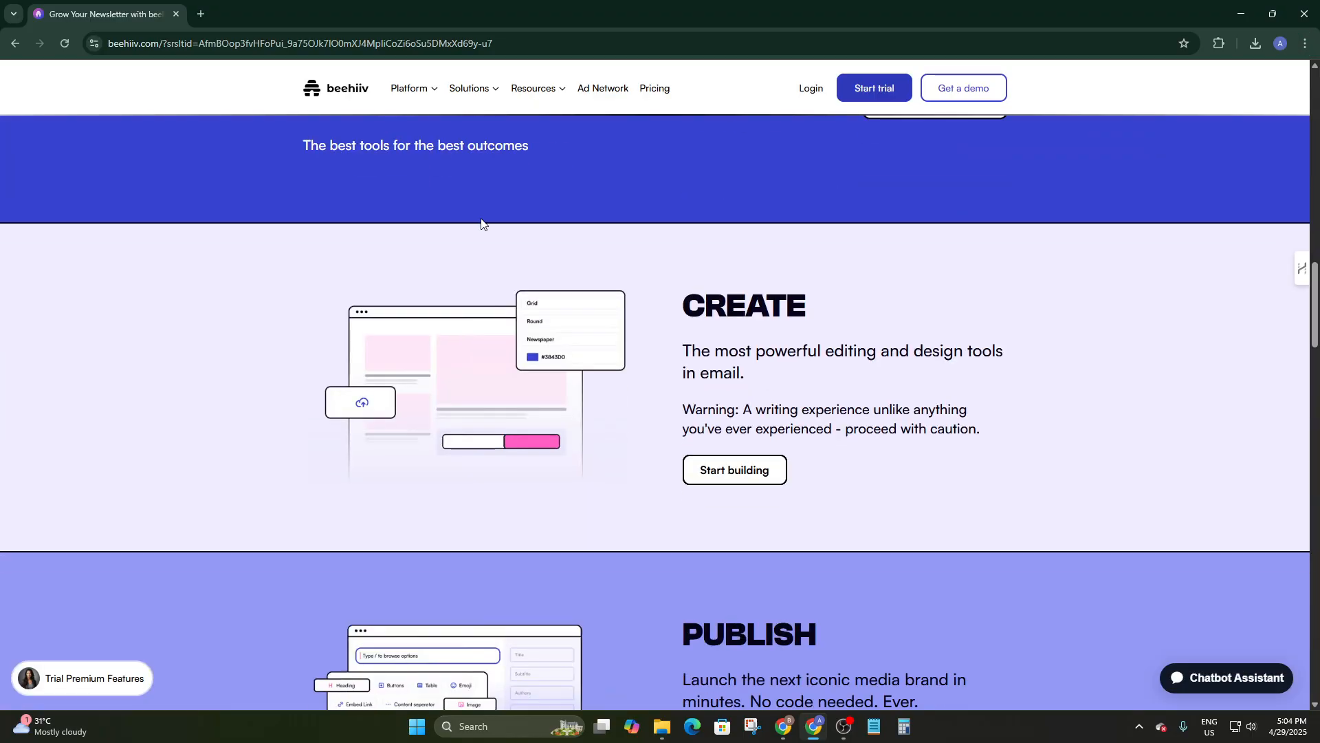
scroll(481, 237, down, 15)
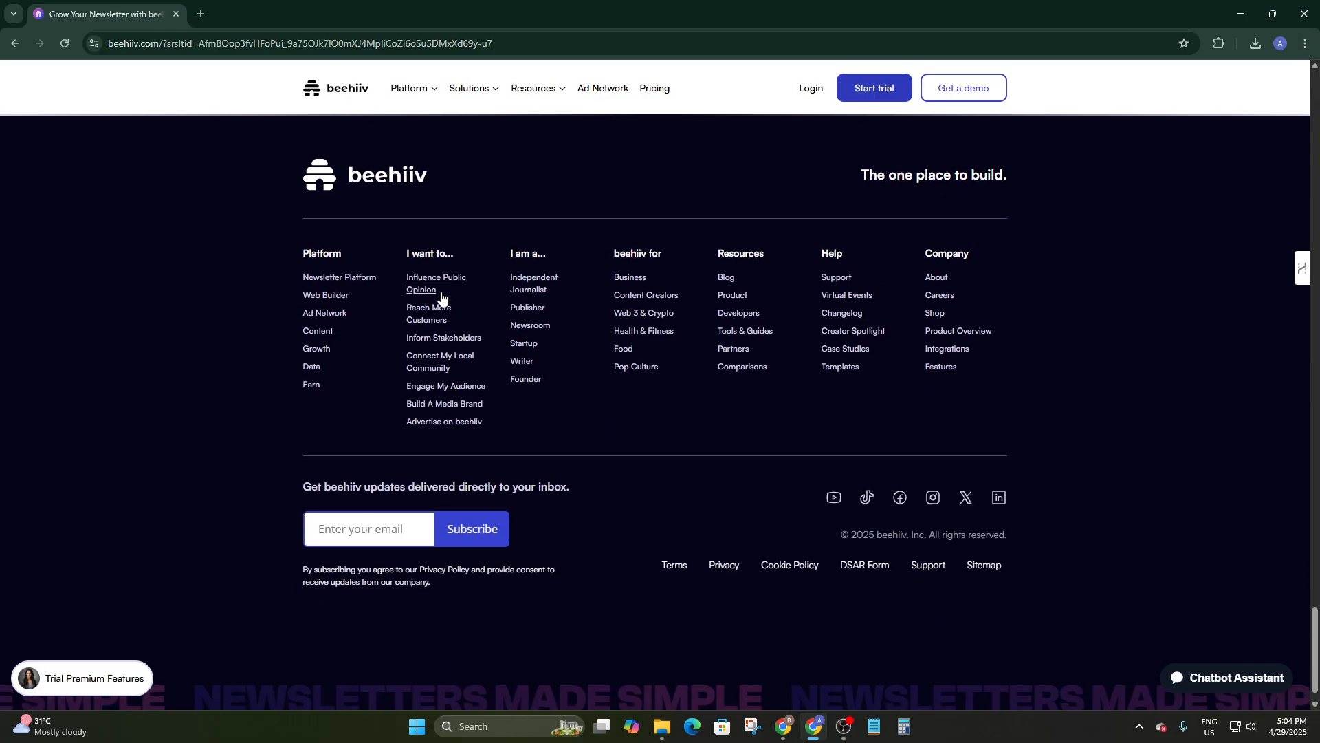
scroll(445, 297, up, 10)
scroll(446, 295, up, 20)
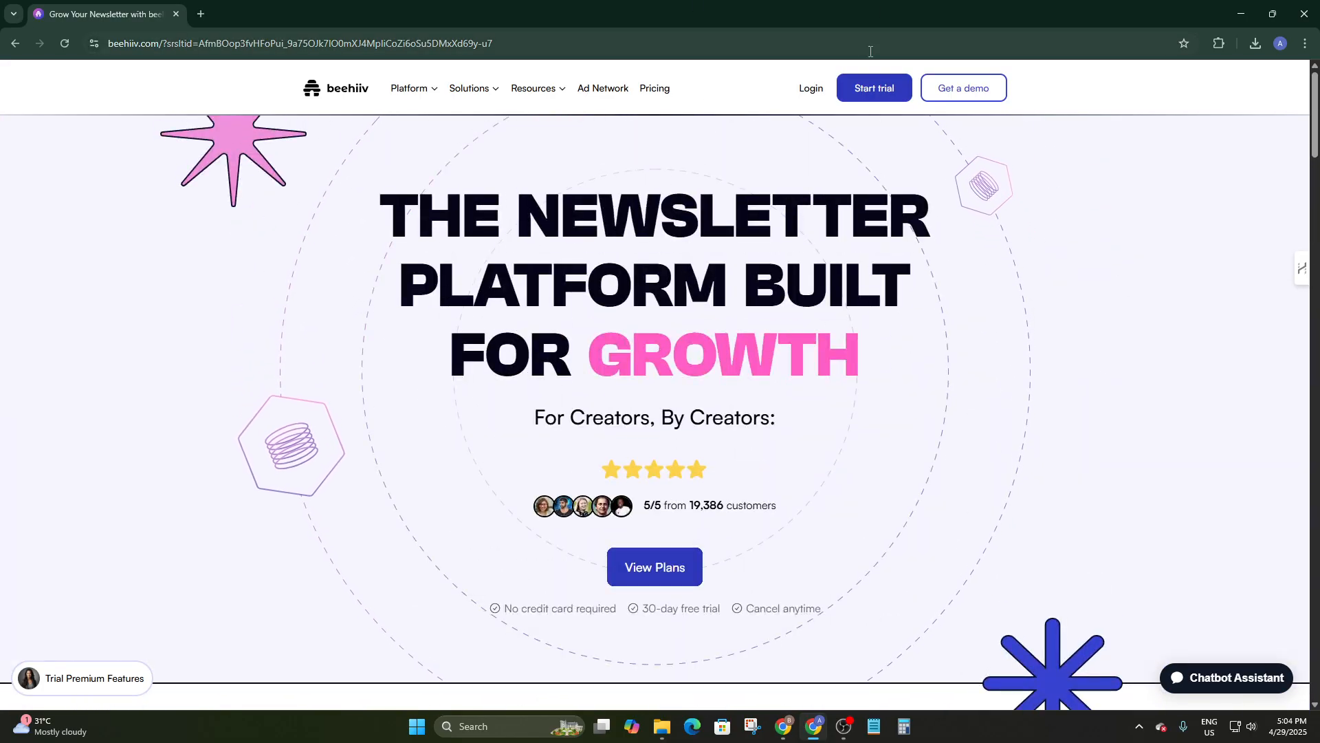
Log in to beehiiv with Sign in with Google, choosing the Google account and continuing.
click(811, 88)
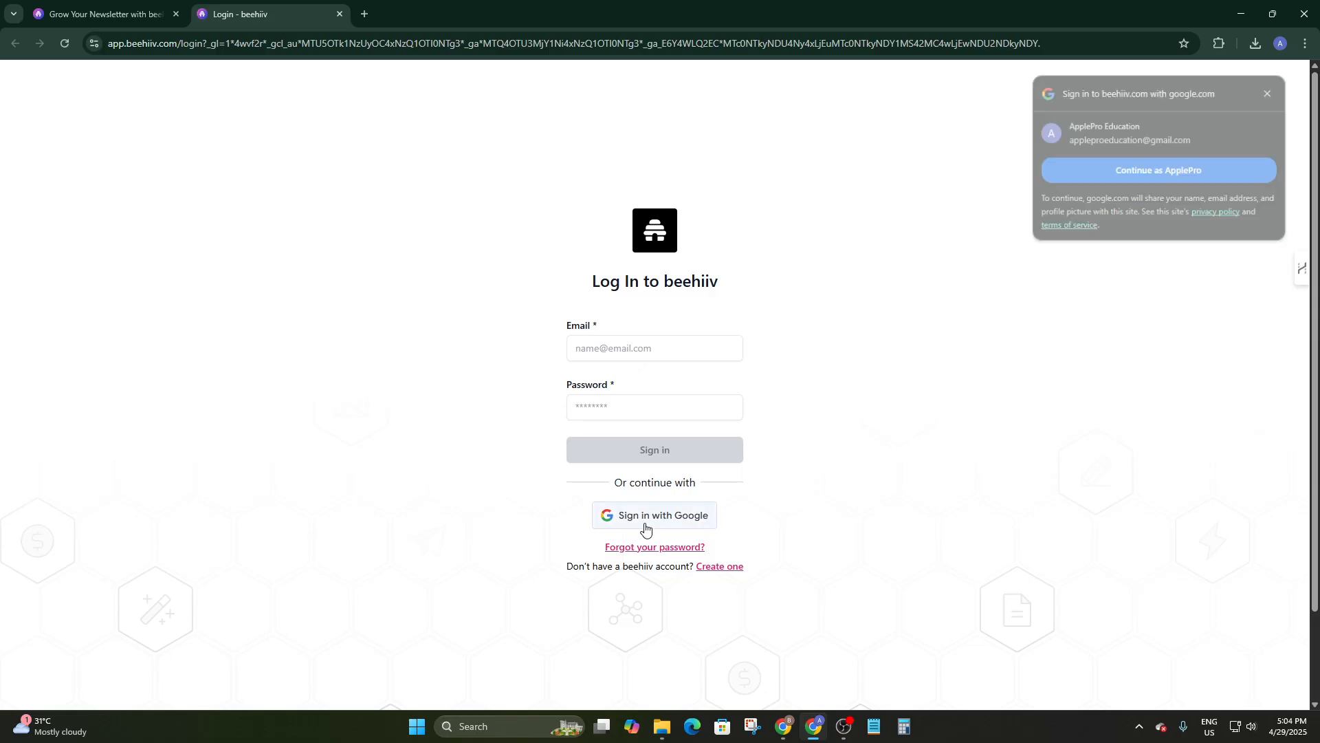
click(645, 528)
click(577, 430)
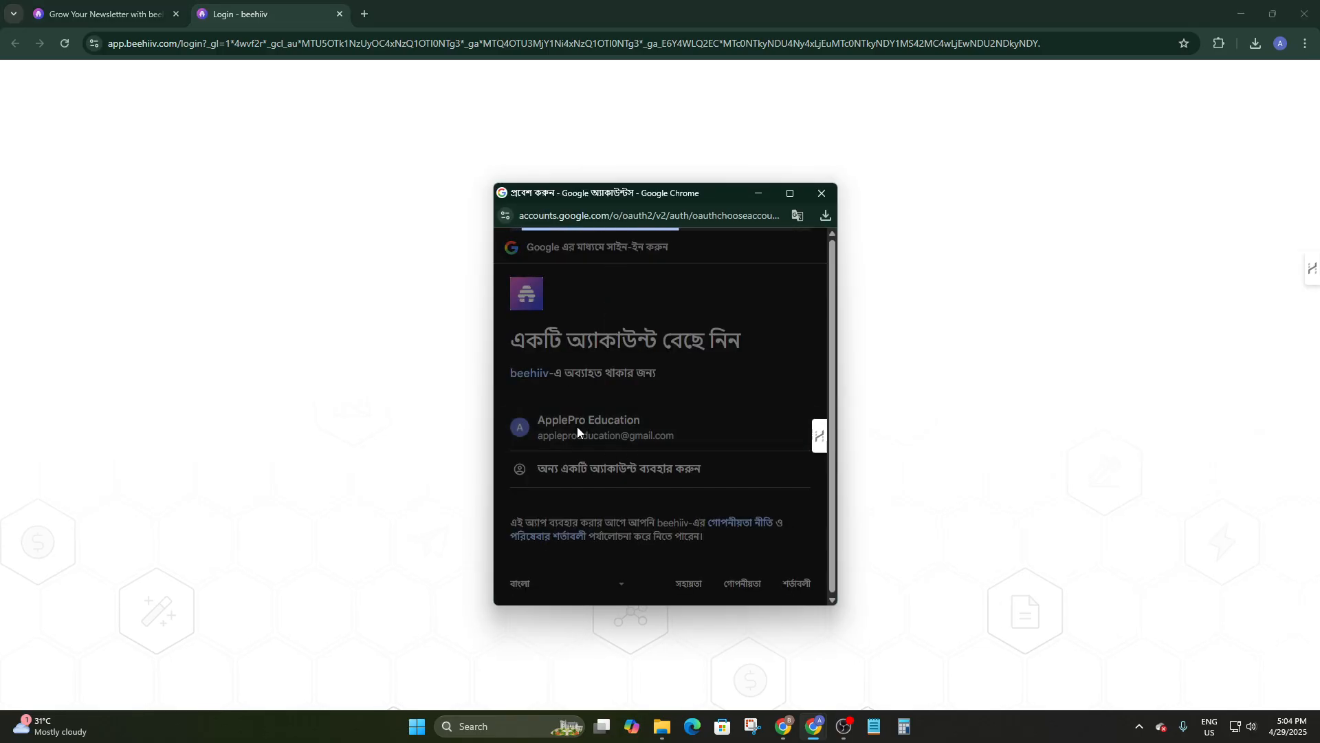
click(758, 526)
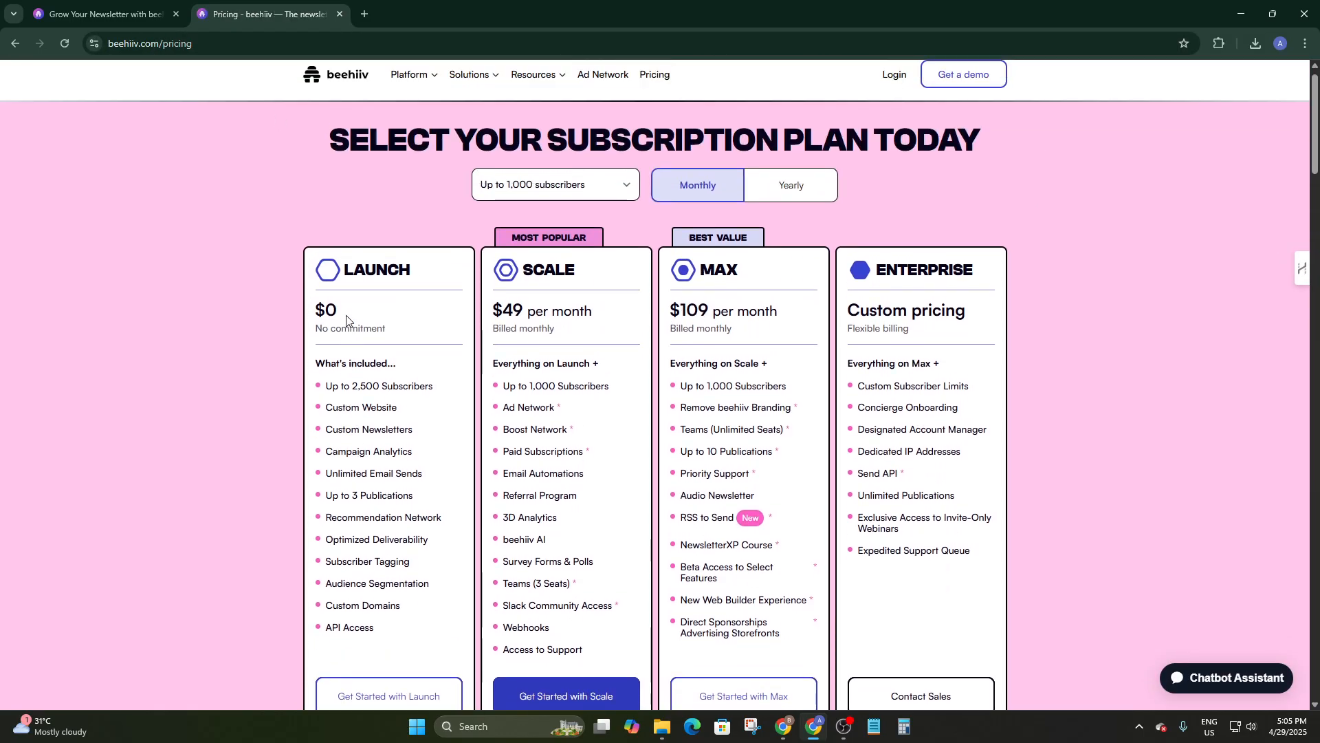
Highlight the Launch plan's subscriber limit, Custom Website, Campaign Analytics and Unlimited Email Sends features.
scroll(363, 280, down, 2)
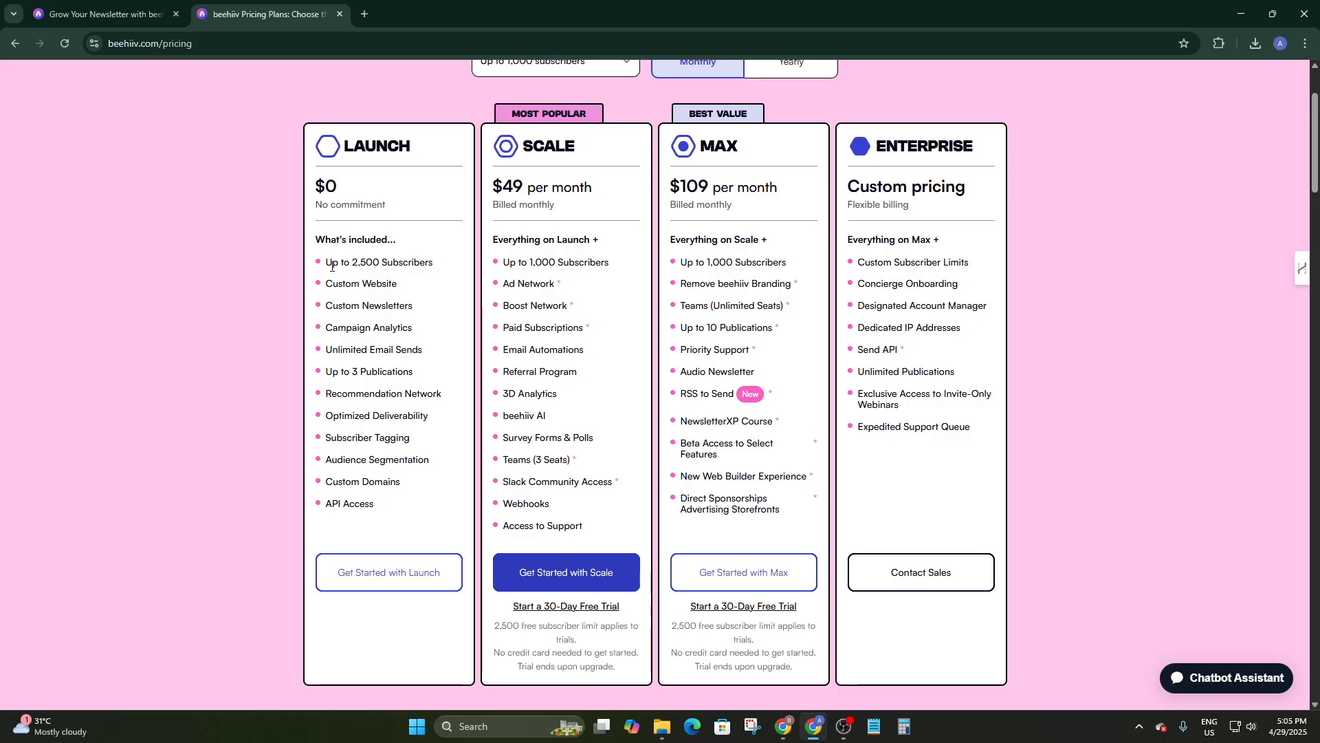
drag(330, 262, 444, 267)
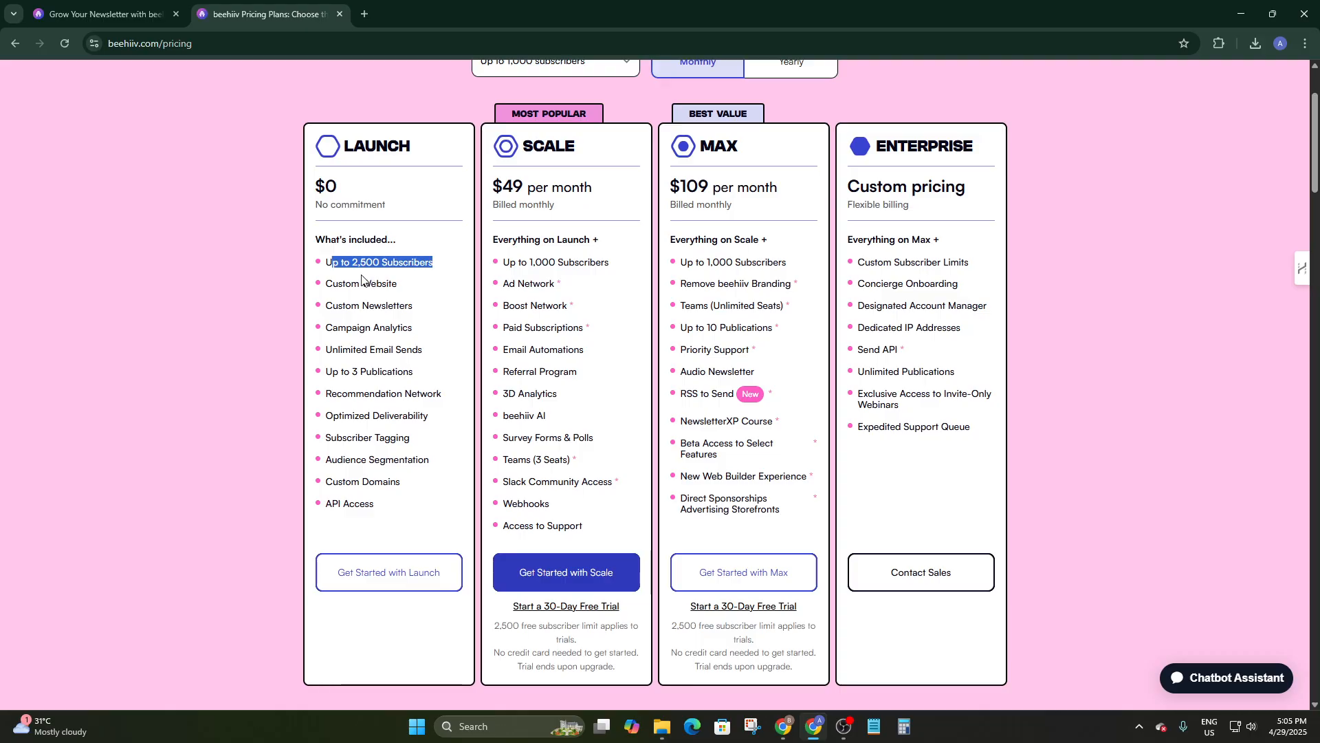
drag(328, 284, 422, 287)
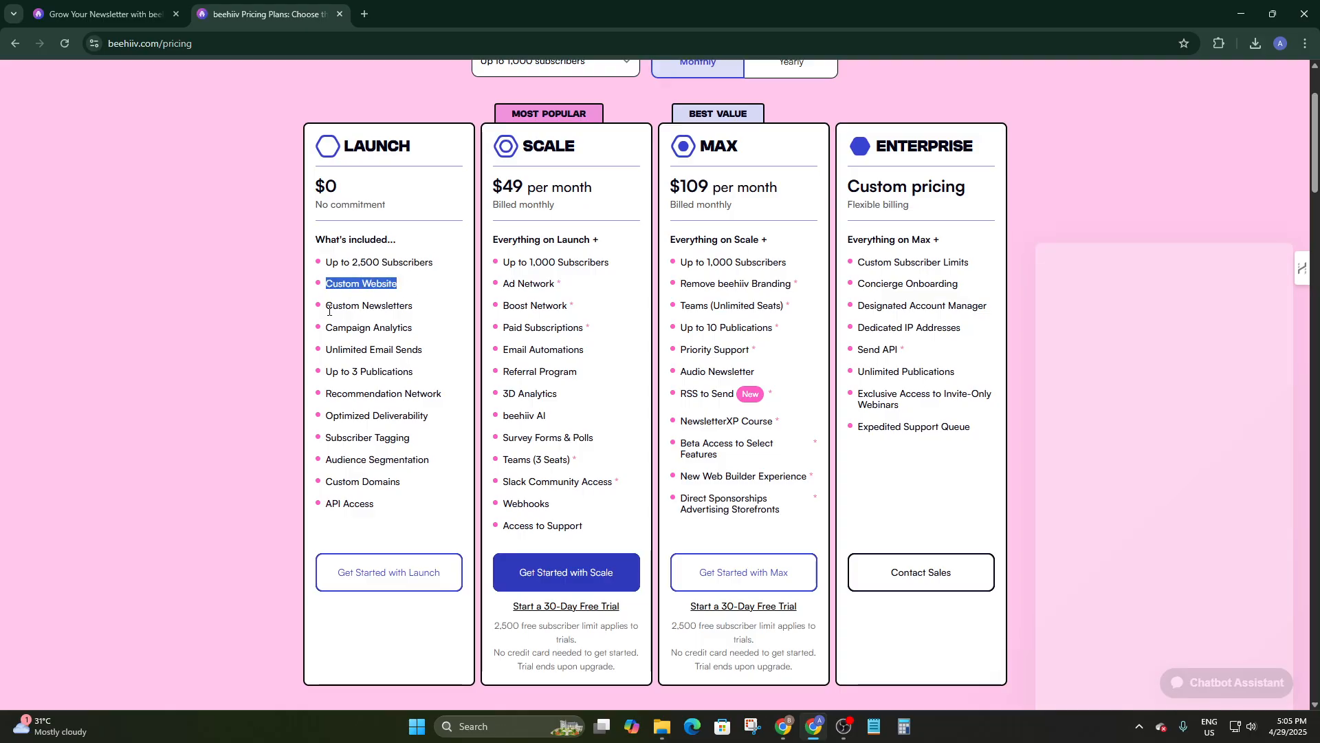
drag(326, 306, 440, 310)
scroll(375, 292, down, 20)
scroll(397, 295, up, 4)
scroll(400, 297, up, 20)
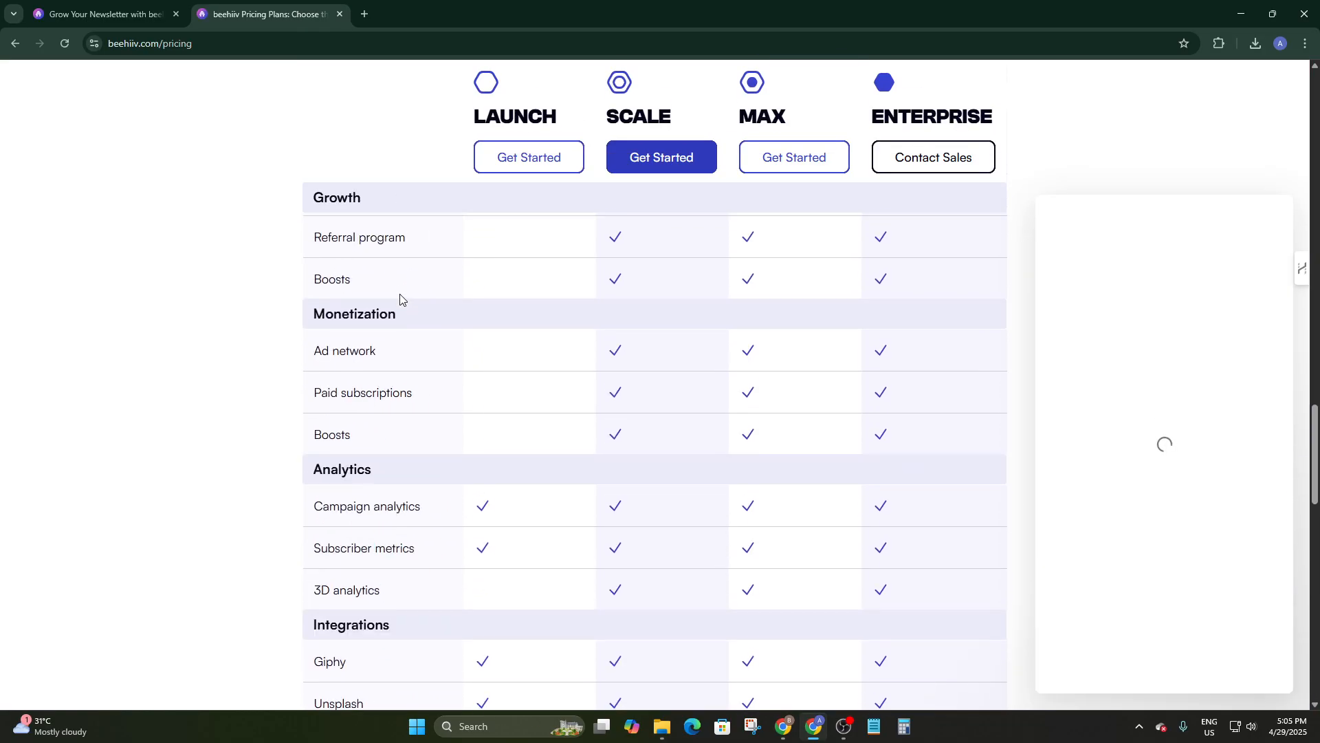
scroll(400, 297, up, 1)
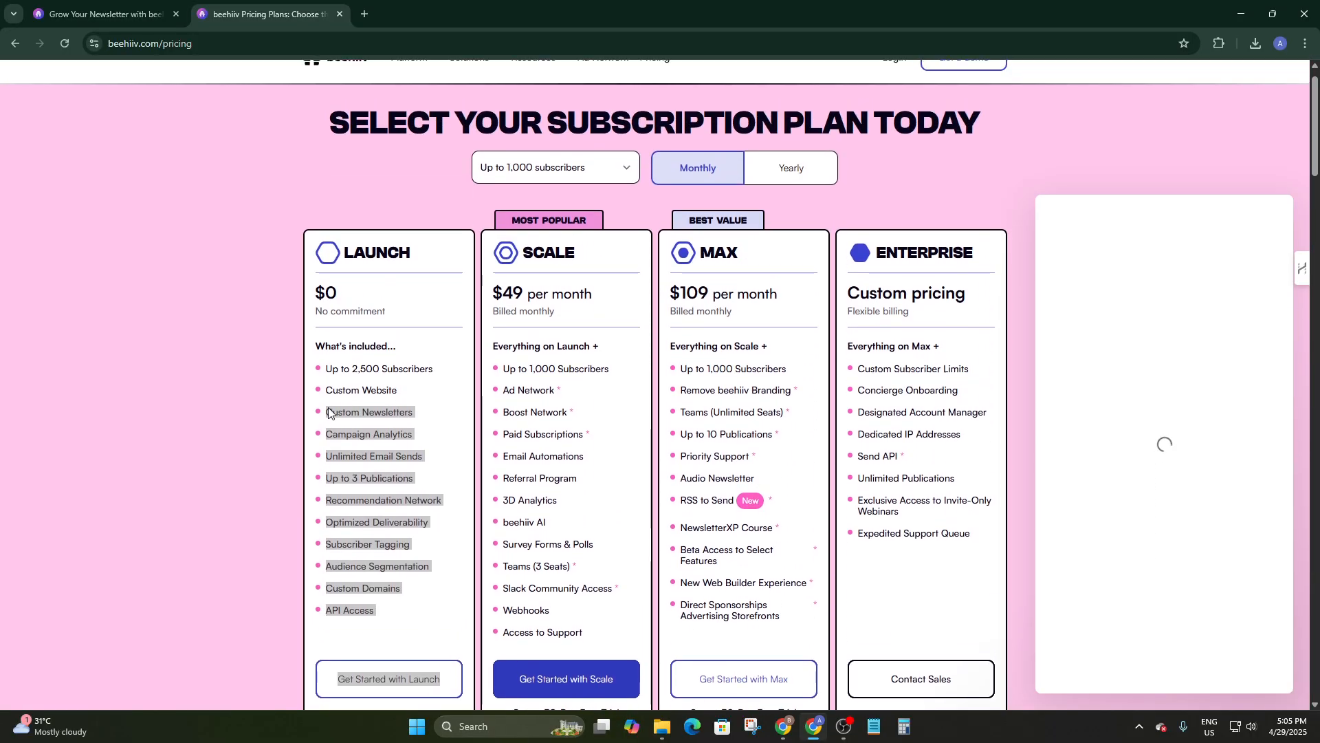
click(325, 438)
drag(325, 438, 417, 434)
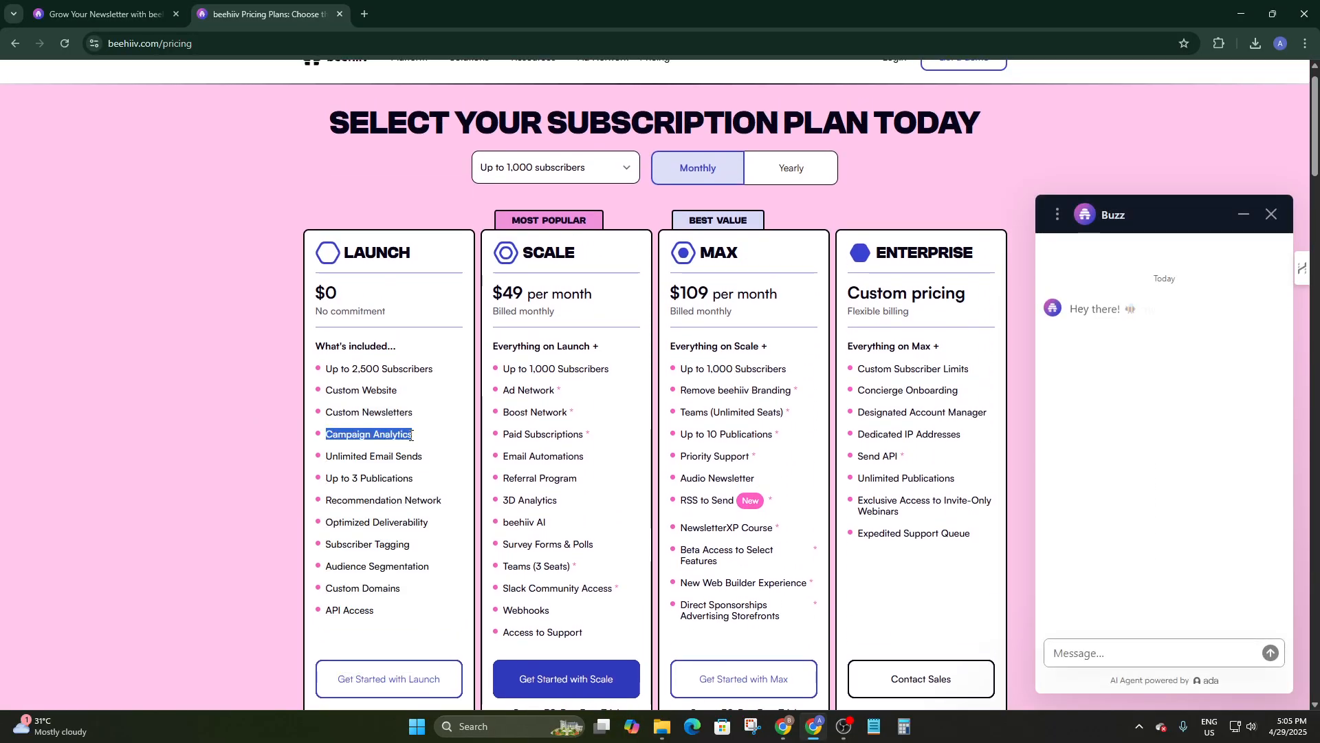
drag(332, 457, 444, 456)
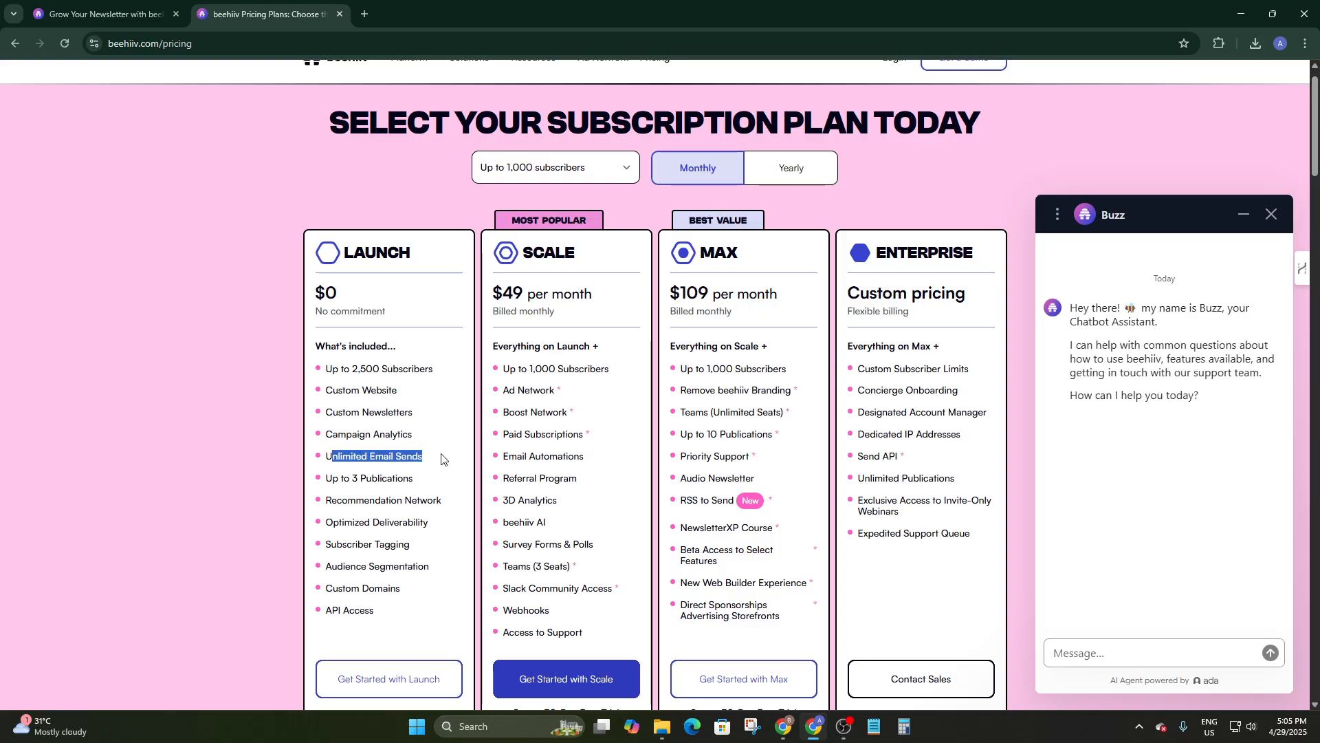
Close the Buzz panel and highlight Up to 3 Publications, Recommendation Network and Optimized Deliverability.
click(1271, 214)
click(321, 481)
drag(320, 481, 420, 486)
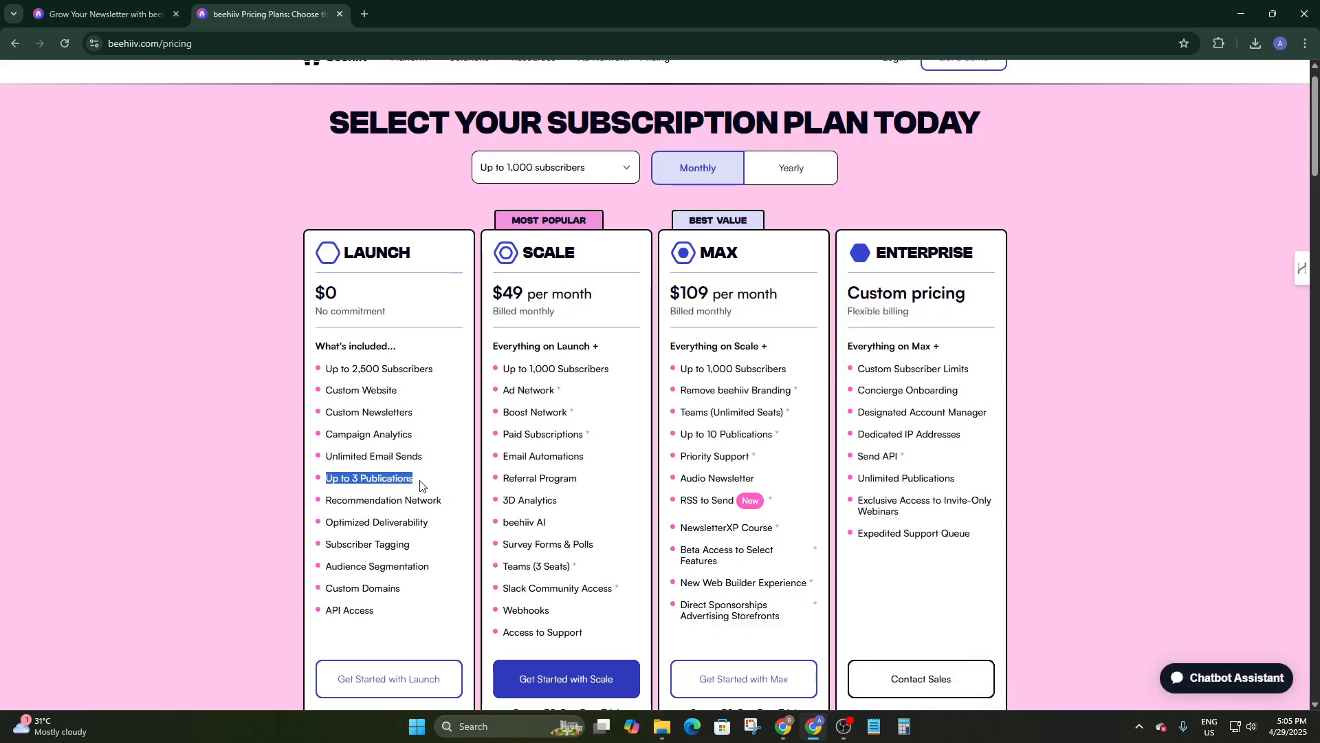
drag(321, 506, 465, 517)
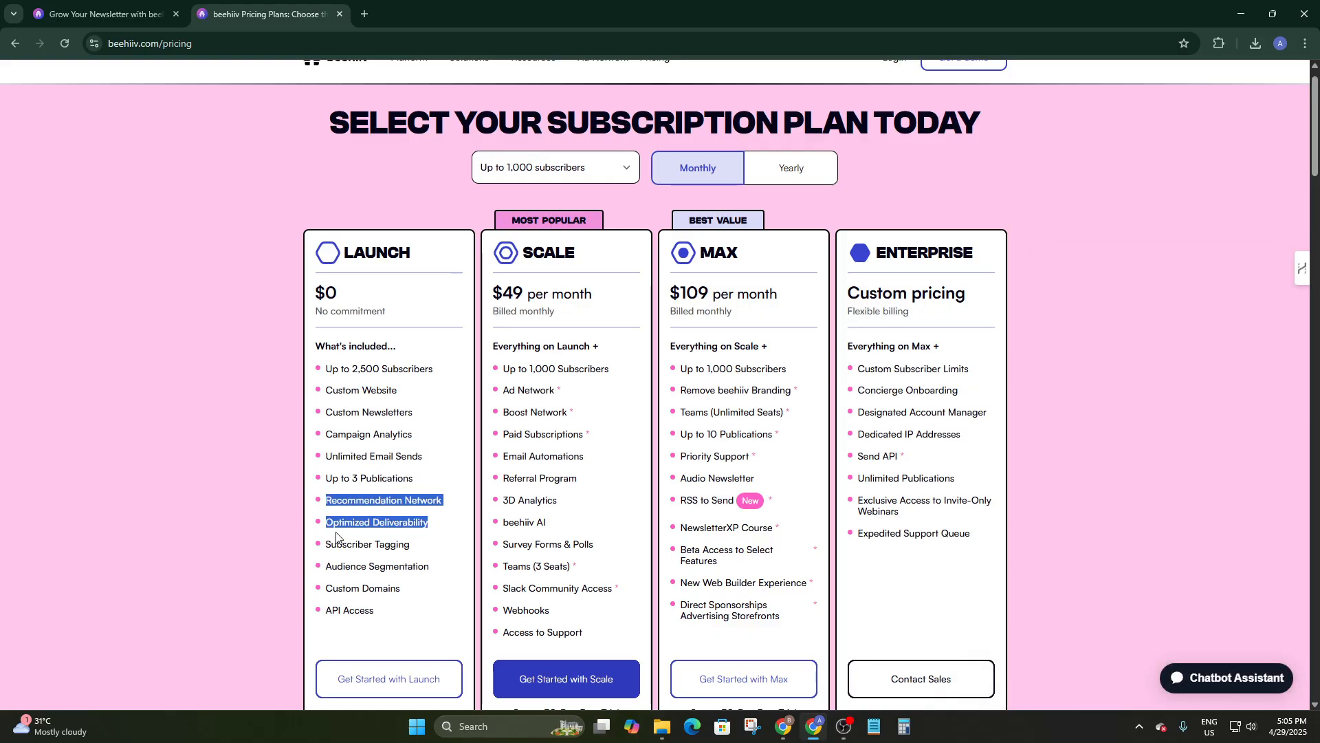
scroll(336, 537, down, 2)
Highlight Subscriber Tagging, Audience Segmentation and Custom Domains, then start signing up for the free Launch plan.
drag(315, 412, 416, 412)
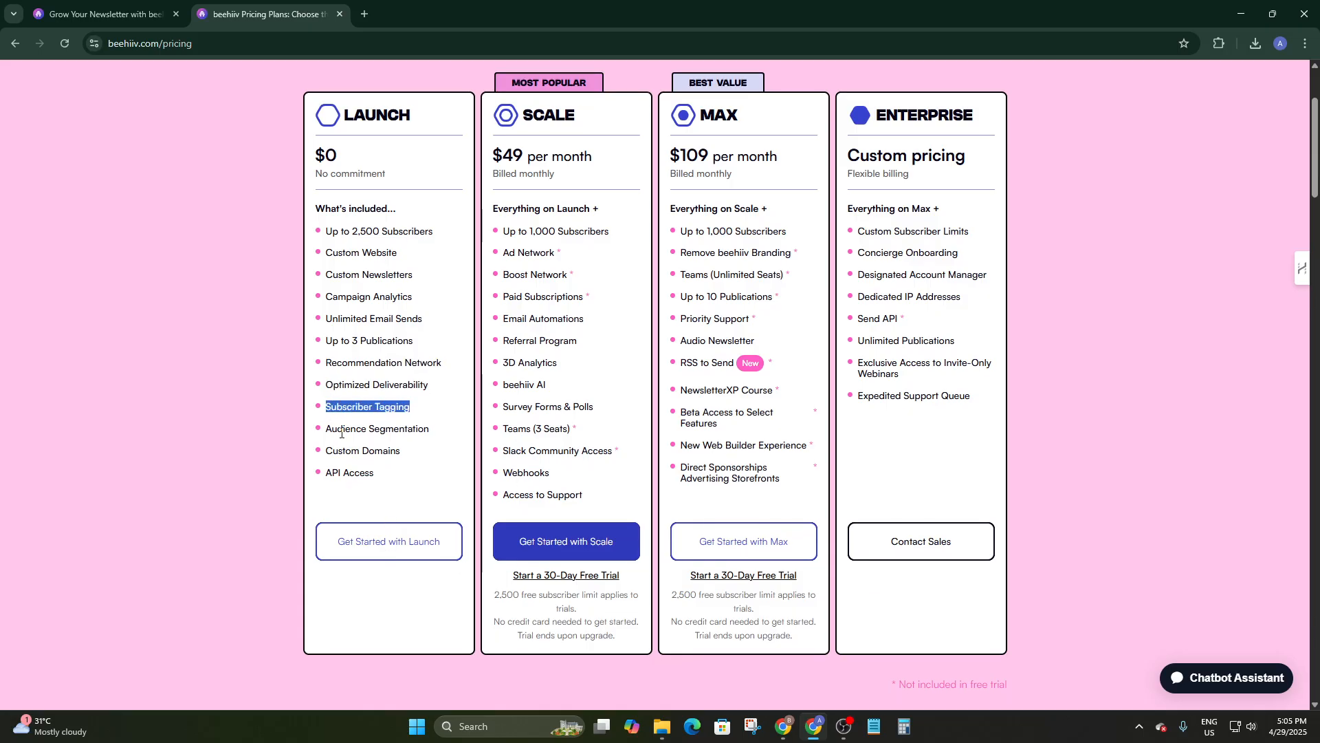
drag(323, 436, 439, 443)
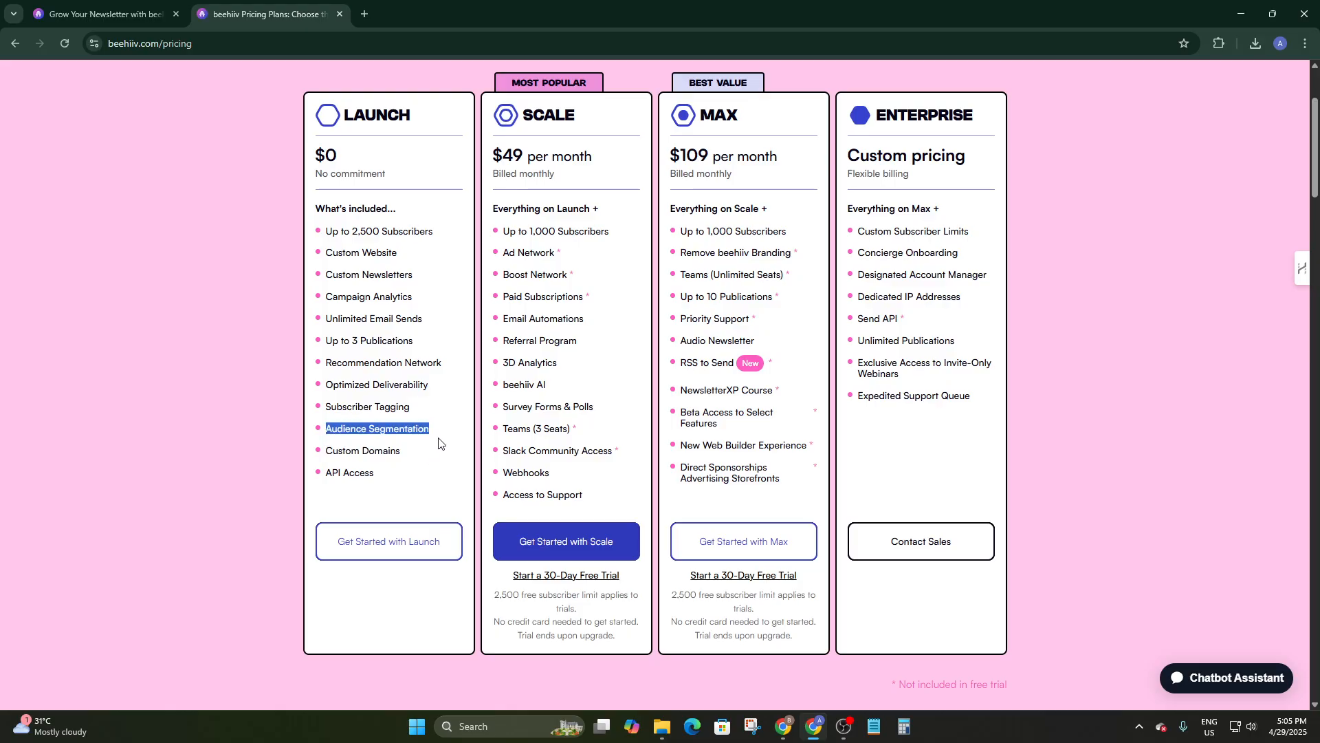
drag(330, 451, 427, 455)
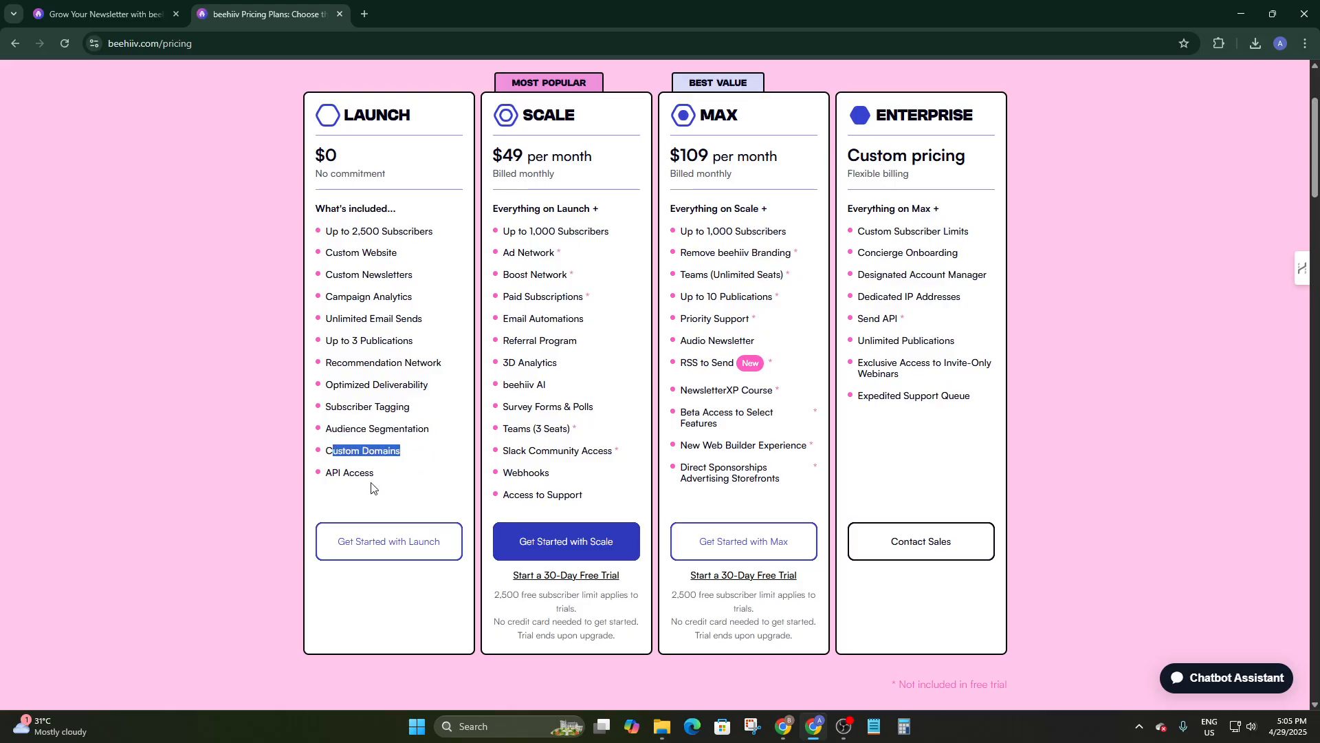
drag(326, 475, 389, 476)
scroll(443, 488, down, 1)
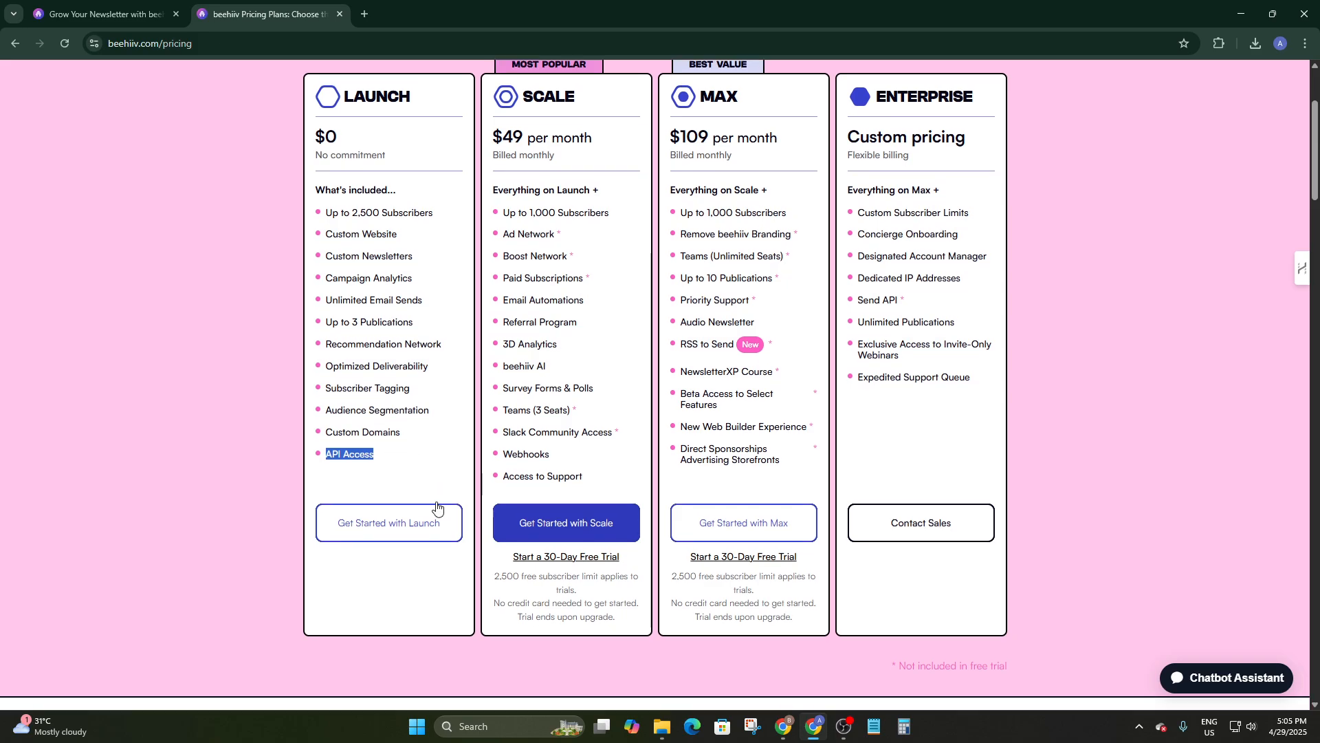
click(408, 473)
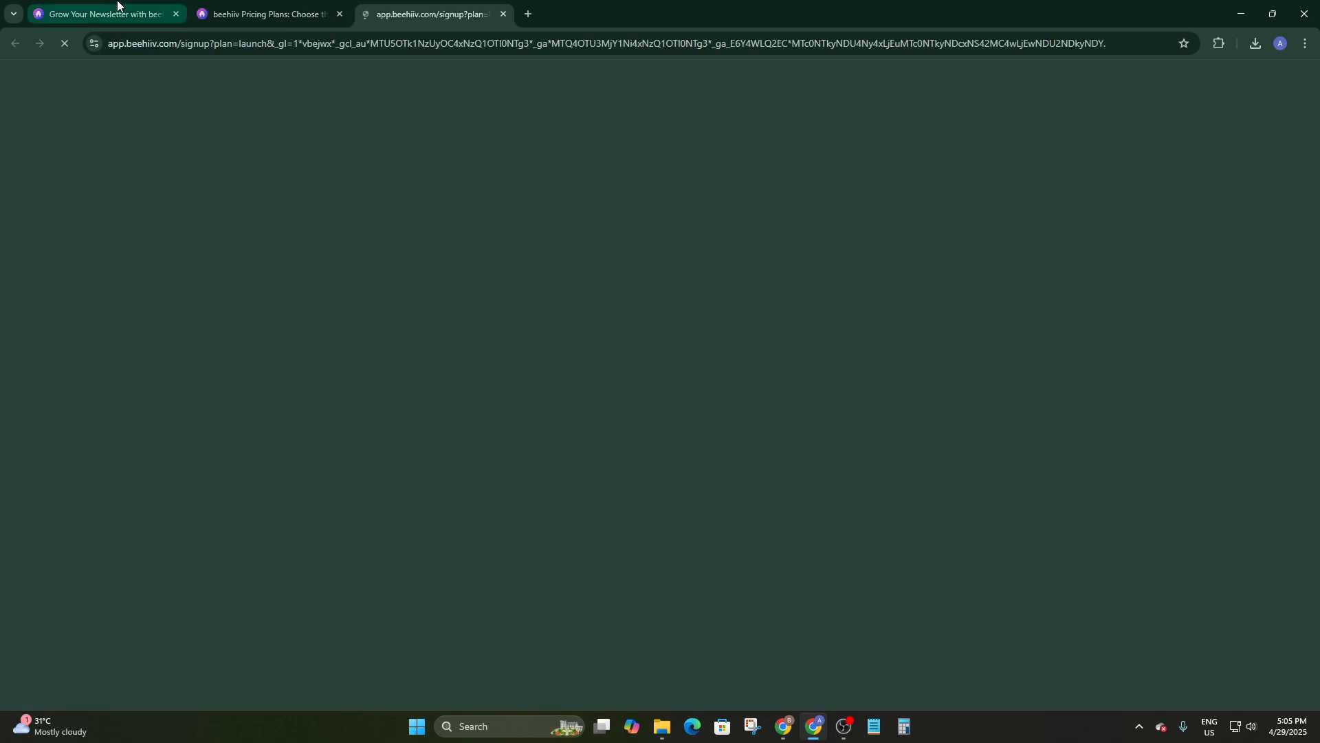
Look back over the pricing page tab, then return to the sign-up registration tab.
click(232, 6)
scroll(594, 347, up, 3)
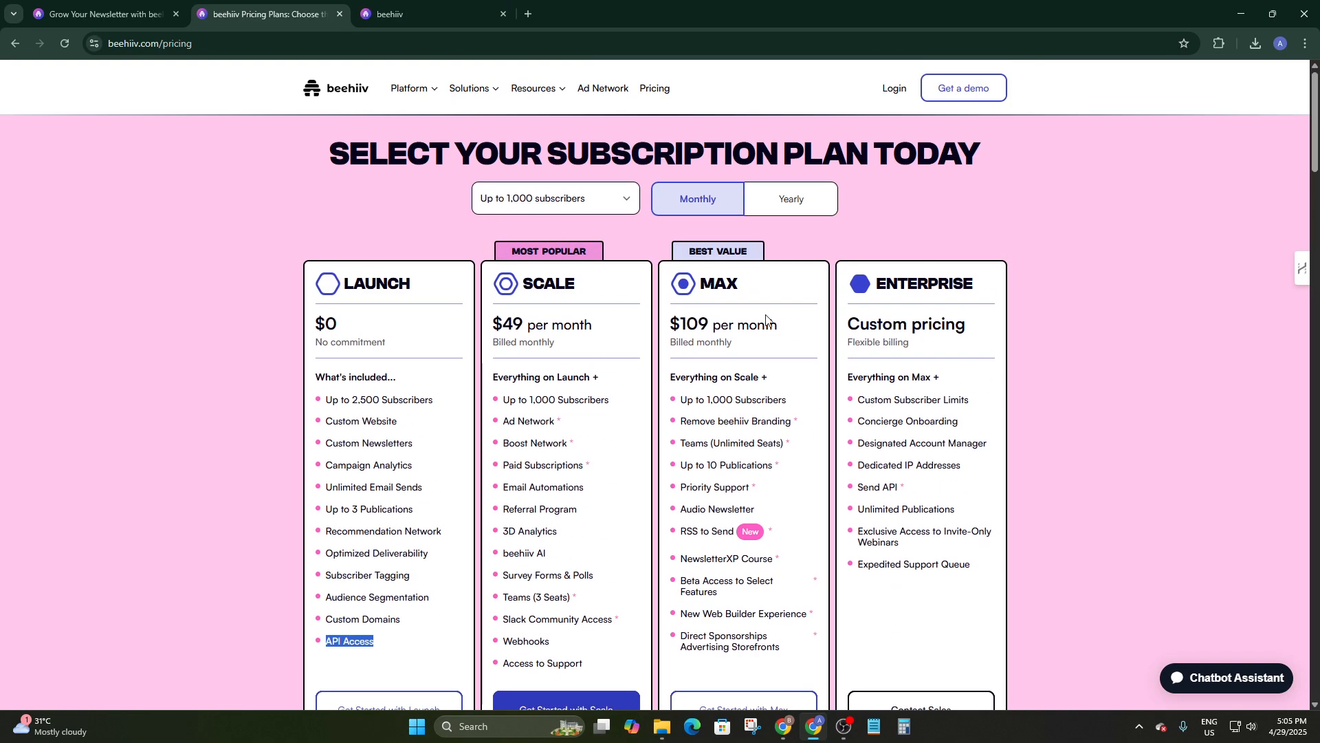
scroll(919, 315, down, 2)
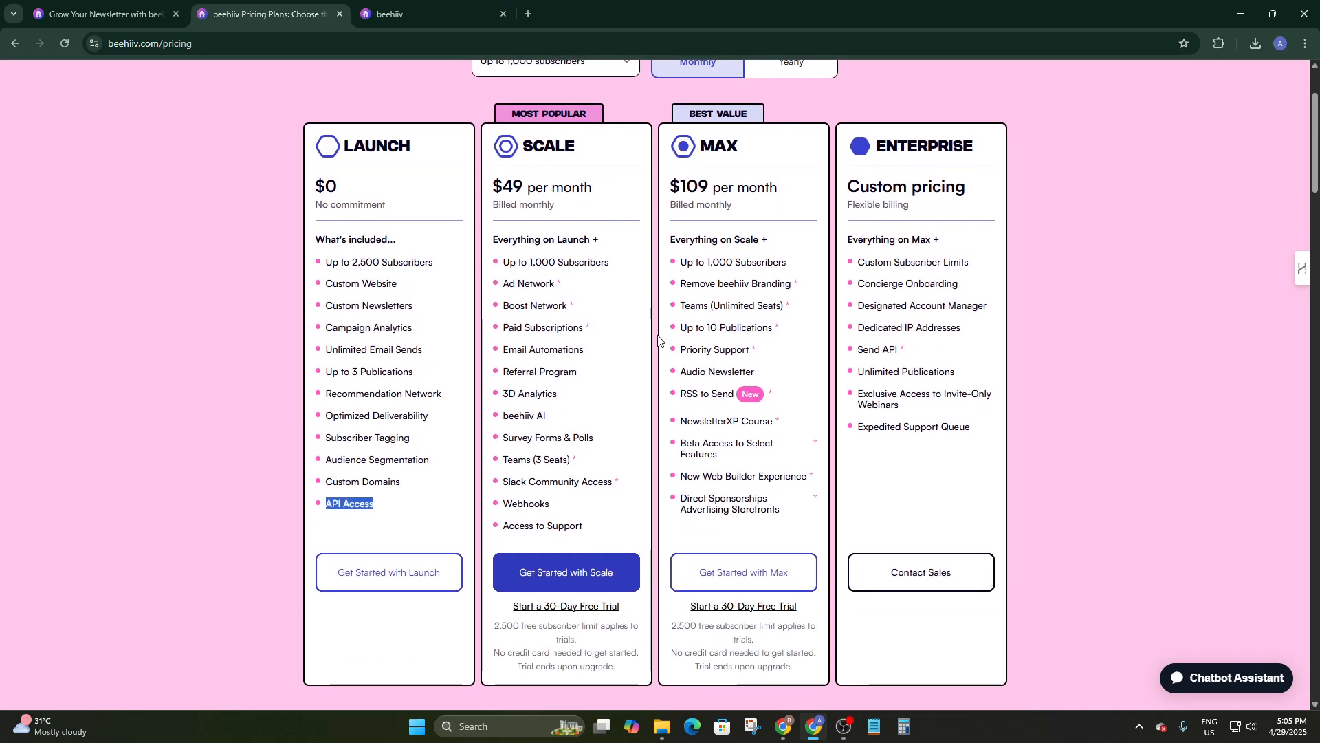
scroll(628, 369, down, 1)
scroll(605, 344, up, 3)
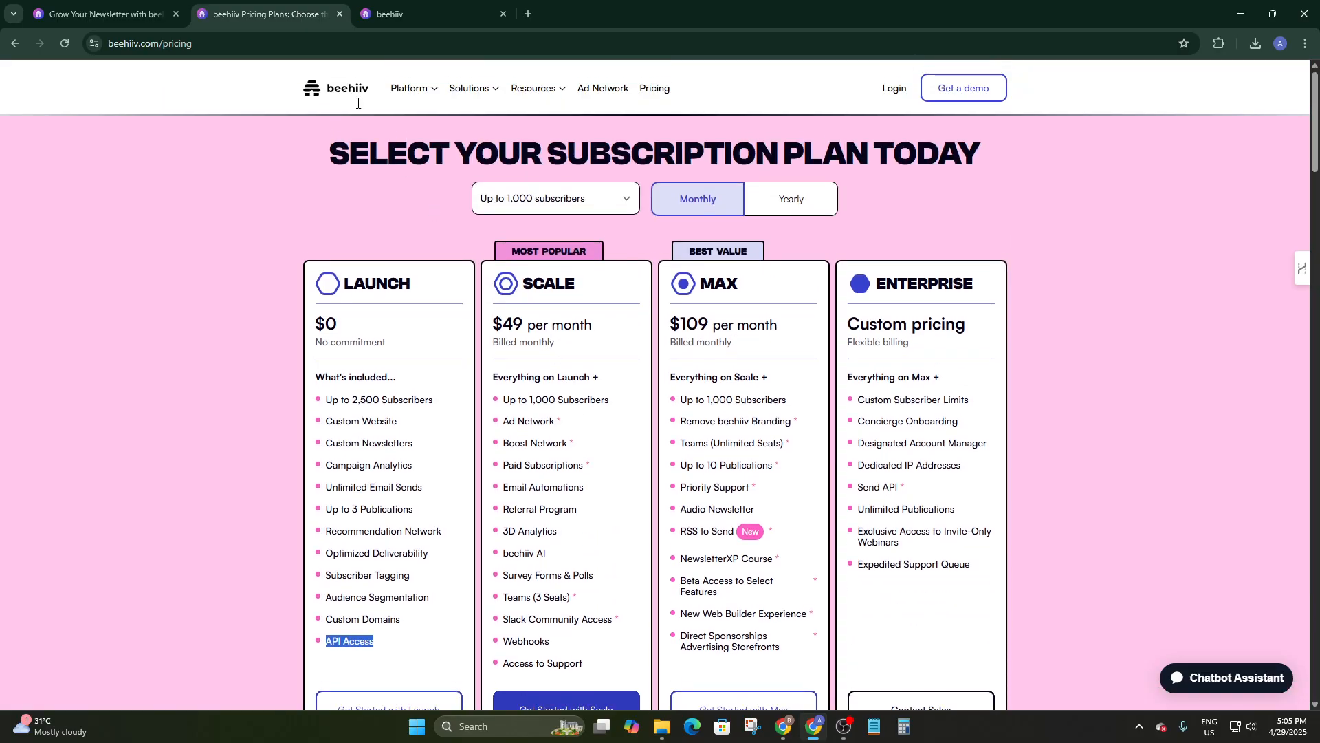
click(369, 7)
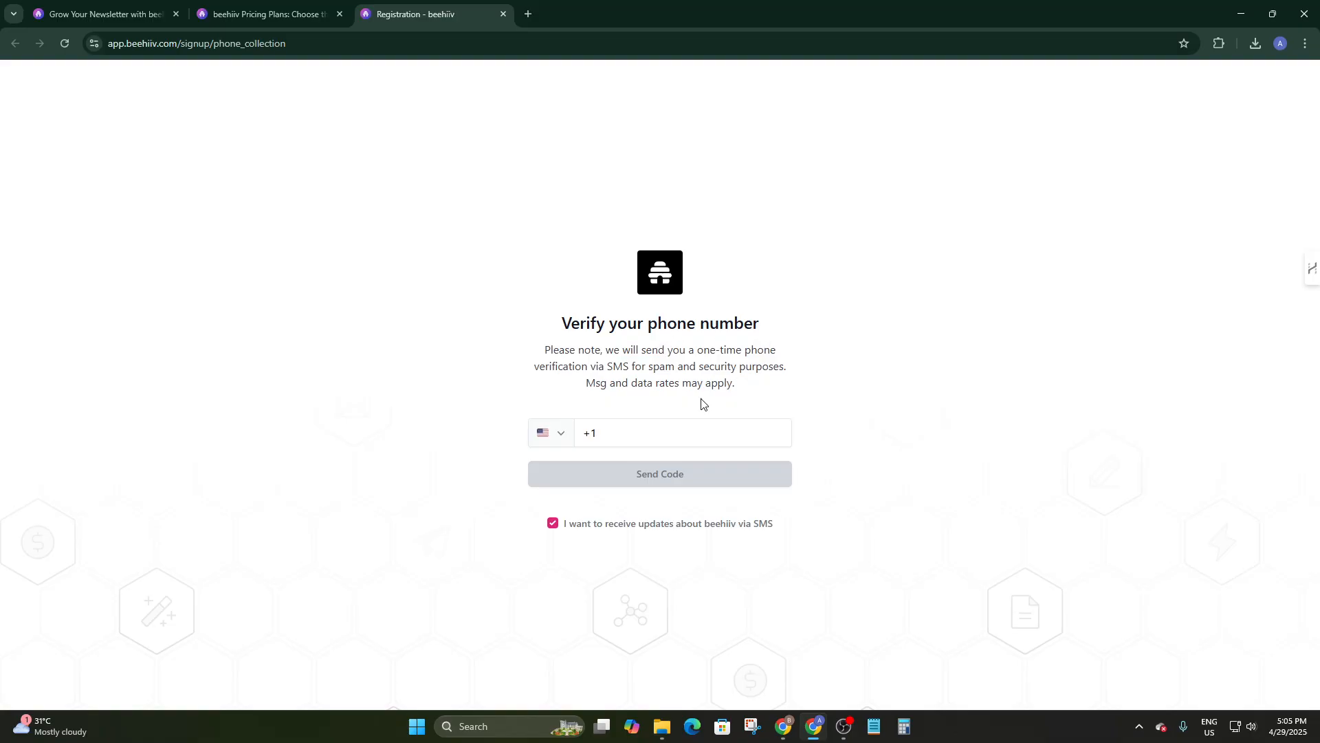
Browse the country calling code list on the phone verification form and proceed to the phone number.
click(550, 433)
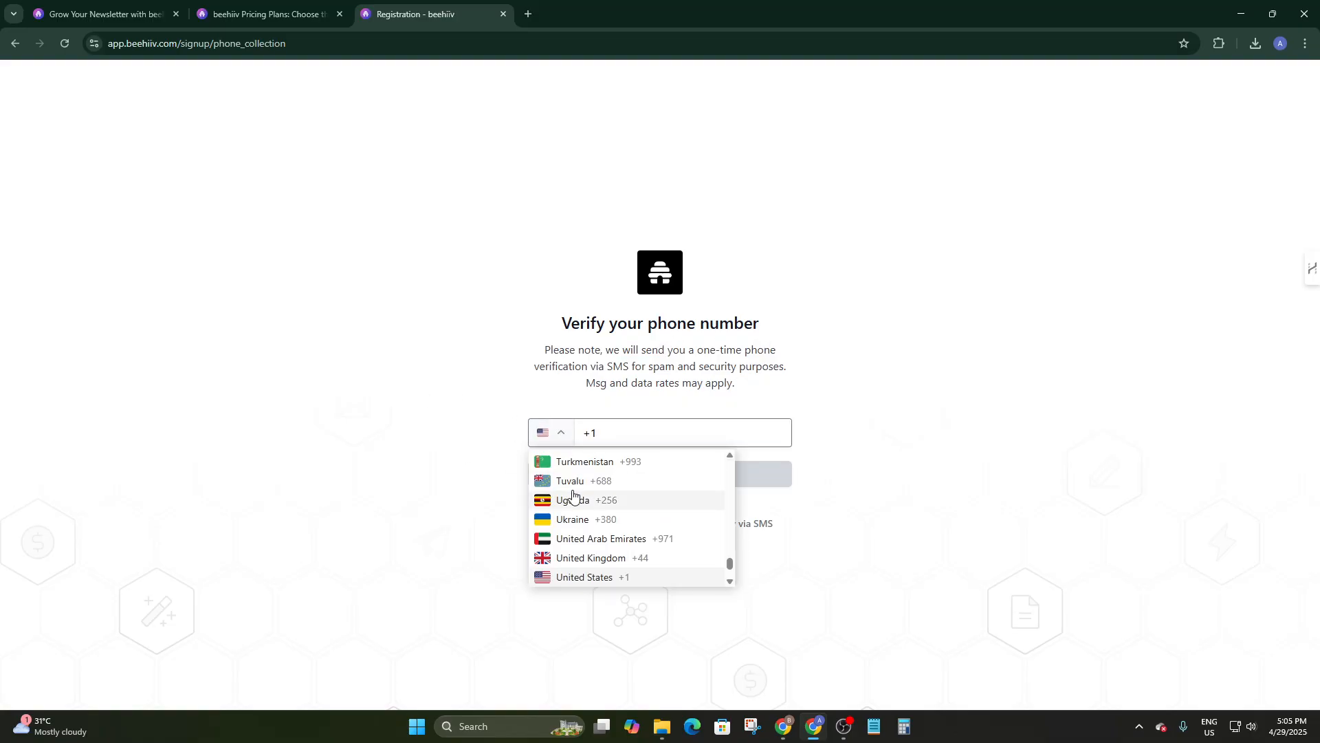
scroll(577, 516, down, 2)
scroll(581, 529, up, 20)
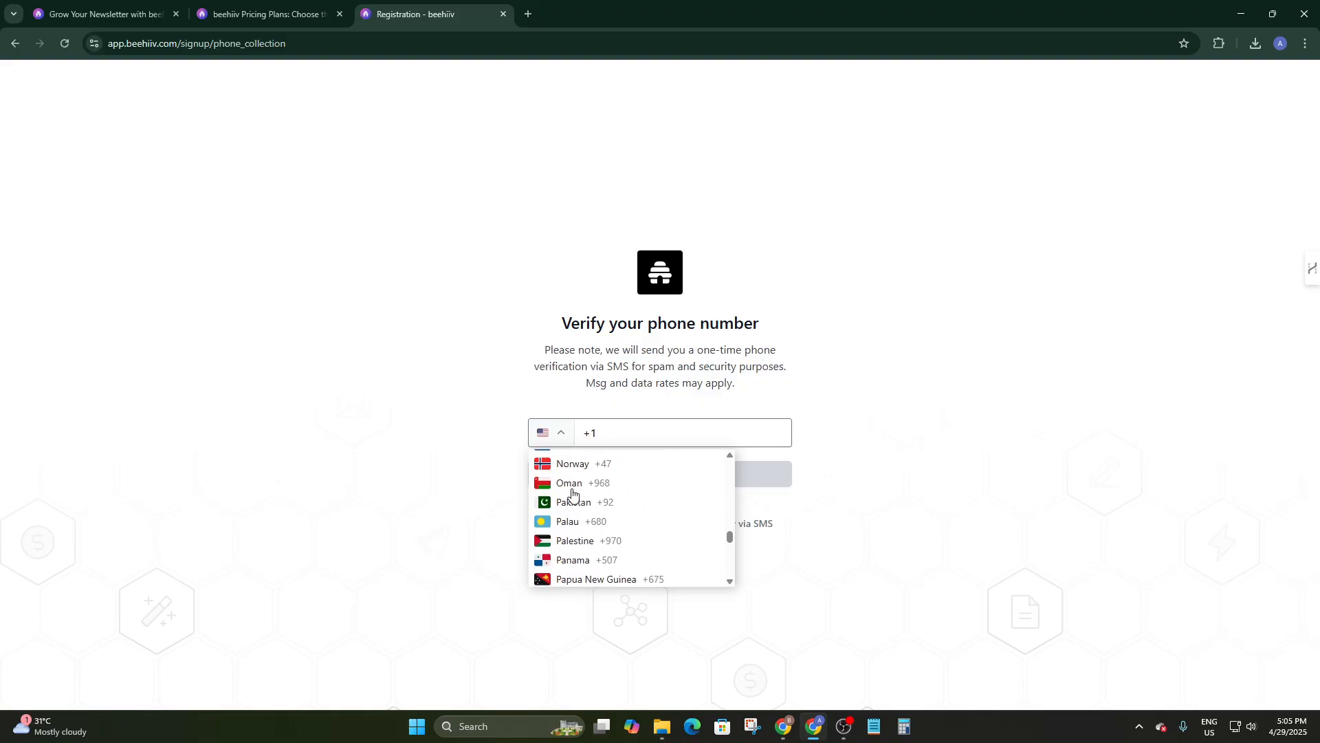
scroll(573, 493, up, 20)
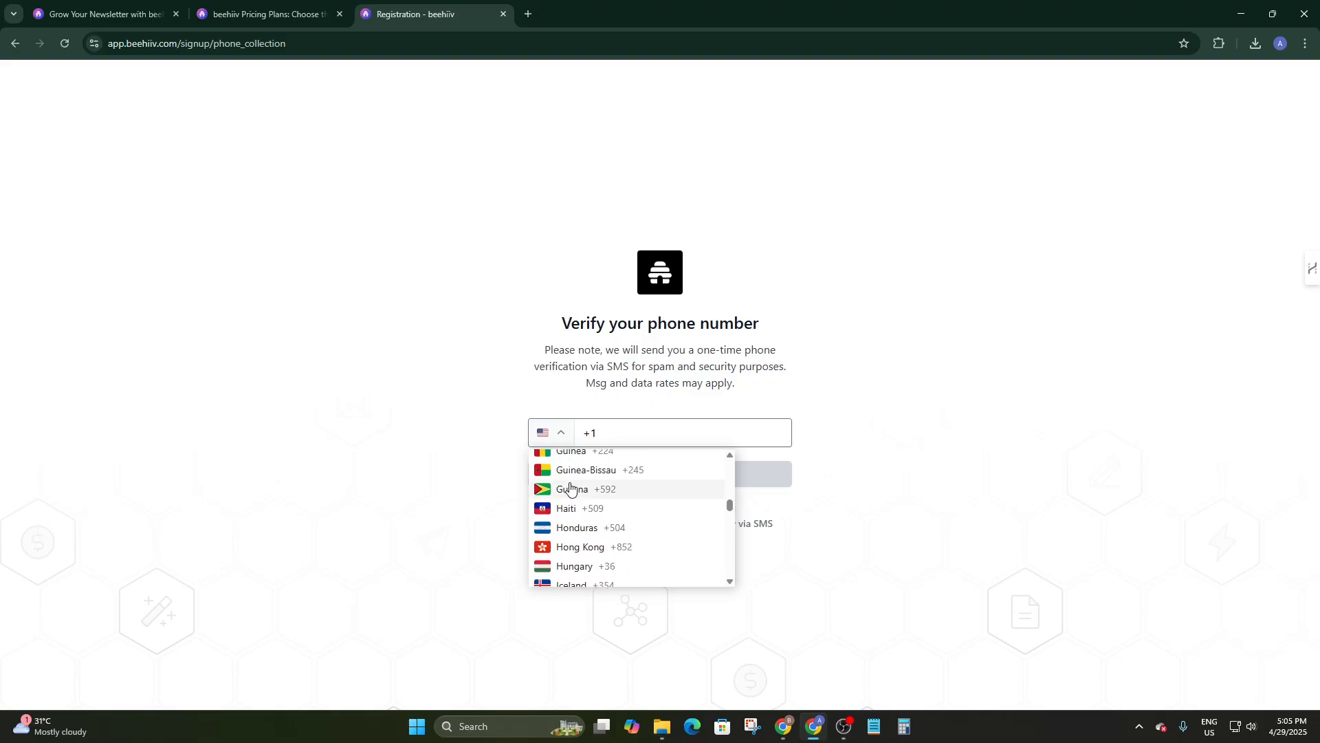
scroll(570, 488, up, 10)
scroll(571, 487, down, 9)
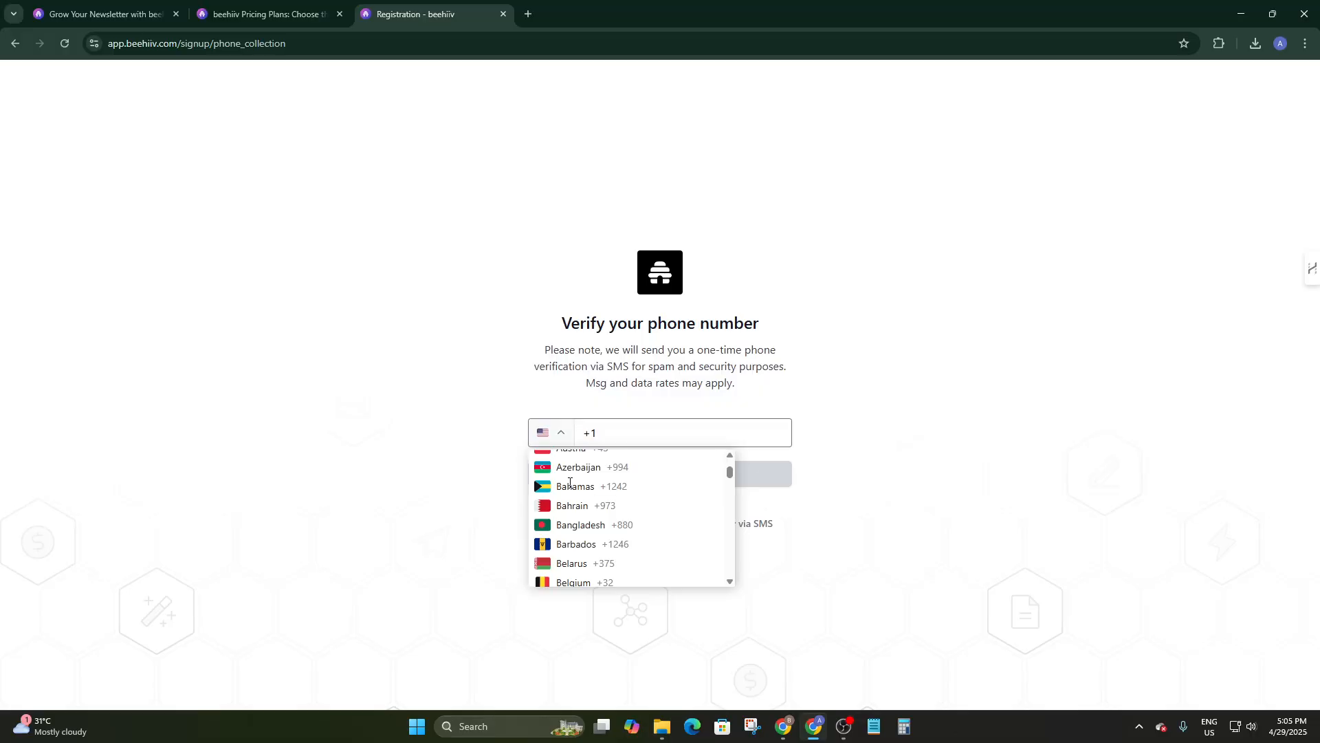
scroll(574, 470, down, 1)
click(639, 431)
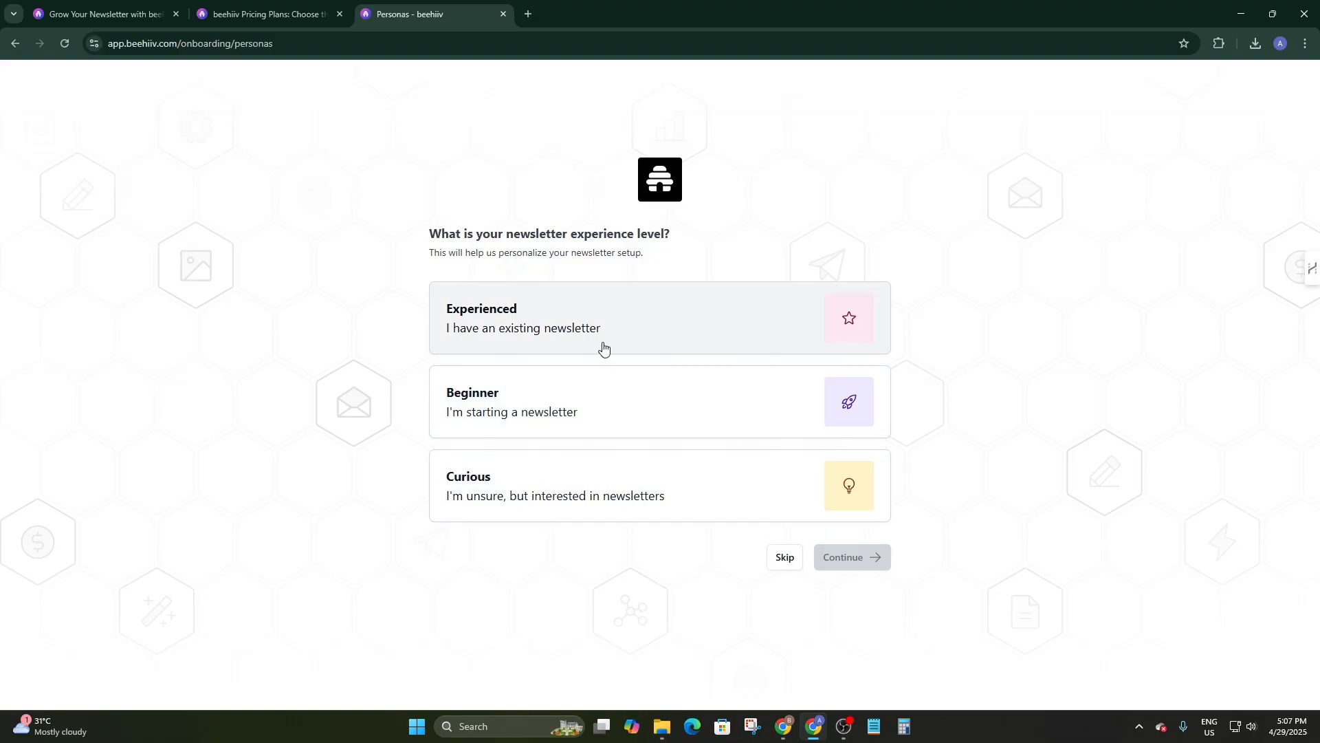
Choose the Curious experience level and review the newsletter name and subdomain on the details step.
drag(478, 476, 485, 477)
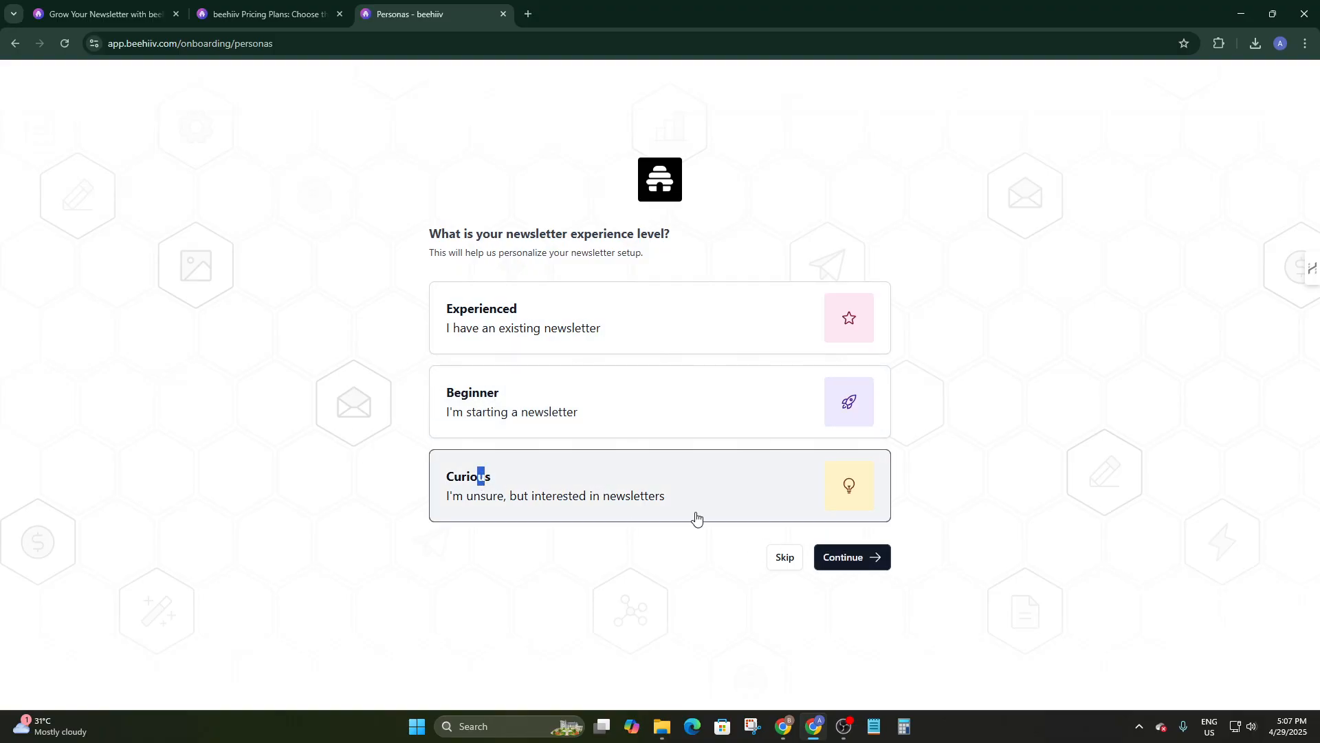
click(848, 559)
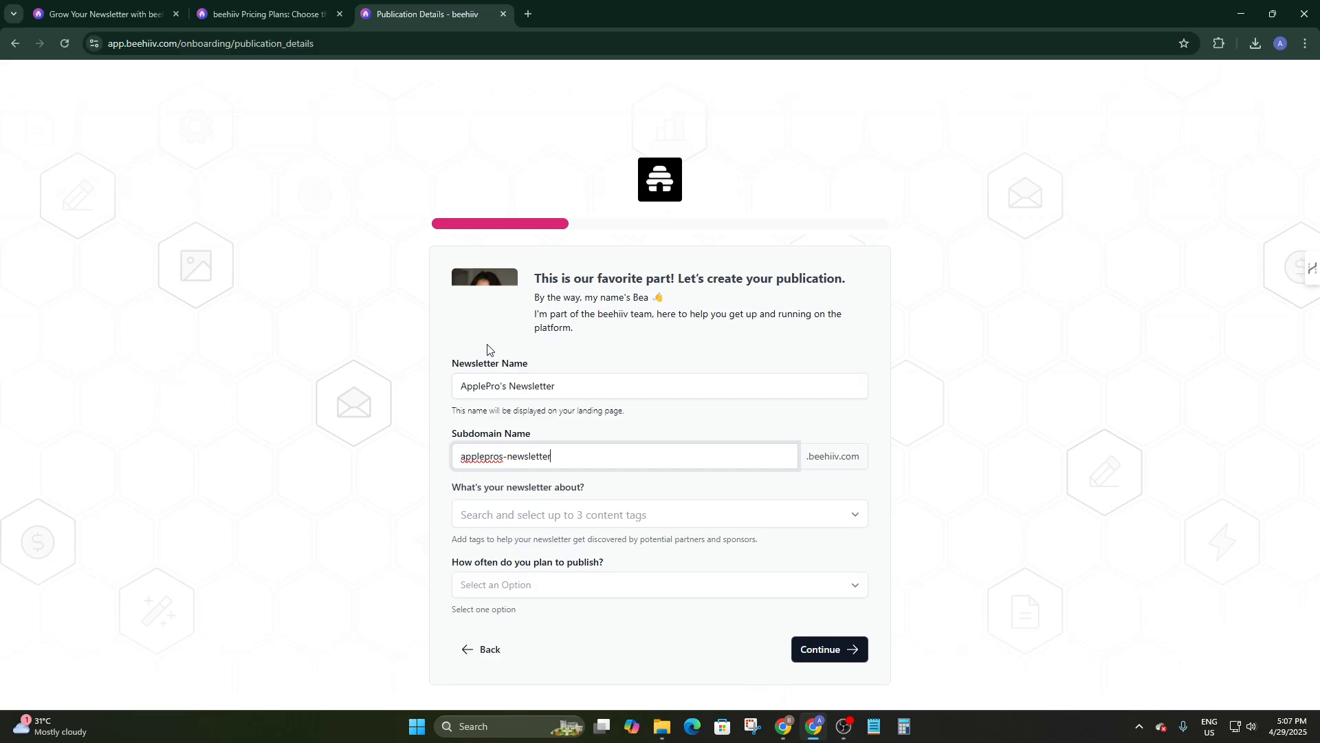
drag(572, 386, 357, 407)
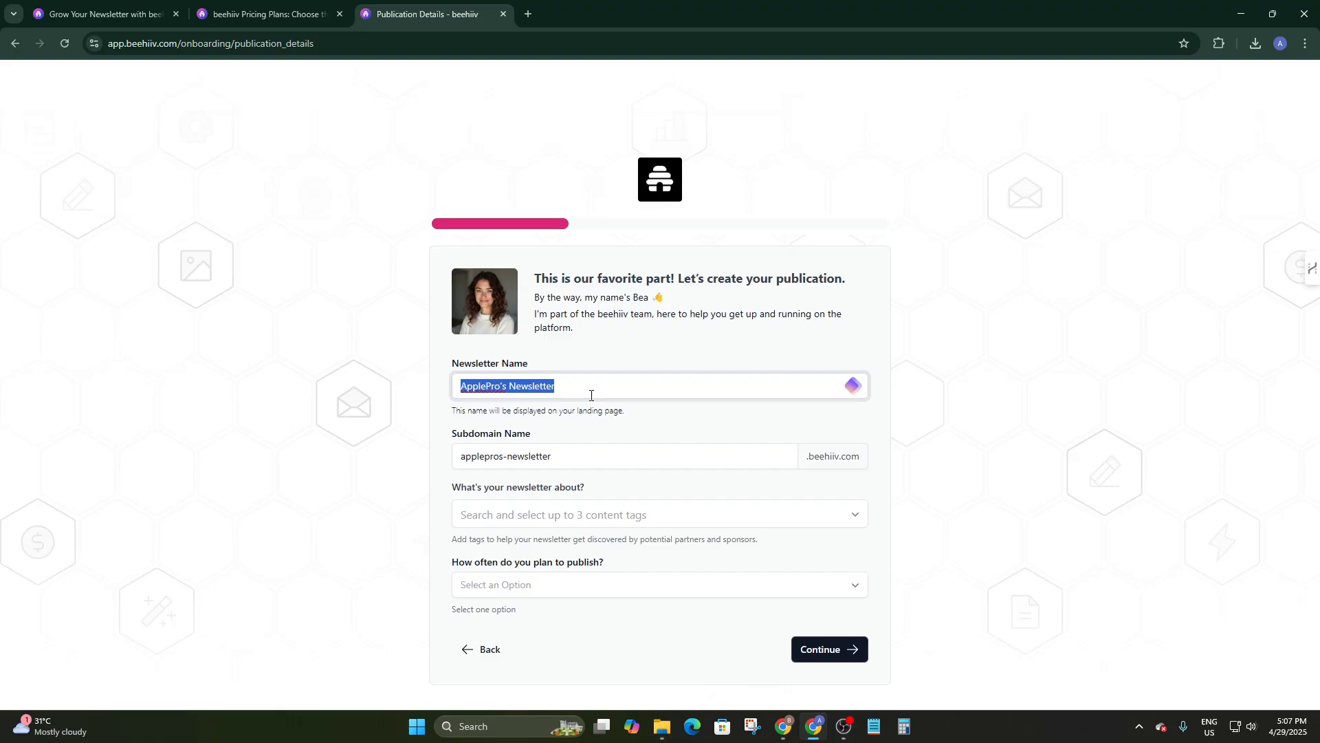
drag(586, 456, 410, 472)
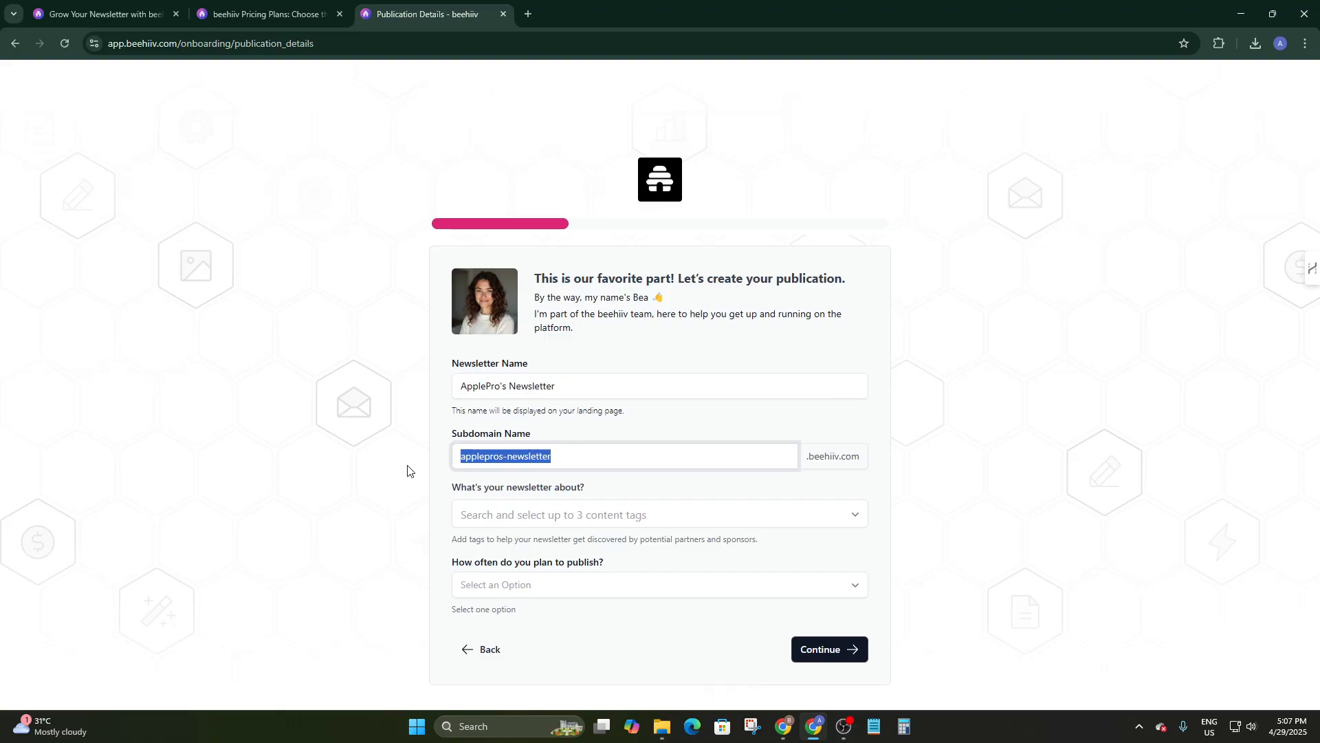
Tag the publication with the Gadgets and Future content tags.
click(490, 520)
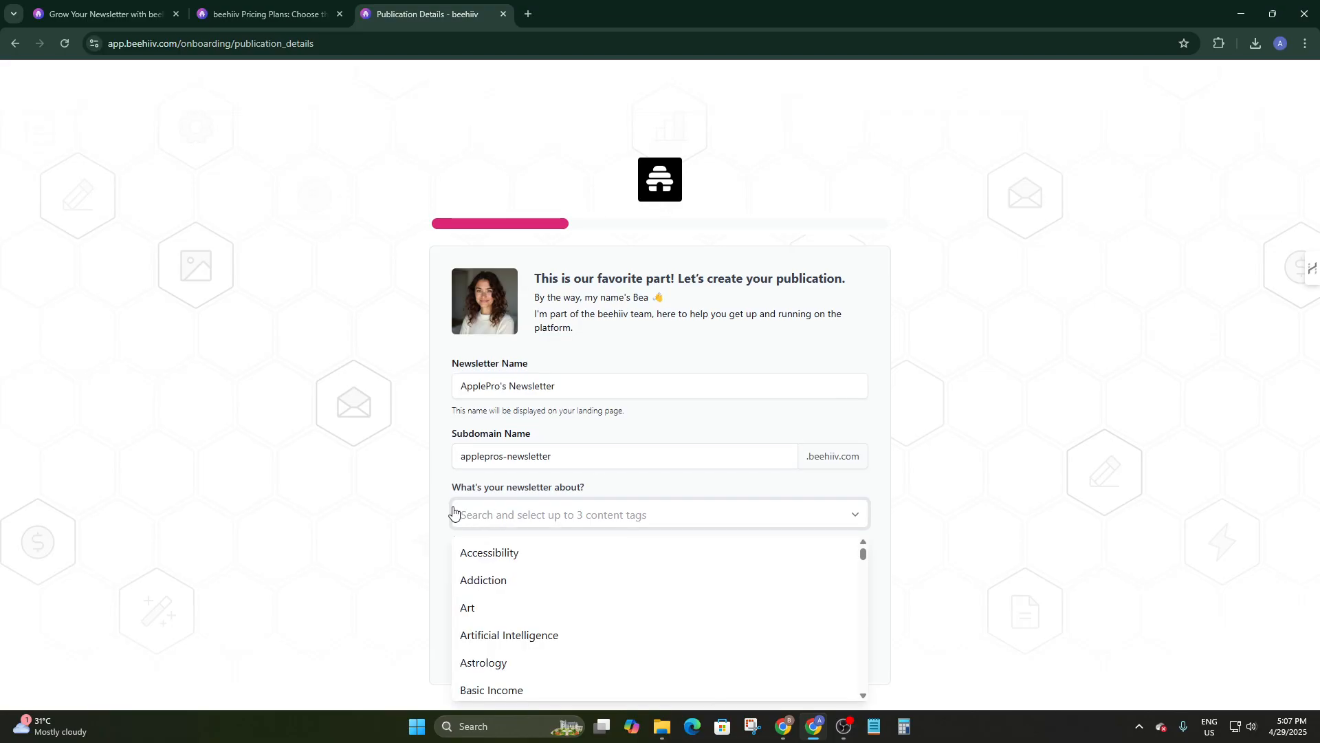
scroll(484, 576, down, 3)
scroll(507, 594, up, 2)
scroll(512, 586, down, 2)
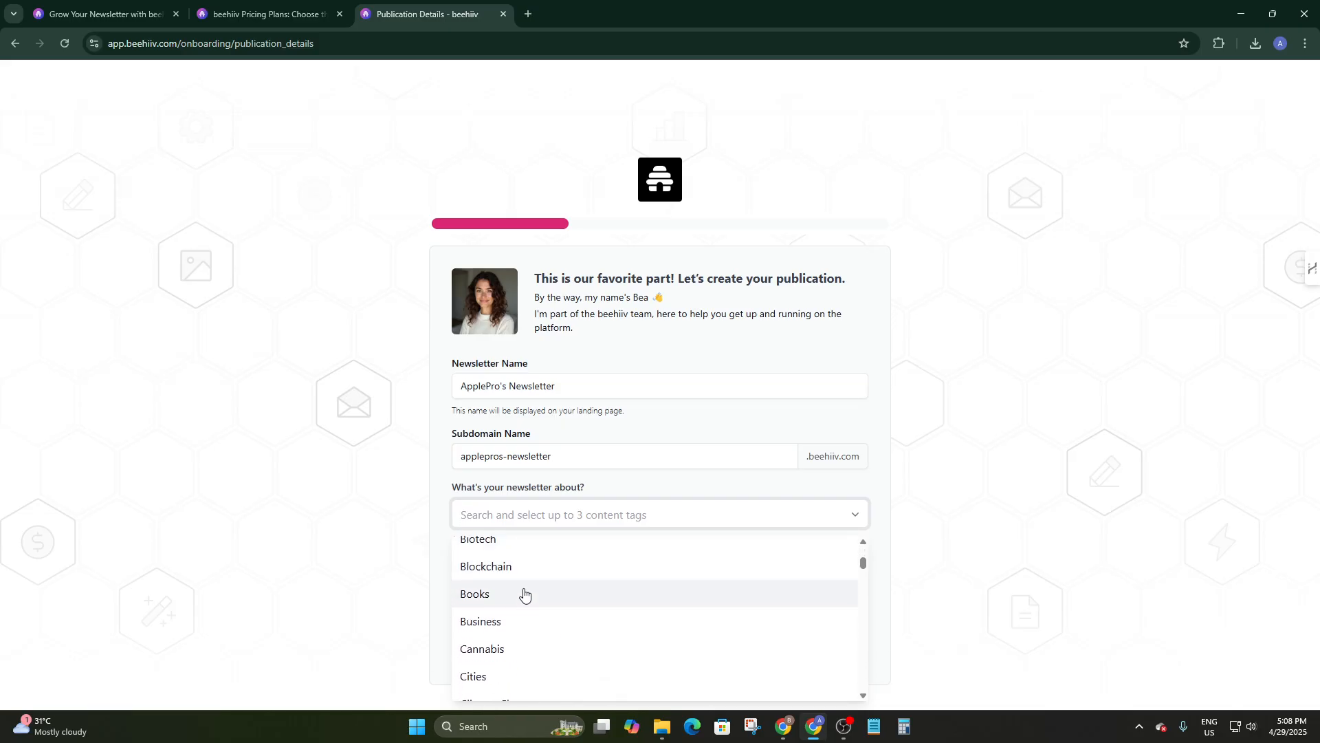
scroll(524, 593, down, 2)
scroll(526, 593, up, 2)
scroll(526, 593, down, 7)
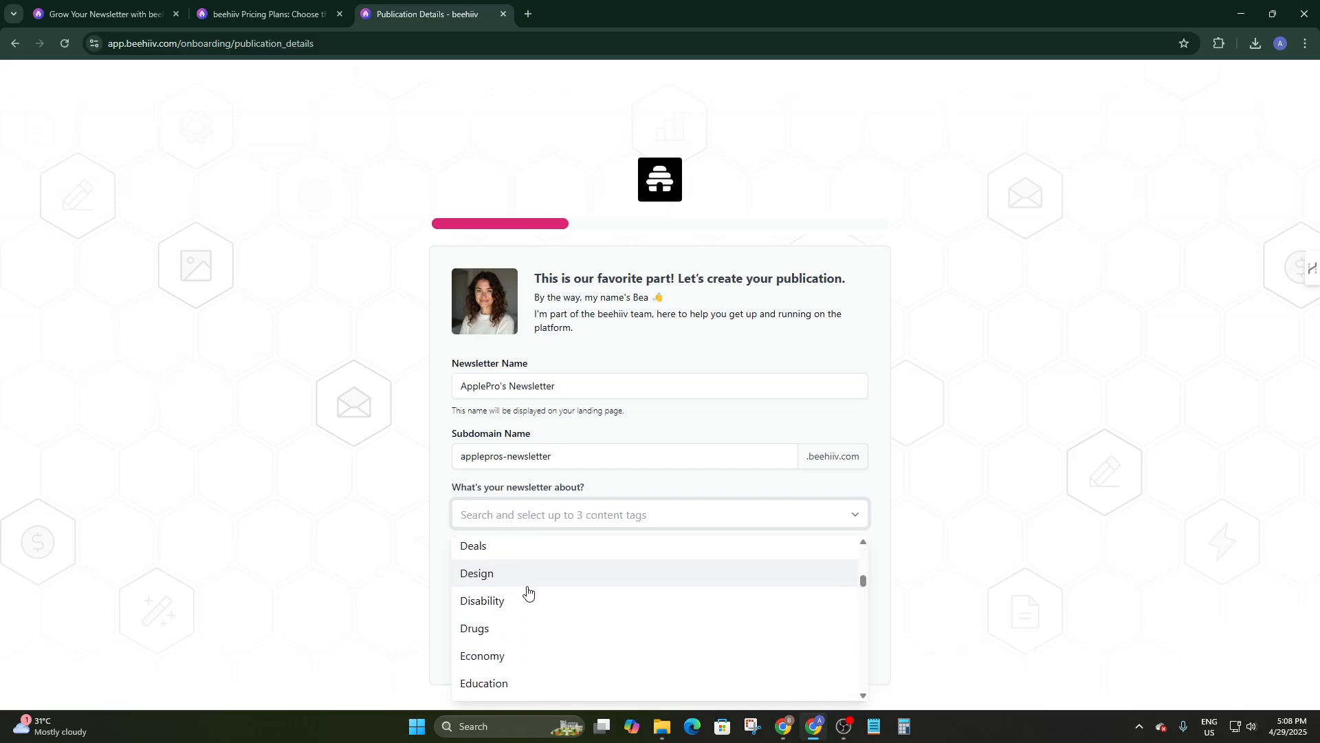
scroll(526, 590, down, 2)
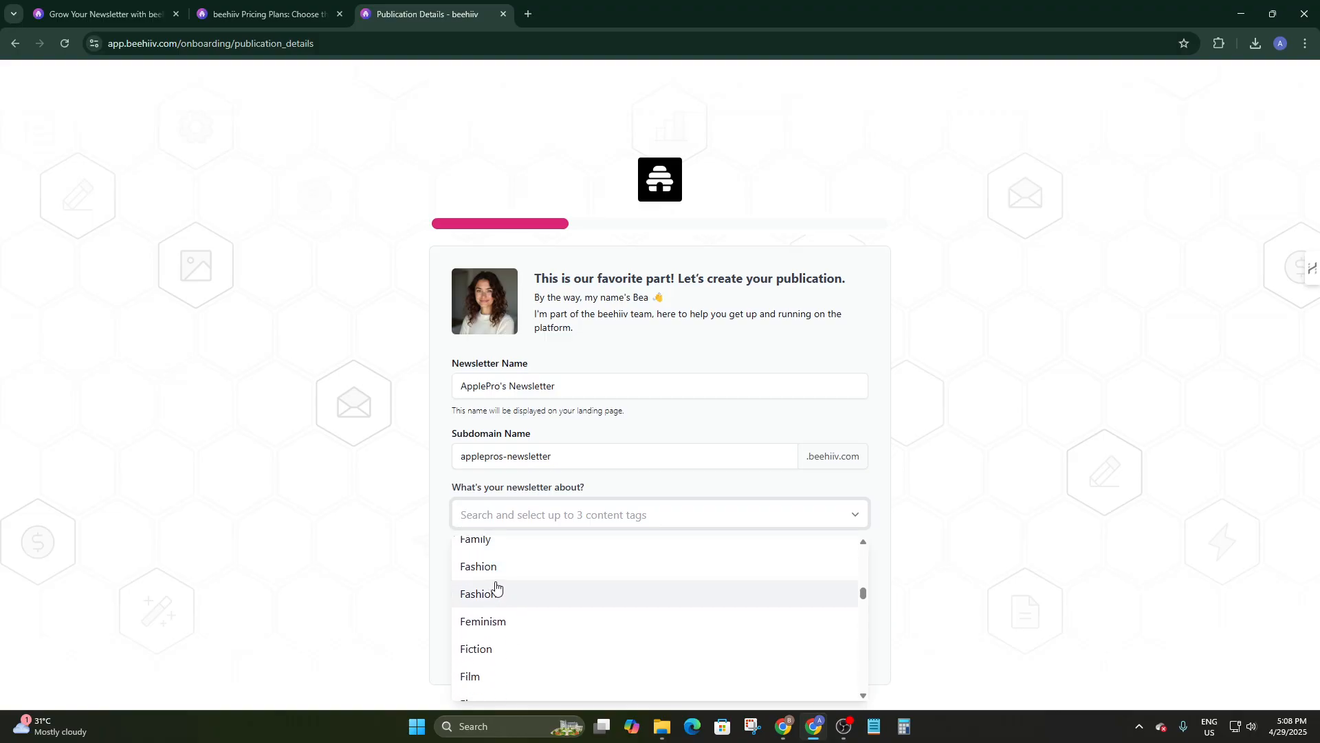
scroll(496, 585, down, 4)
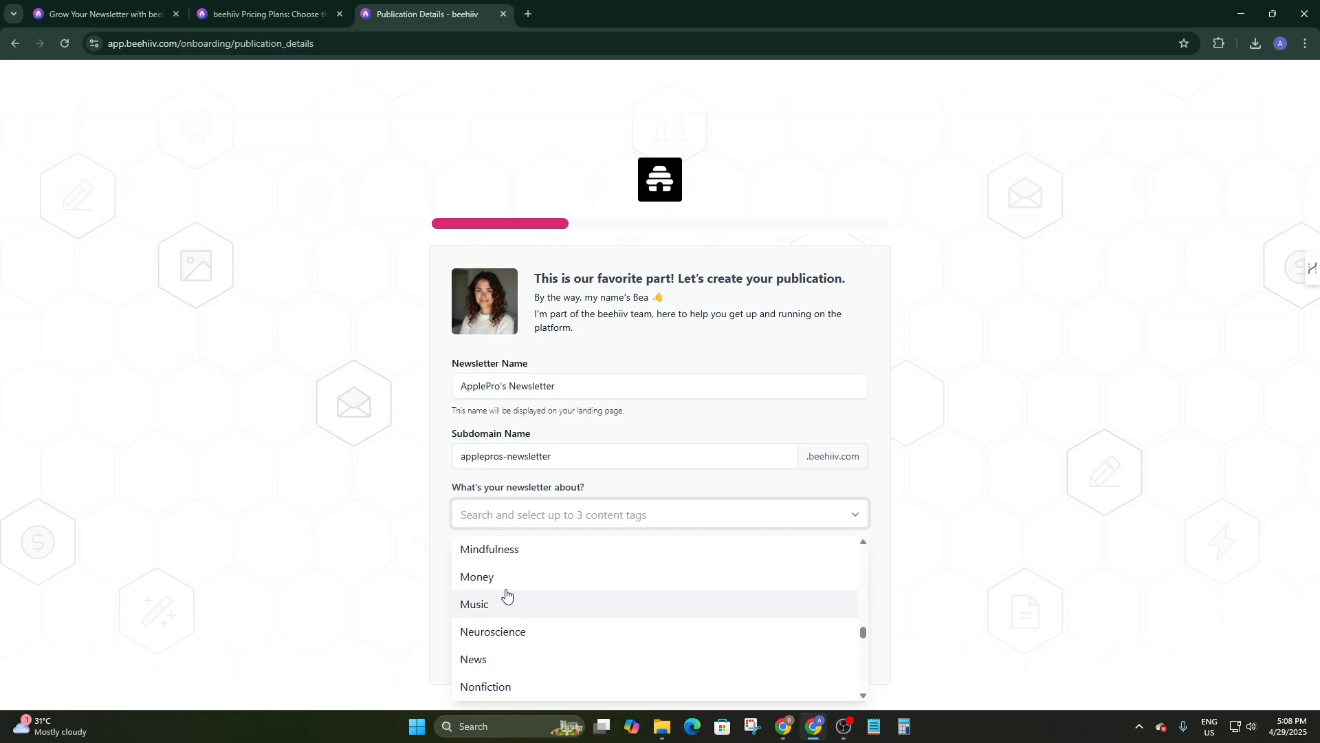
scroll(507, 593, up, 3)
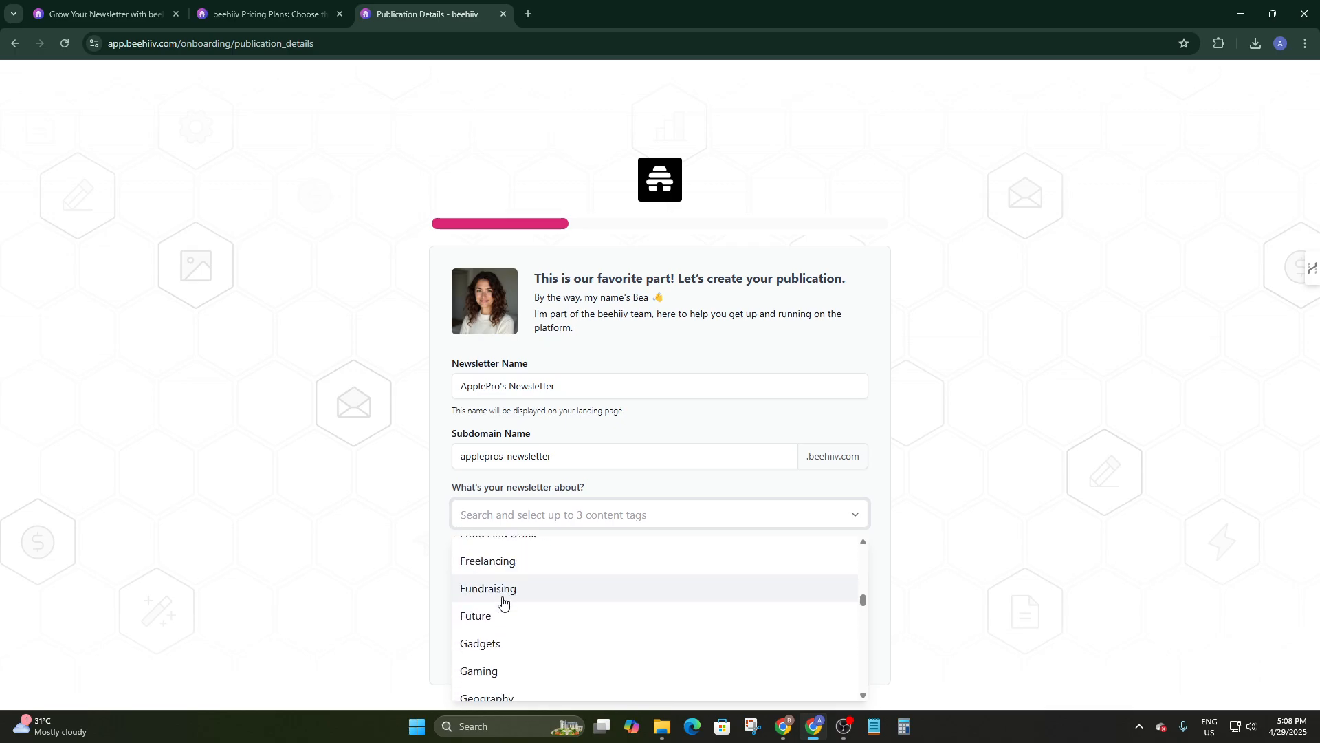
click(495, 641)
scroll(479, 550, down, 1)
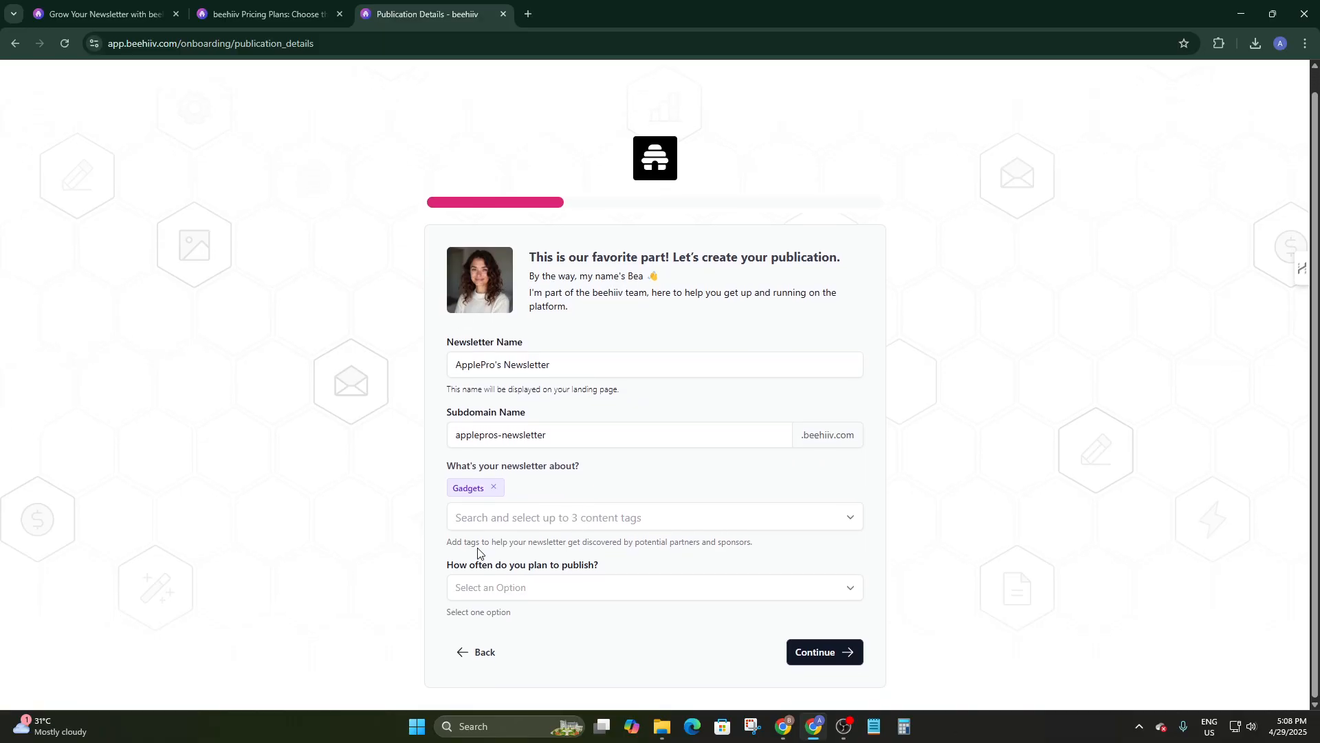
click(520, 533)
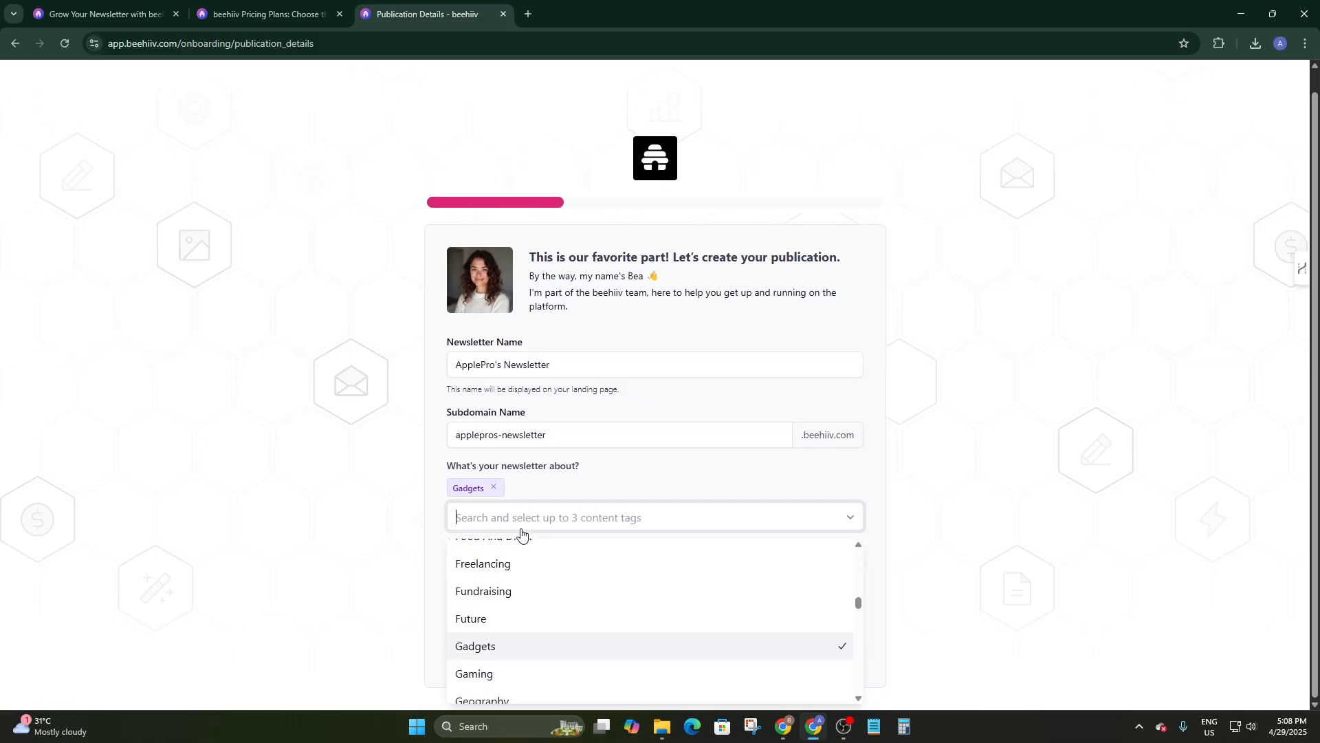
click(488, 618)
Add the Podcasts content tag and set publishing frequency to Monthly.
click(575, 517)
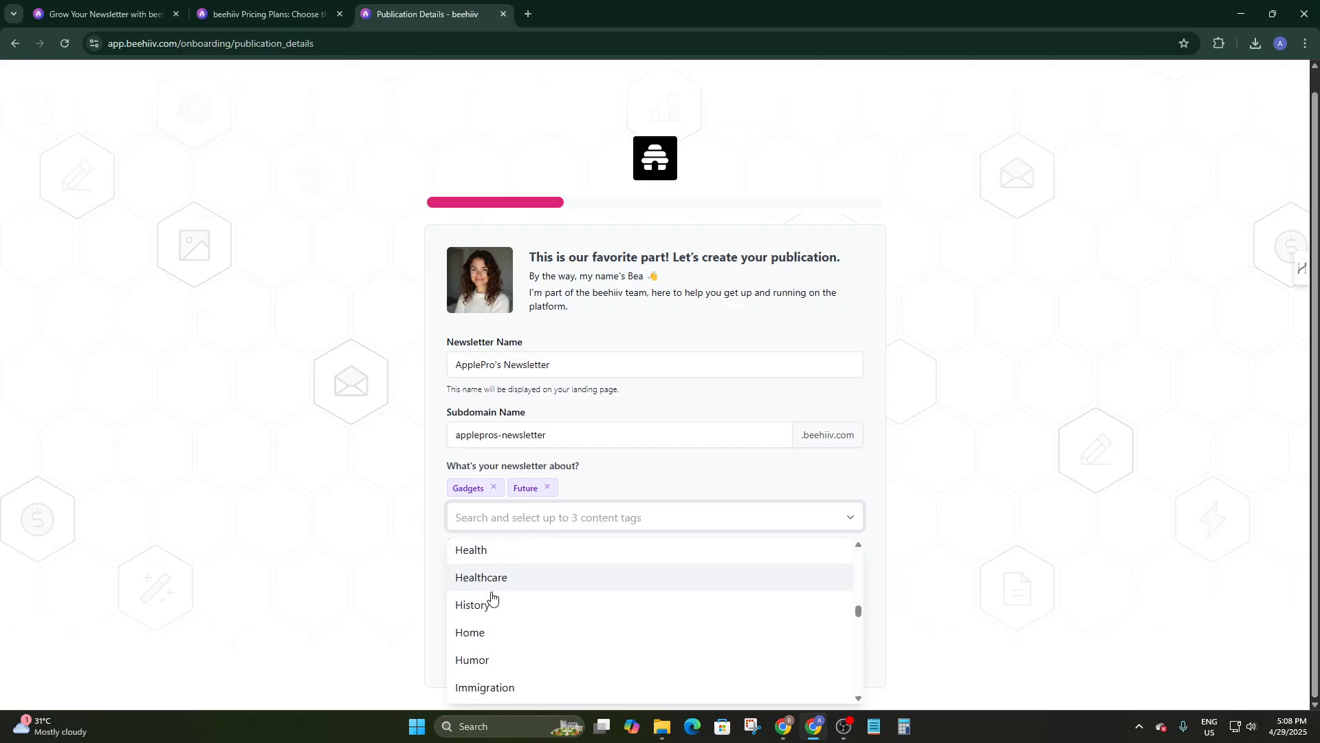
scroll(493, 600, down, 3)
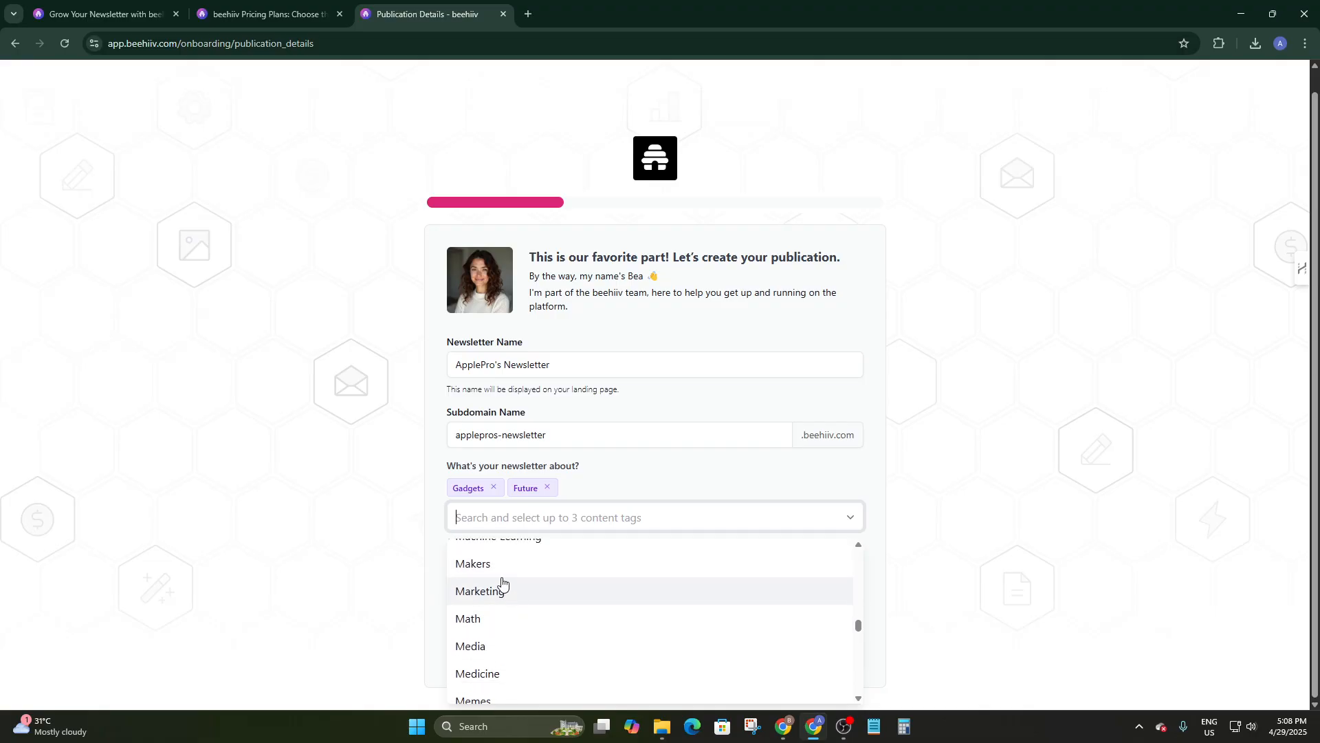
scroll(502, 584, down, 3)
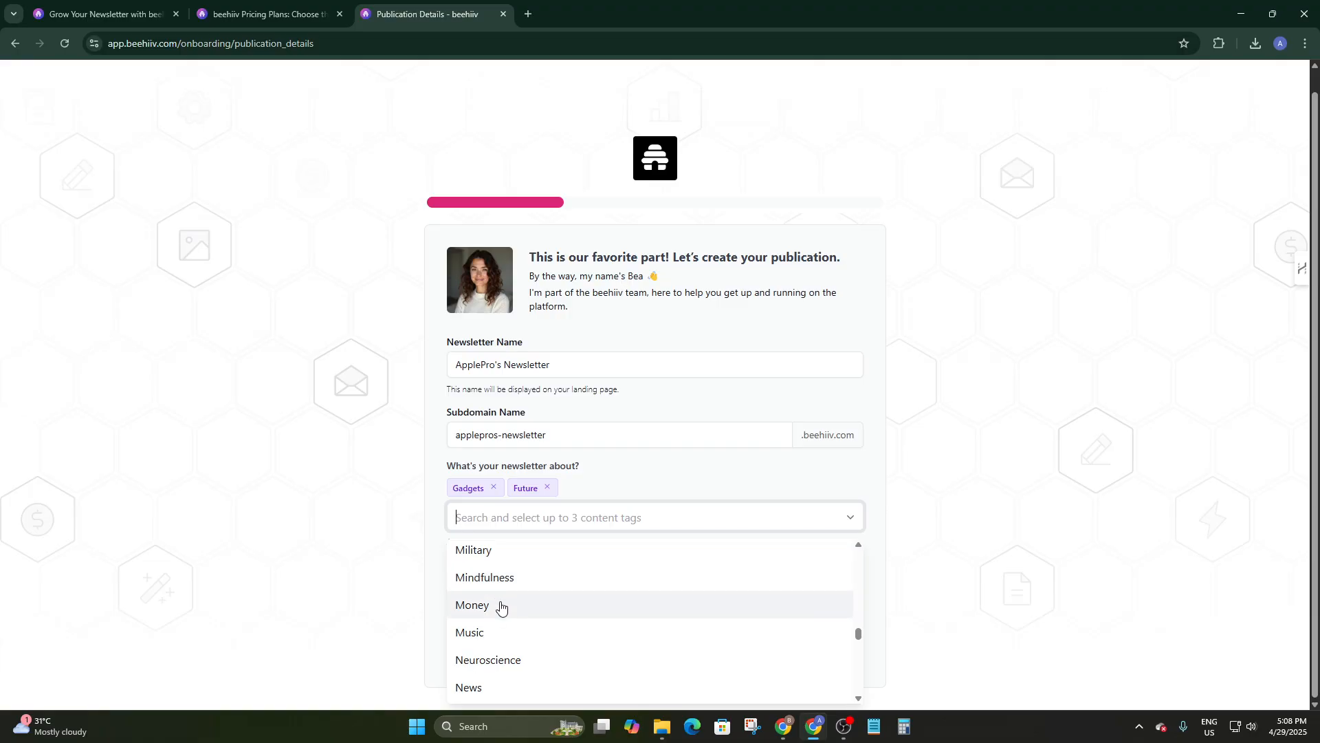
scroll(500, 607, down, 2)
scroll(484, 605, down, 1)
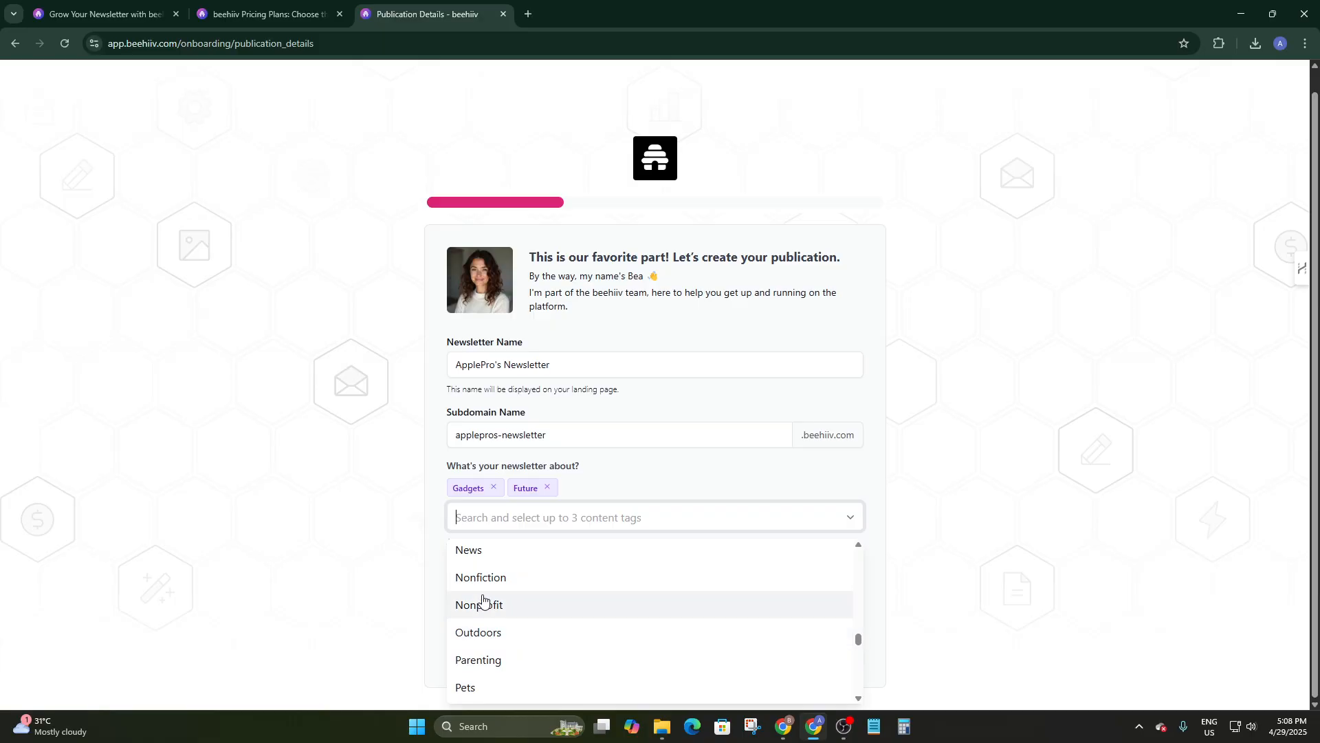
scroll(489, 612, down, 1)
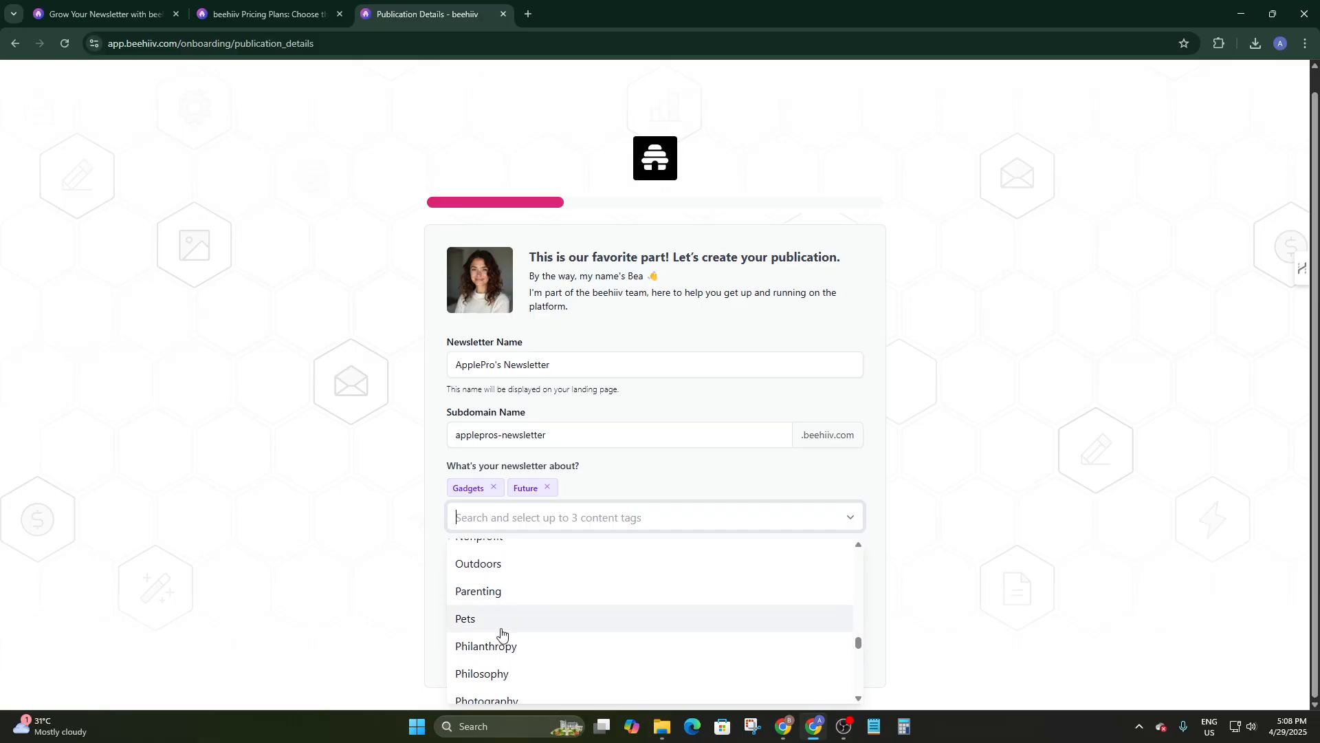
scroll(503, 632, down, 1)
scroll(505, 634, down, 1)
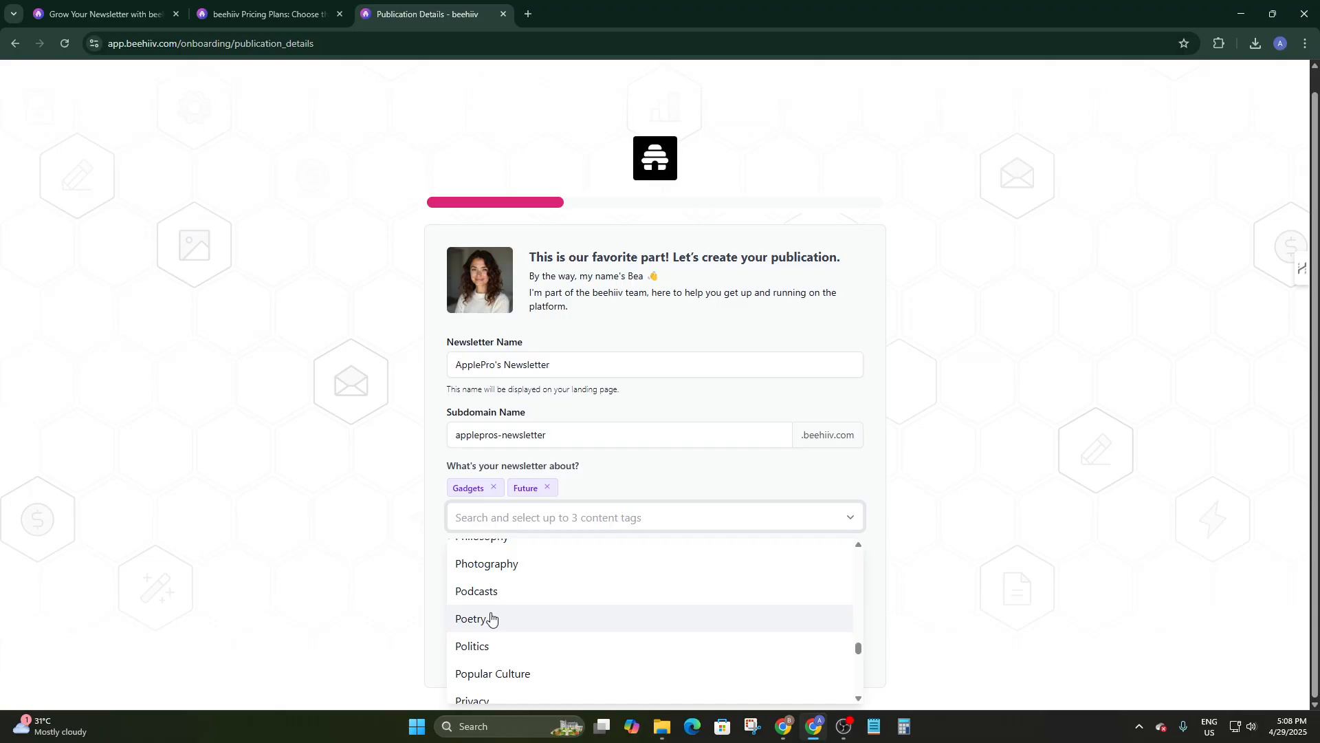
click(501, 596)
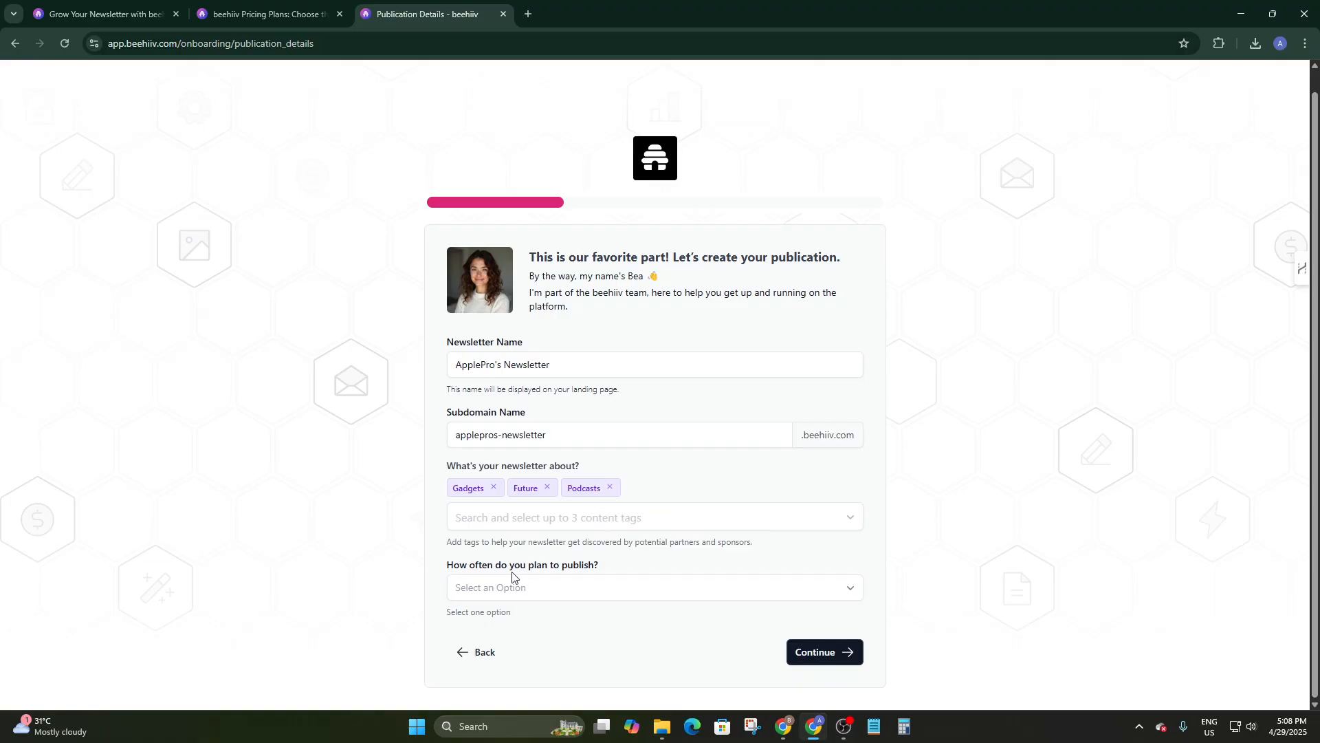
click(568, 587)
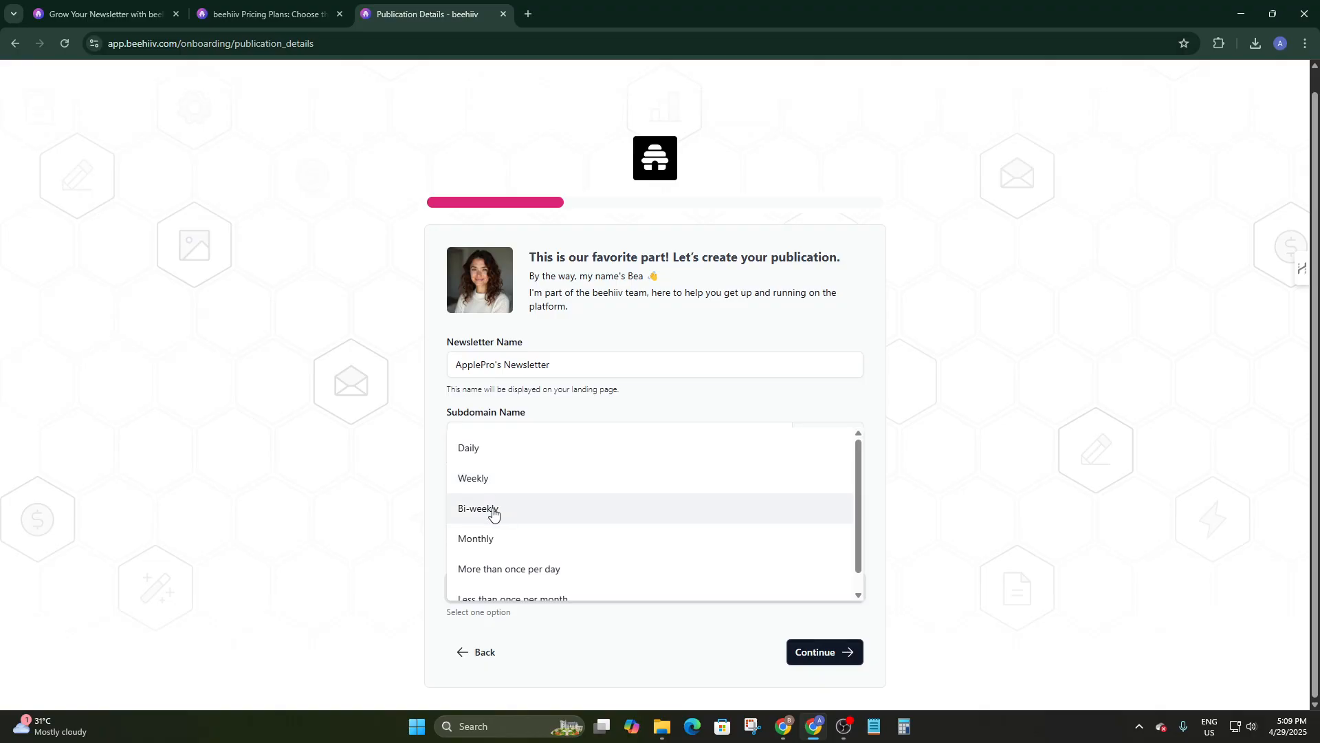
click(495, 543)
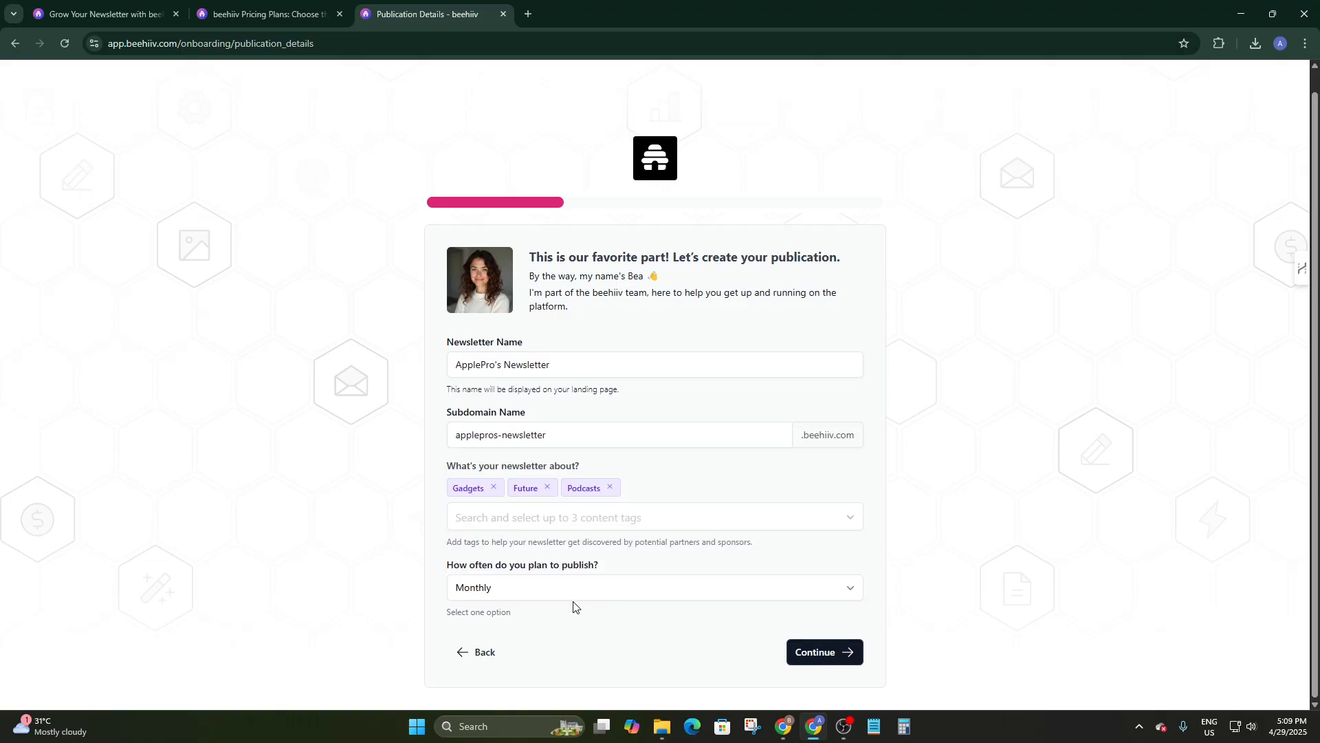
Mark YouTube, Facebook and Instagram as how you heard about beehiiv.
click(831, 660)
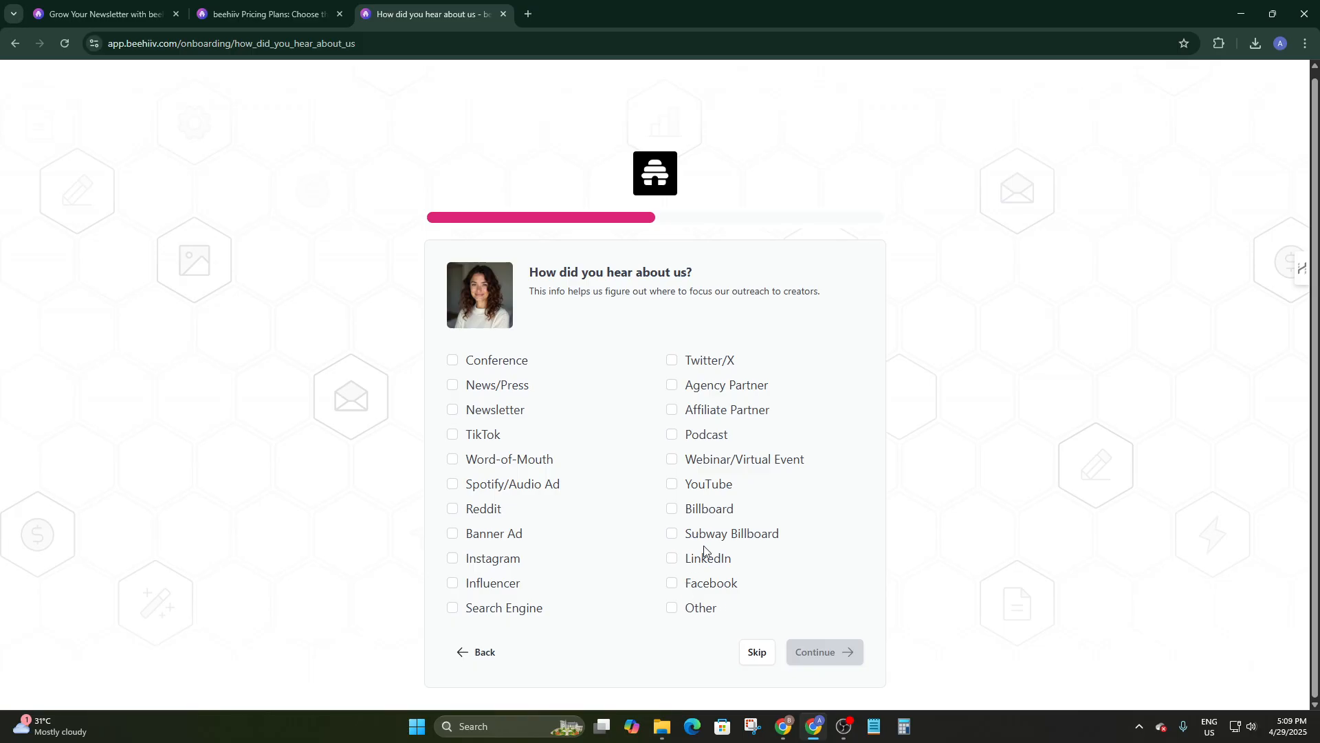
click(671, 484)
click(671, 583)
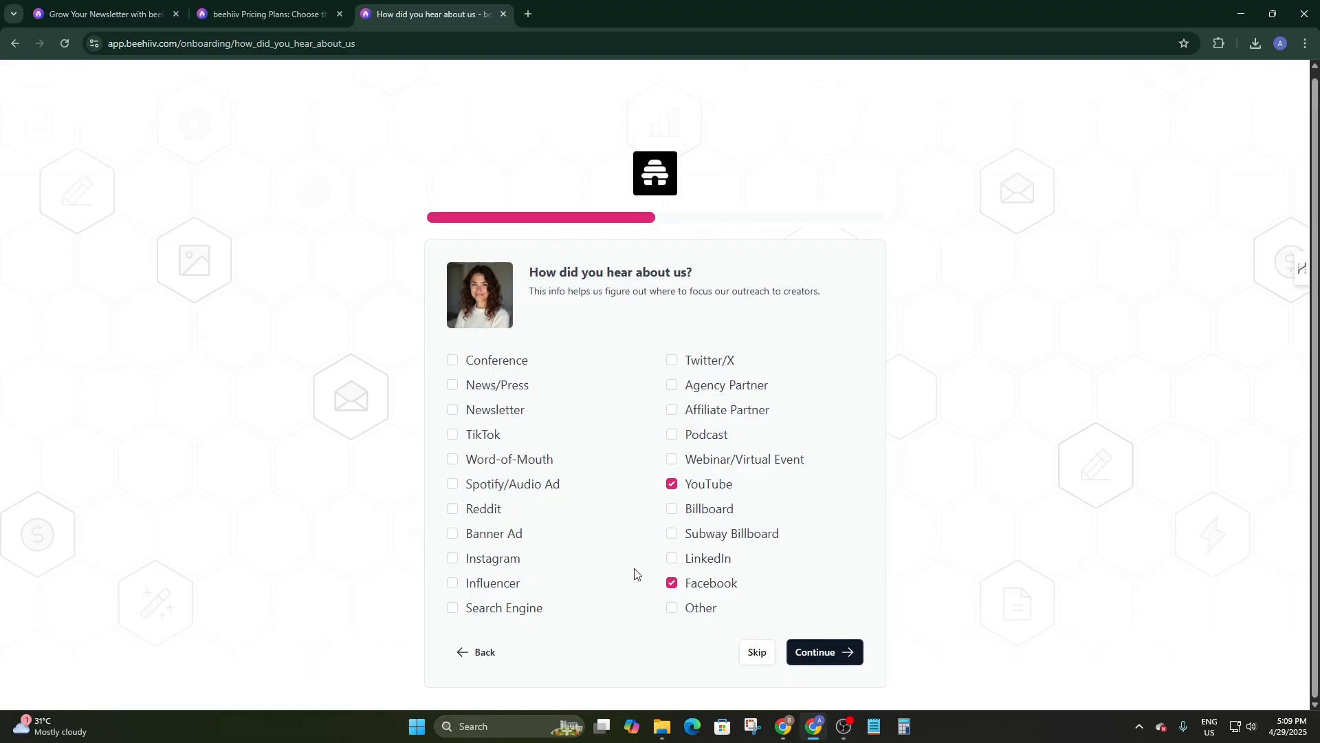
click(452, 557)
click(817, 657)
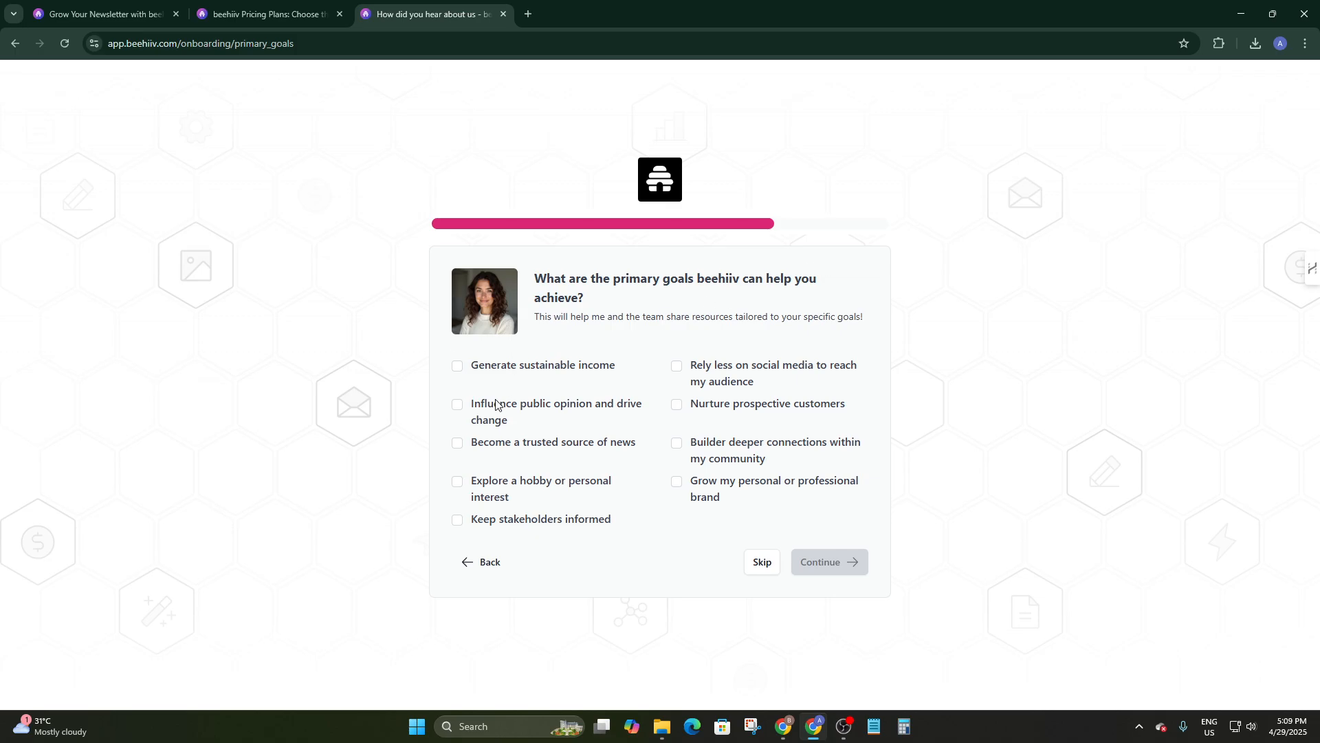
Choose goals Generate sustainable income, Become a trusted source of news, Grow my brand; accept the Launch plan.
click(458, 366)
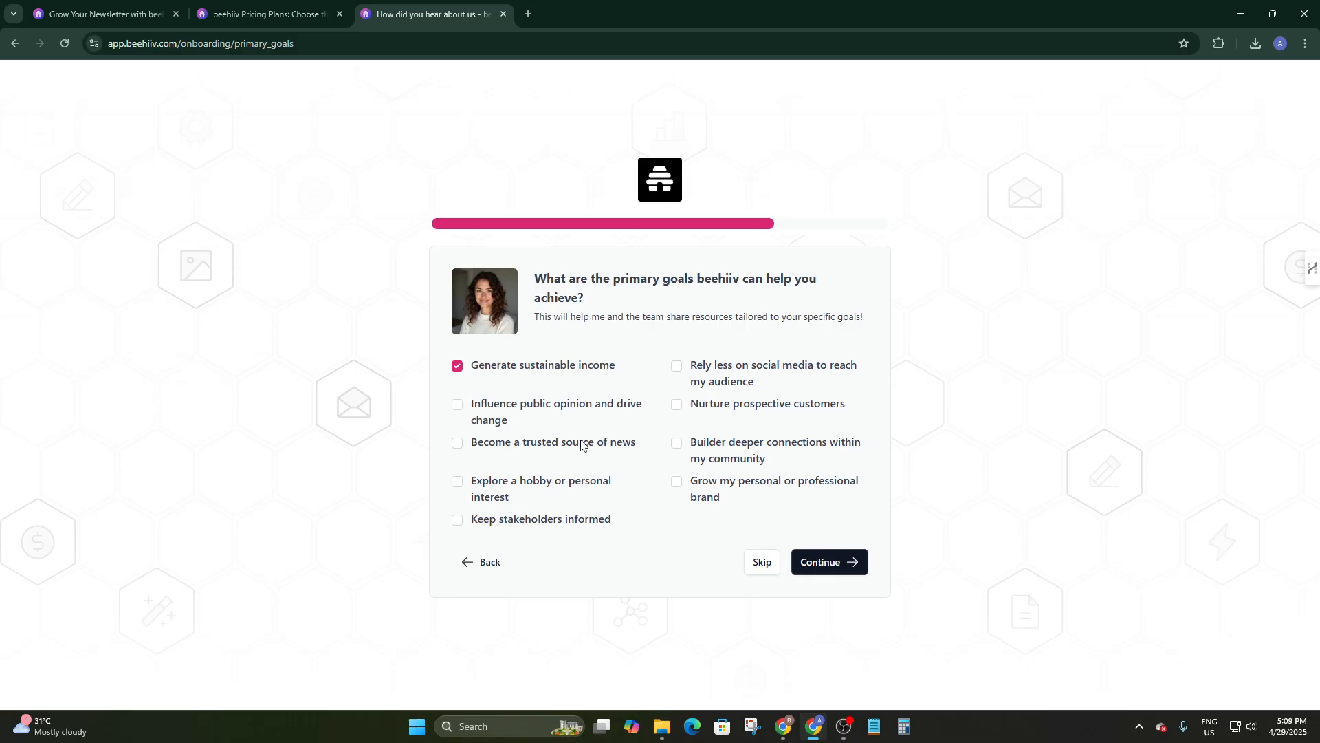
click(458, 441)
click(678, 481)
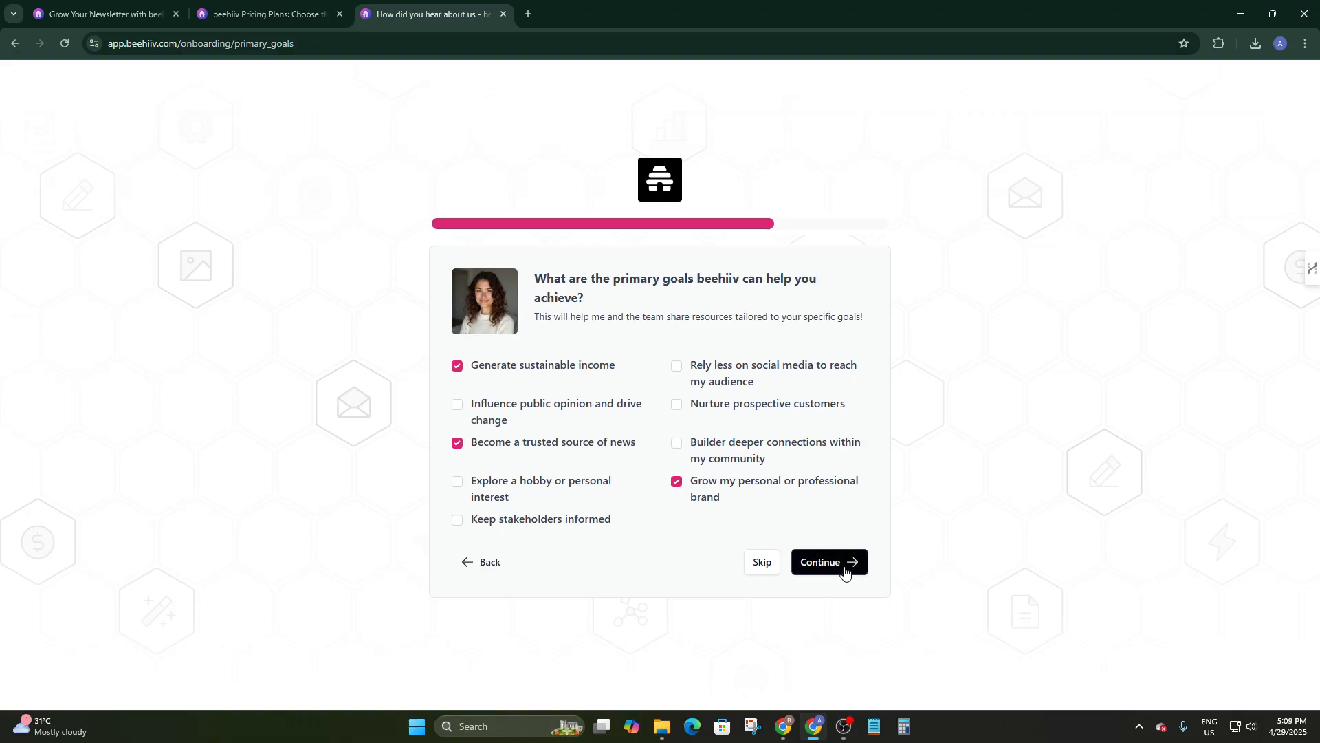
click(844, 566)
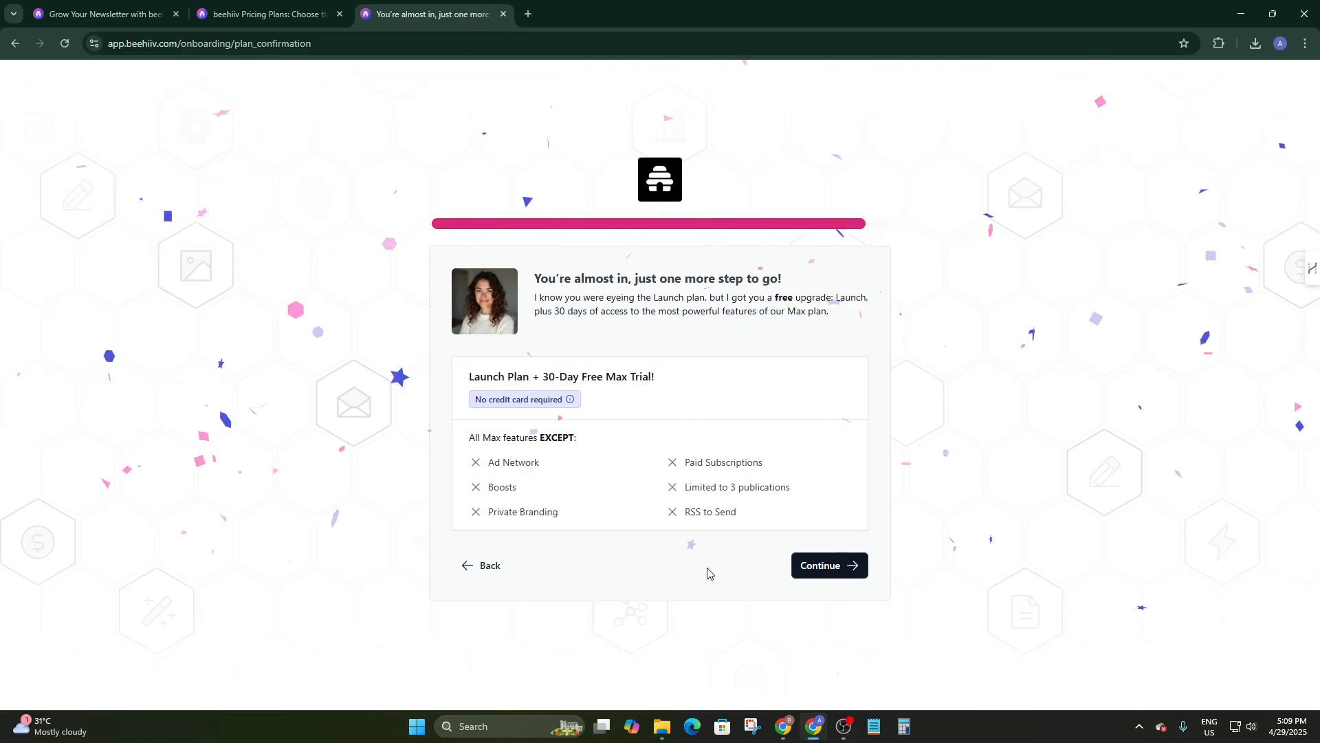
click(828, 569)
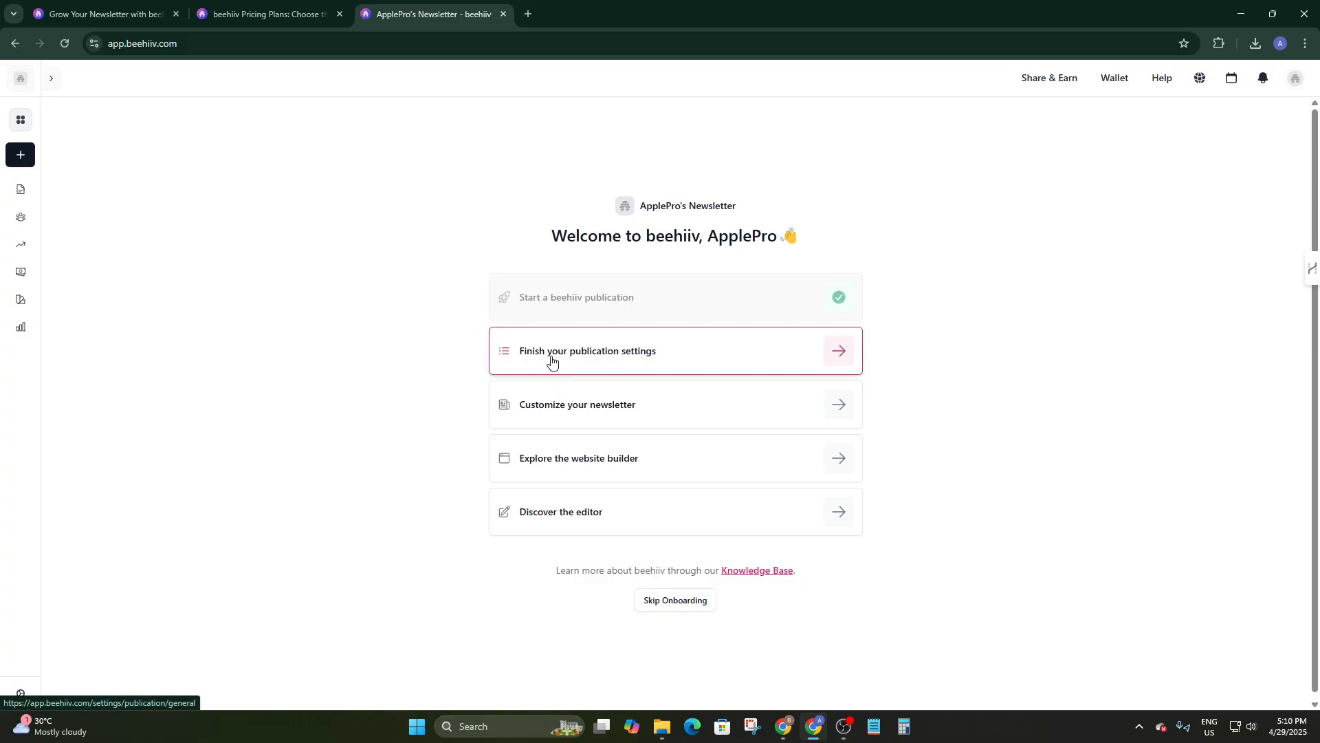
Open 'Finish your publication settings' from the welcome checklist to reach General Info.
click(647, 349)
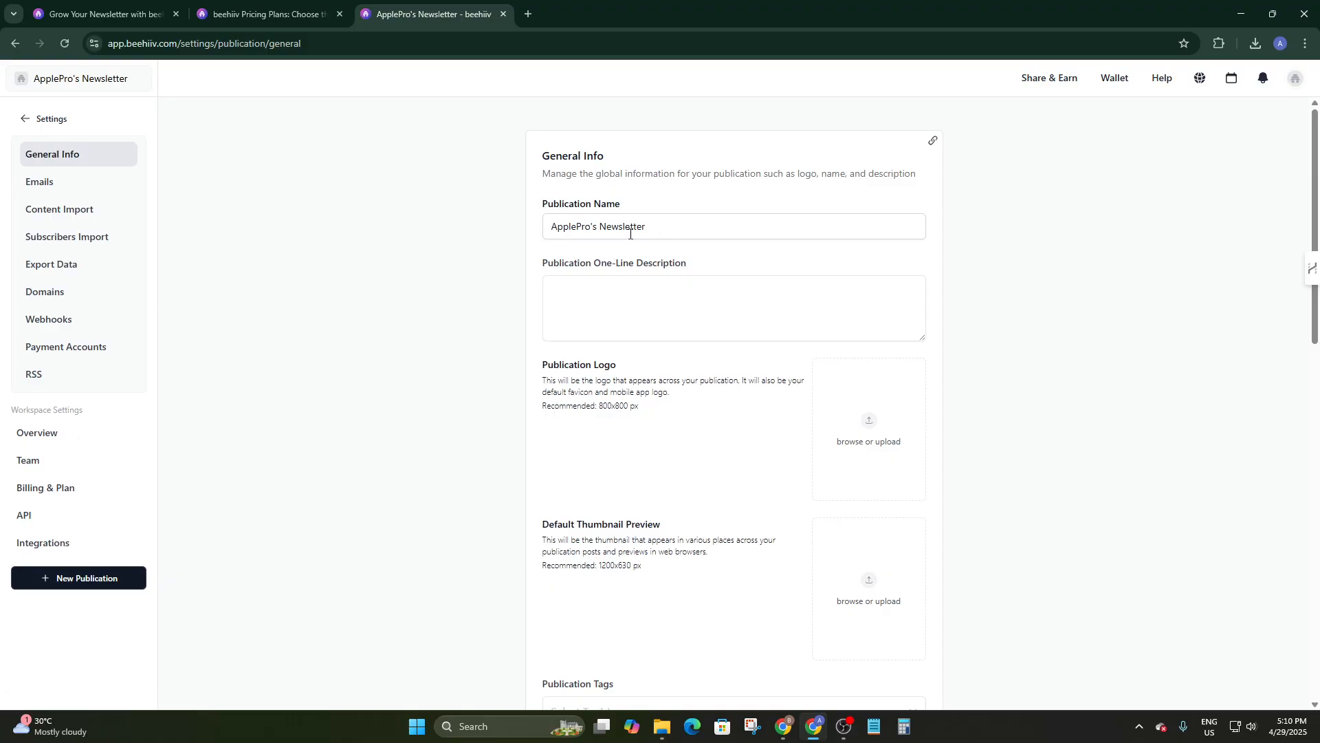
Paste the prepared paragraph into the Publication One-Line Description and click away to save it.
click(587, 283)
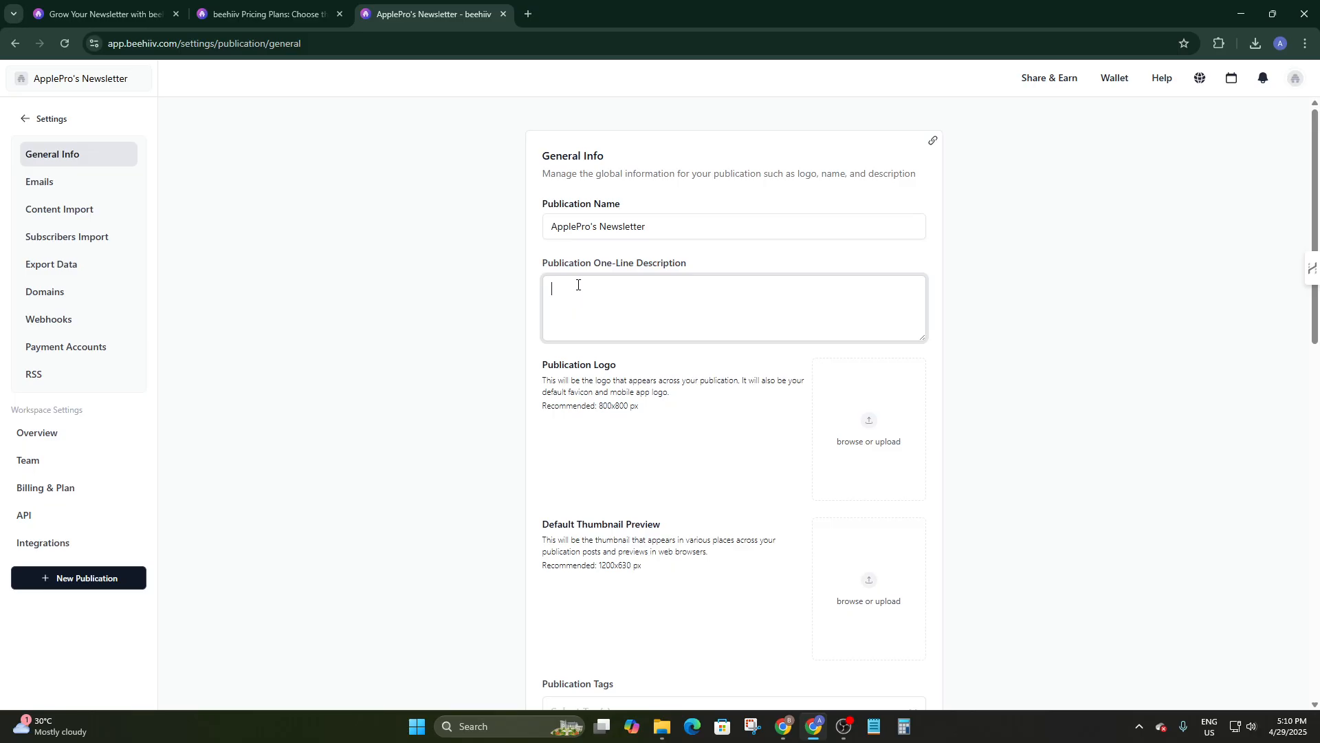
click(633, 321)
key(ctrl+v)
scroll(542, 474, down, 1)
click(622, 327)
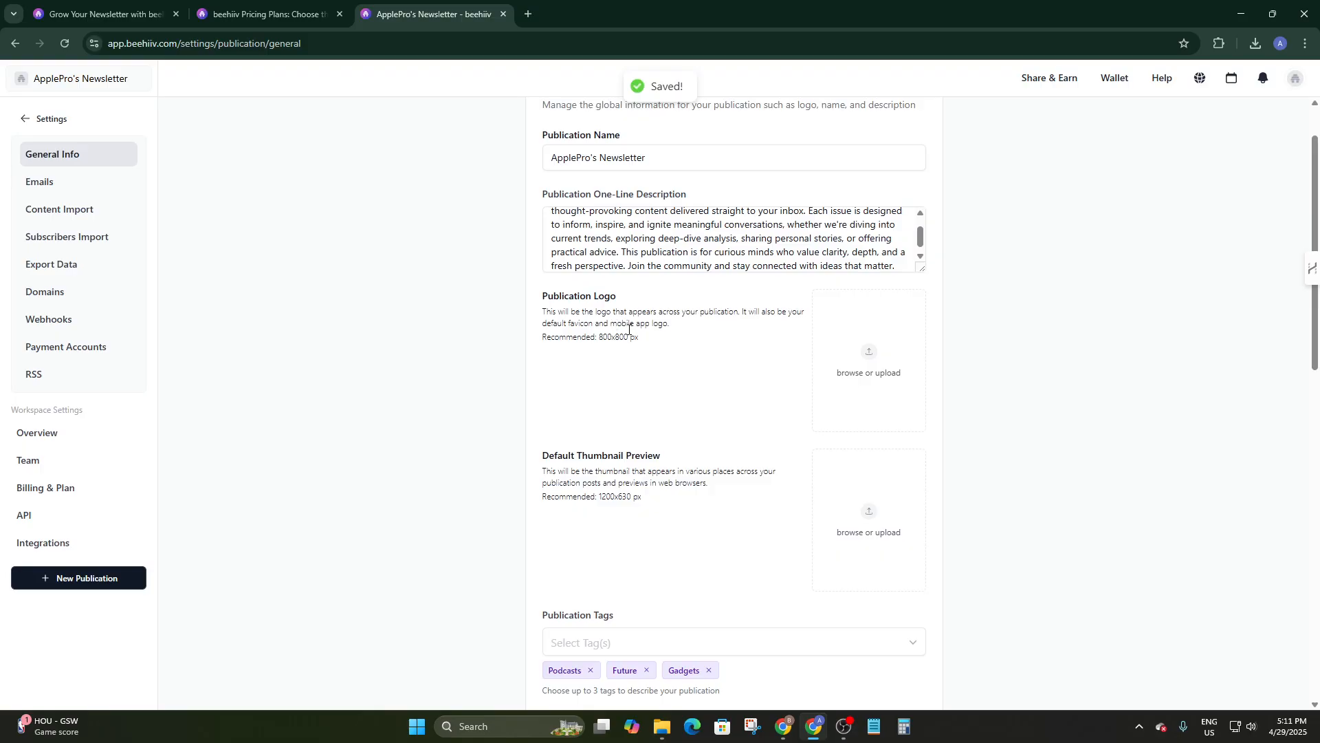
Open the publication logo file picker, cancel it, and clear stray text highlights.
click(861, 369)
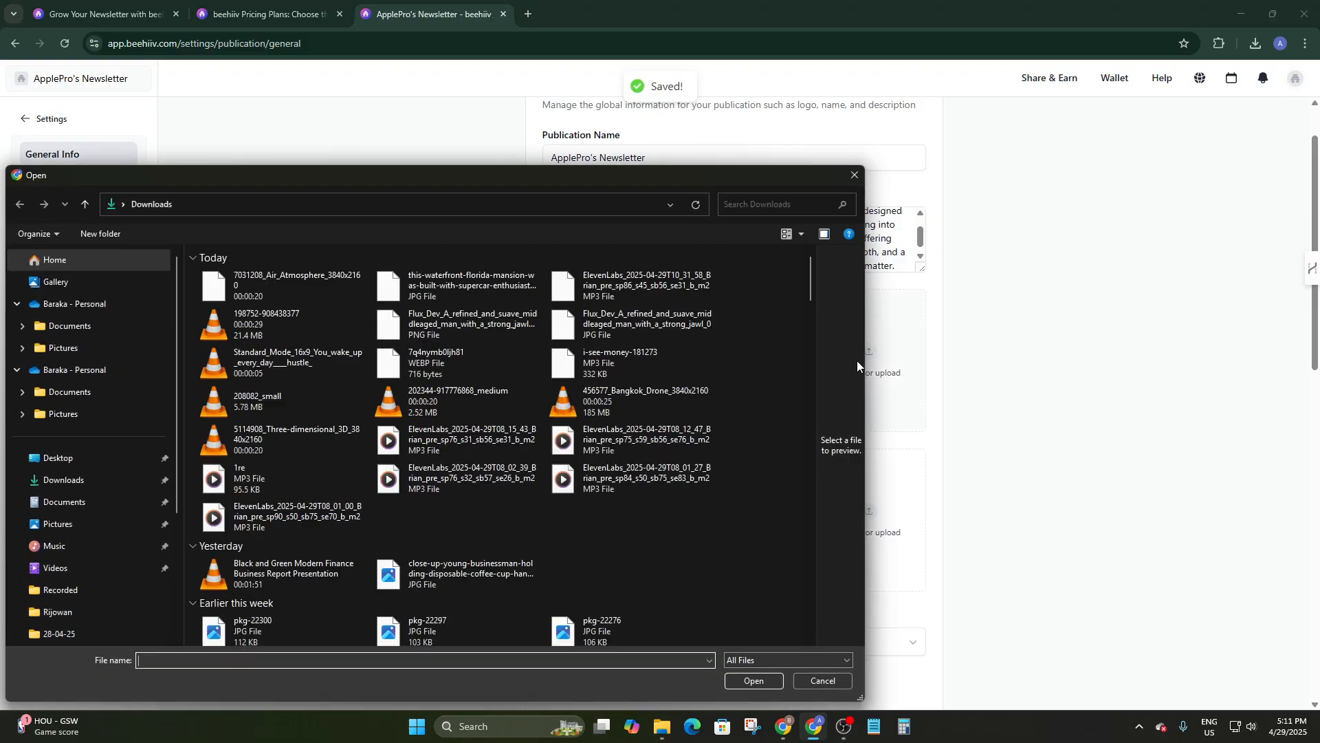
click(855, 175)
scroll(605, 336, down, 2)
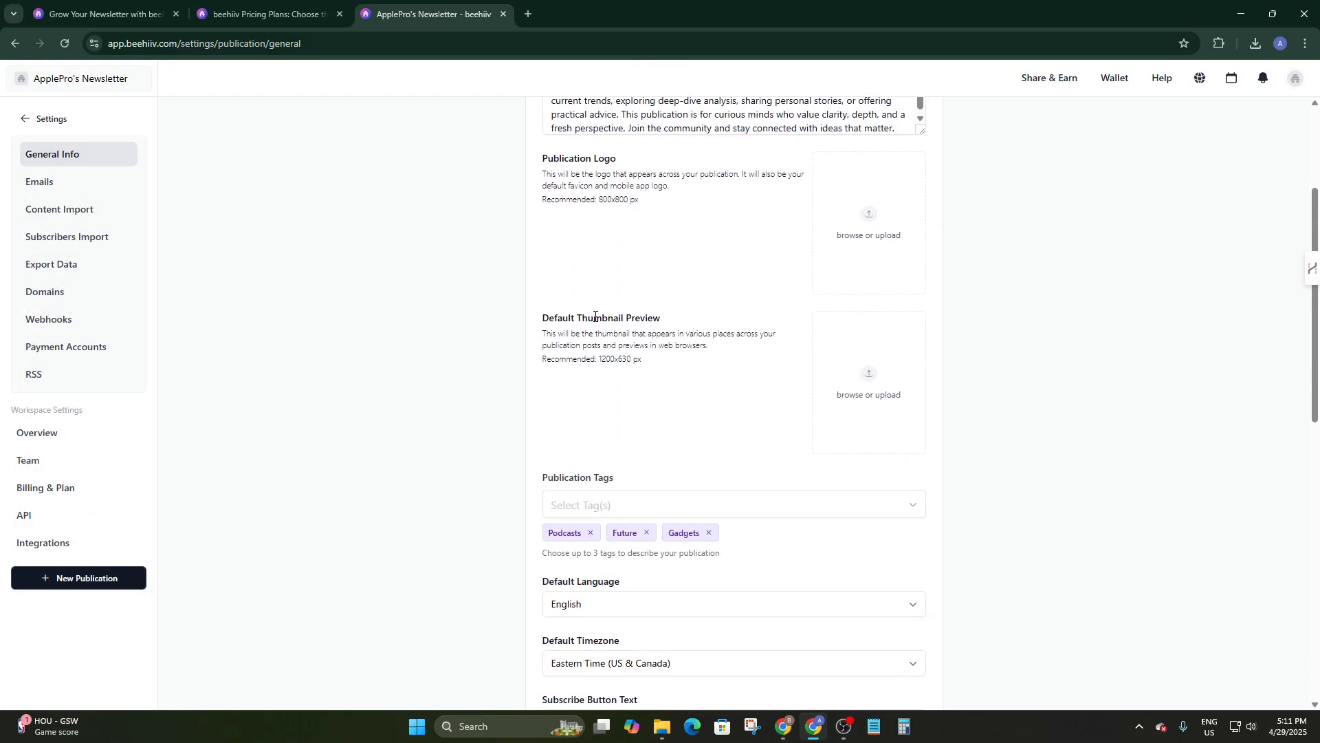
drag(595, 316, 699, 330)
click(714, 352)
scroll(893, 418, up, 1)
scroll(864, 533, down, 1)
scroll(605, 316, down, 3)
scroll(563, 305, up, 1)
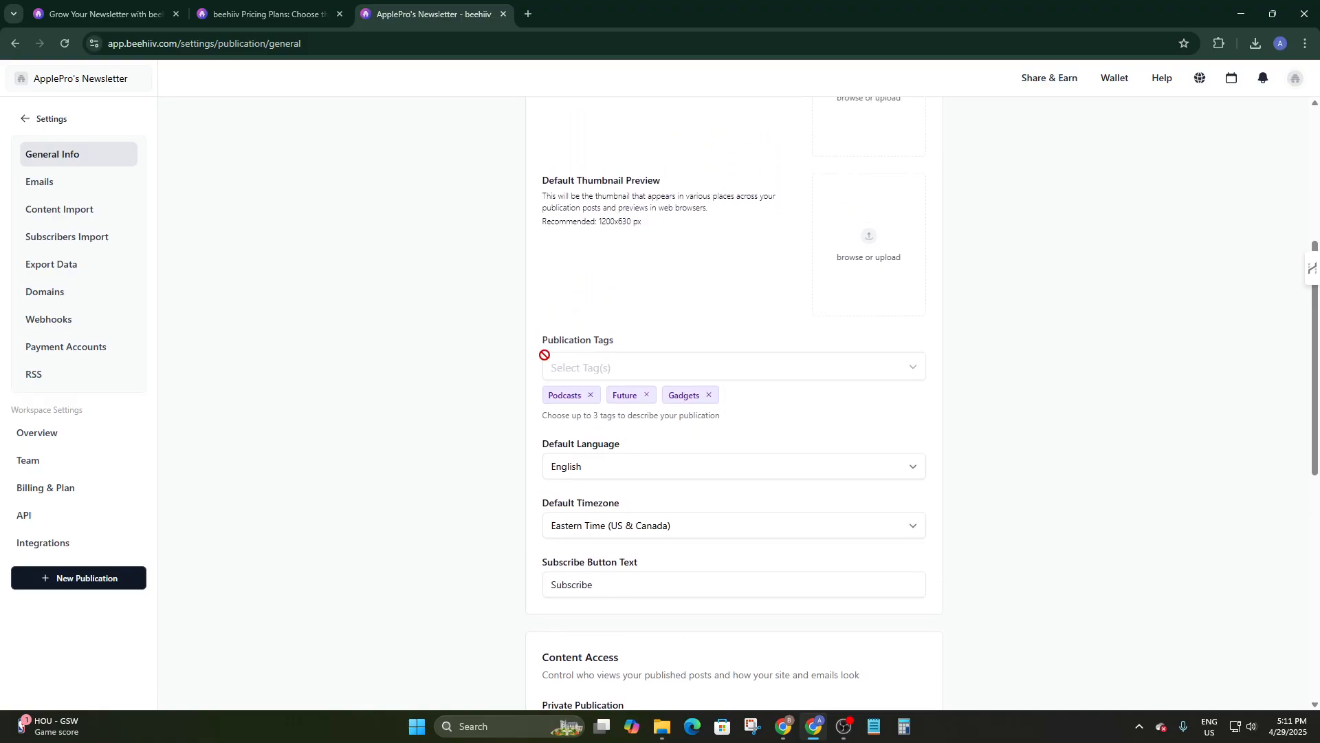
drag(546, 340, 631, 341)
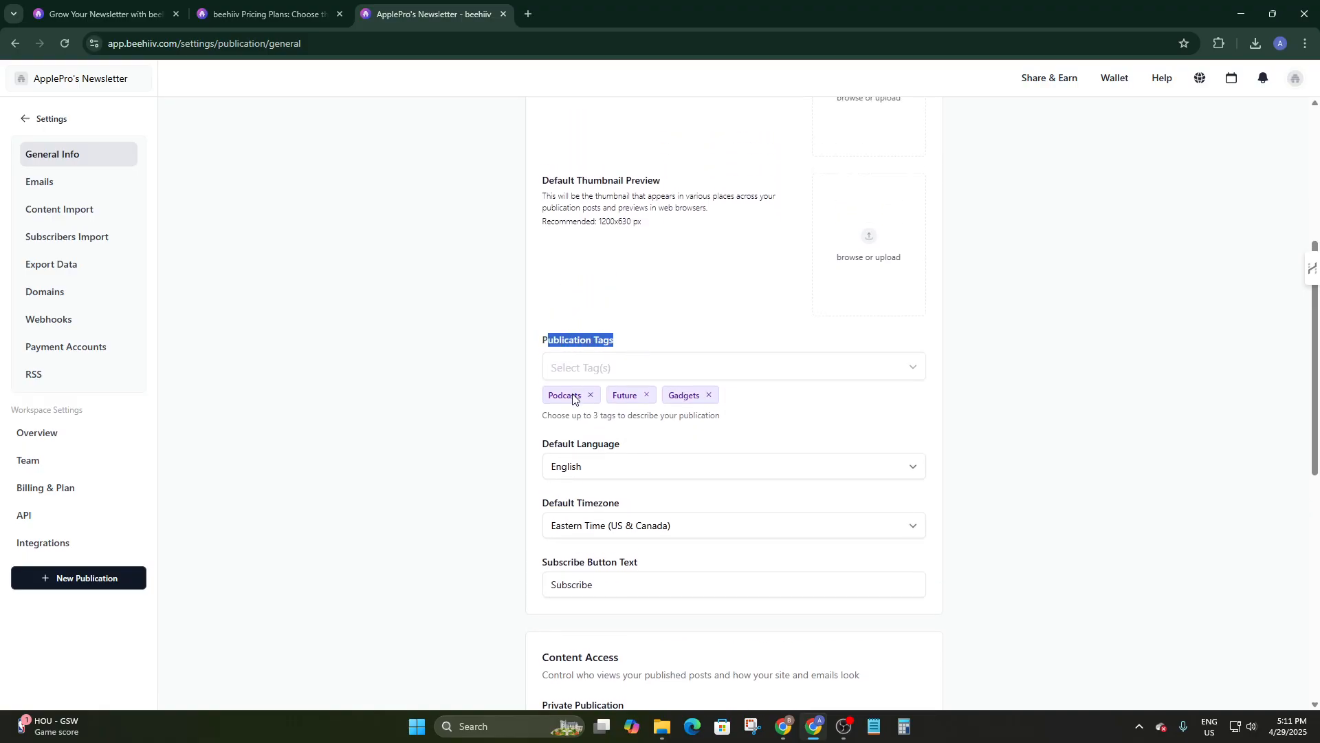
click(485, 460)
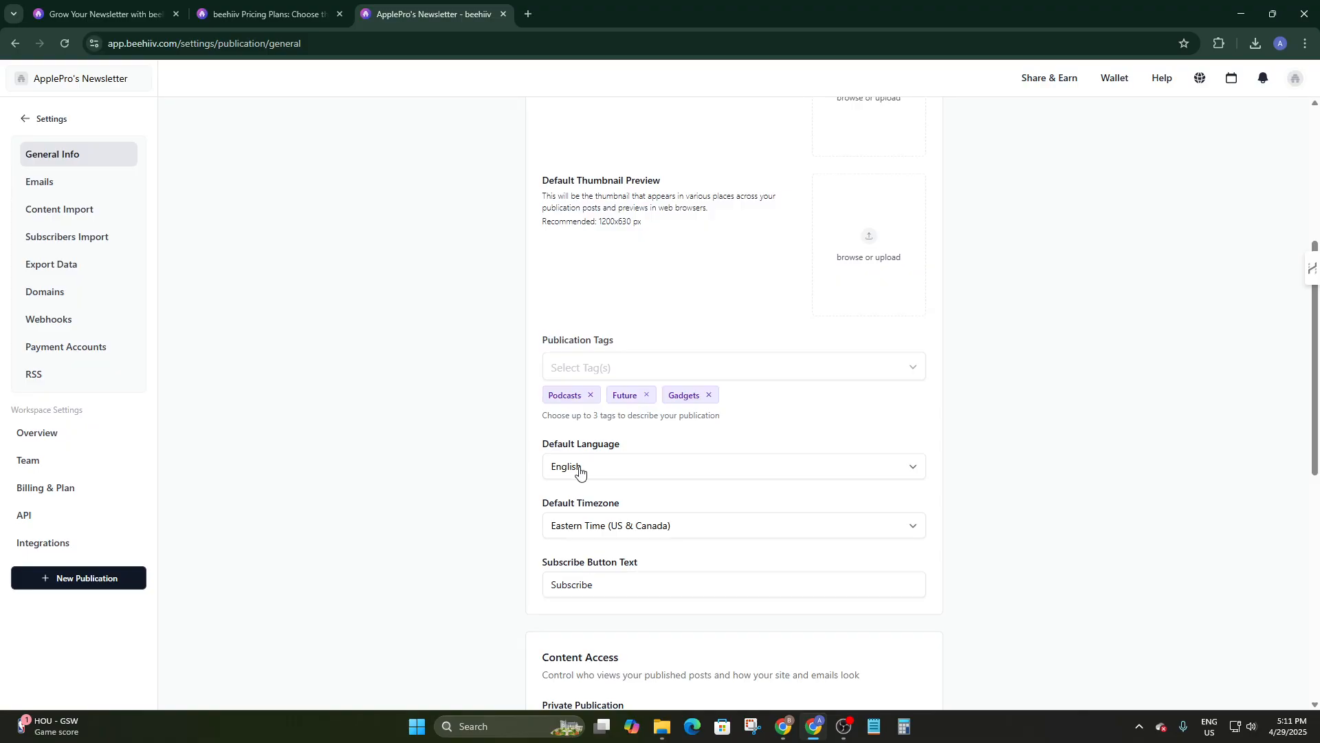
Check the subscribe button wording, leaving it unchanged.
scroll(633, 480, down, 2)
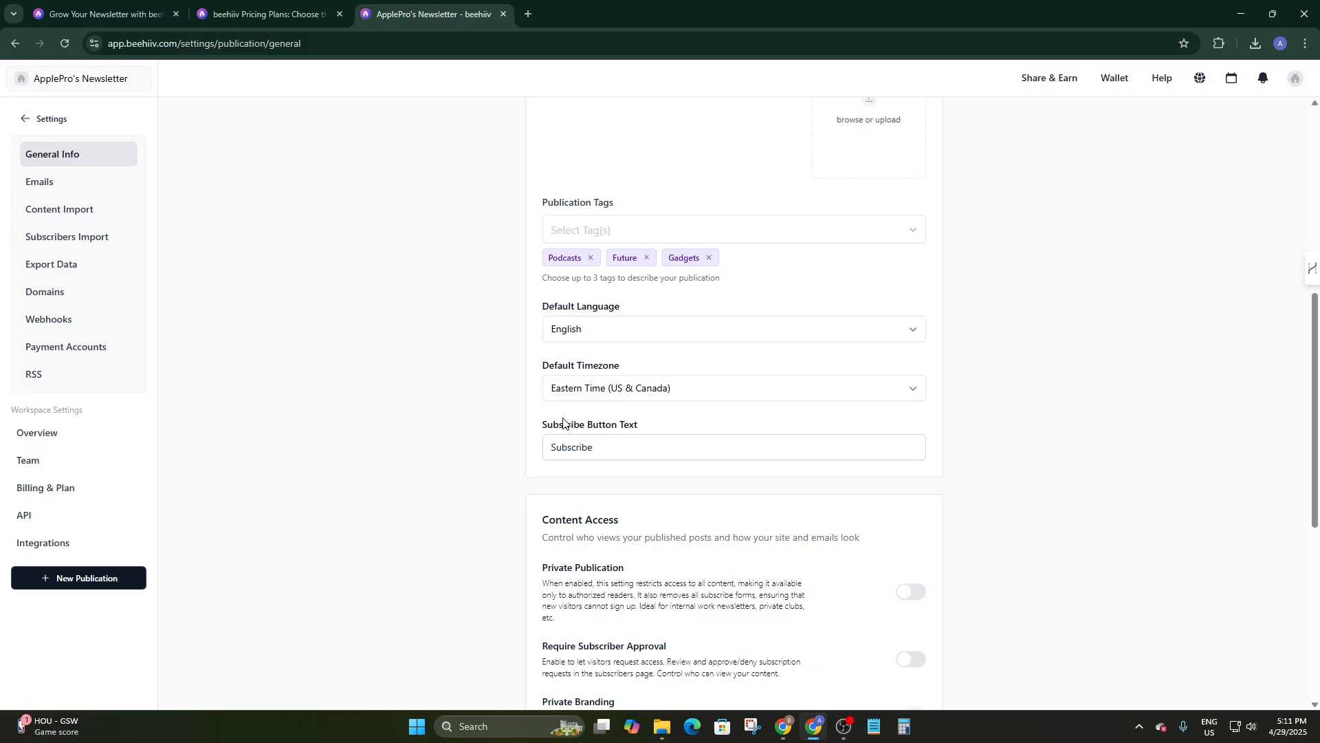
scroll(612, 406, down, 1)
click(607, 379)
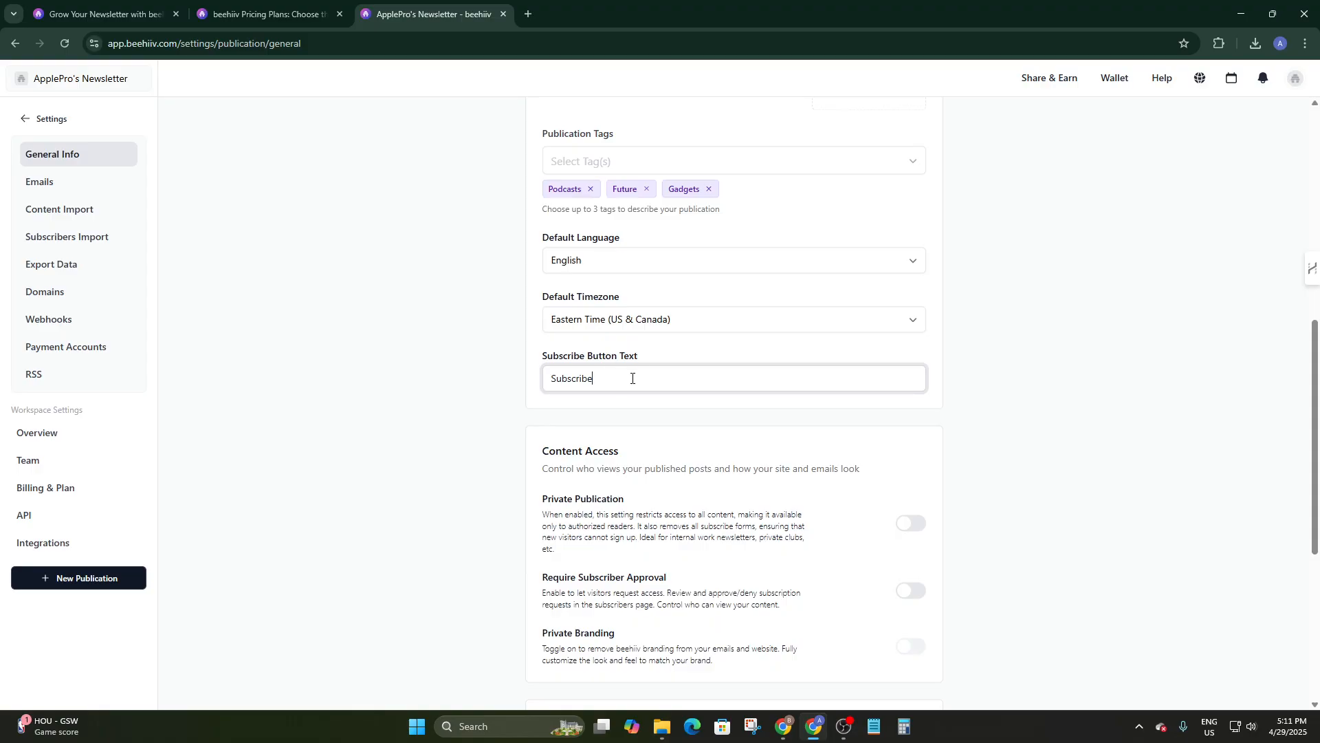
click(588, 434)
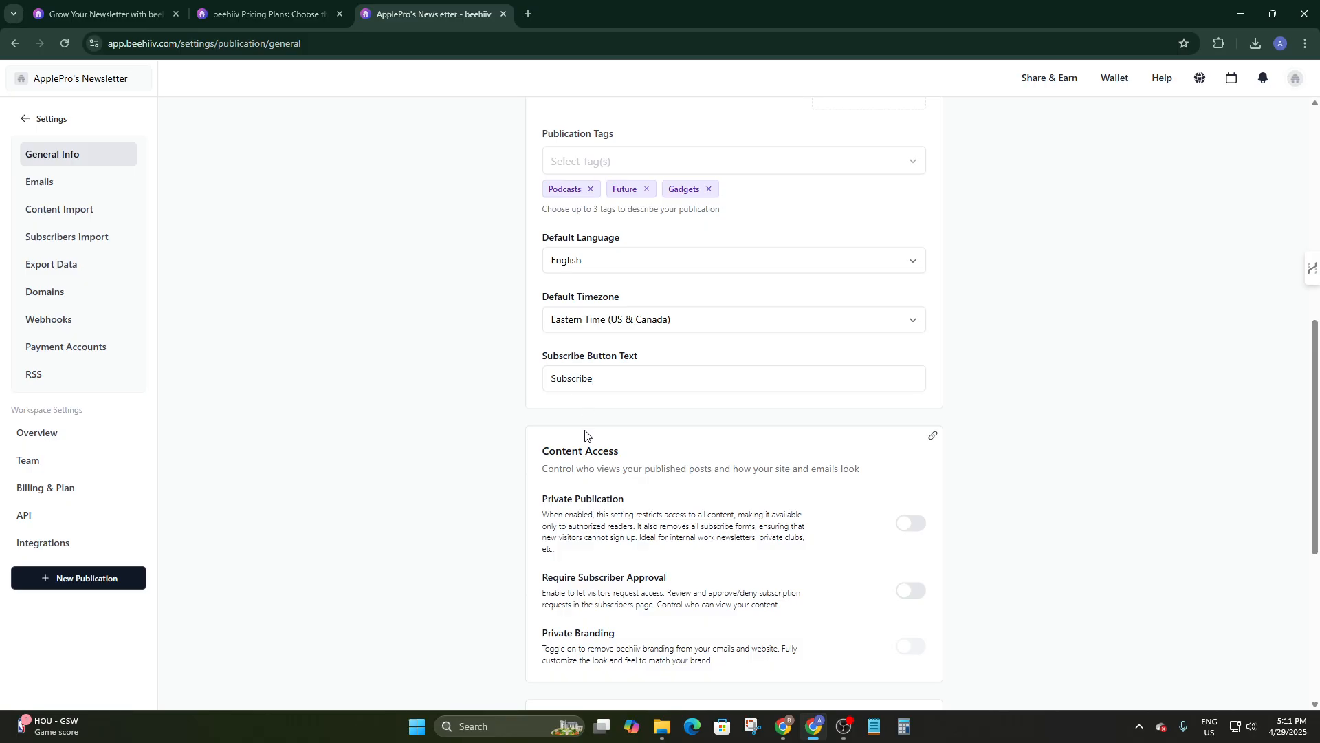
Inspect the UTM Source value without changing it, then go to the Emails settings.
scroll(591, 435, down, 1)
scroll(688, 393, down, 1)
scroll(670, 411, down, 3)
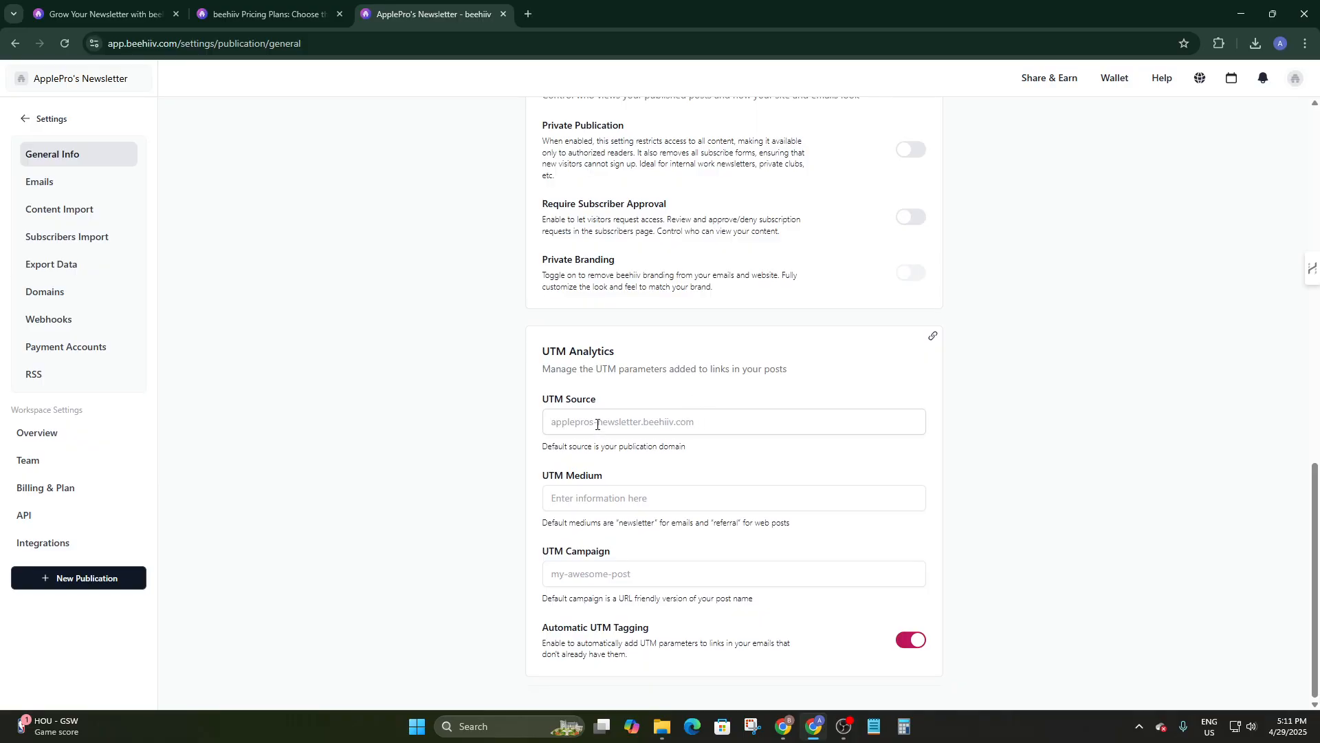
click(625, 432)
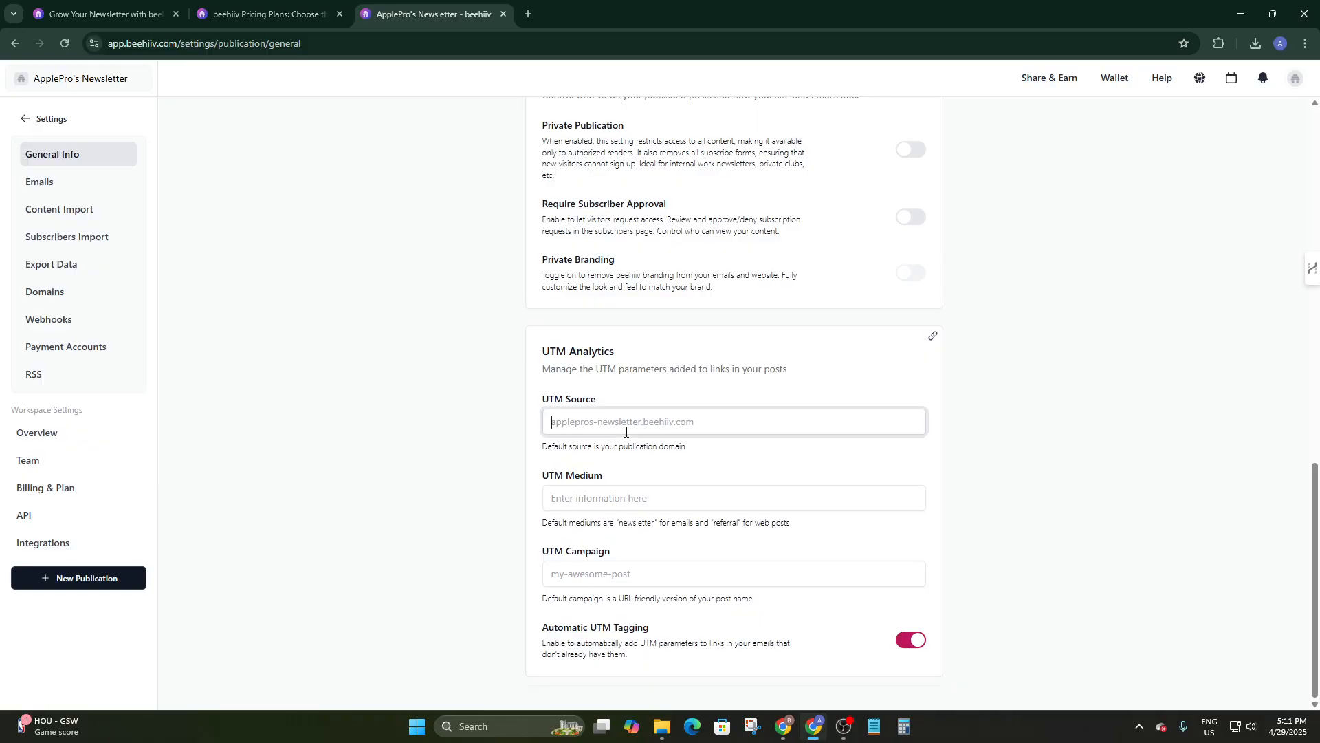
click(478, 465)
scroll(516, 450, up, 14)
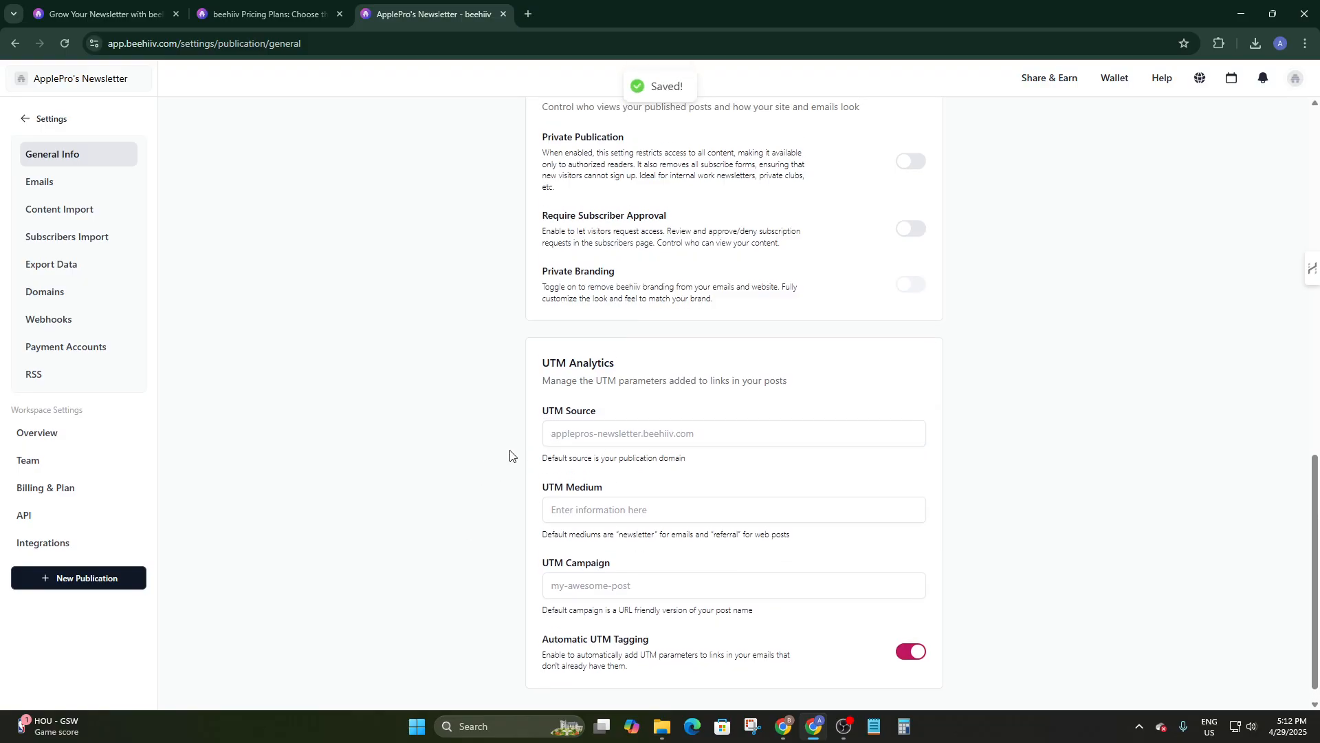
scroll(514, 449, down, 5)
scroll(515, 448, down, 8)
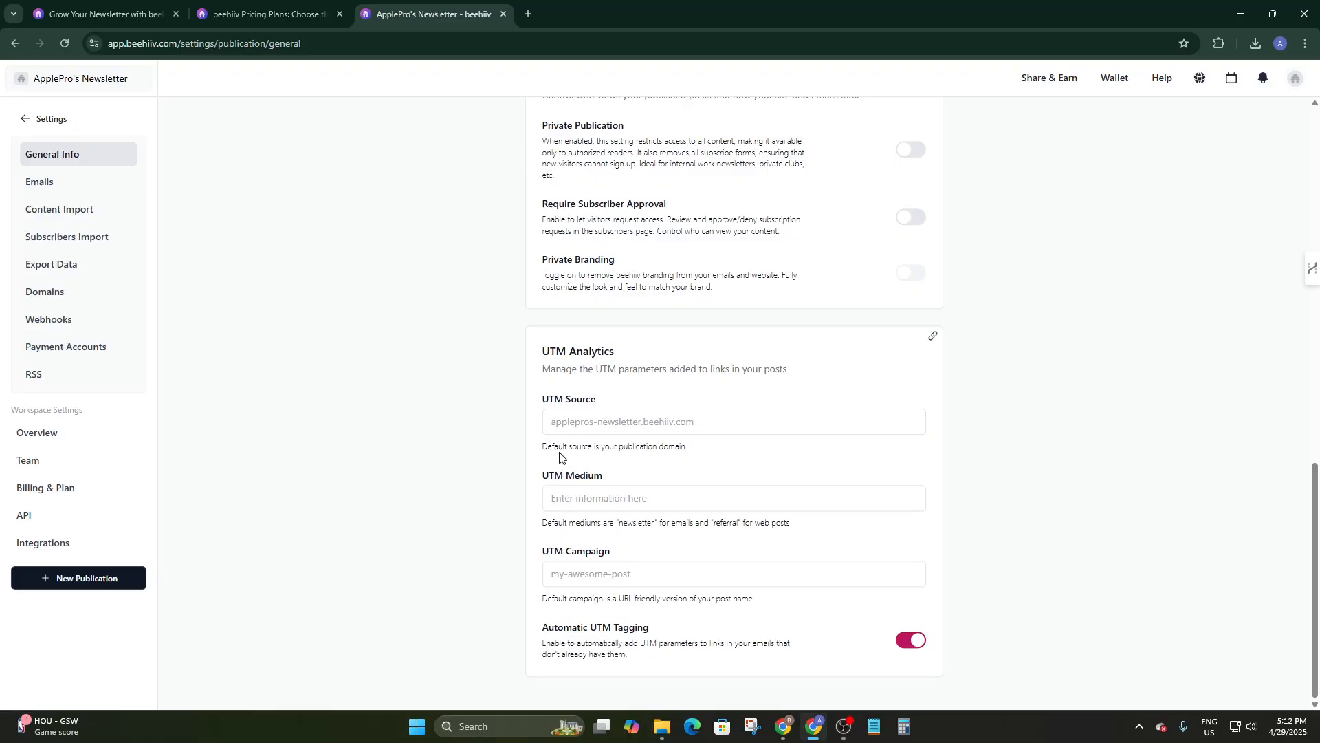
scroll(318, 380, up, 14)
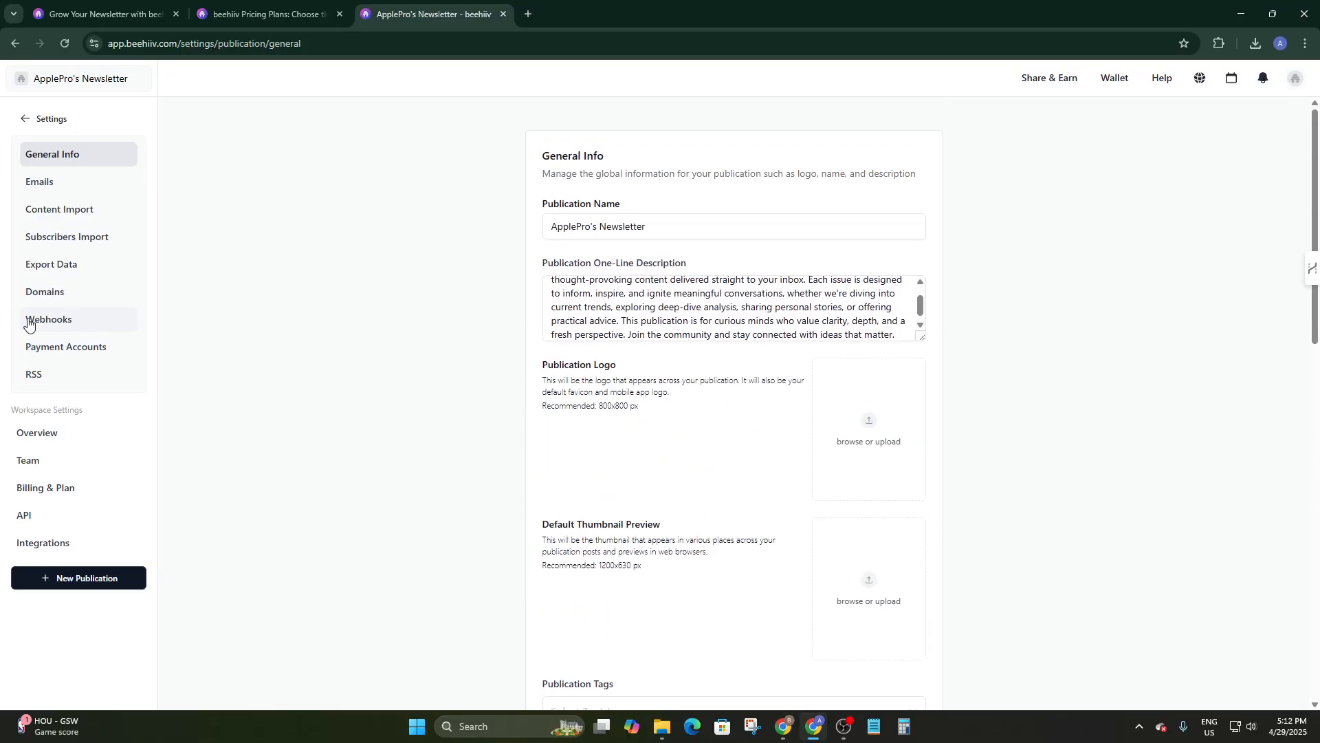
click(40, 187)
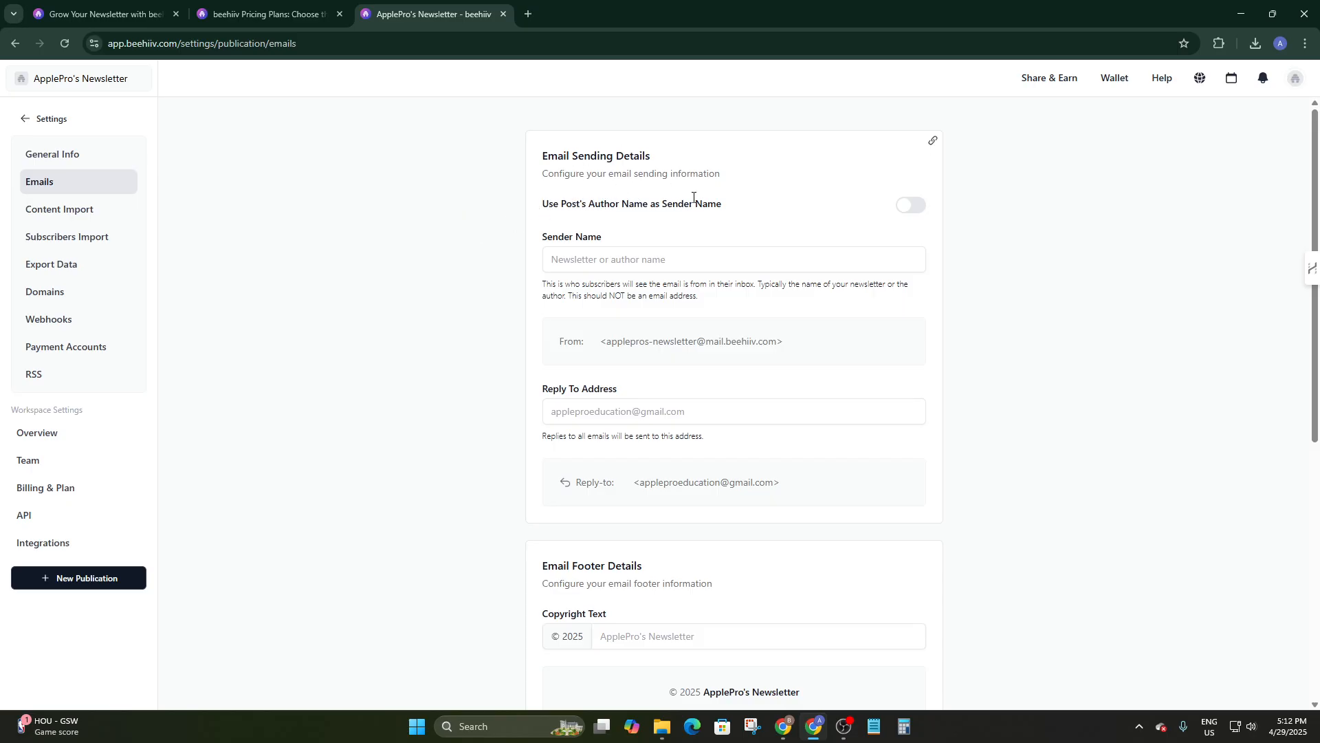
Keep 'Use Post's Author Name' off and enter the author's full name as Sender Name.
click(906, 203)
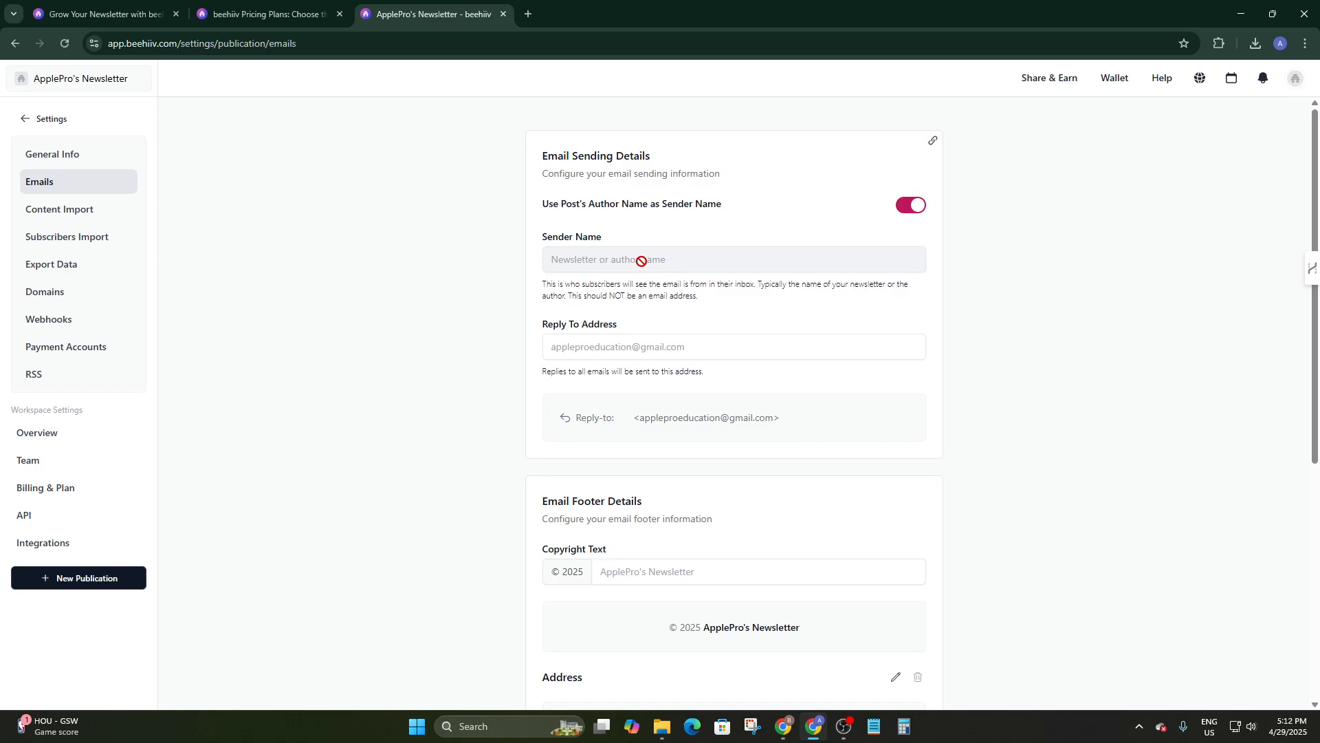
click(911, 204)
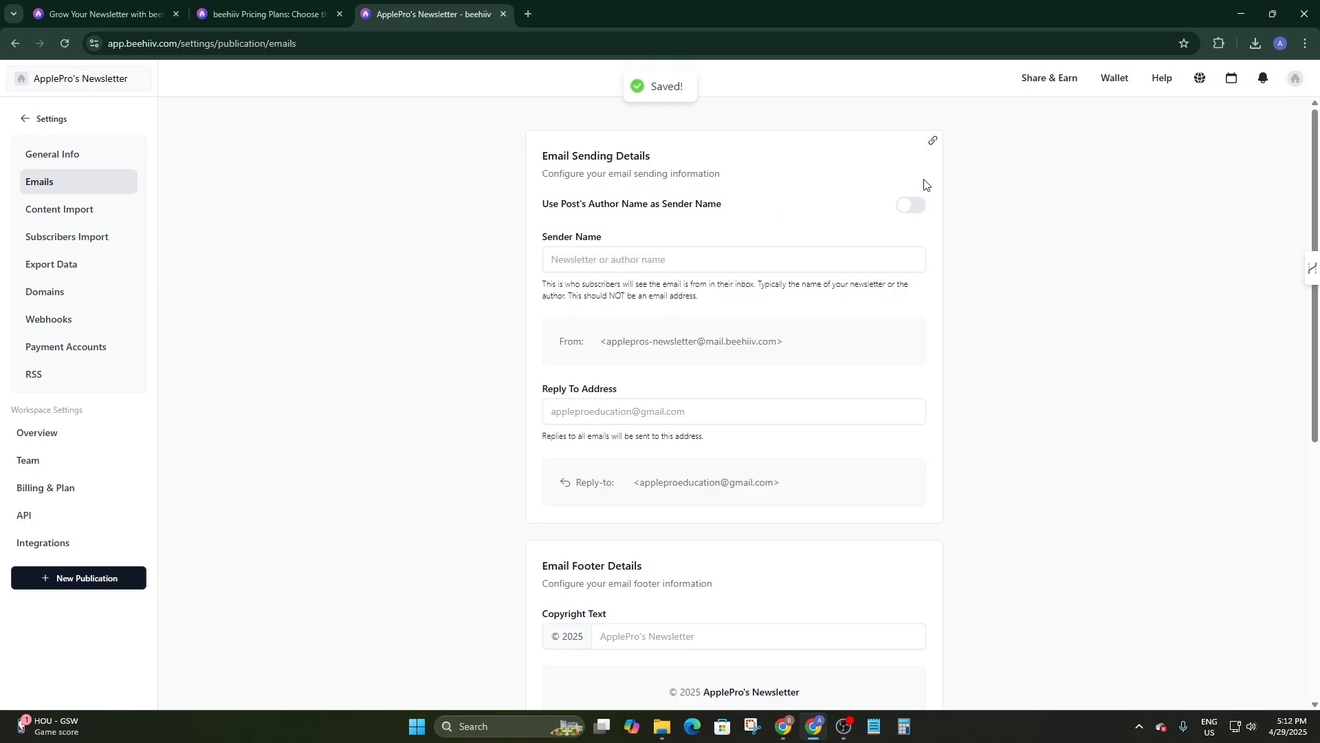
click(632, 262)
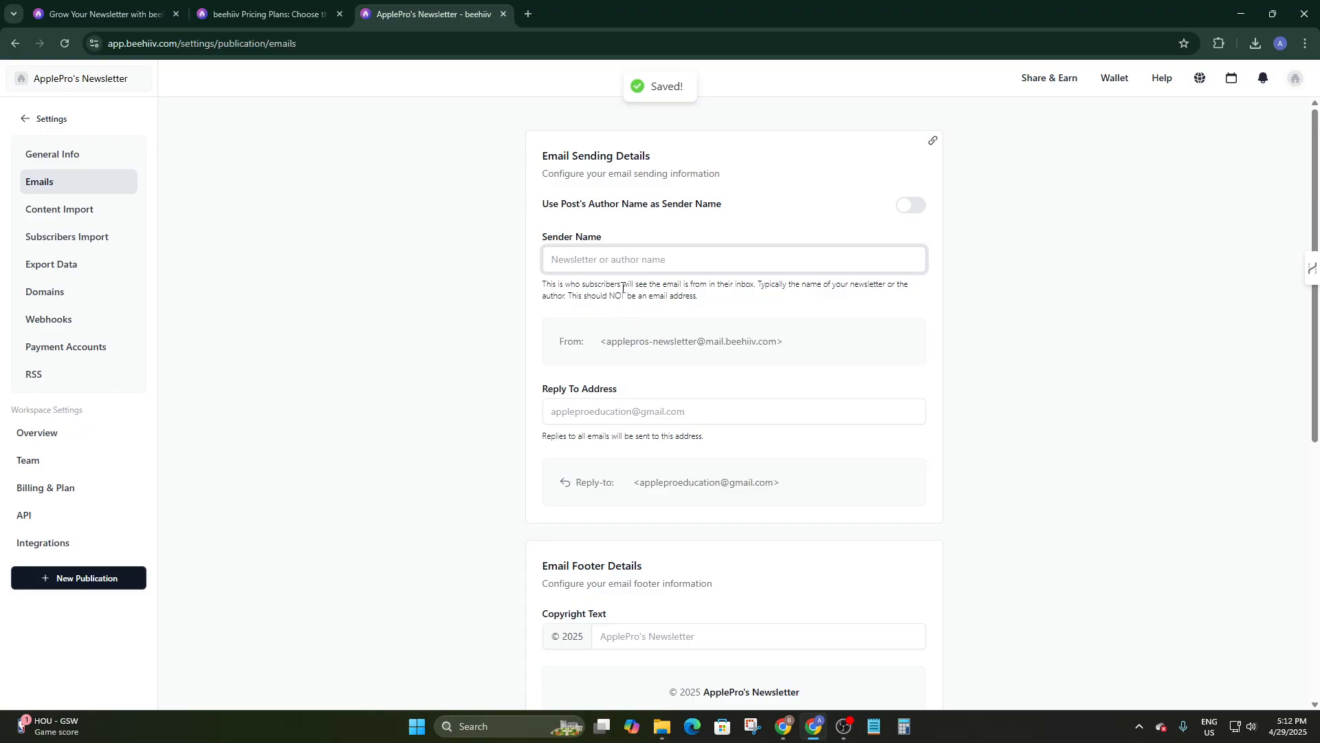
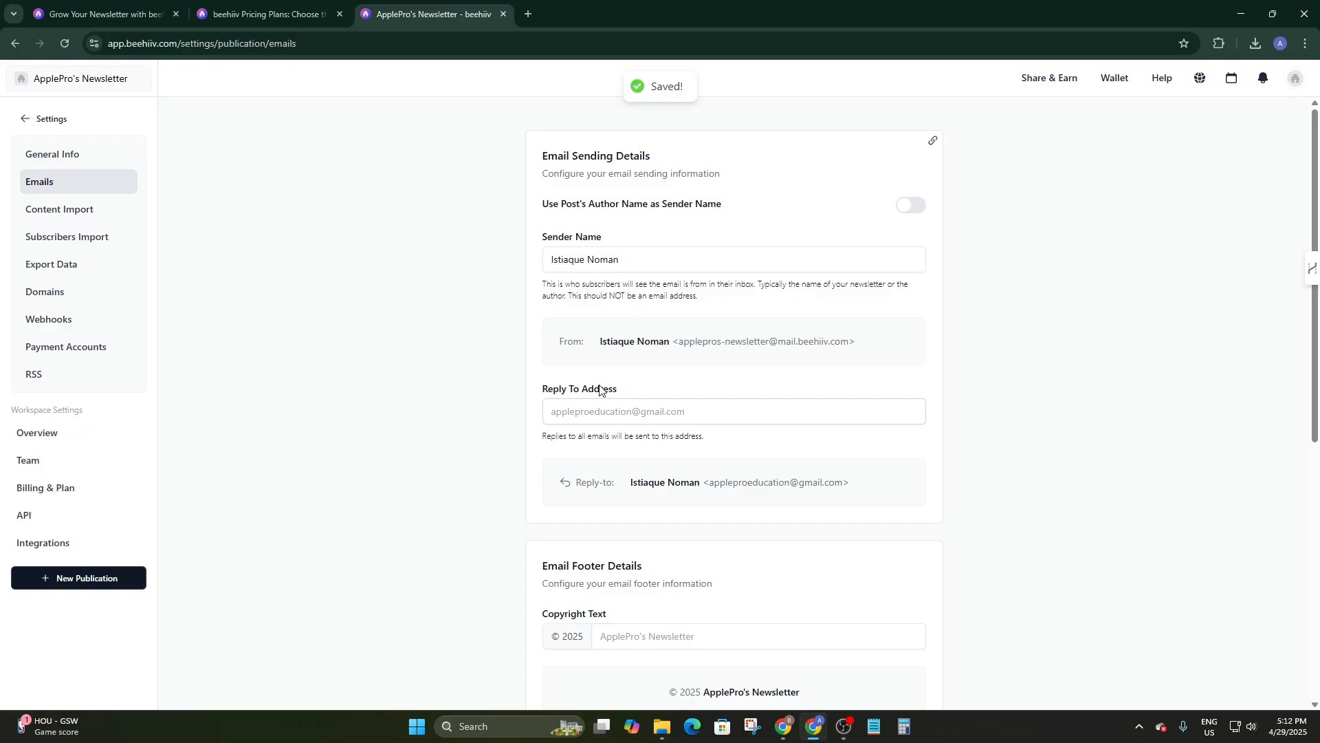
scroll(598, 385, down, 2)
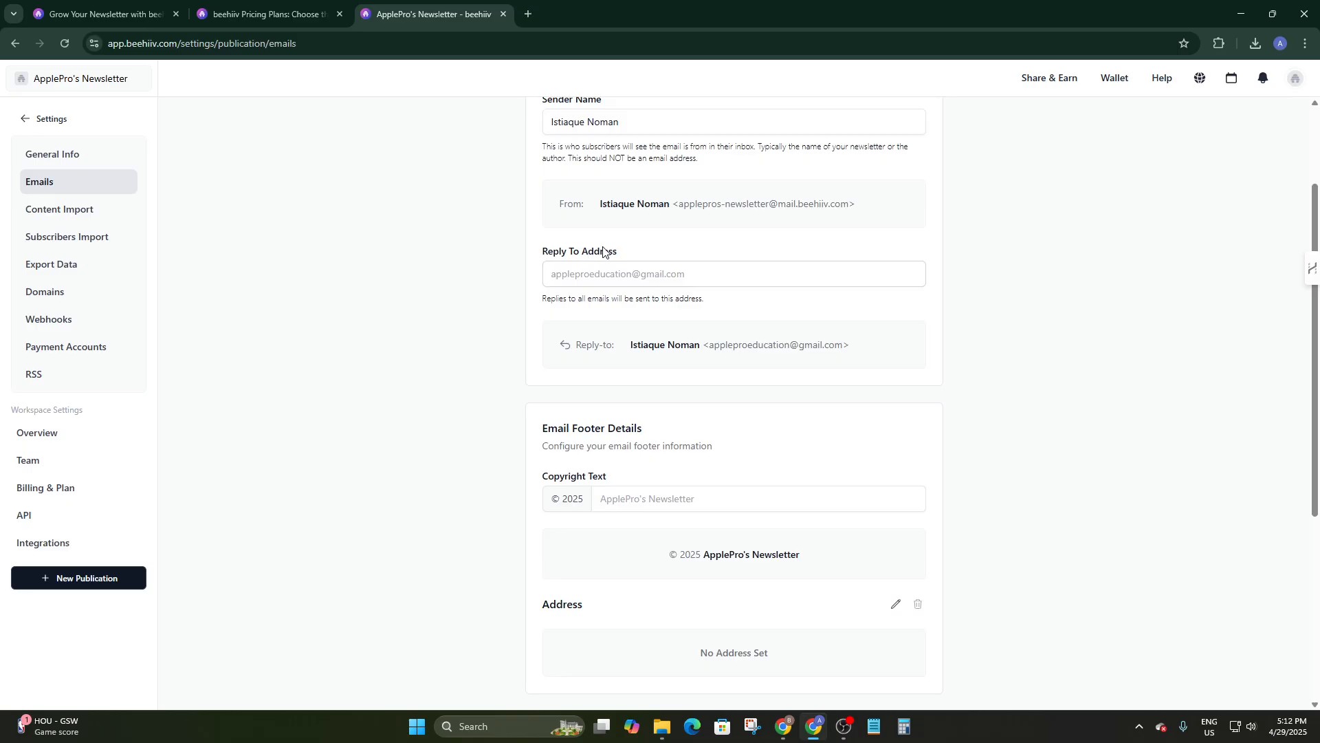
scroll(605, 262, down, 4)
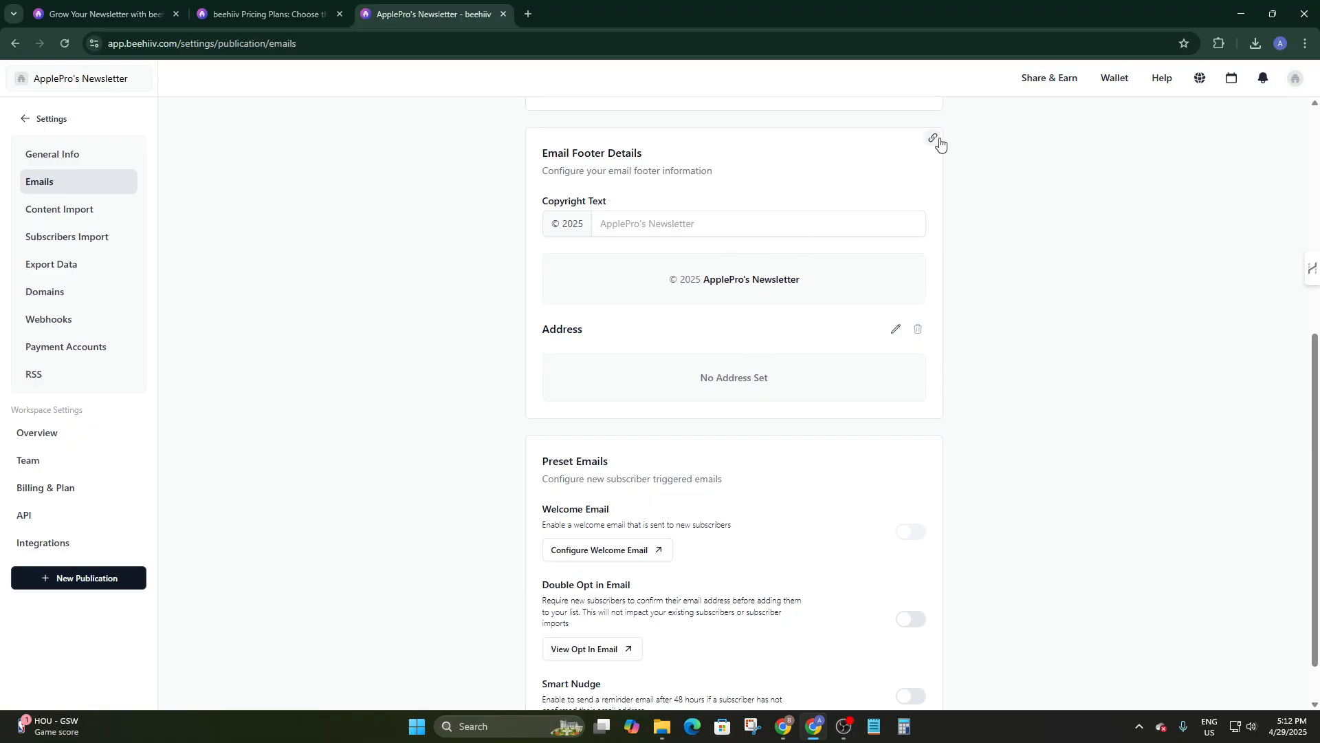
Inspect the footer copyright text field and try enabling the welcome email.
click(704, 226)
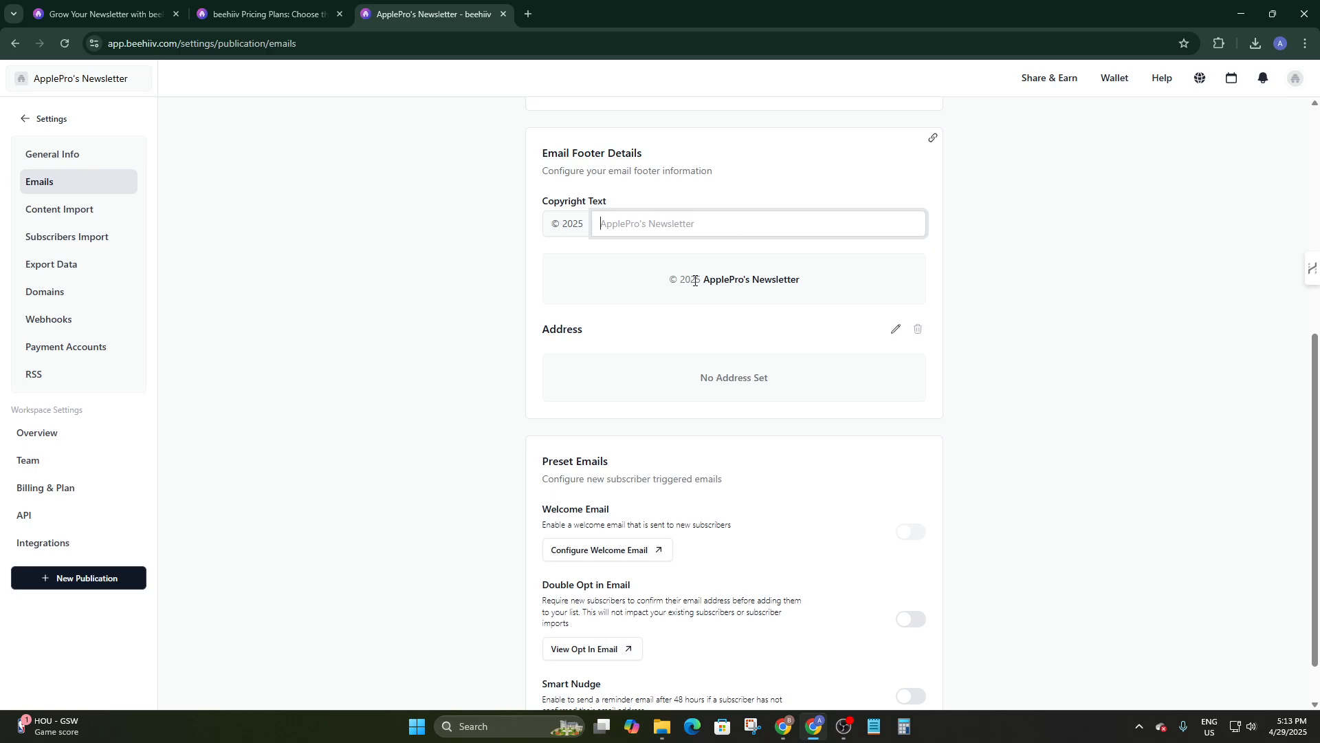
click(578, 227)
click(655, 219)
scroll(531, 524, down, 1)
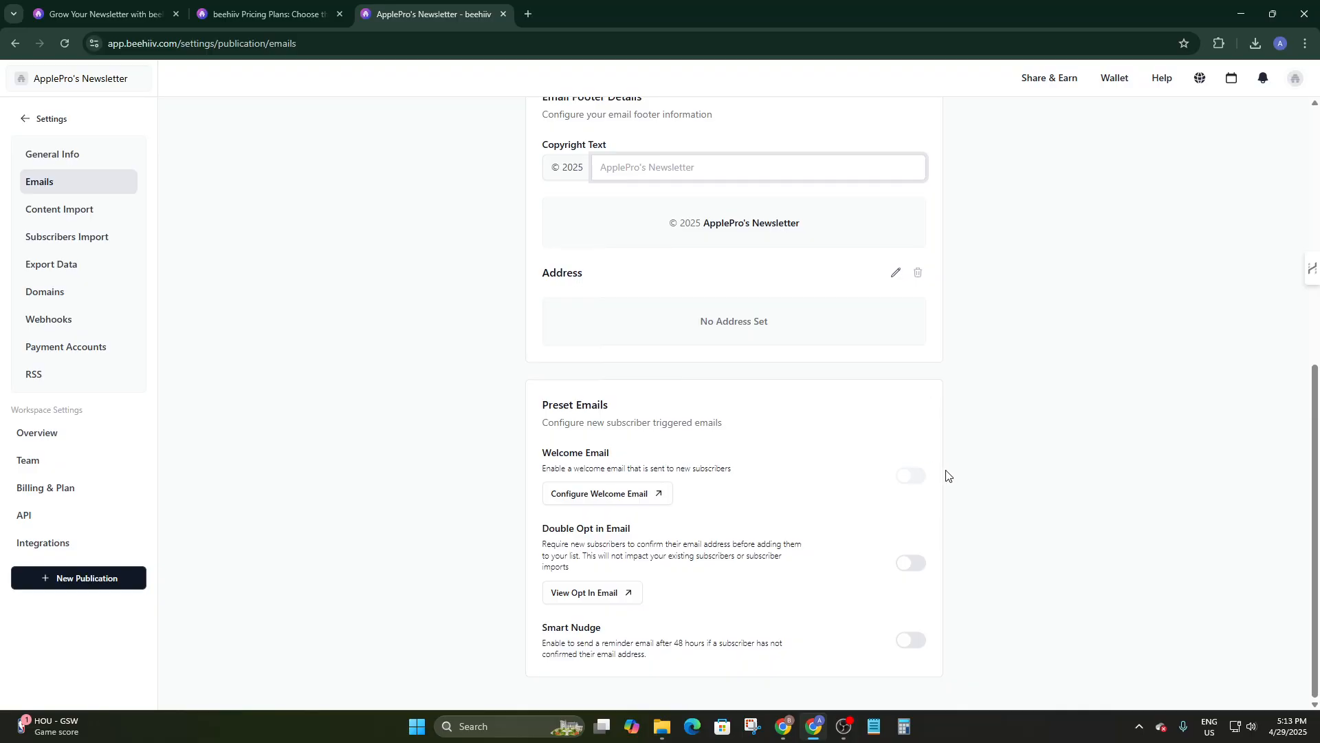
click(914, 476)
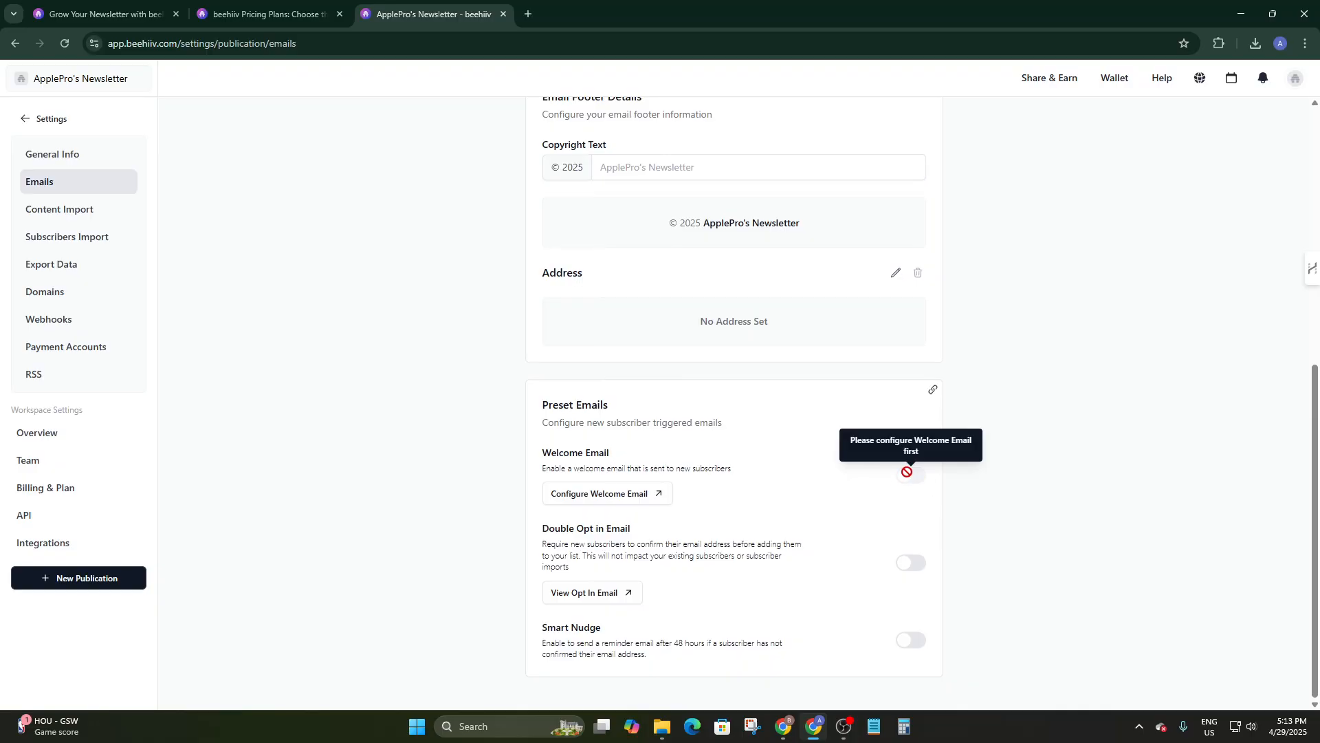
Open the welcome email editor and set its subject line to Welcome.
click(609, 500)
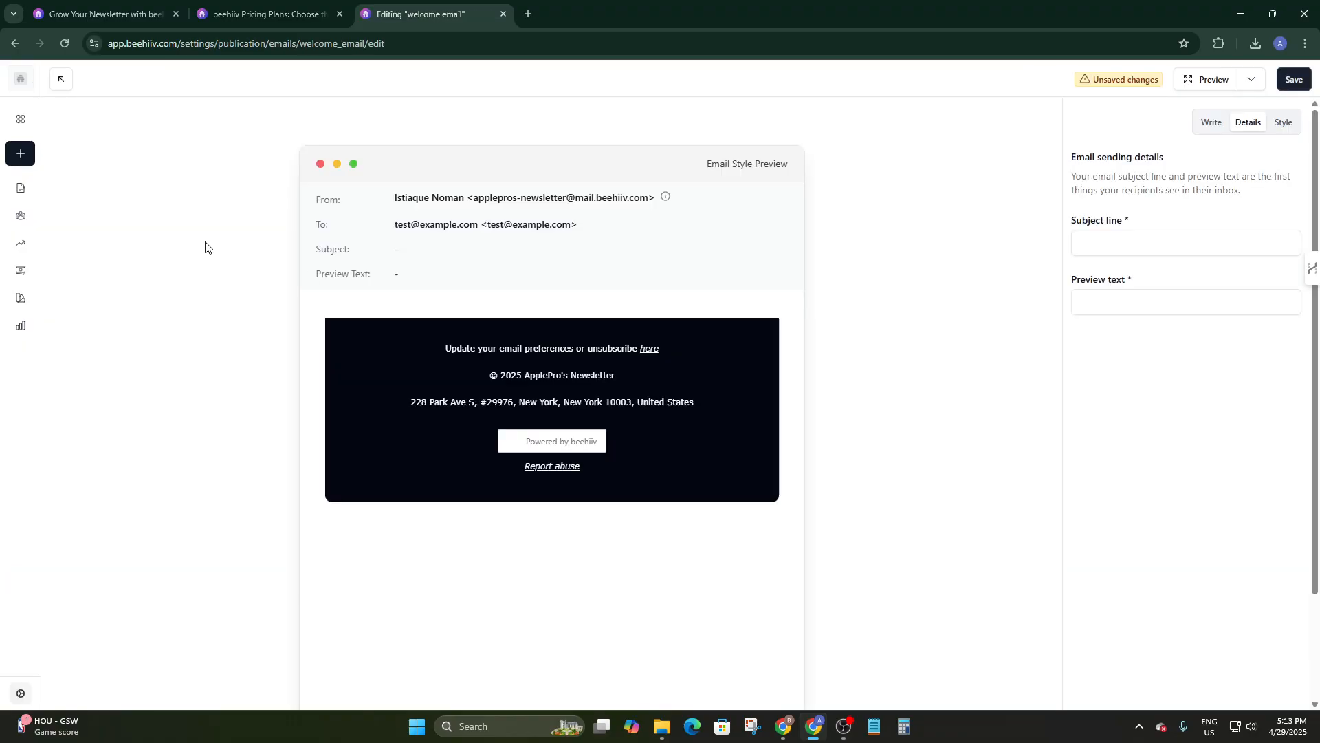
scroll(603, 422, down, 1)
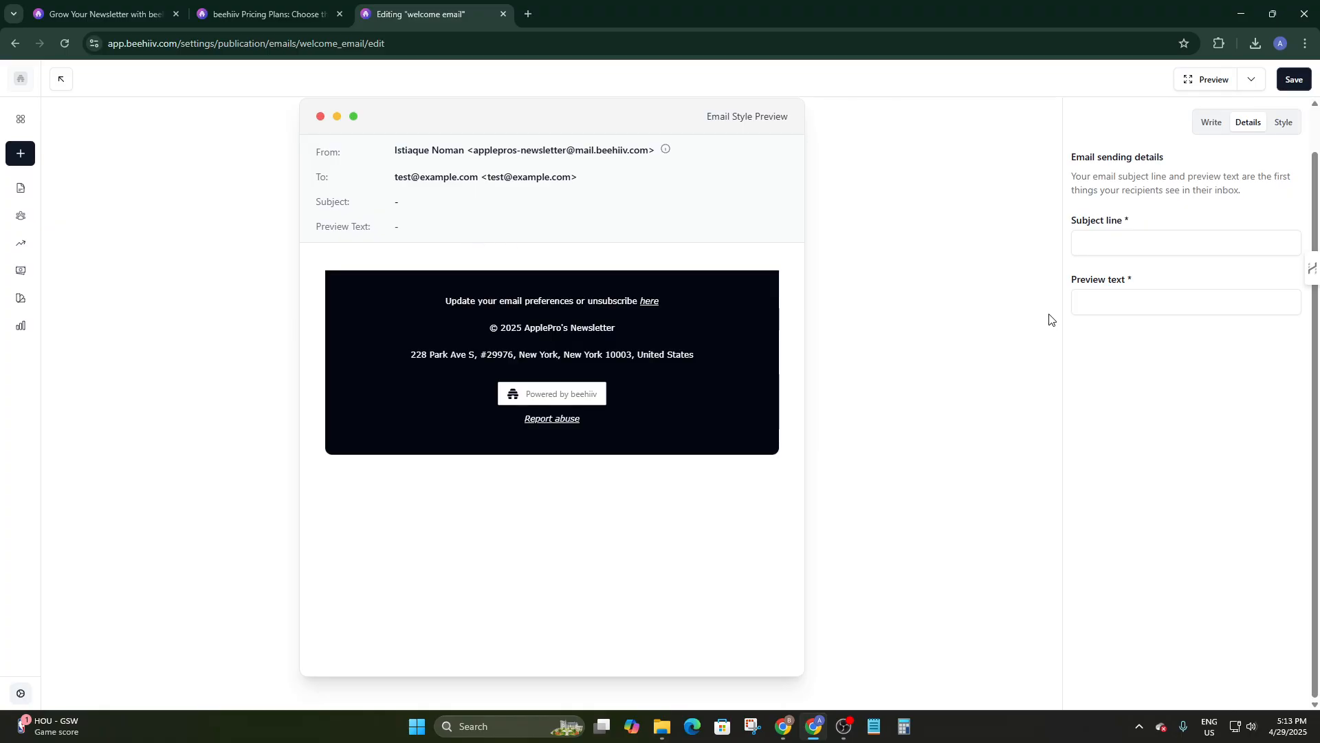
click(1077, 247)
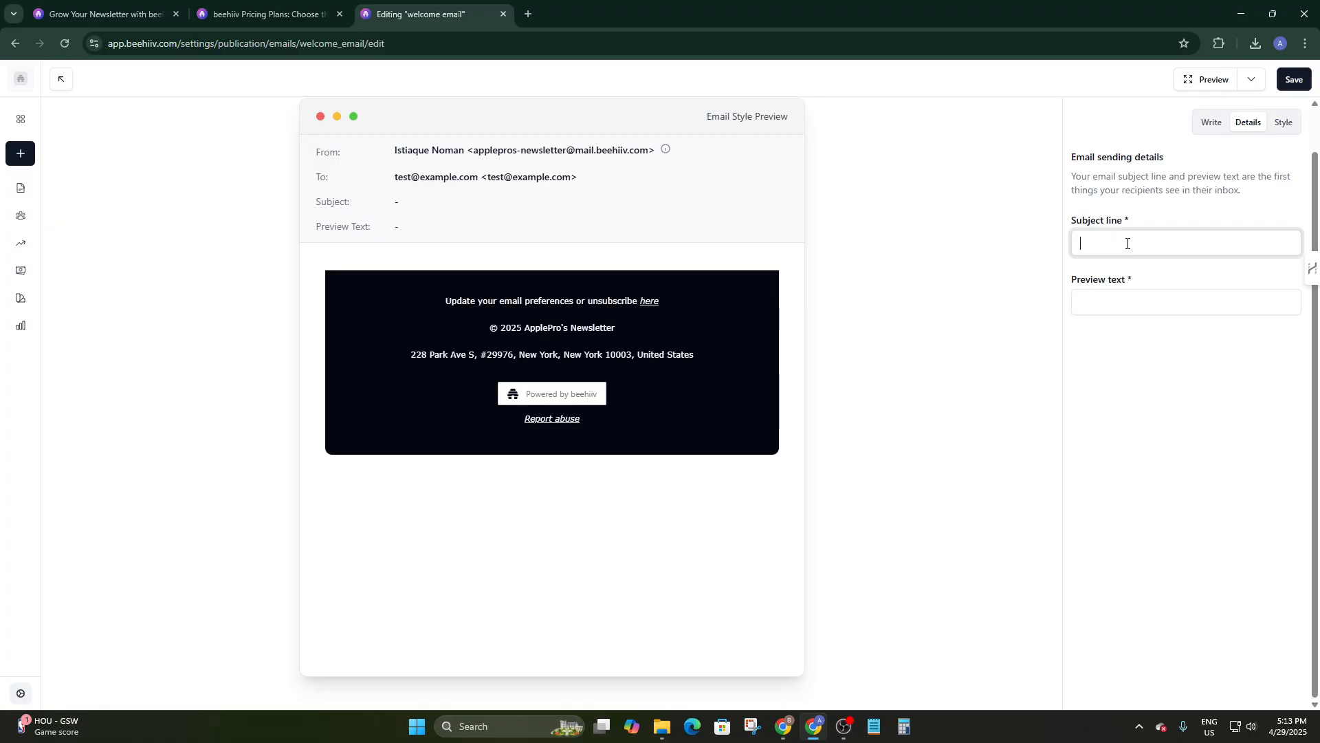
text(Welcome)
key(Tab)
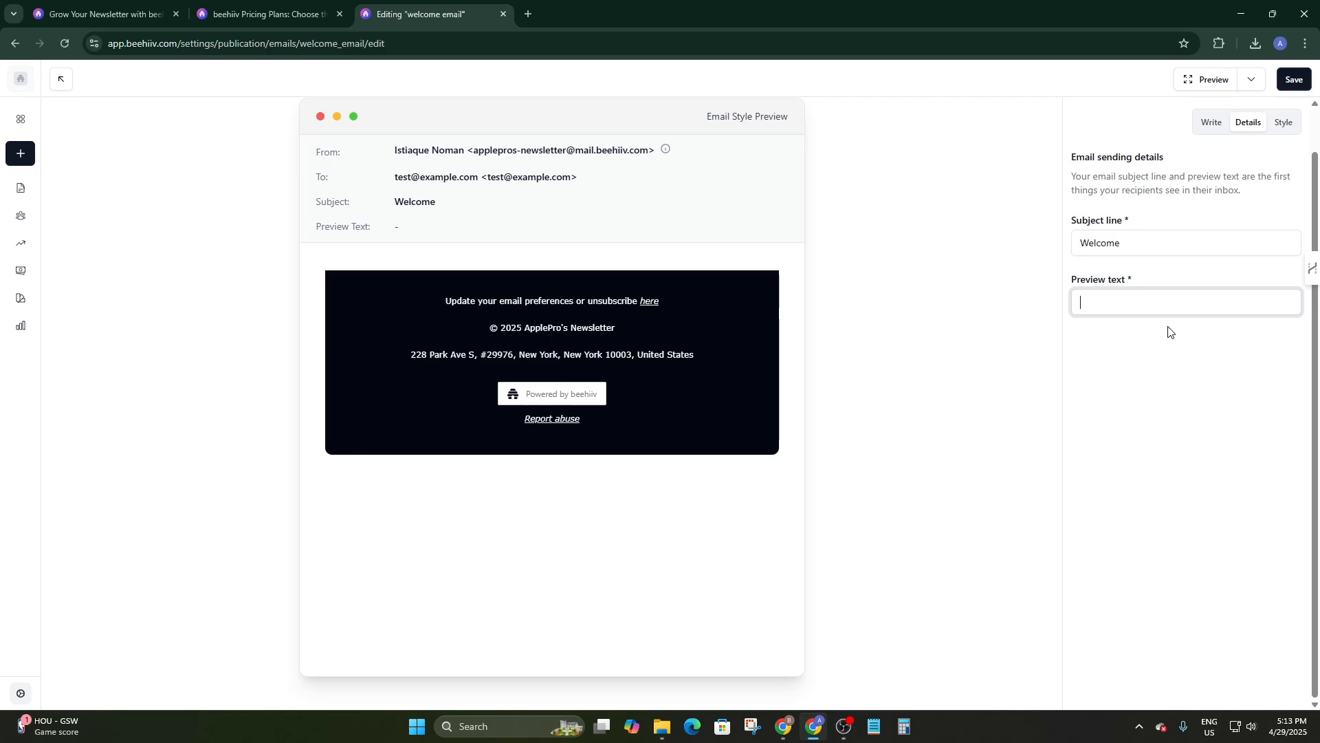
Enter preview text "It's our pleasure to have you in ApplePro's Newsletter", save, and return to Emails settings.
text(It's our pleasure to have you uin)
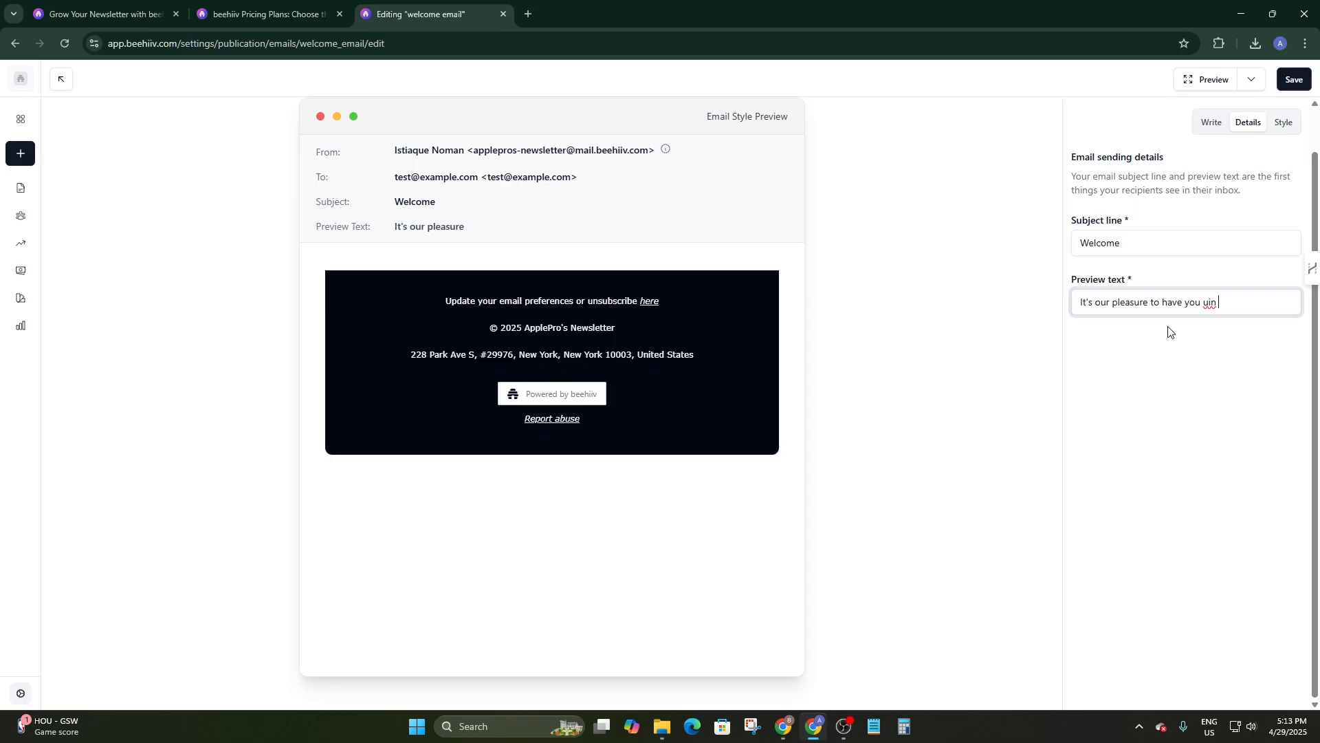
key(BackSpace)
key(BackSpace)
key(BackSpace)
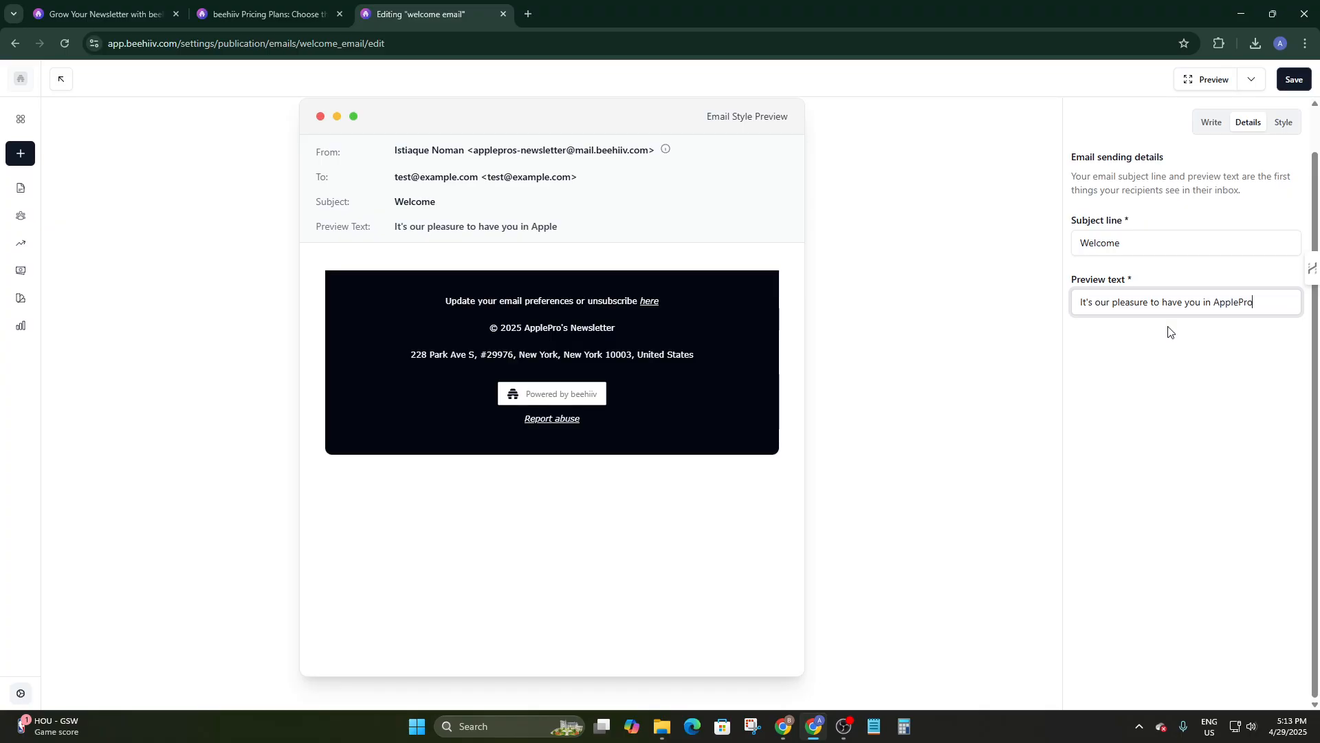
text('s Newsletter)
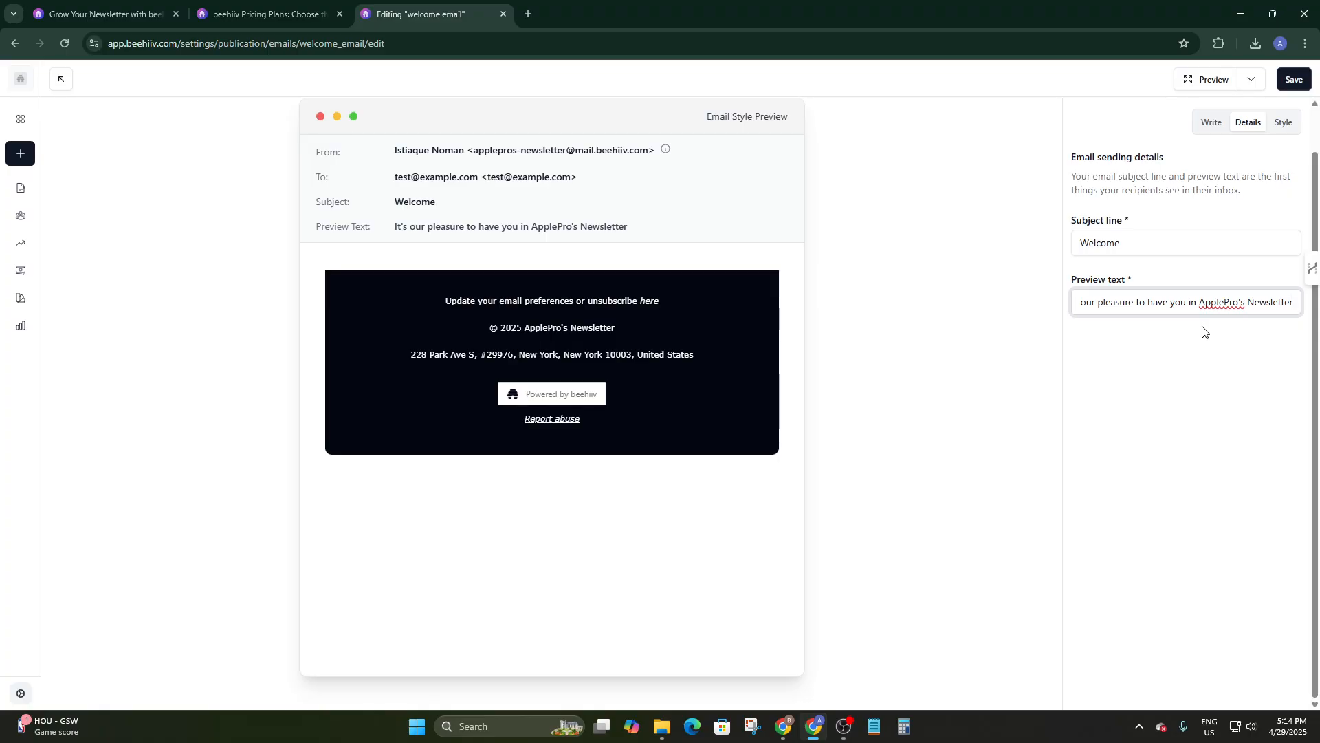
click(1293, 80)
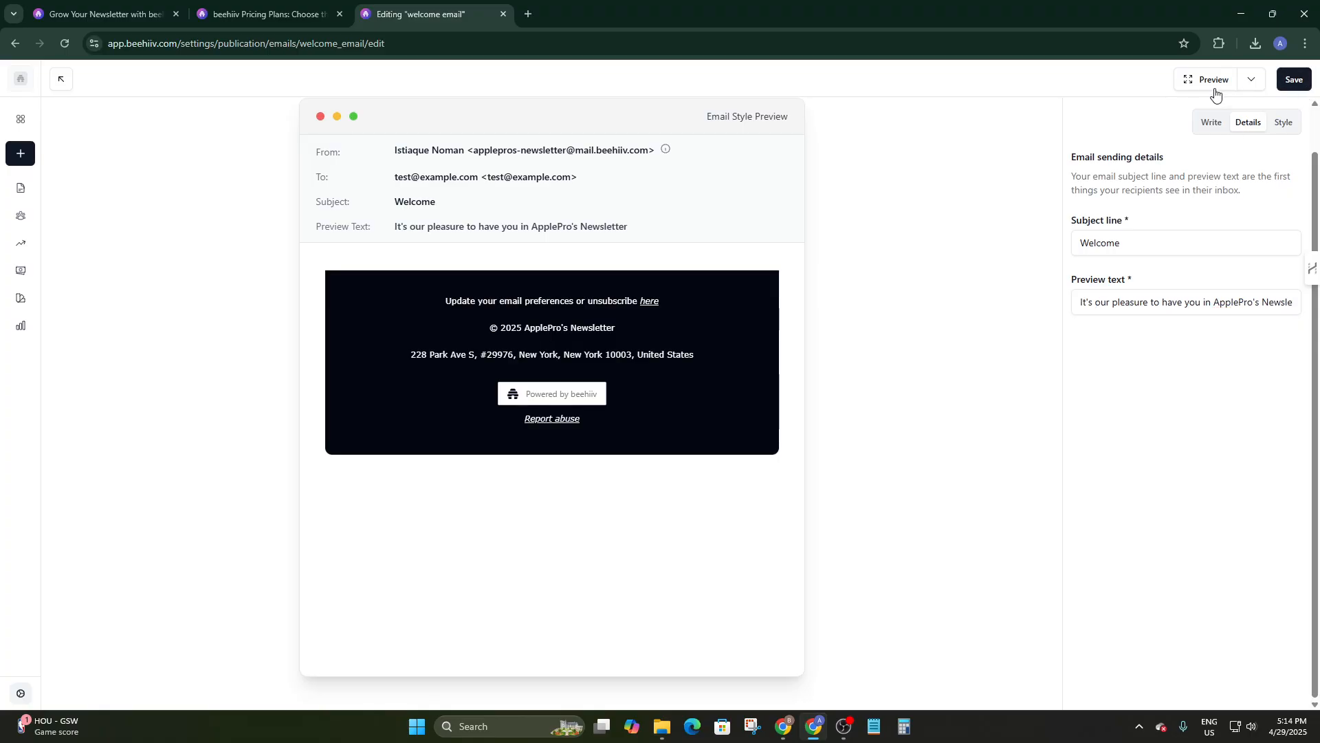
click(15, 43)
Try enabling the Welcome Email preset, then open its overview listing subject Welcome and the preview text.
scroll(657, 351, down, 5)
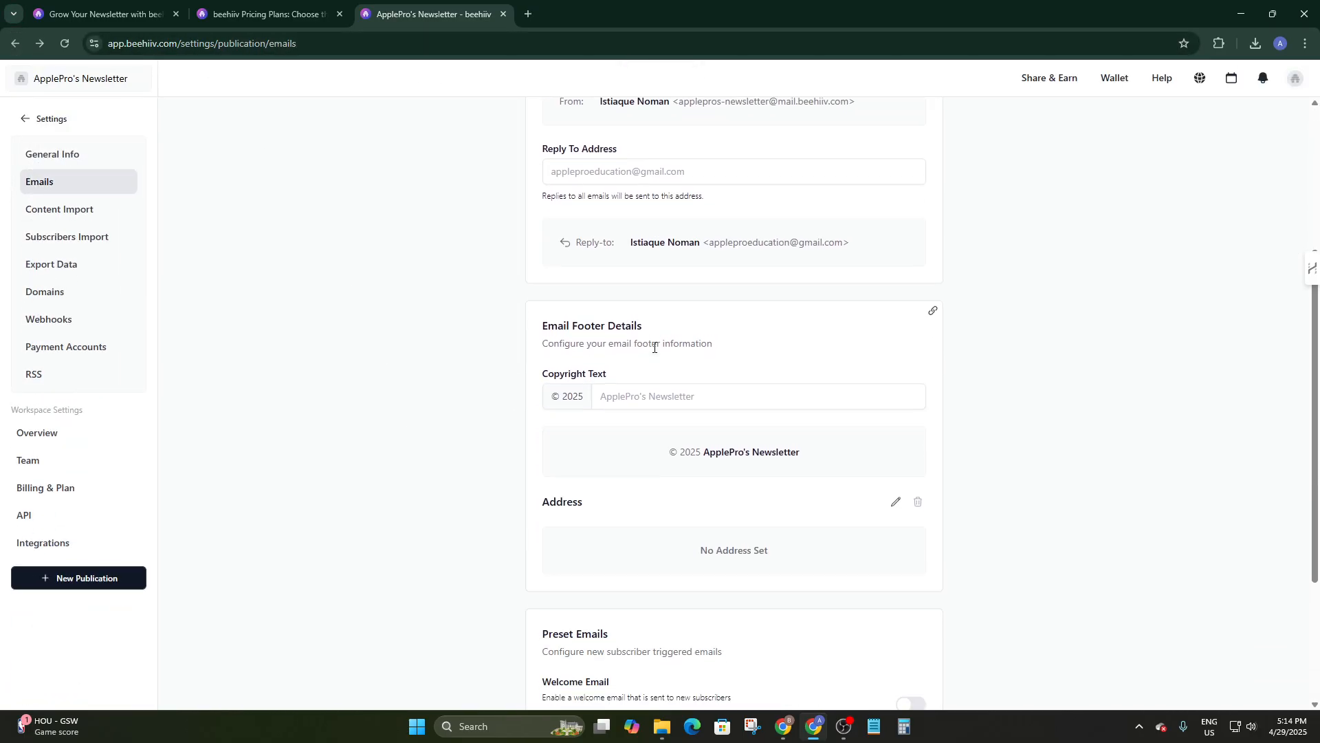
scroll(678, 399, down, 2)
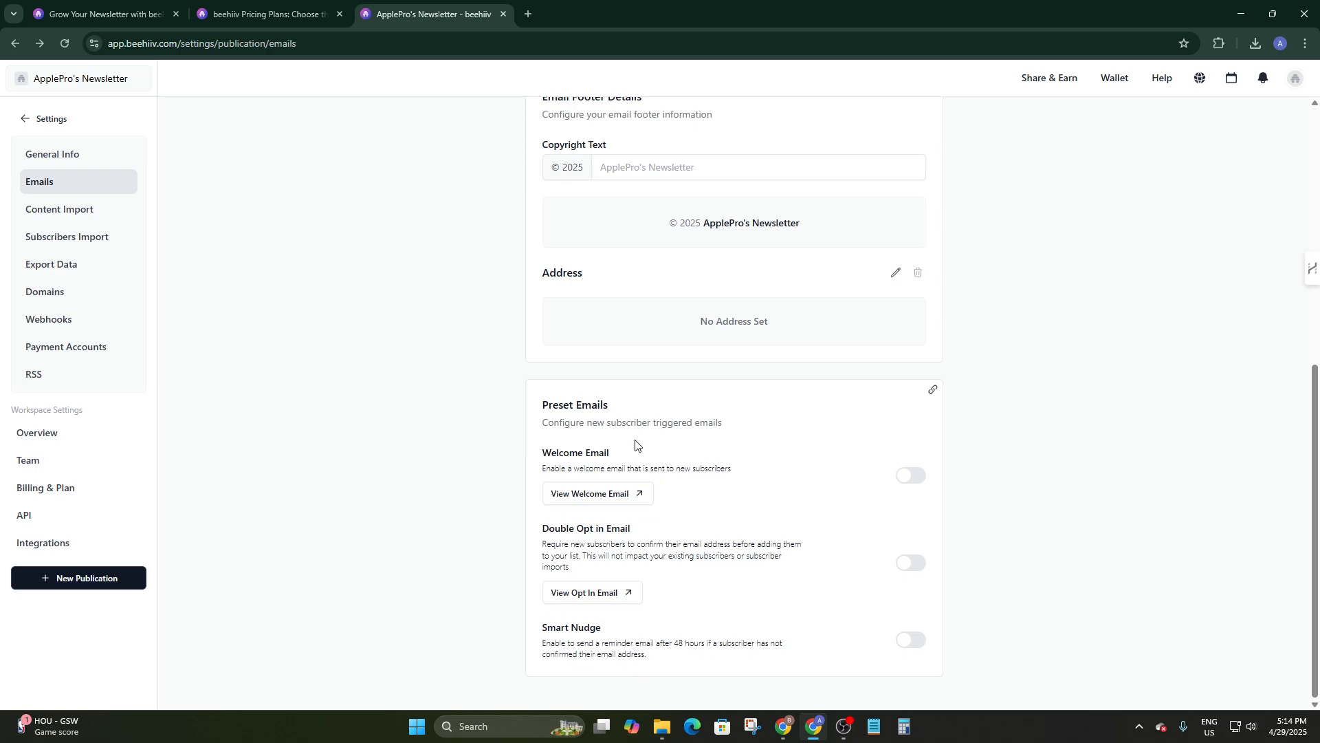
click(917, 475)
click(909, 476)
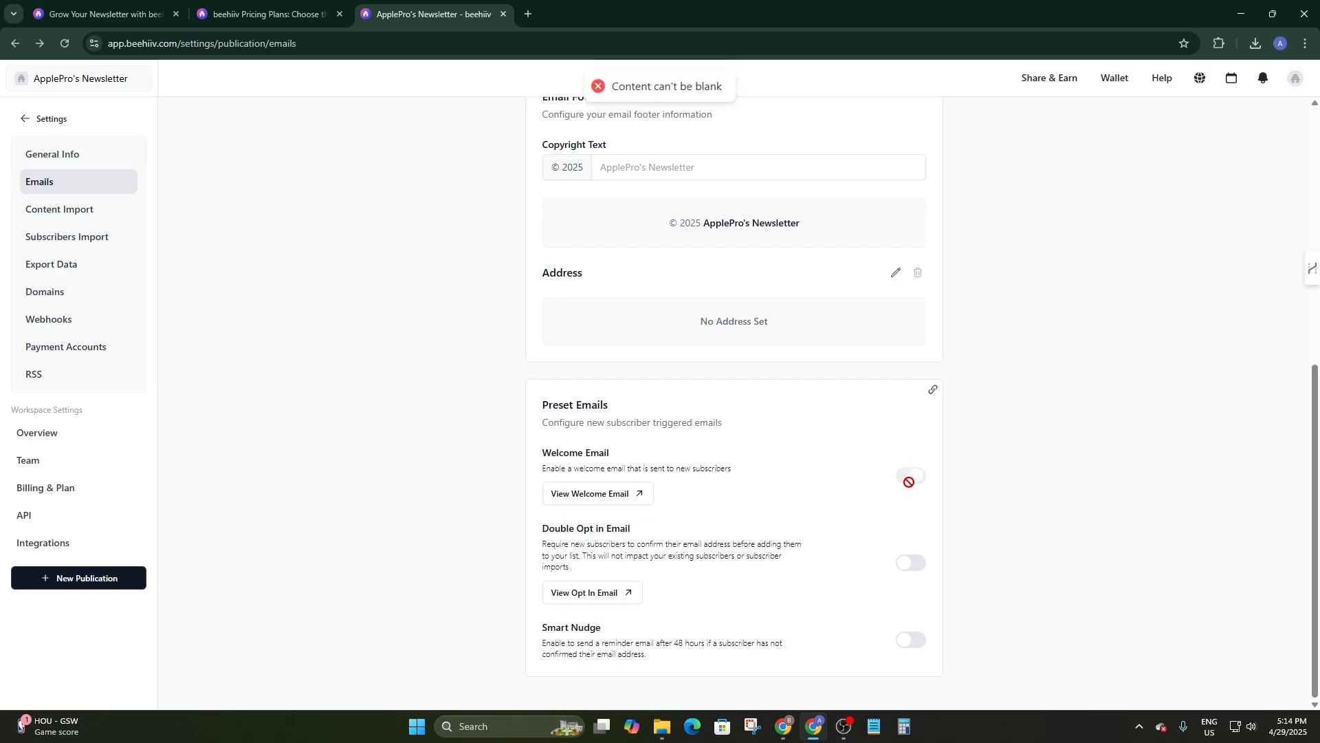
click(629, 495)
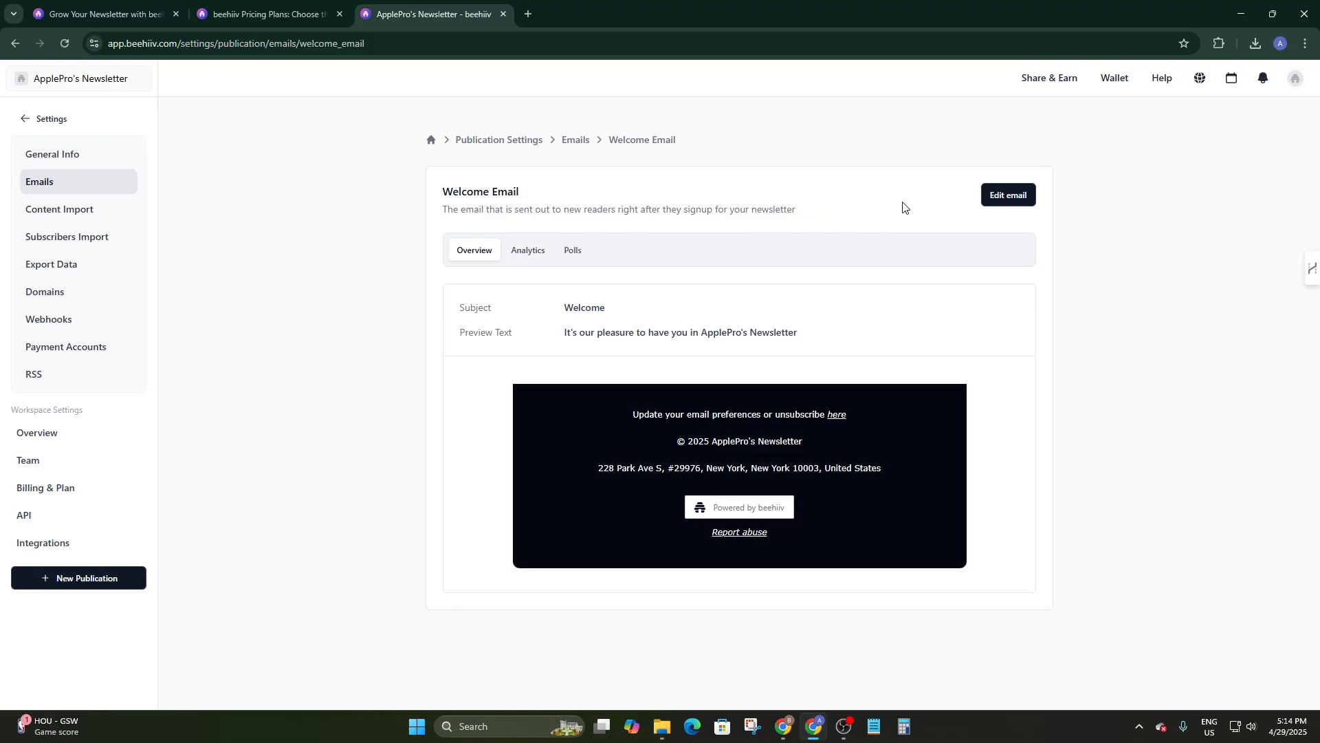
Open the welcome email for editing and compare its empty body with the subject and preview details.
click(997, 202)
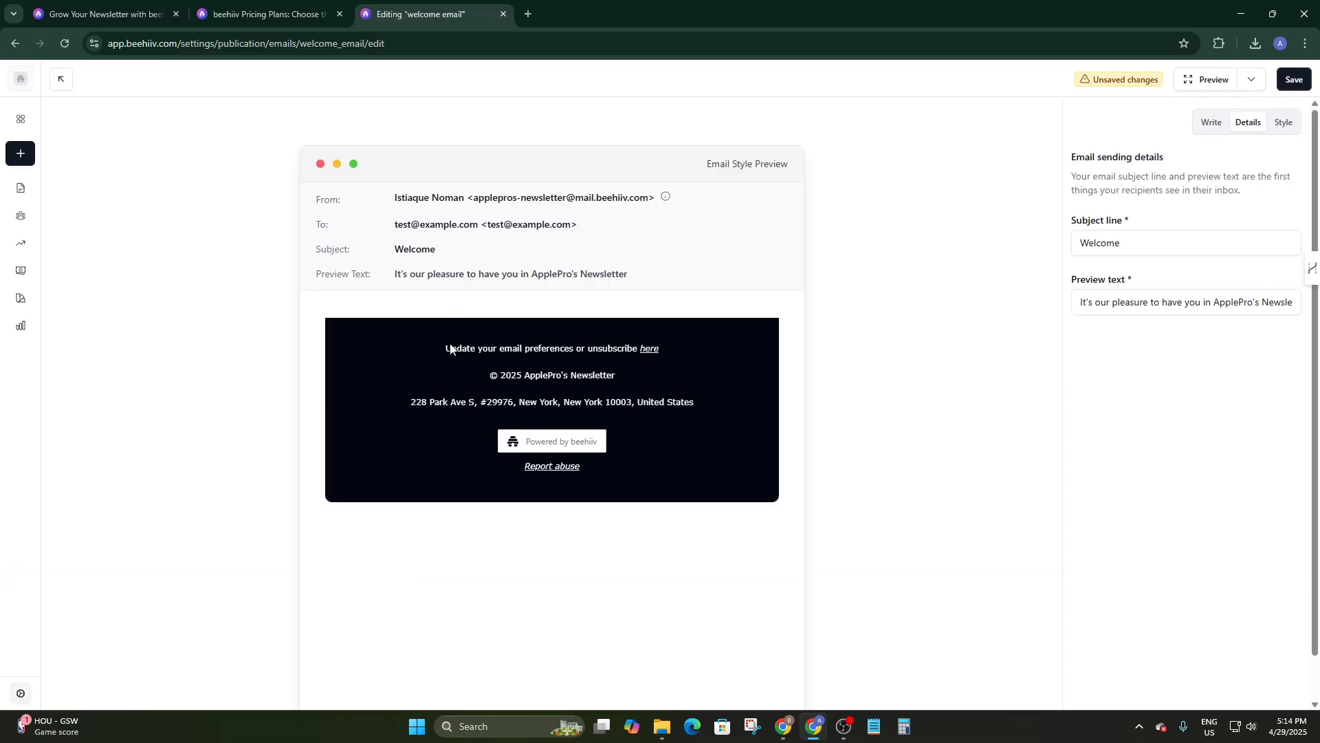
click(1213, 127)
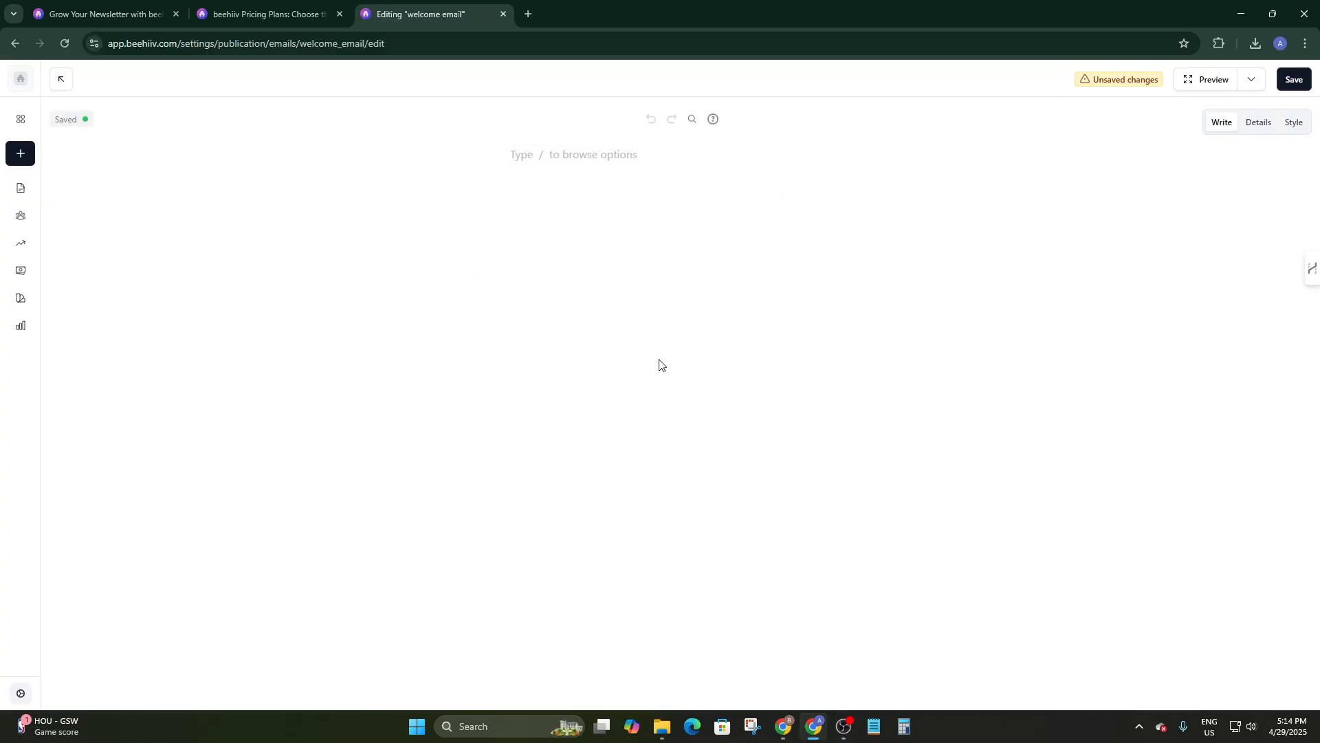
click(502, 160)
click(1264, 126)
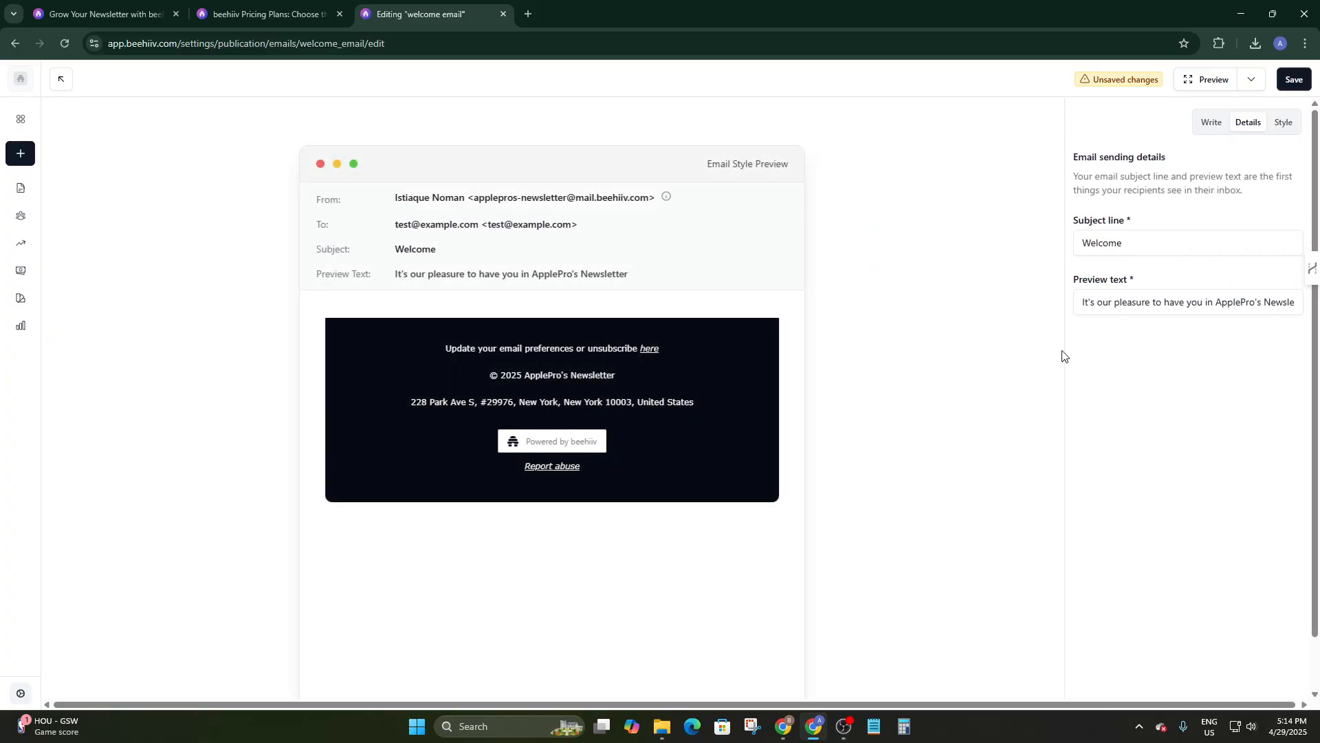
click(1288, 301)
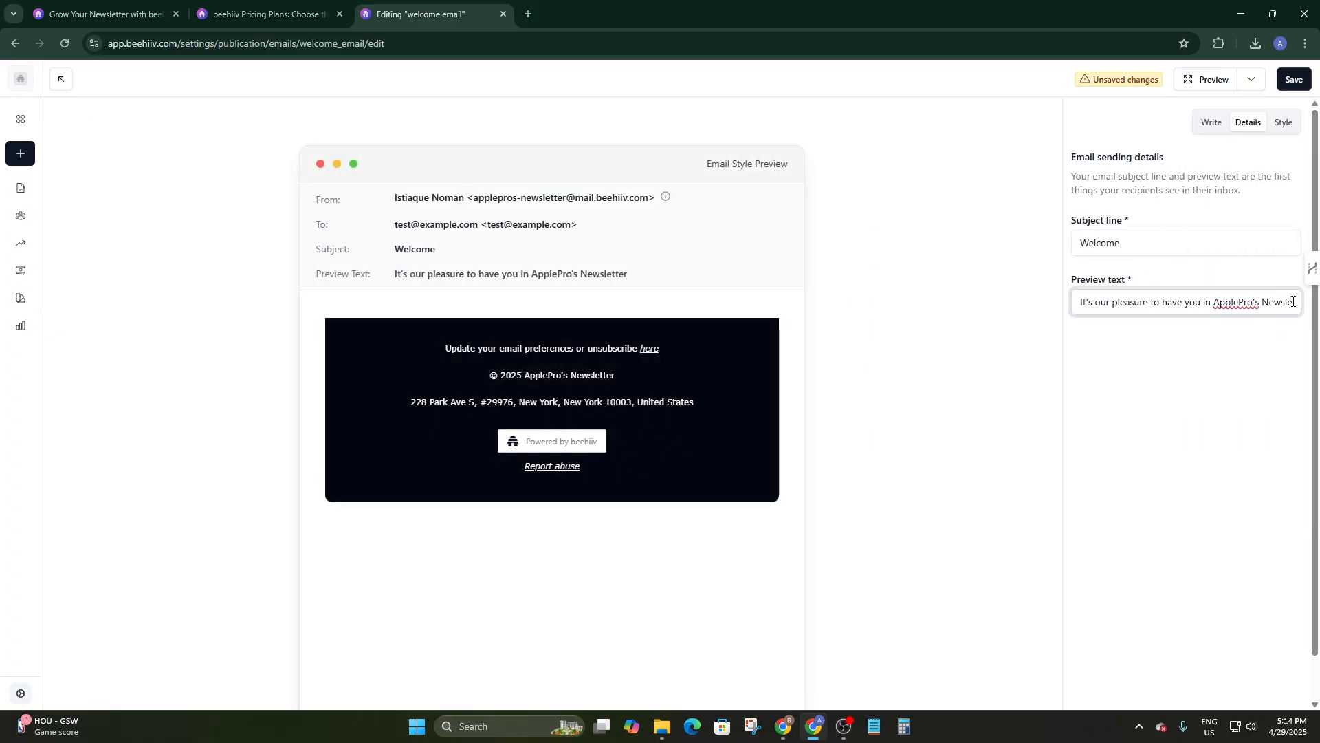
drag(1293, 301, 1251, 311)
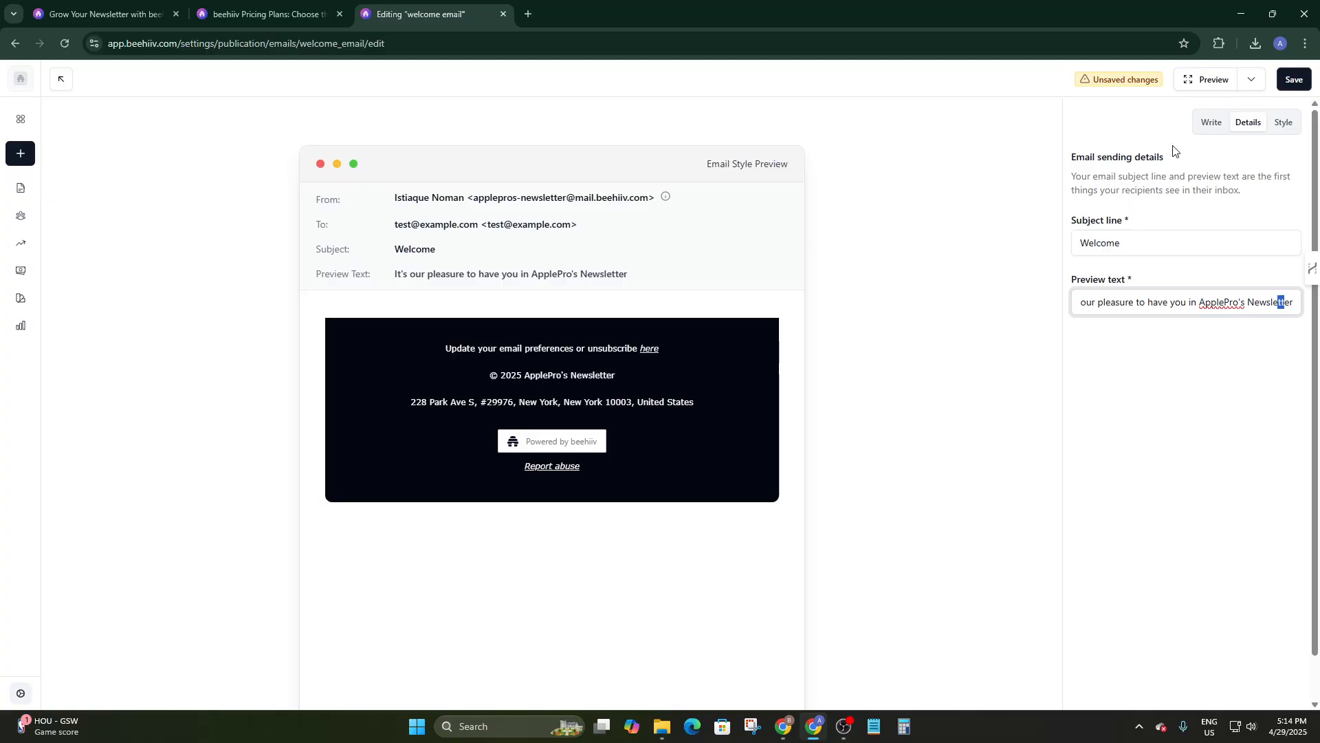
click(1205, 128)
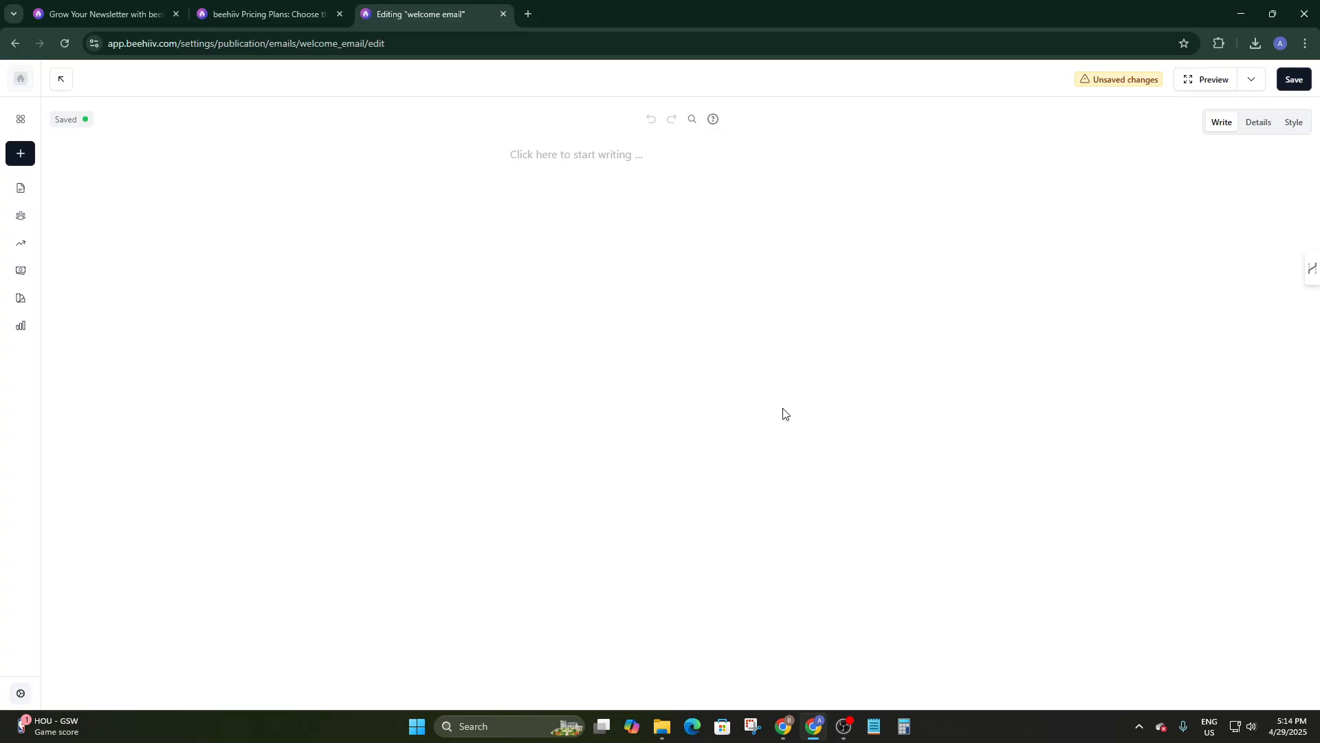
Glance at the empty body and the pricing plans tab, then go back to the Emails settings.
click(544, 154)
click(301, 7)
click(443, 12)
click(15, 43)
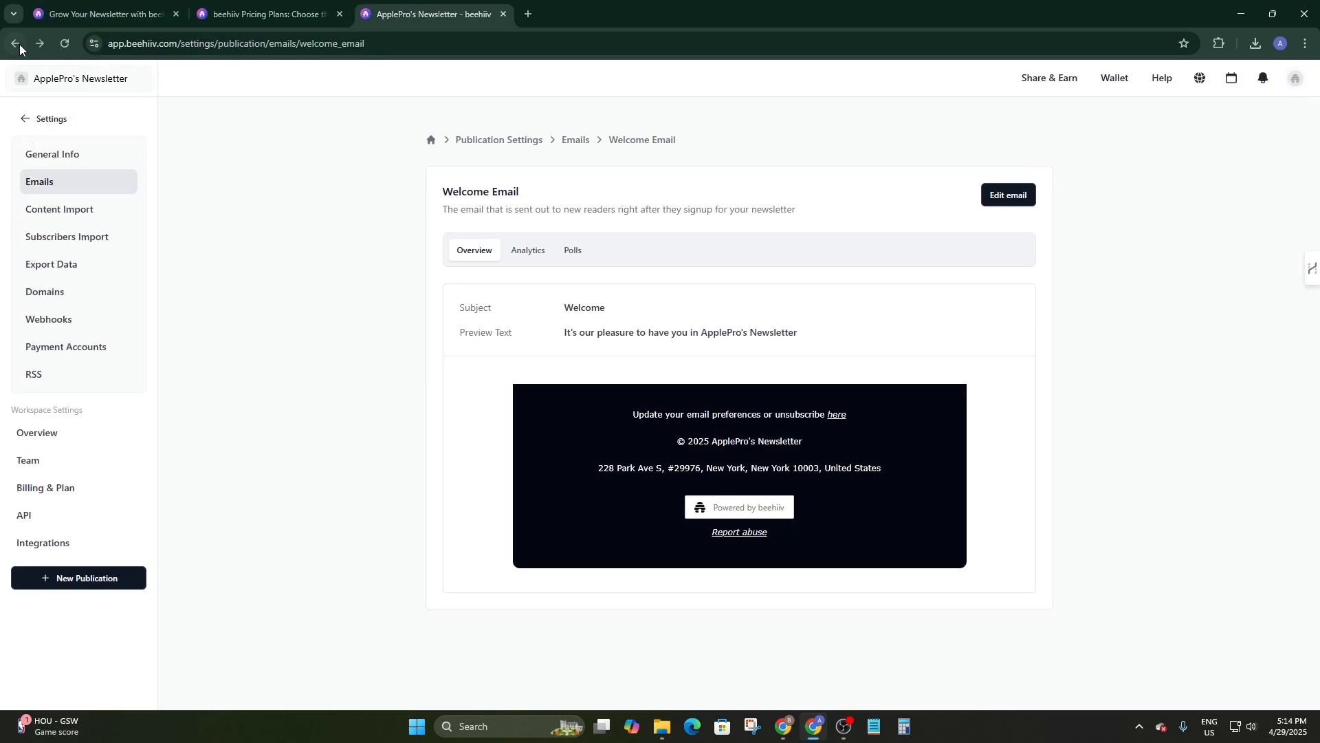
click(17, 44)
Go from Content Import to Subscribers Import and start a New Subscribers Import using CSV upload.
click(60, 209)
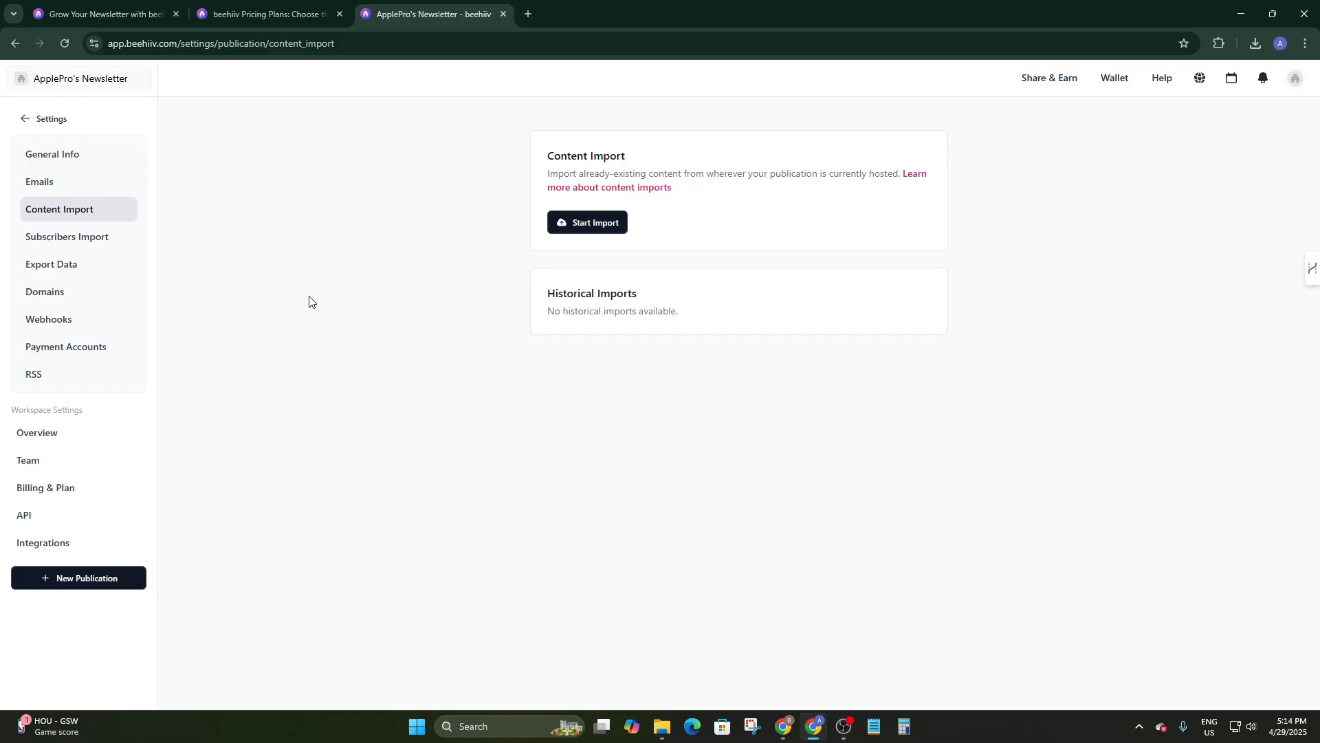
click(97, 235)
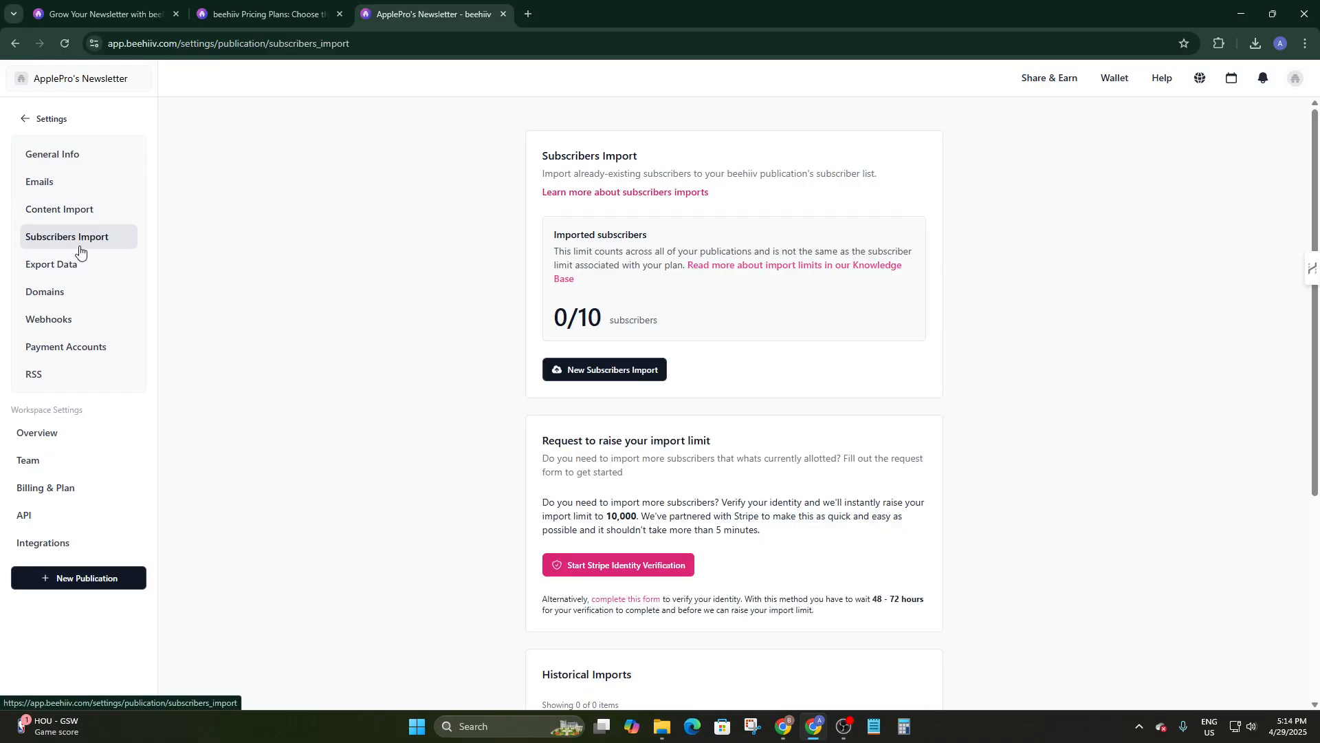
scroll(648, 369, down, 5)
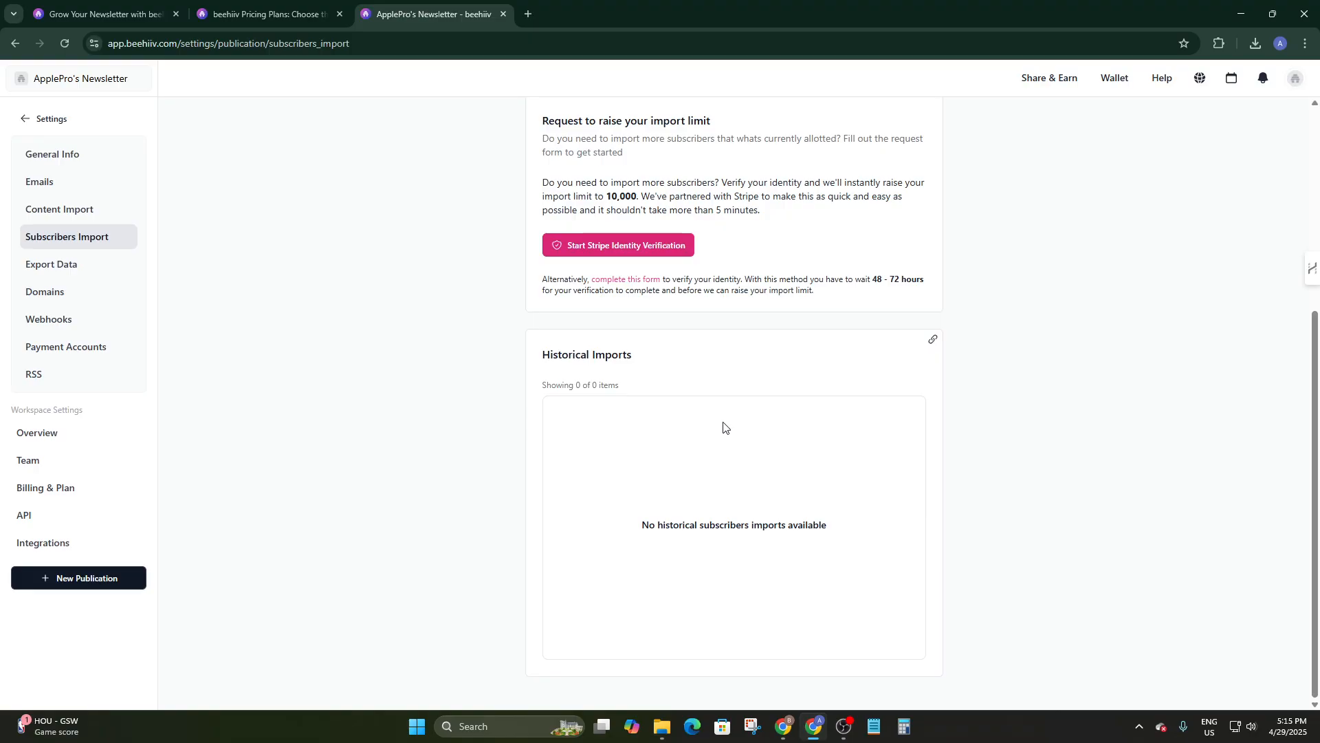
drag(720, 525, 739, 514)
scroll(699, 439, up, 5)
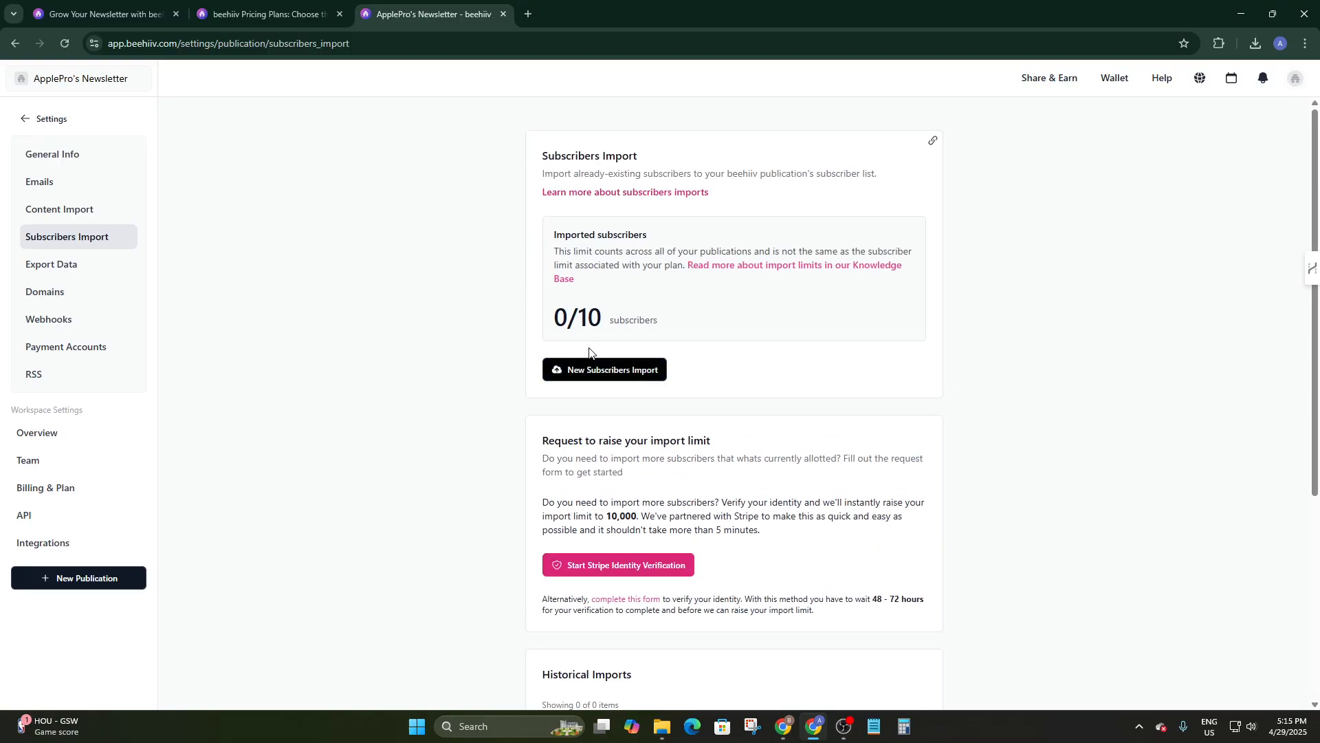
click(605, 374)
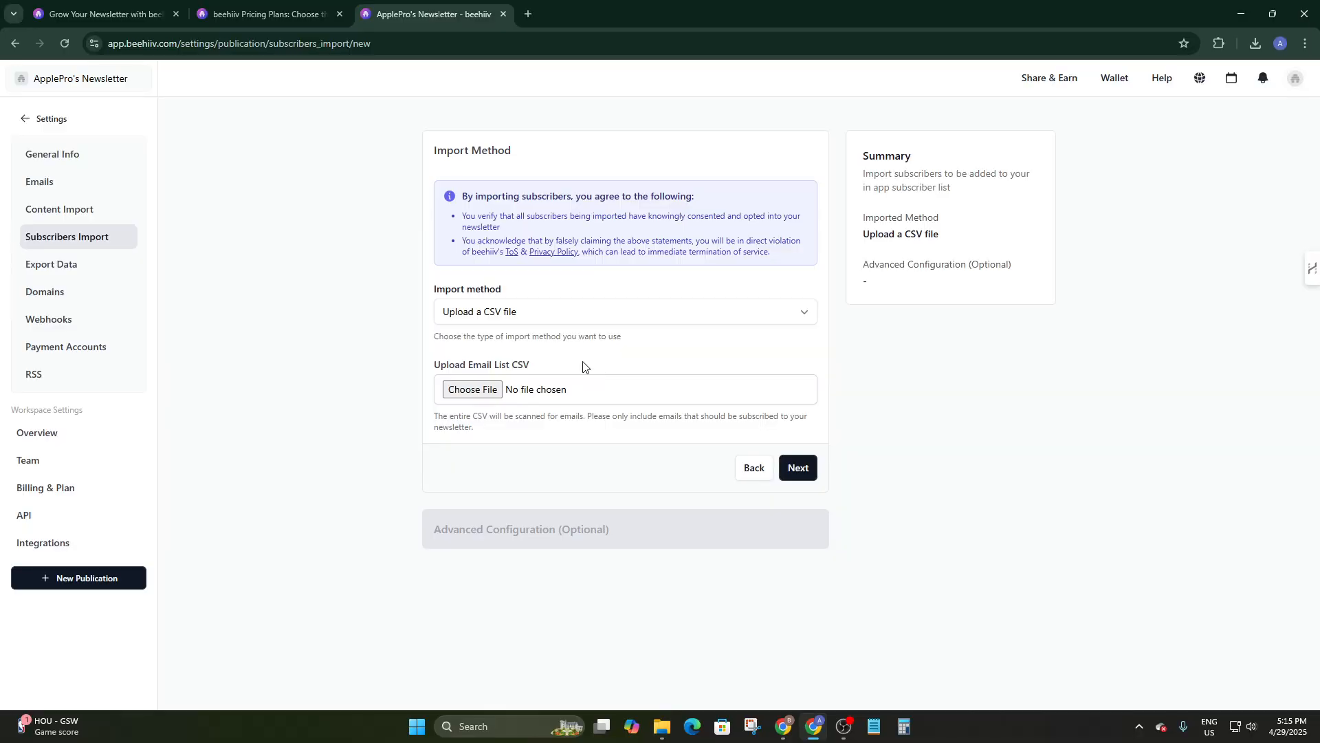
Try the CSV upload method, cancel the file picker, and return to the Subscribers Import overview.
click(535, 316)
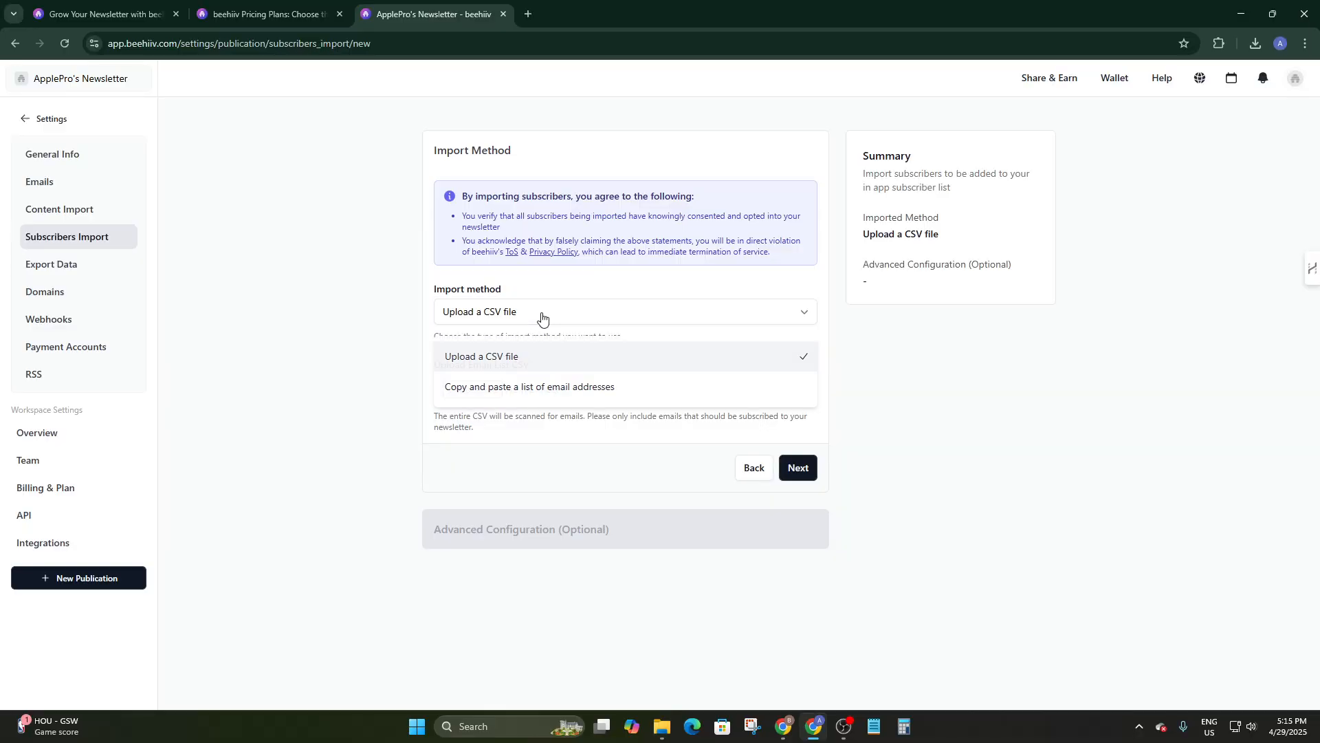
click(541, 317)
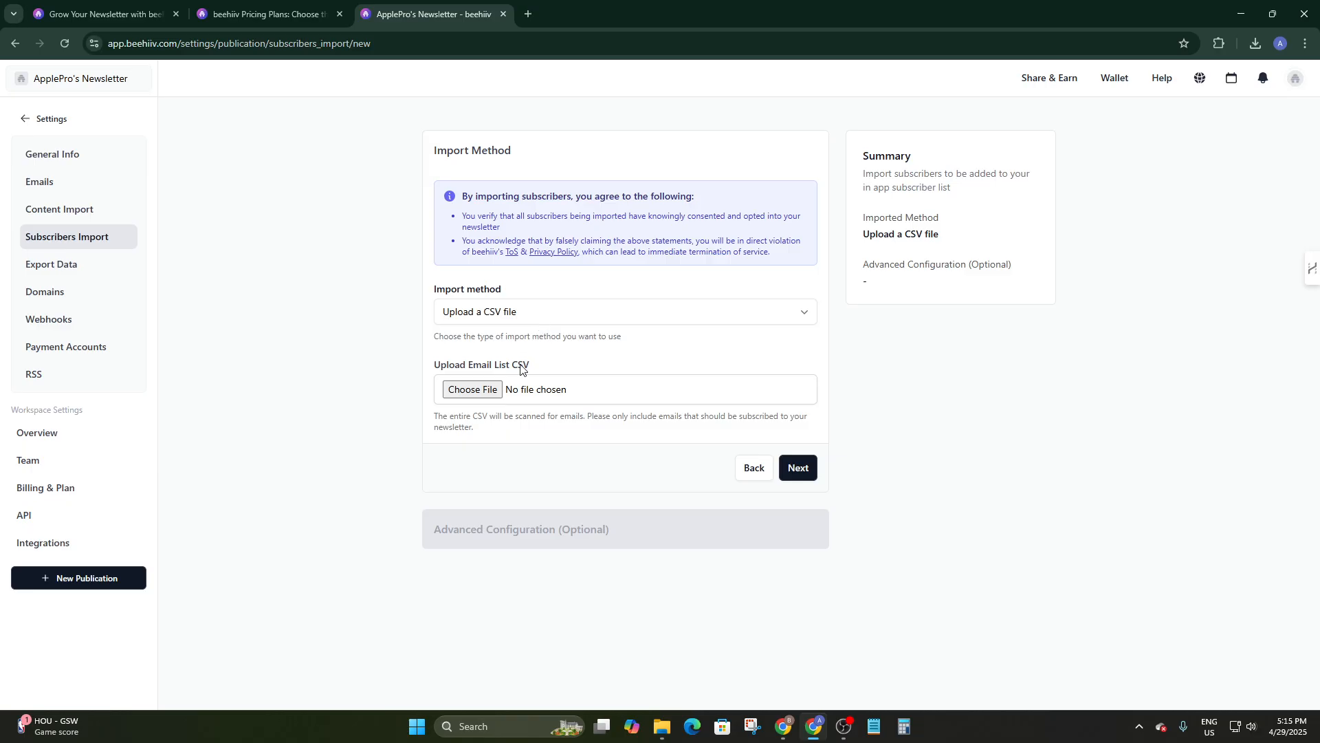
click(474, 391)
click(854, 175)
click(759, 466)
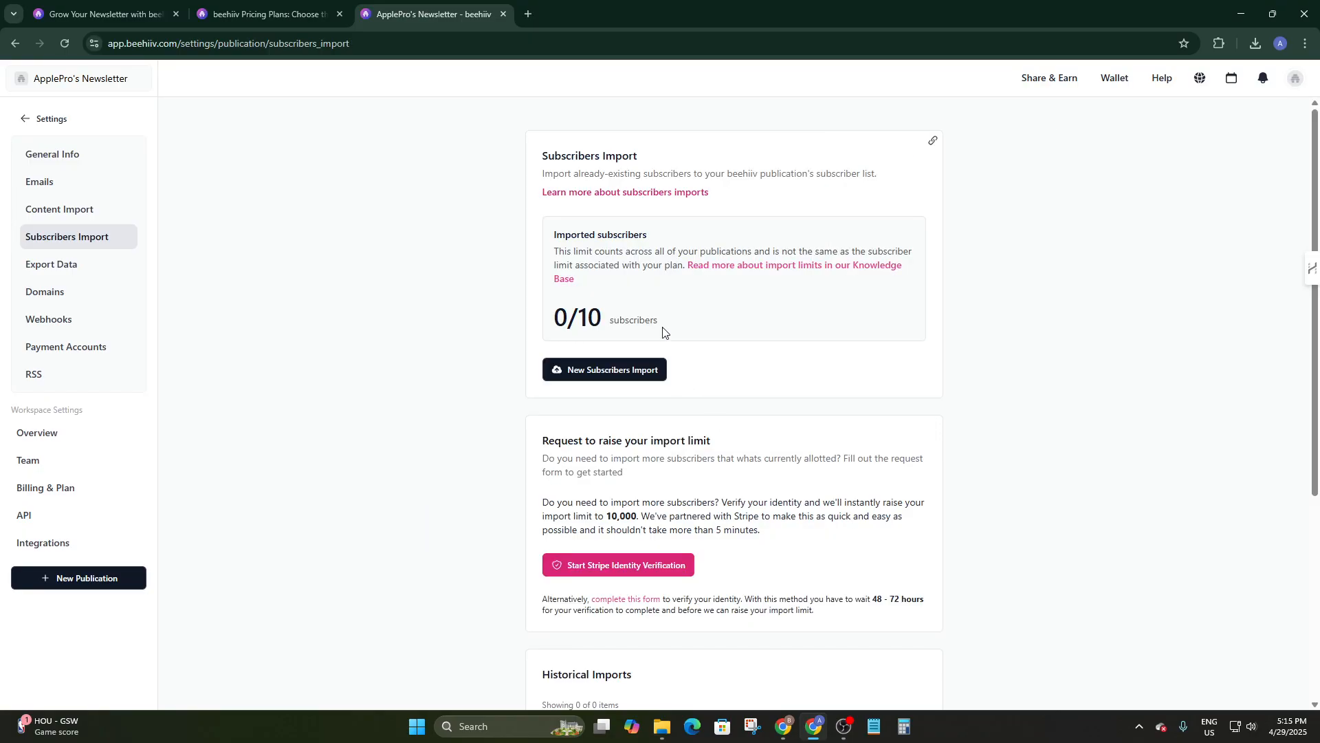
scroll(691, 413, down, 2)
scroll(642, 448, down, 3)
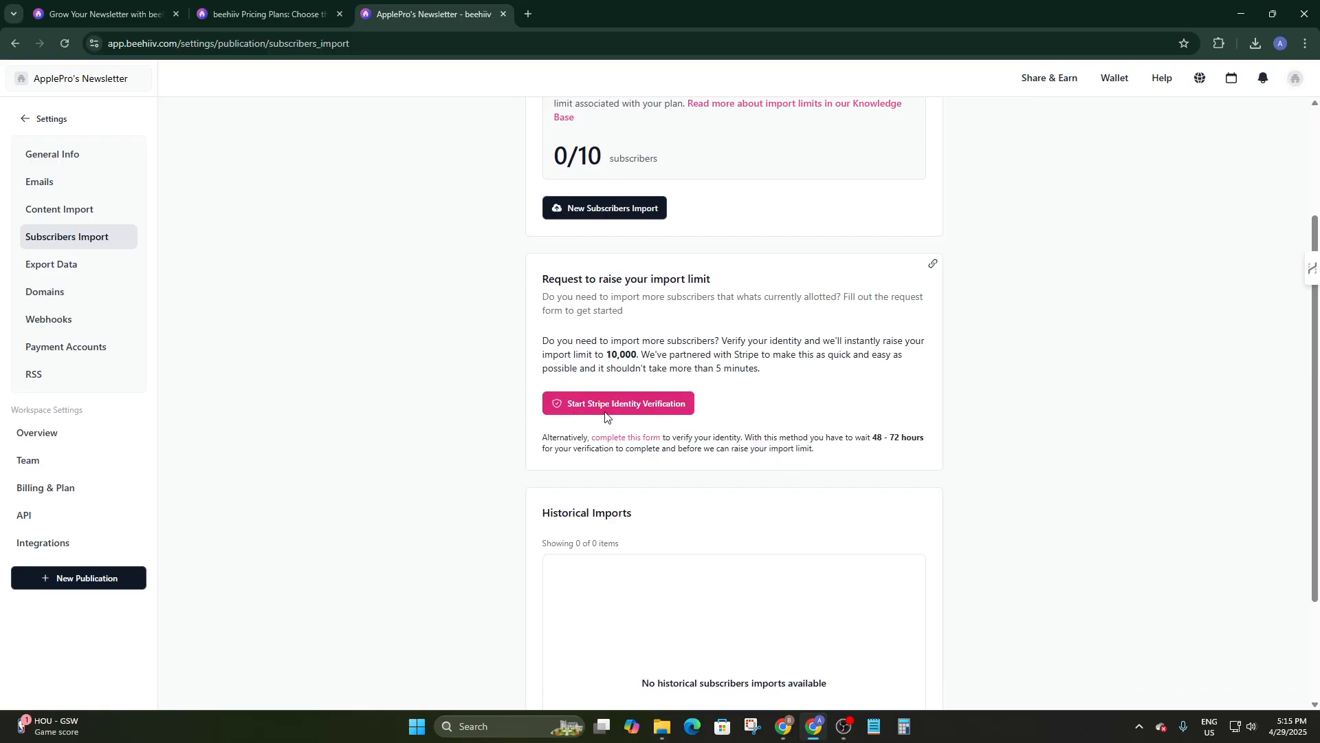
Restart the subscribers import and switch its method to 'Copy and paste a list of email addresses'.
click(73, 268)
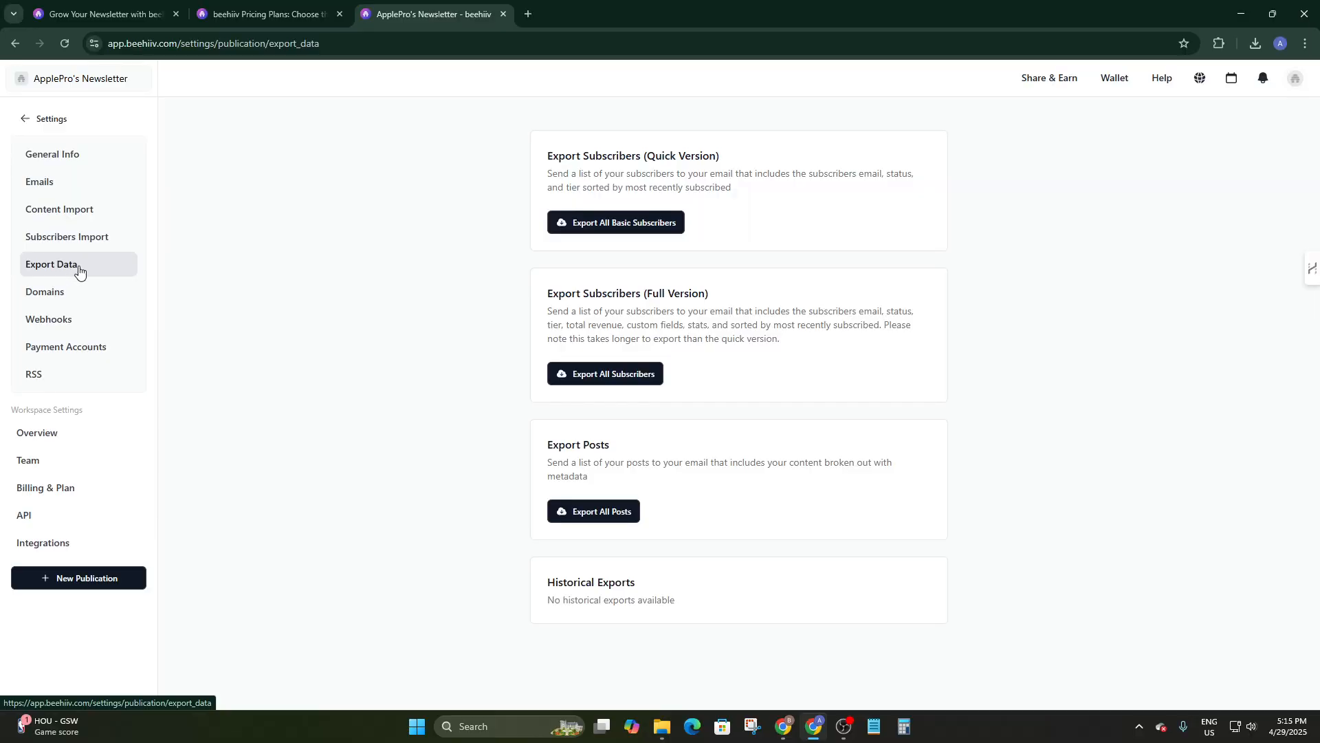
click(97, 239)
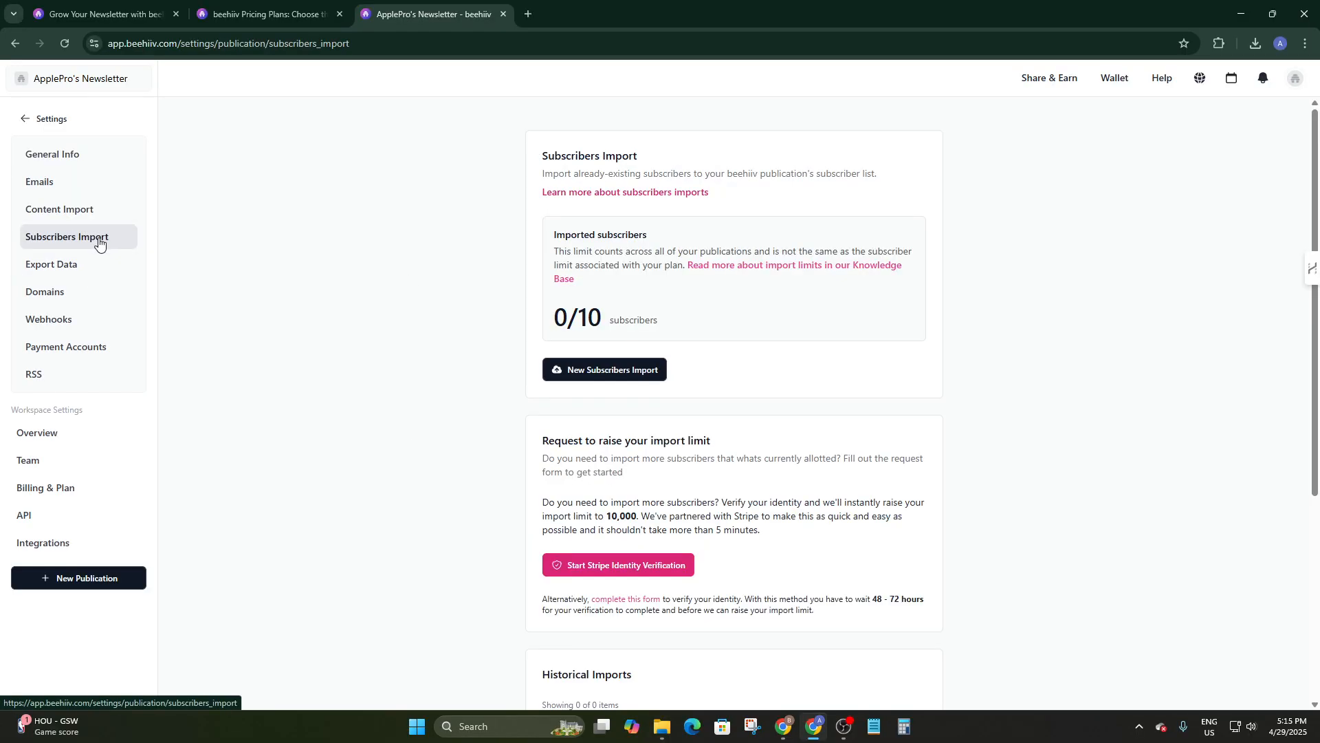
click(581, 371)
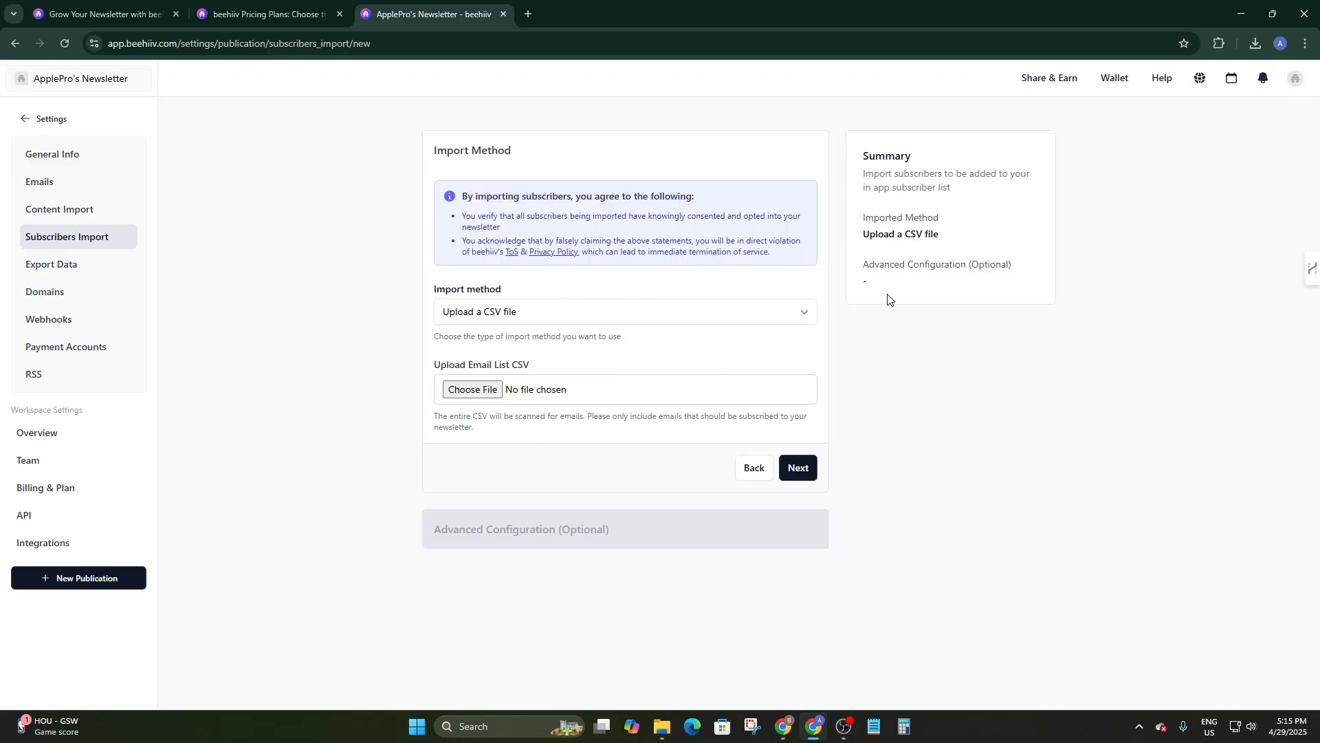
click(797, 473)
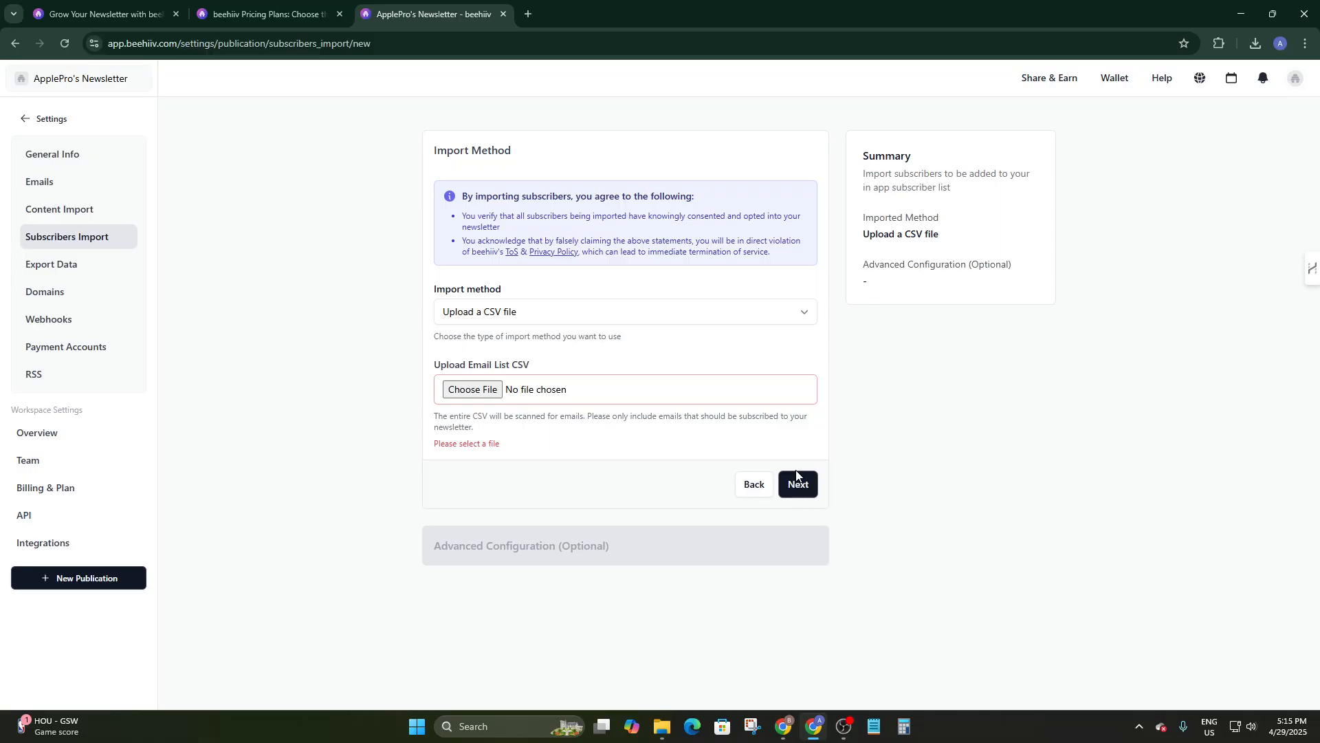
click(578, 394)
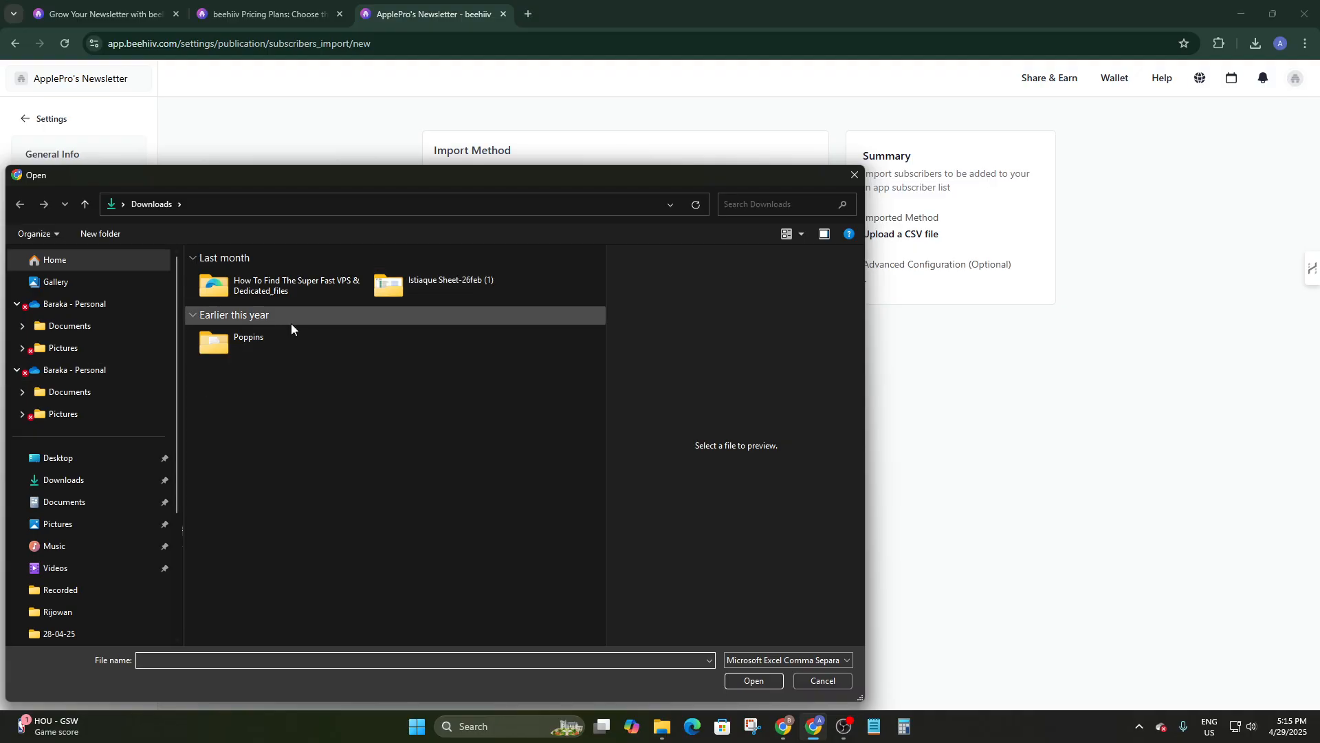
click(855, 175)
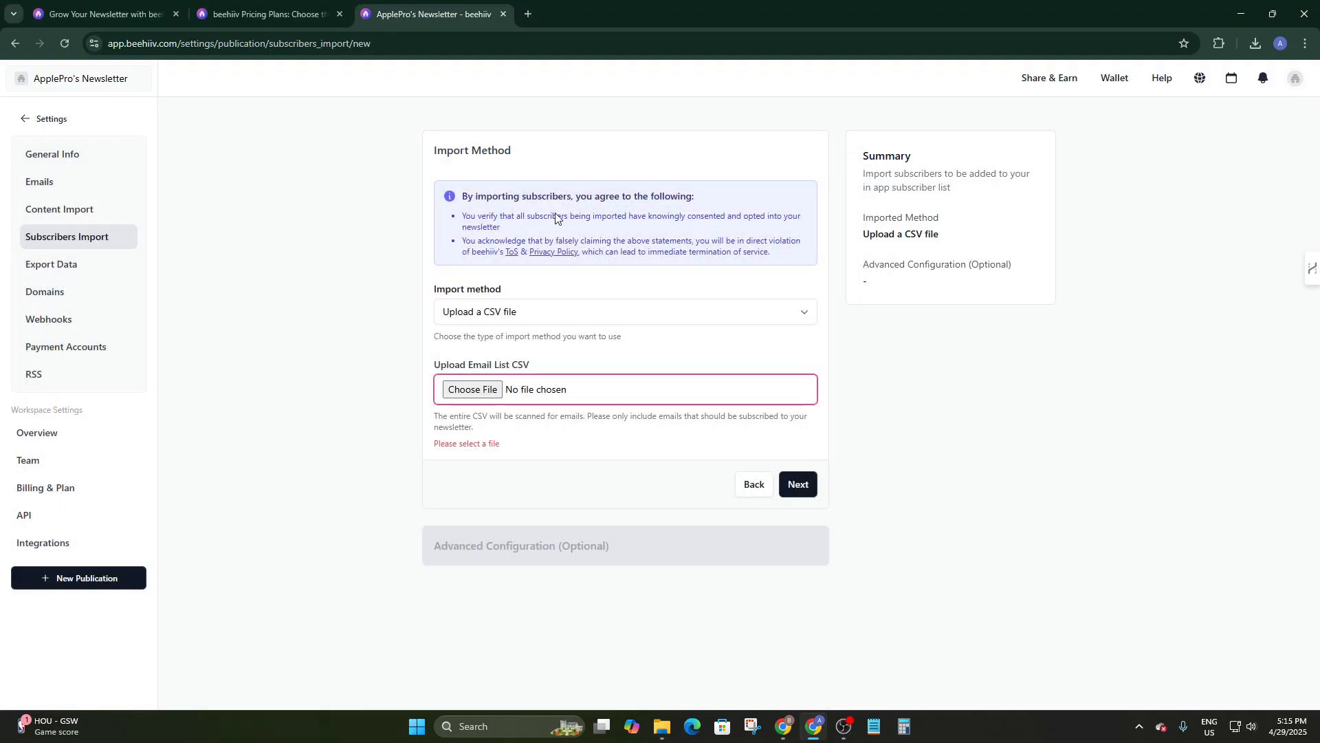
click(487, 317)
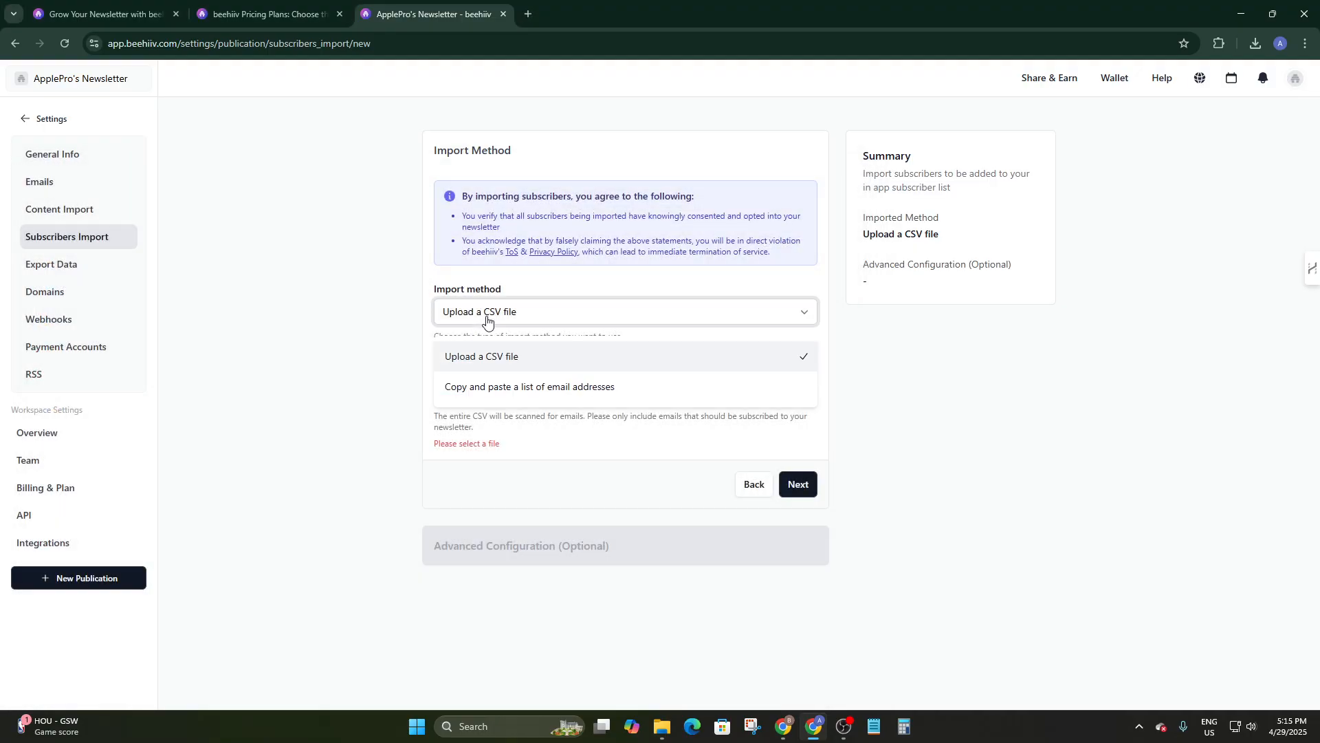
click(585, 387)
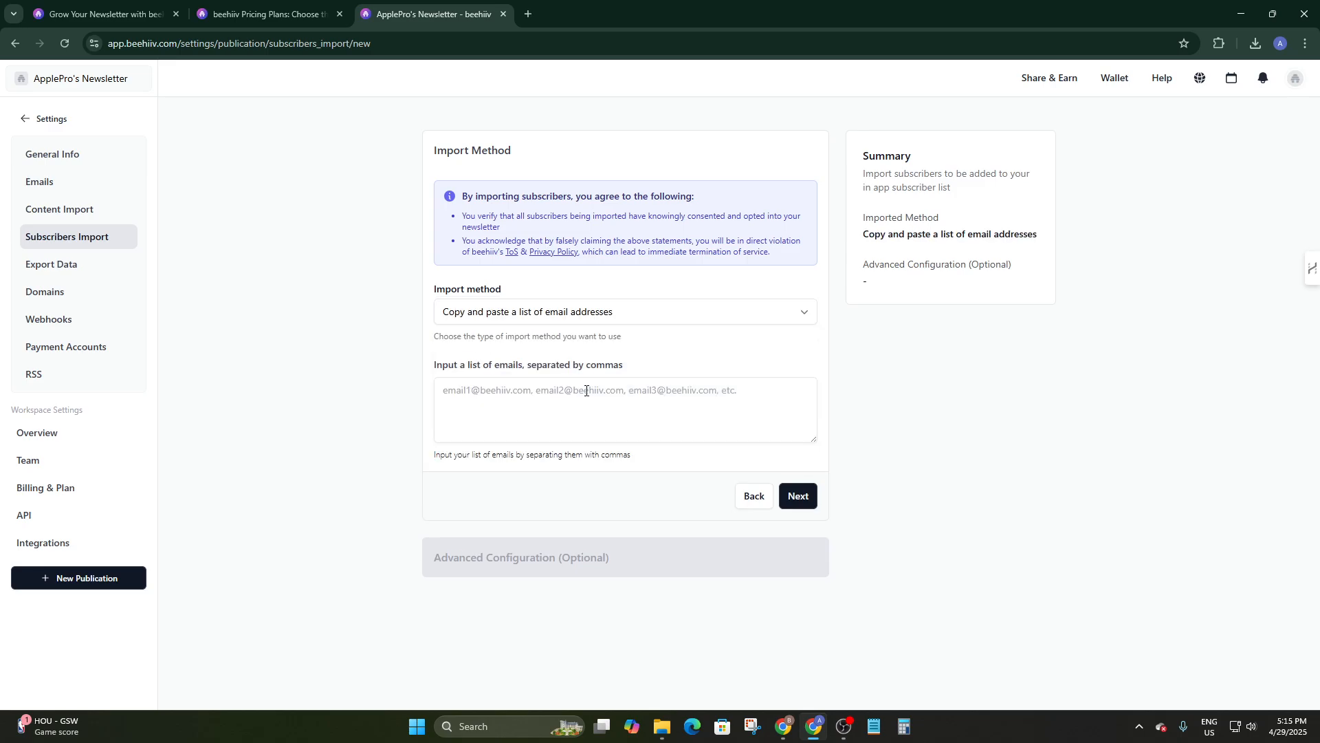
Enter one subscriber's e-mail address in the list box and continue to Advanced Configuration.
click(481, 316)
click(518, 318)
click(511, 399)
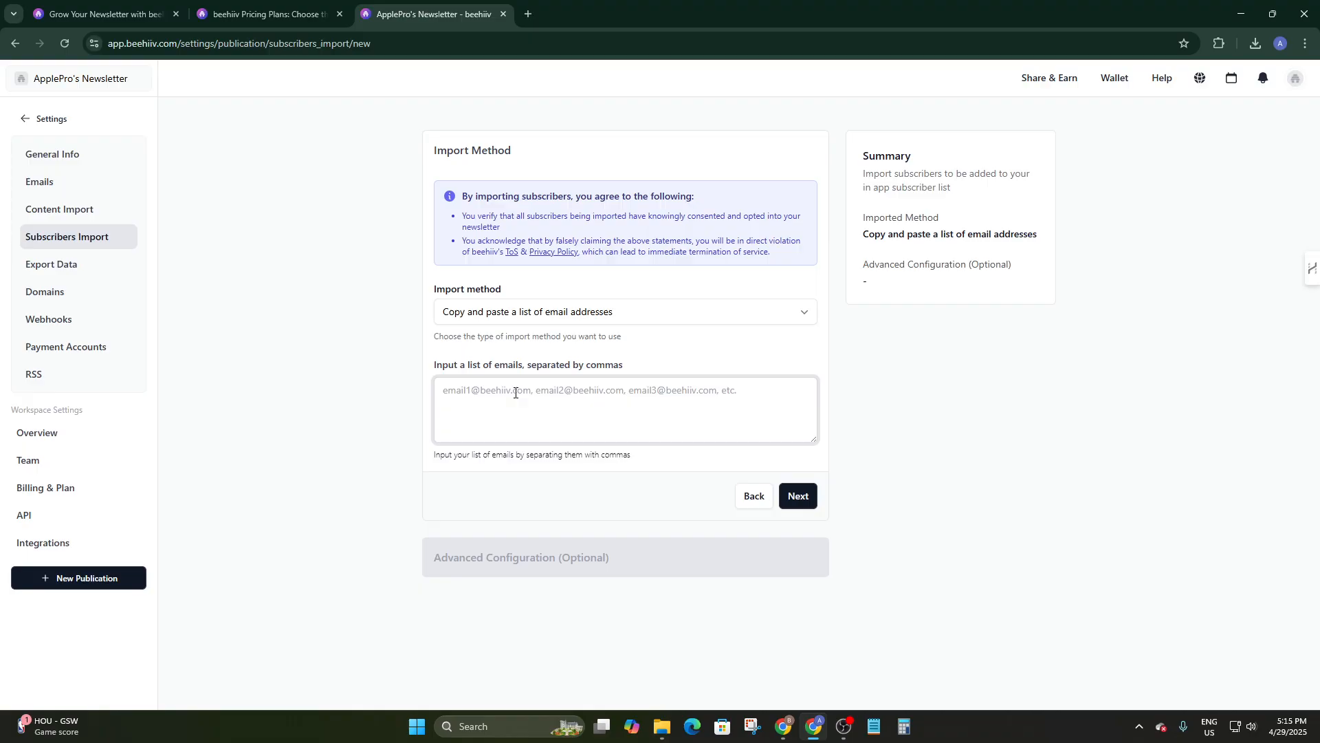
text(lstt)
key(BackSpace)
key(BackSpace)
key(BackSpace)
key(BackSpace)
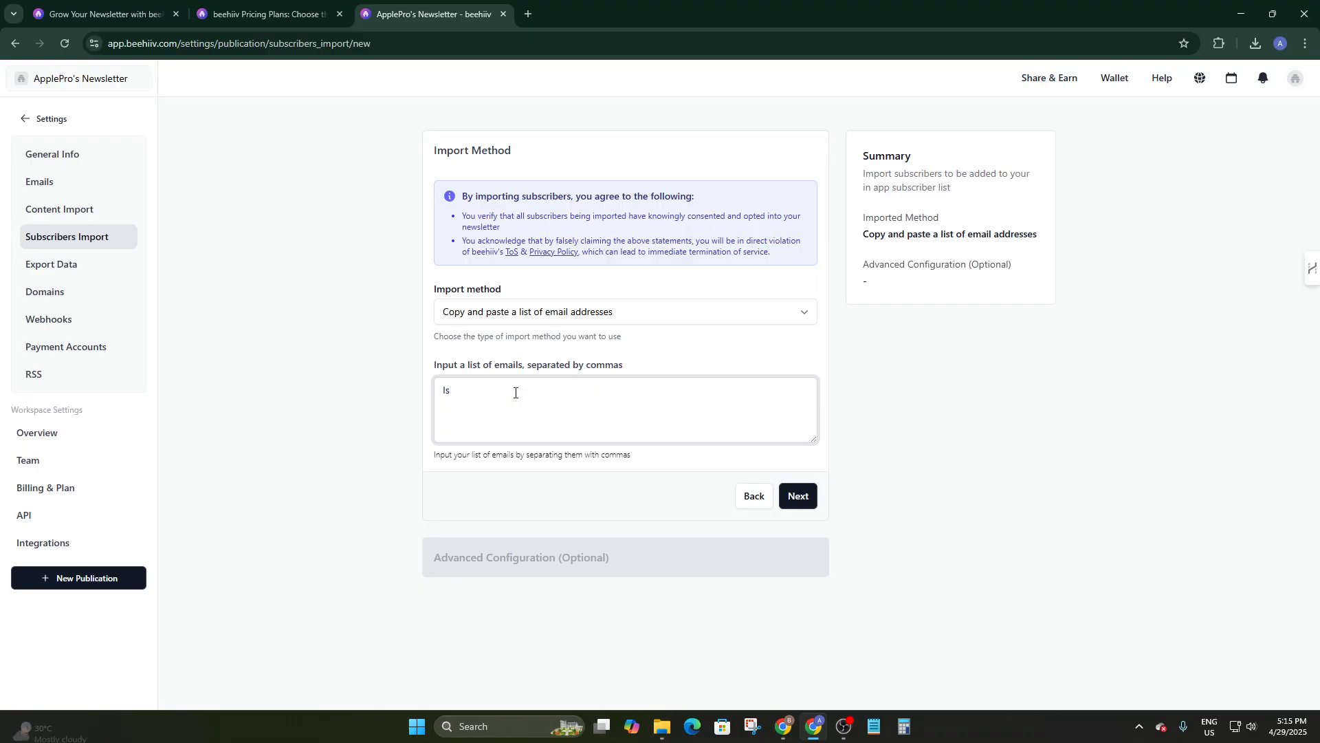
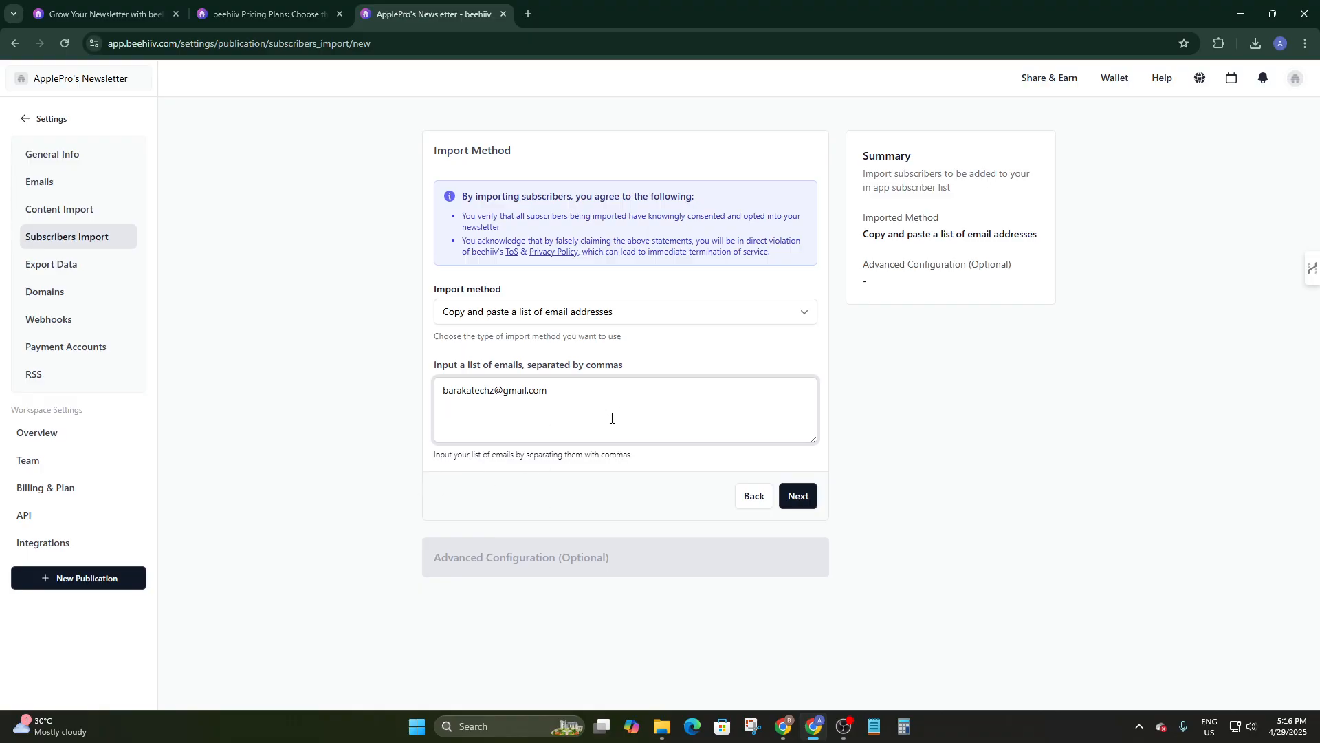
click(788, 508)
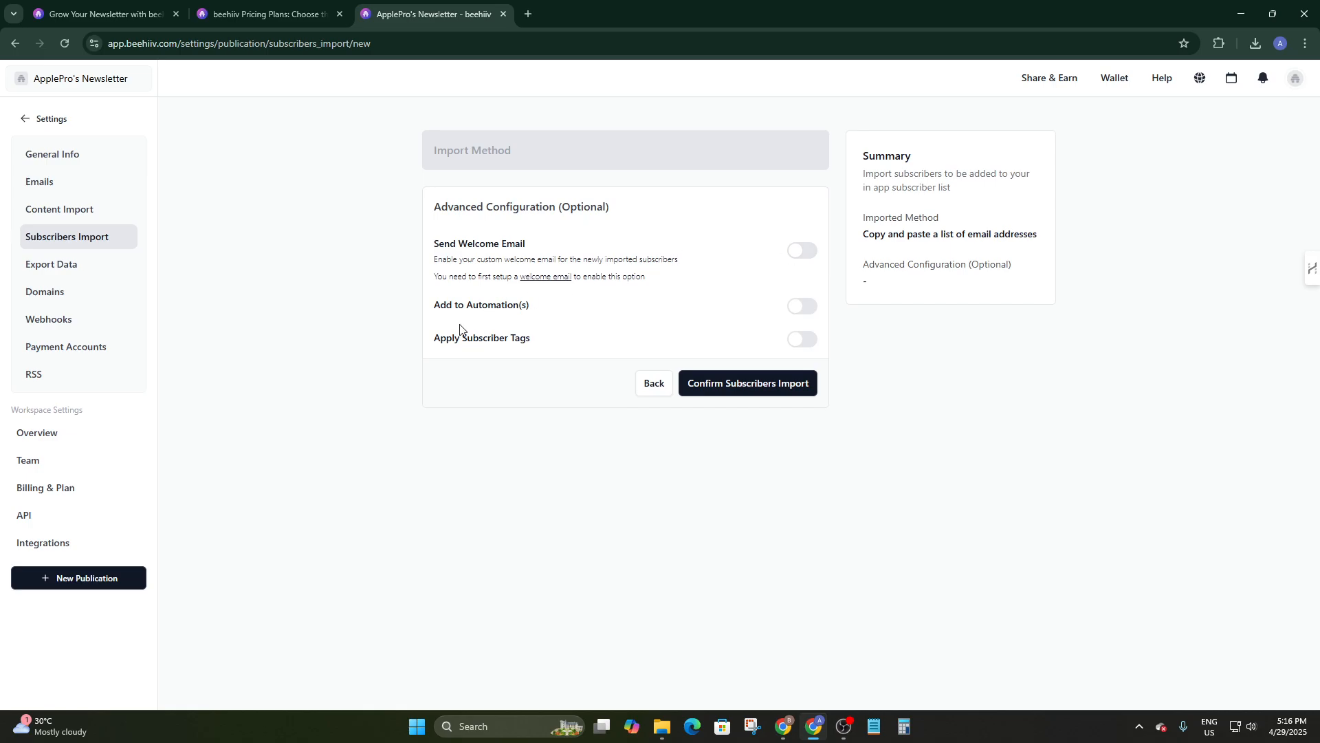
Turn on Add to Automation(s) and Apply Subscriber Tags, then confirm and approve the import.
click(804, 305)
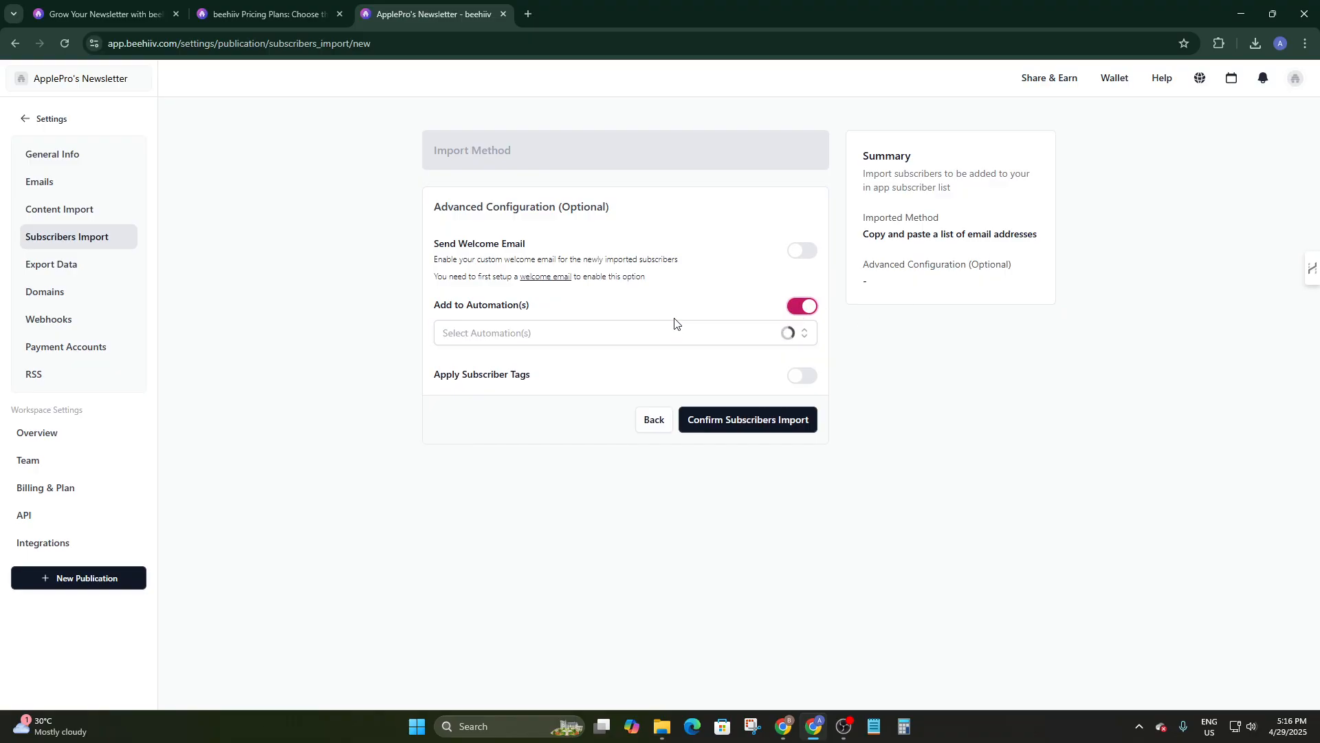
click(596, 330)
click(558, 330)
click(454, 370)
click(802, 376)
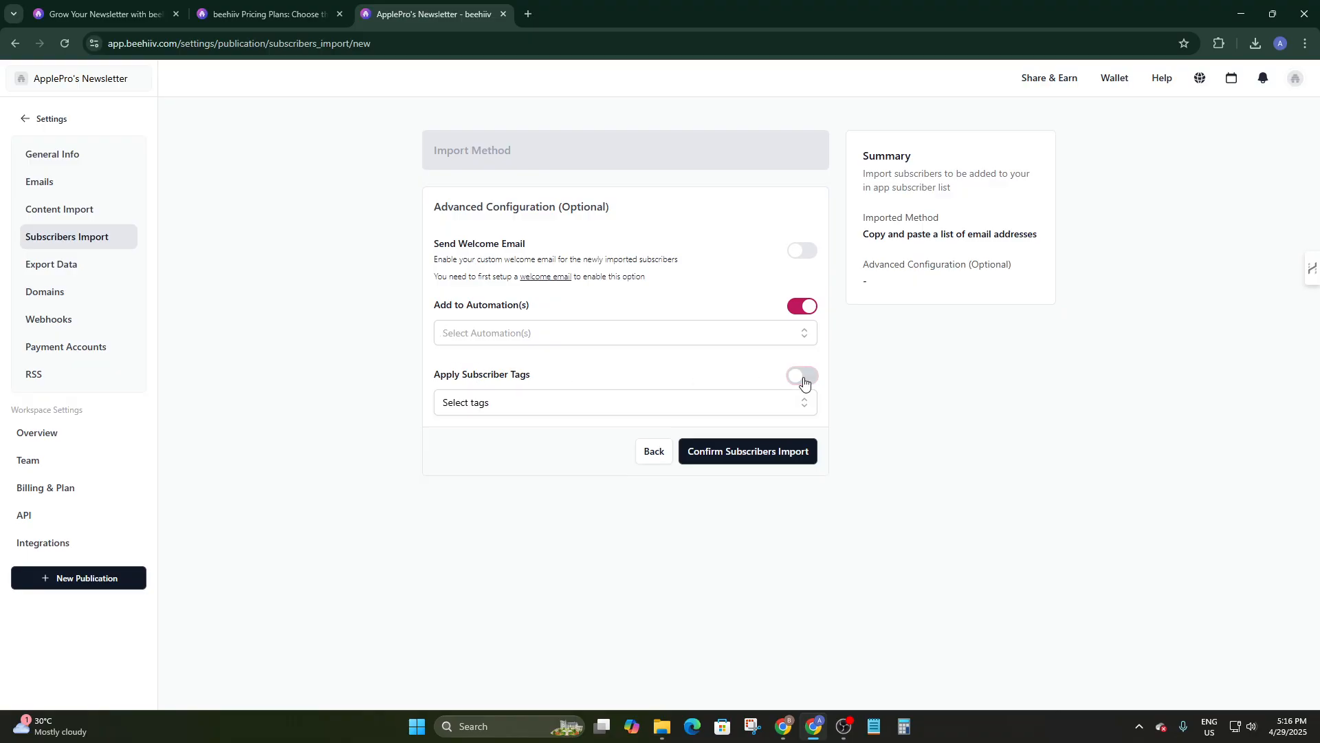
click(743, 451)
click(925, 427)
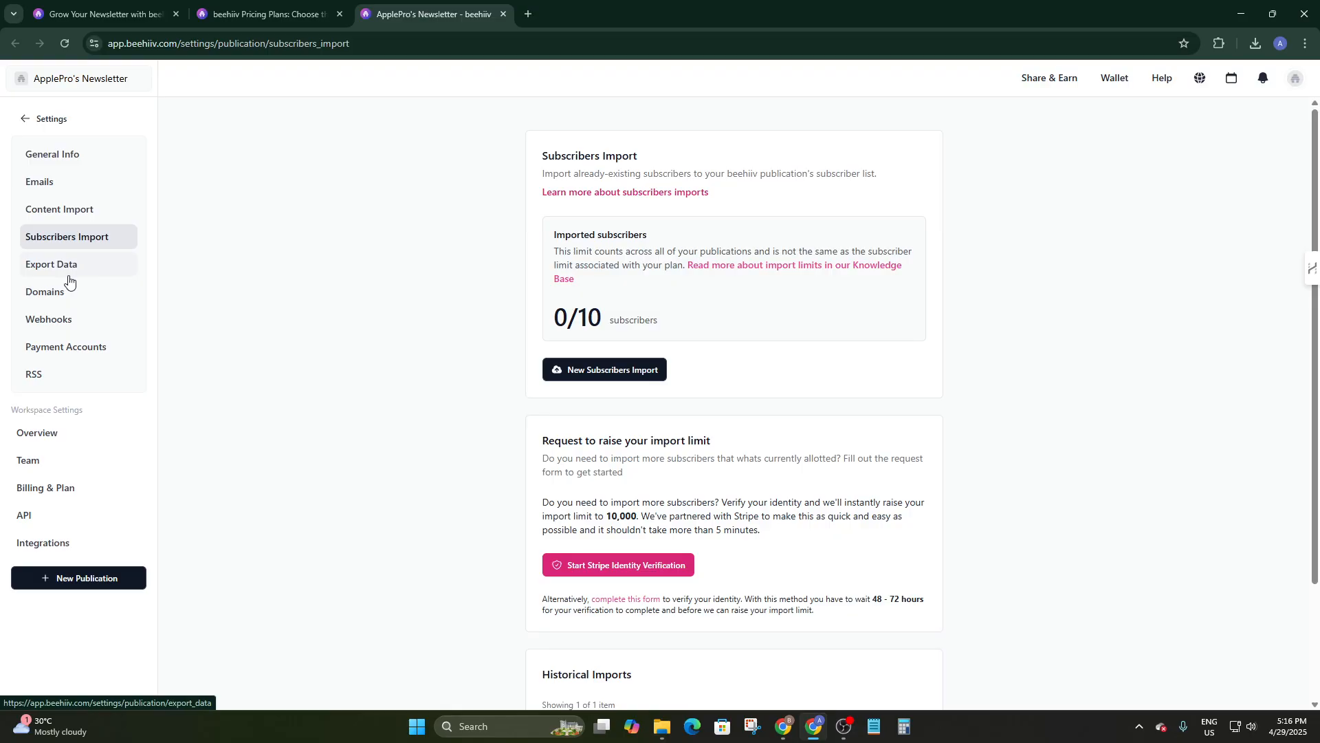
Return to the dashboard, browse the Quick Start templates, and pick Classic Editorial for a new post.
click(39, 122)
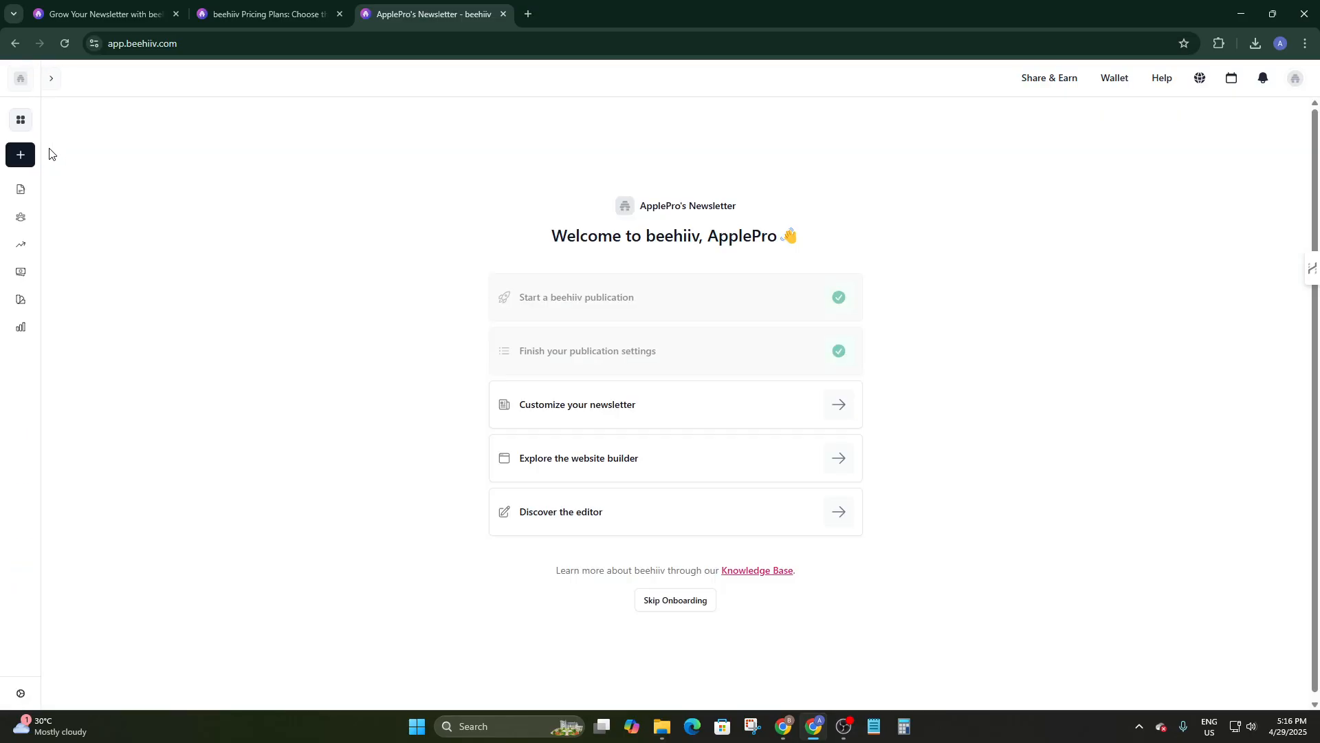
click(553, 425)
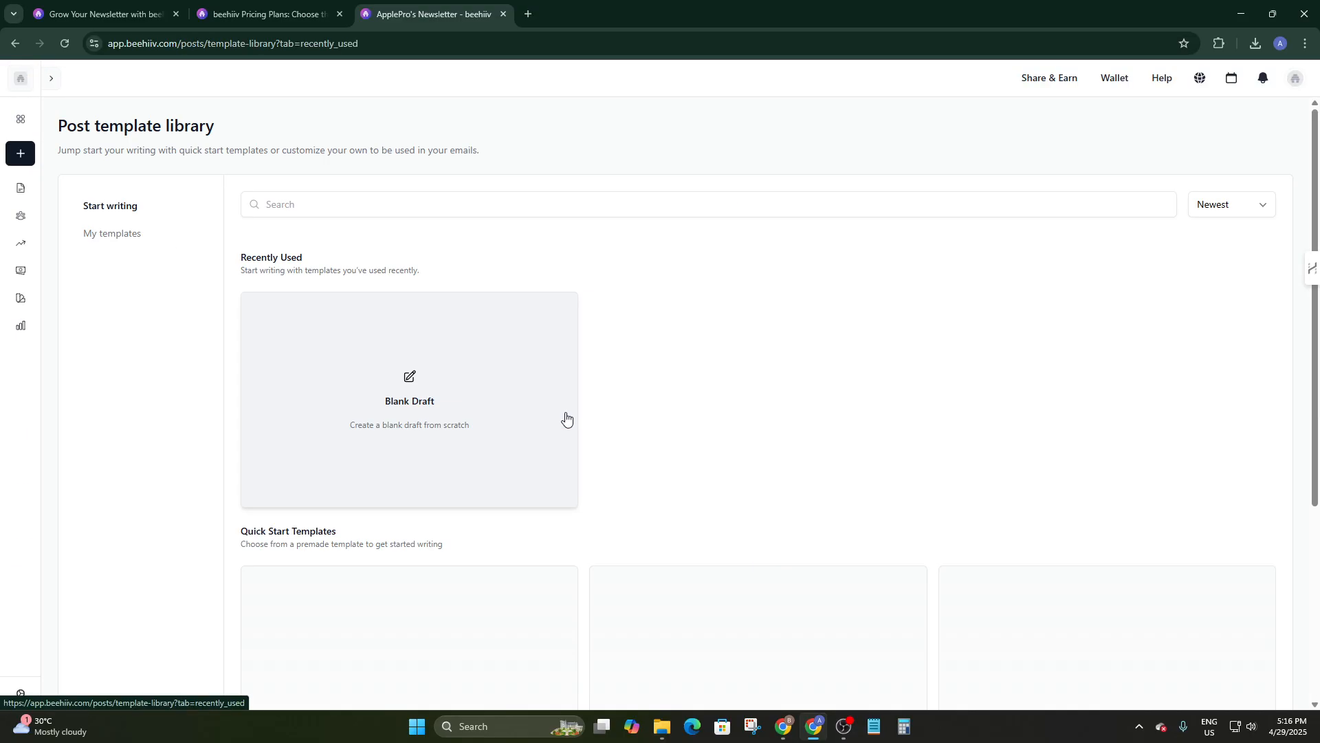
scroll(519, 419, down, 5)
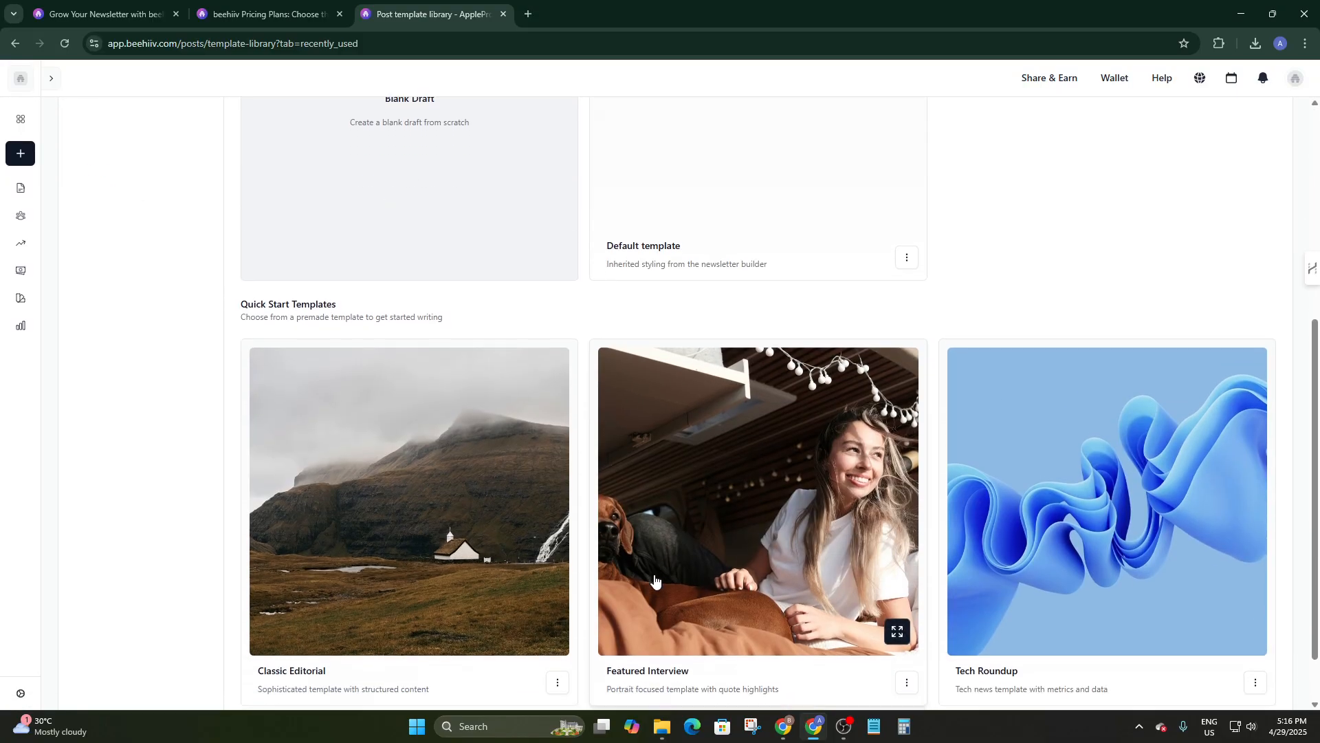
scroll(488, 559, up, 3)
scroll(462, 547, down, 1)
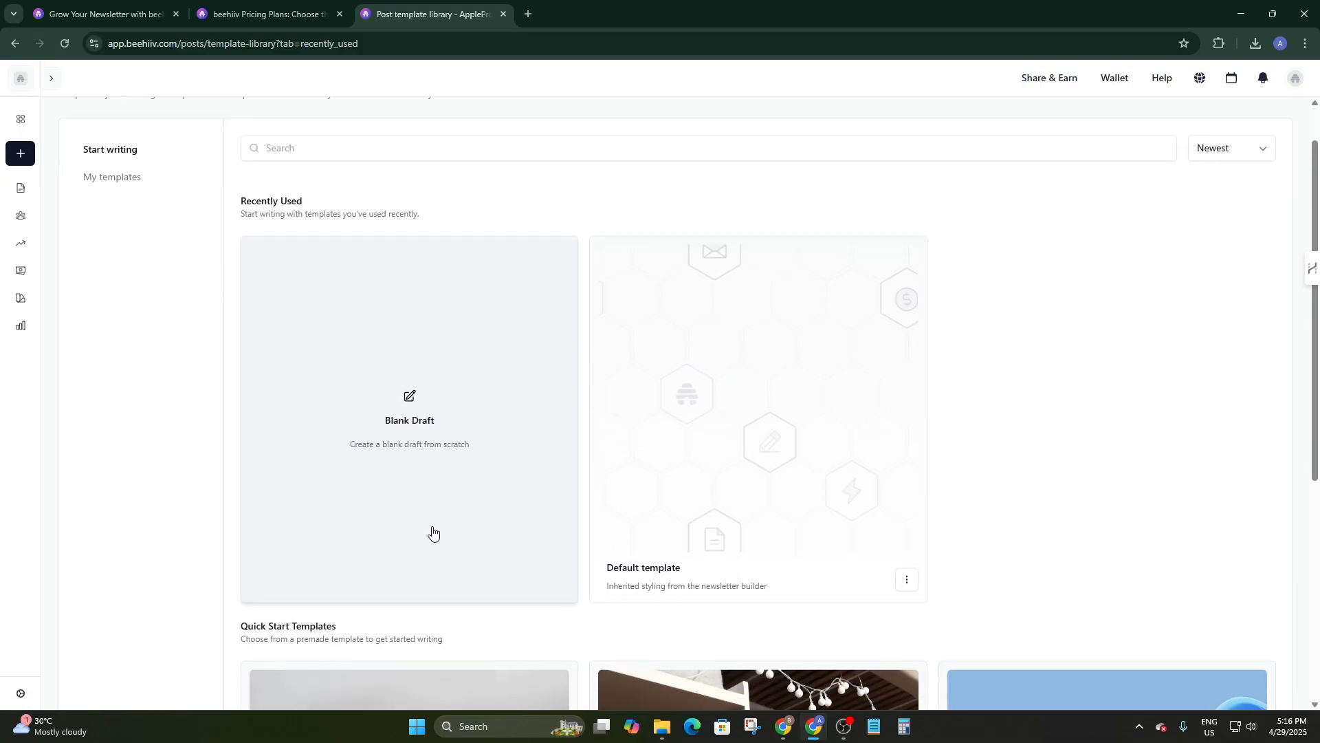
scroll(619, 385, down, 3)
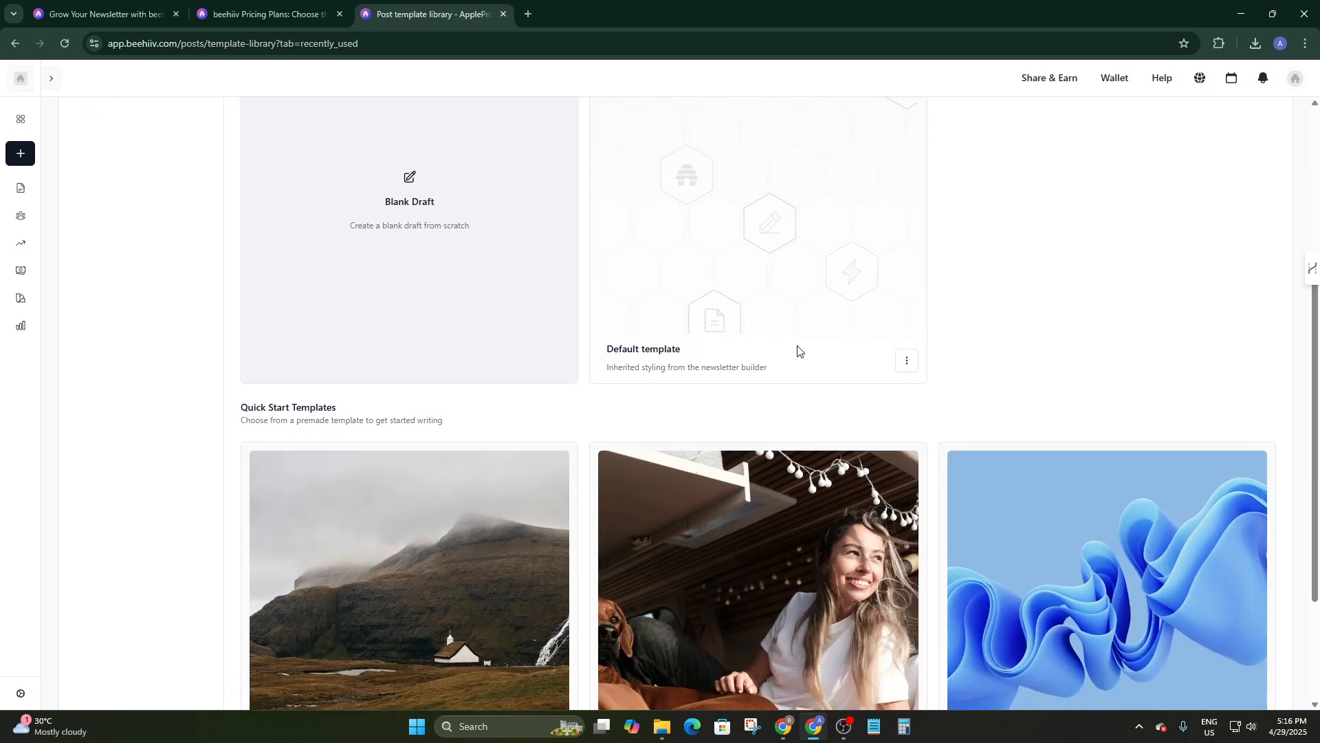
scroll(777, 262, down, 2)
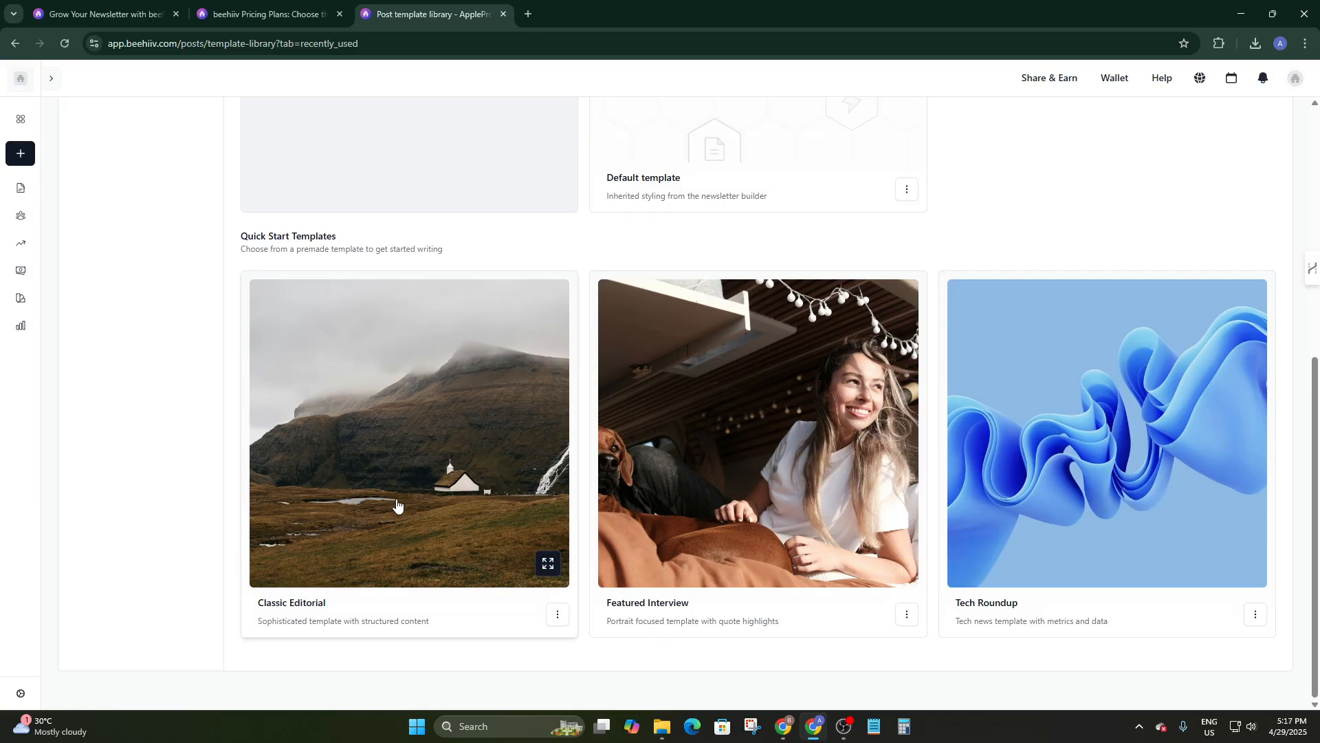
click(422, 504)
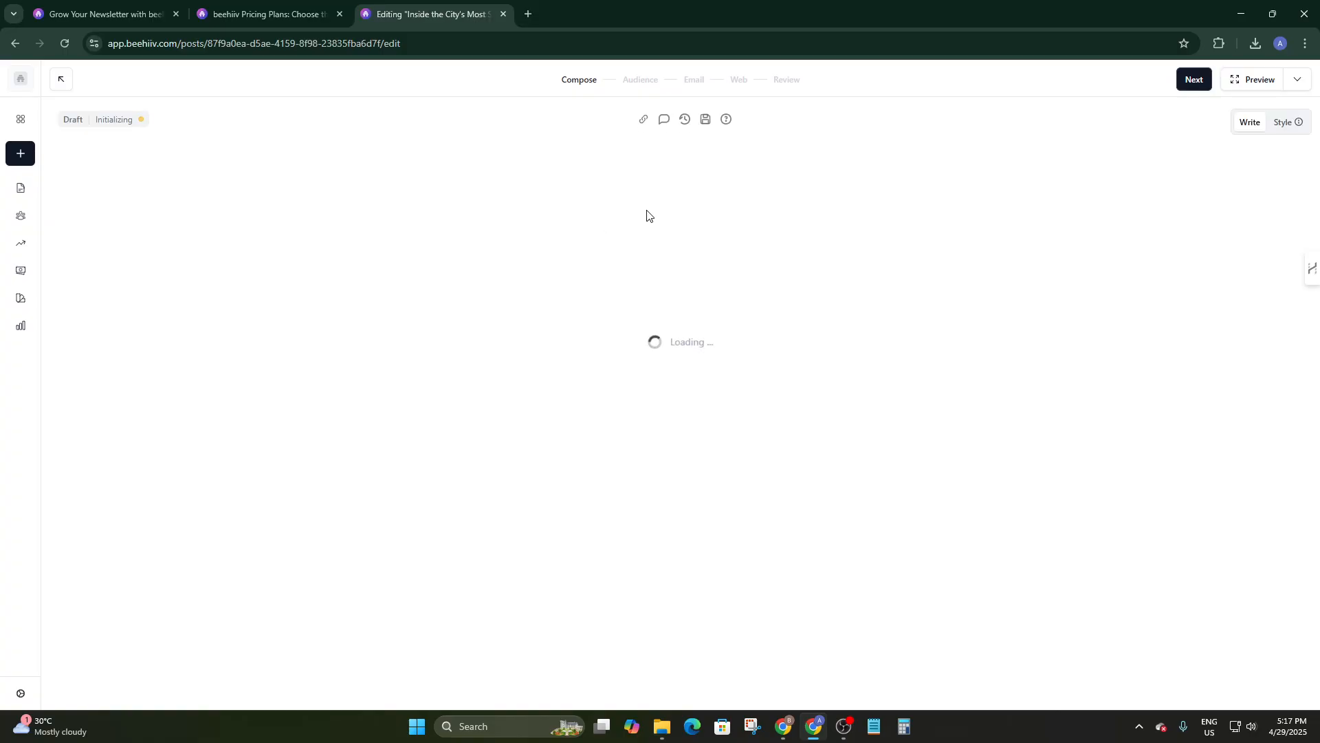
Scroll through the loaded Classic Editorial draft titled 'Inside the City's Most Stylish Spaces'.
scroll(695, 249, down, 8)
scroll(697, 261, up, 8)
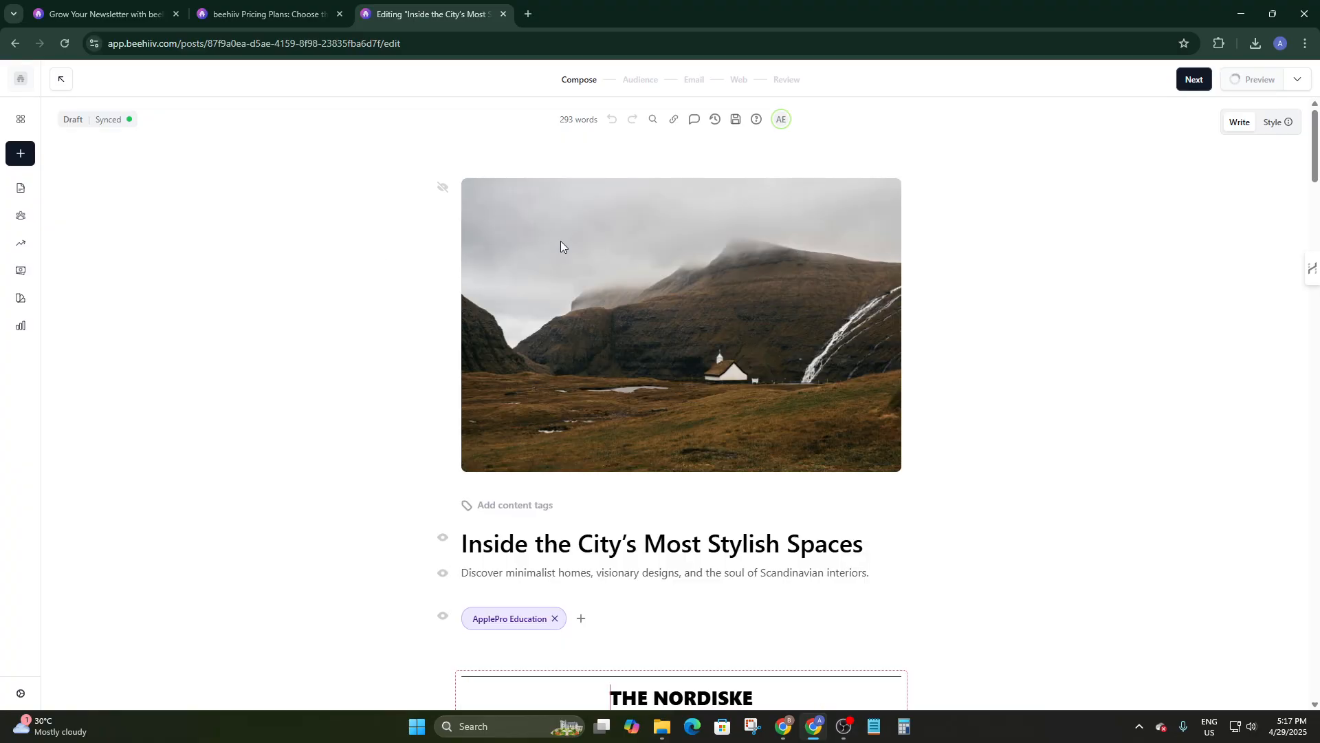
scroll(687, 309, down, 4)
scroll(660, 326, up, 5)
scroll(632, 328, down, 3)
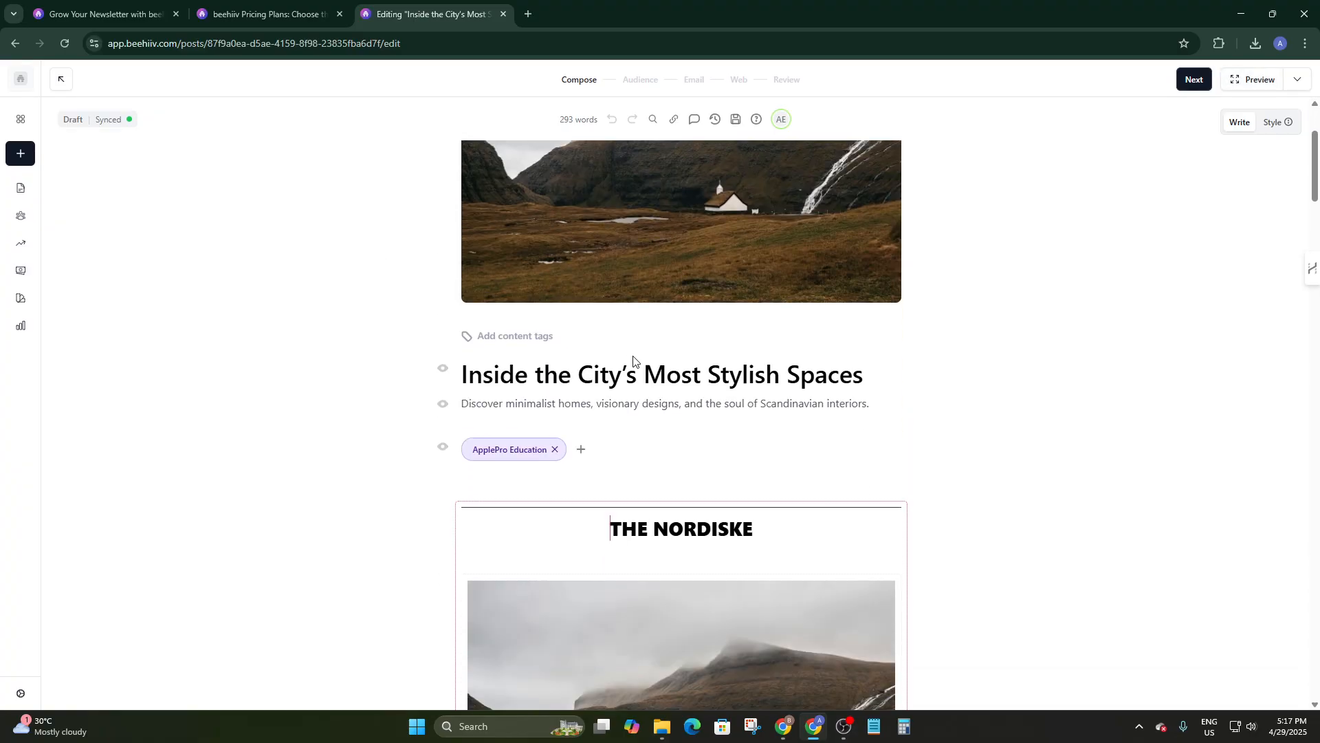
scroll(591, 350, up, 4)
scroll(678, 383, down, 4)
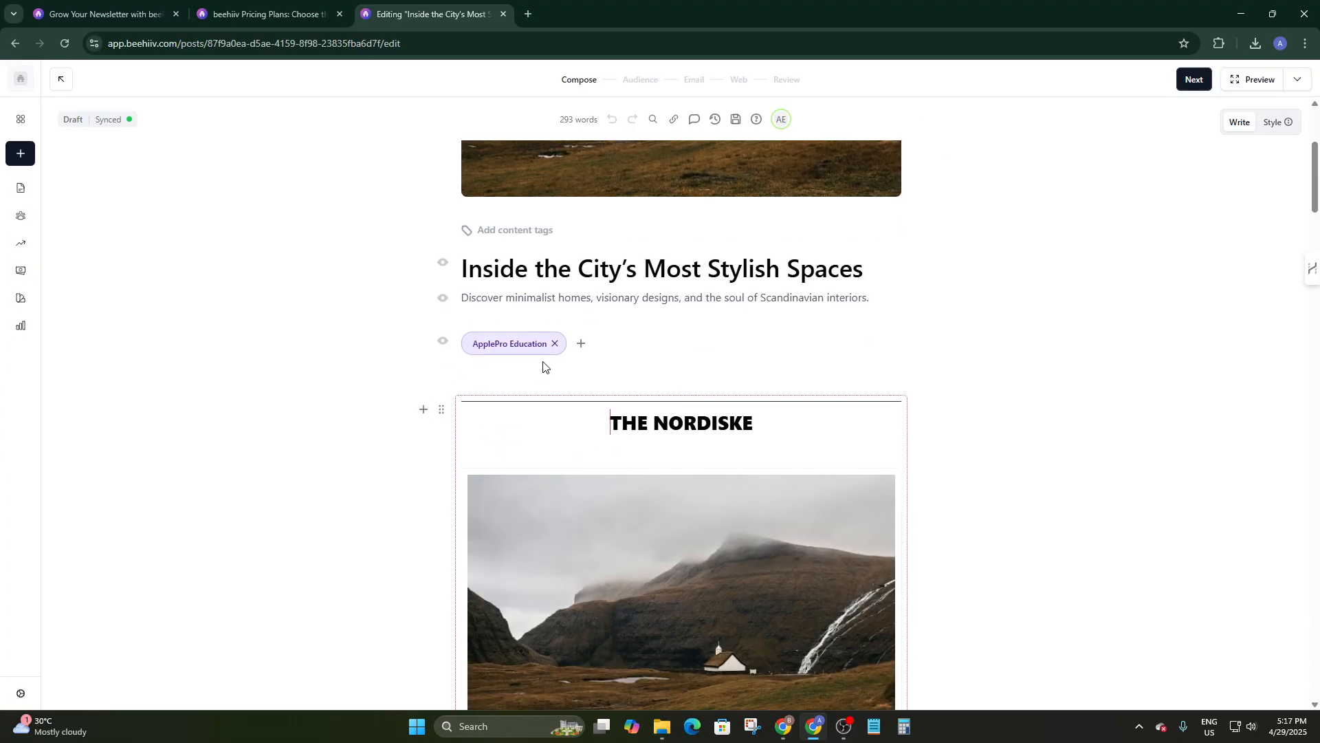
scroll(575, 369, down, 10)
scroll(574, 366, down, 10)
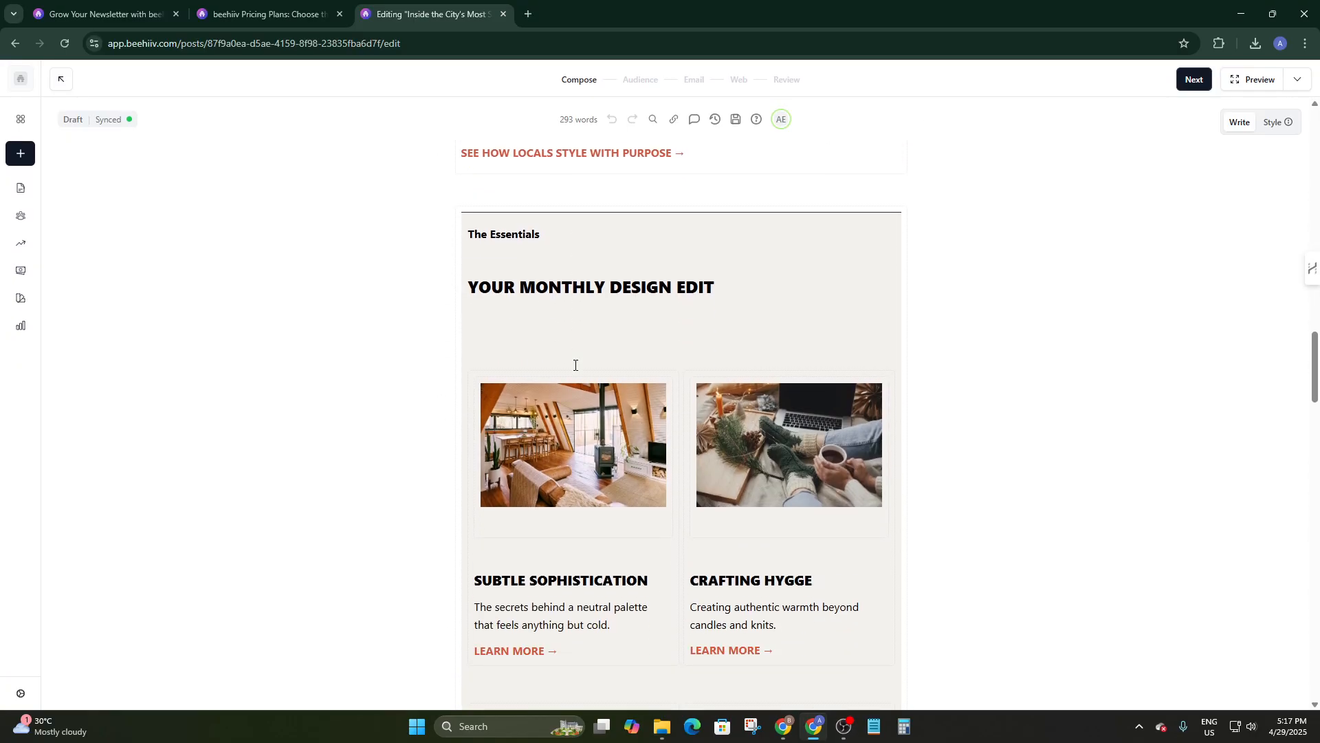
scroll(575, 365, down, 8)
scroll(697, 447, up, 20)
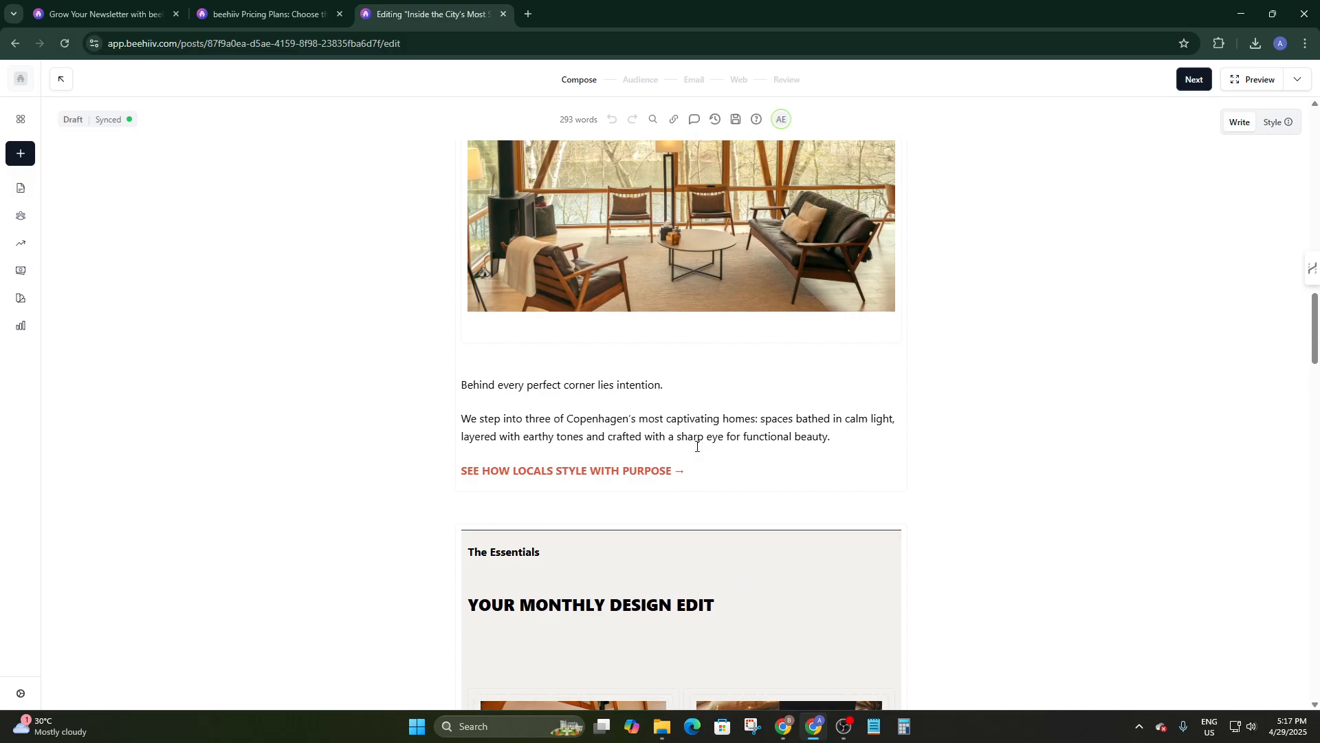
scroll(696, 445, up, 8)
mouse_move(646, 398)
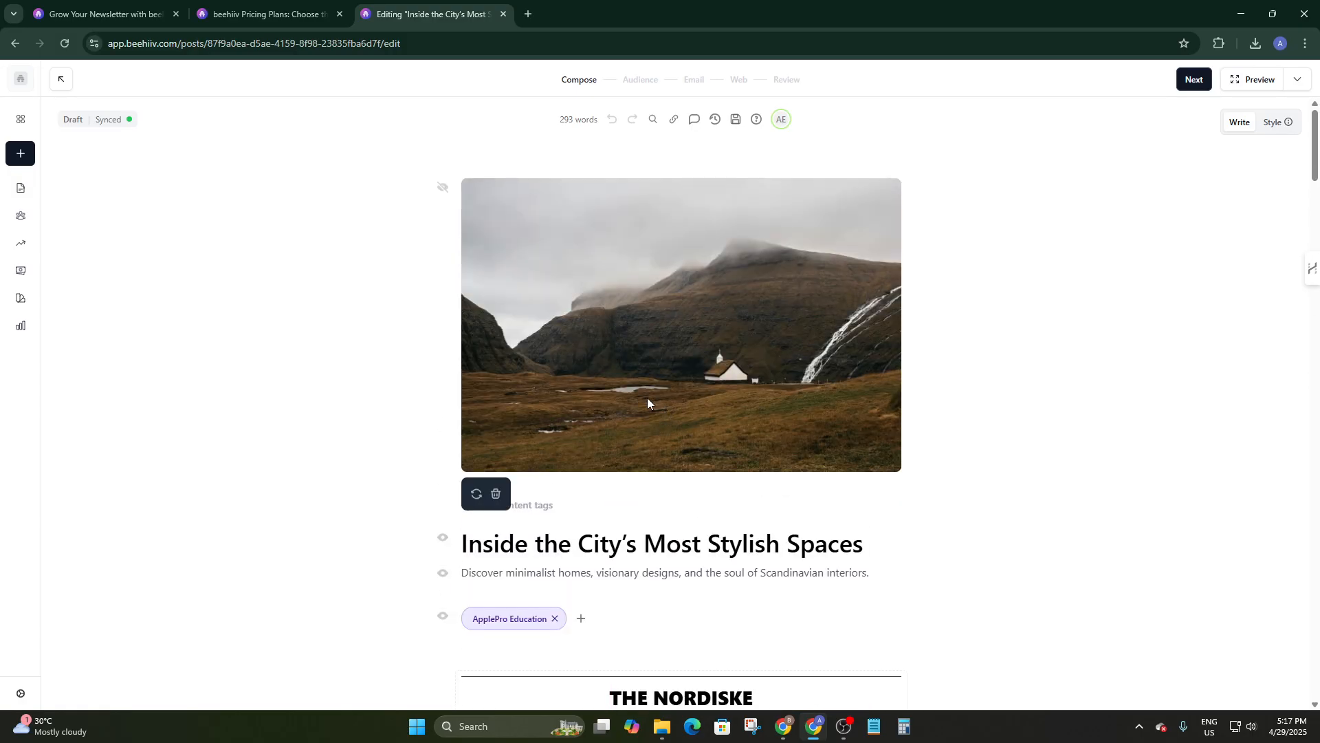
Check the header image options, title and tag picker, then jump to the post's final empty line.
click(474, 495)
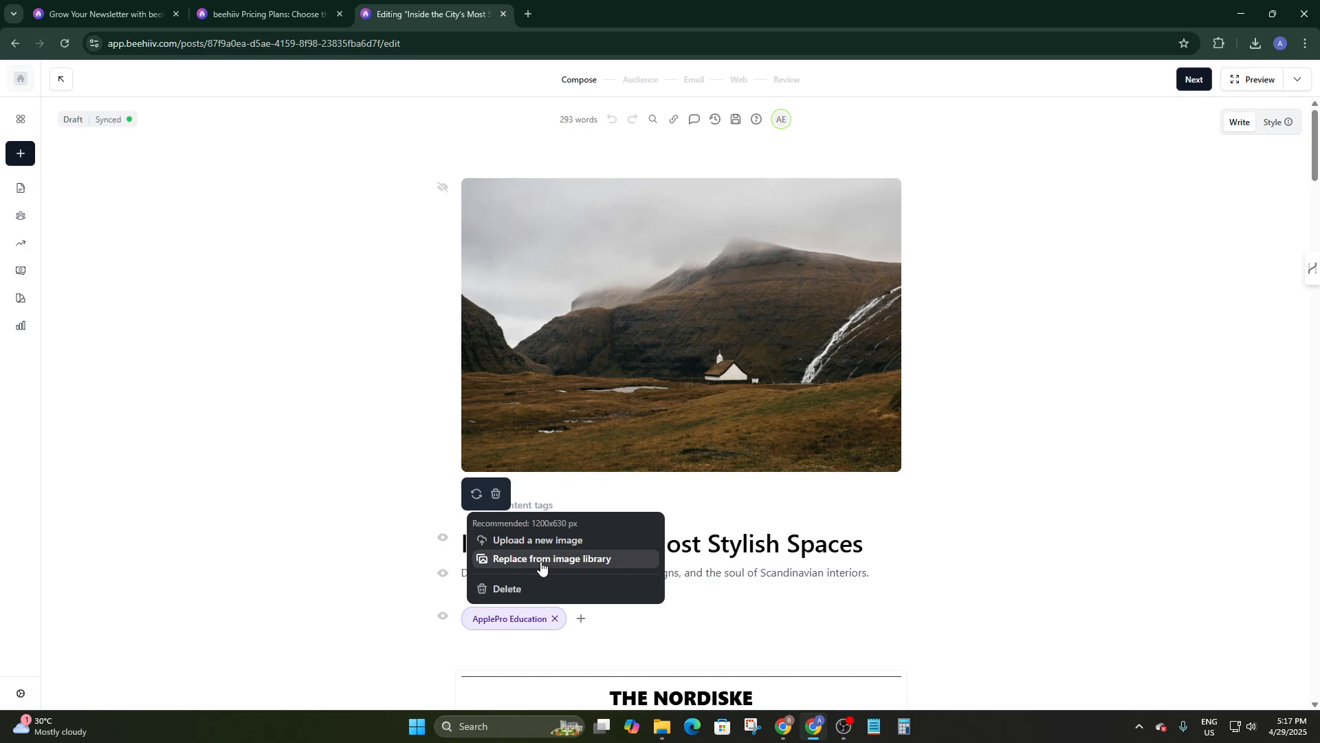
click(1121, 378)
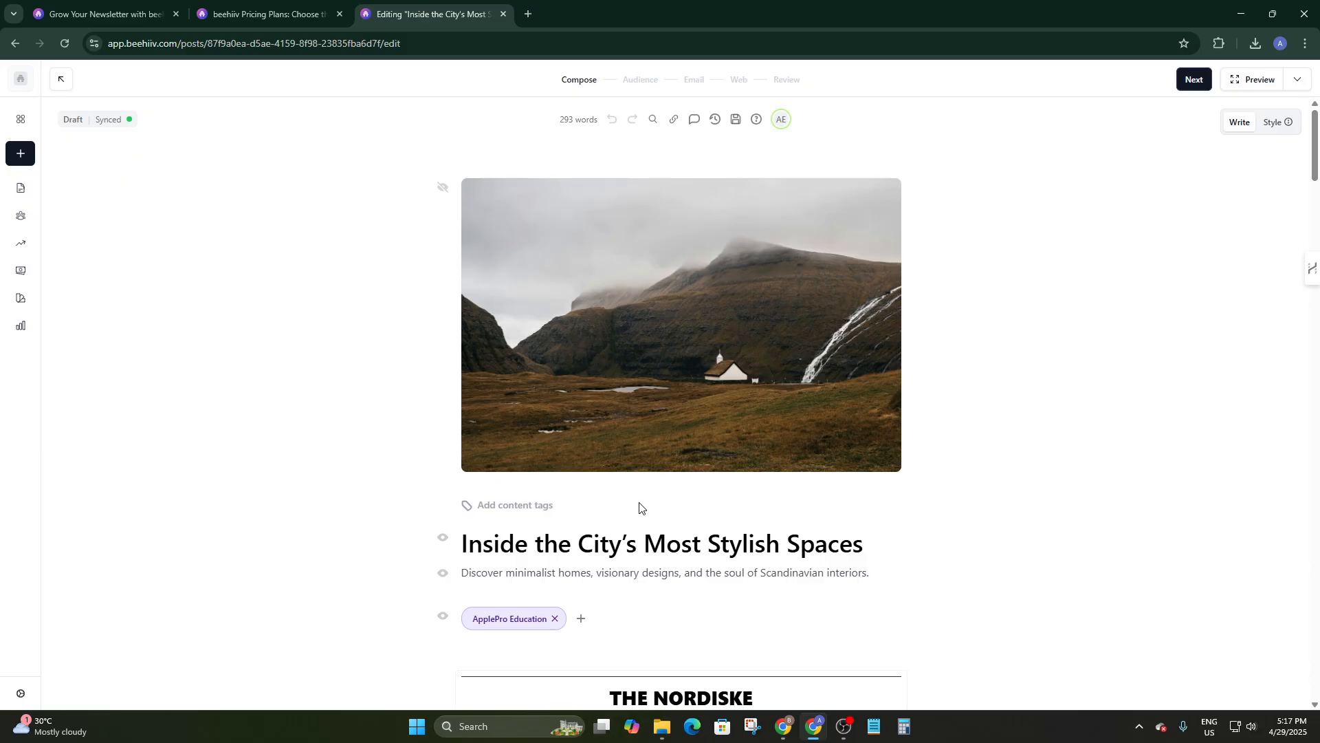
scroll(639, 508, down, 2)
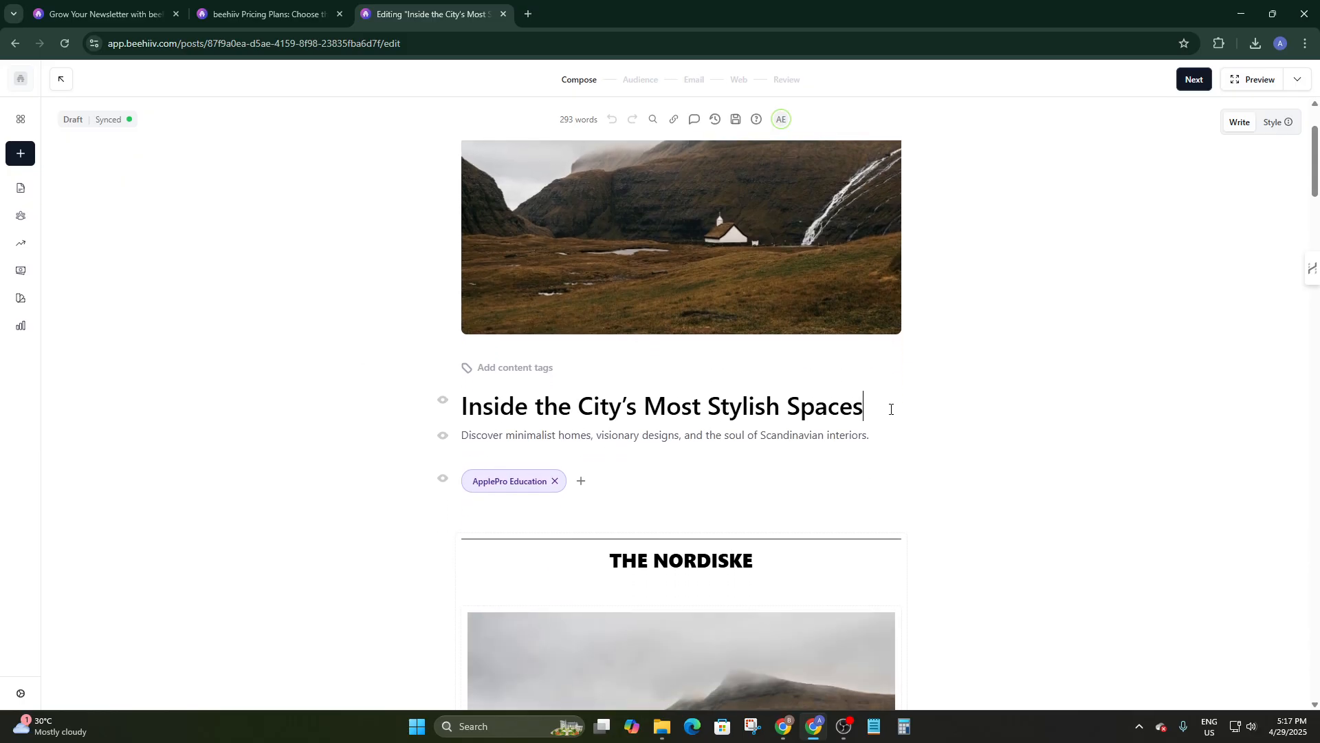
drag(891, 409, 424, 411)
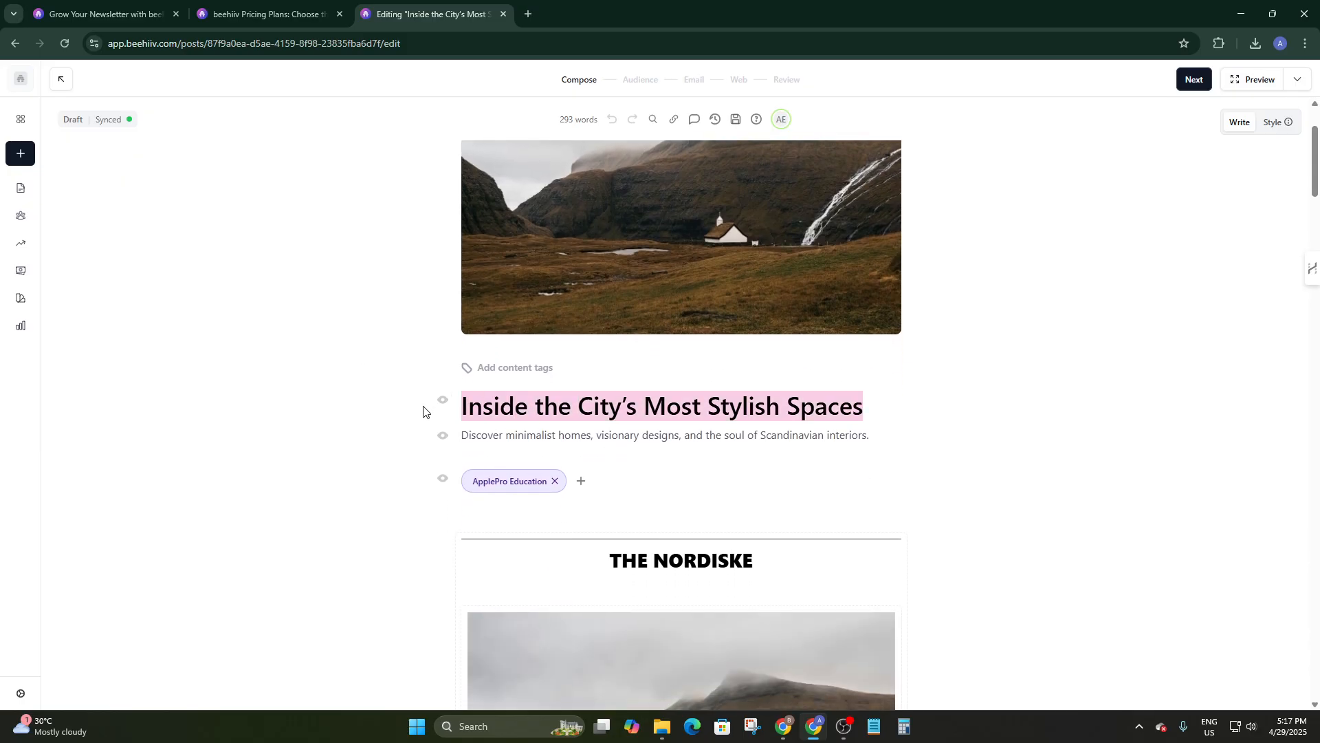
click(494, 376)
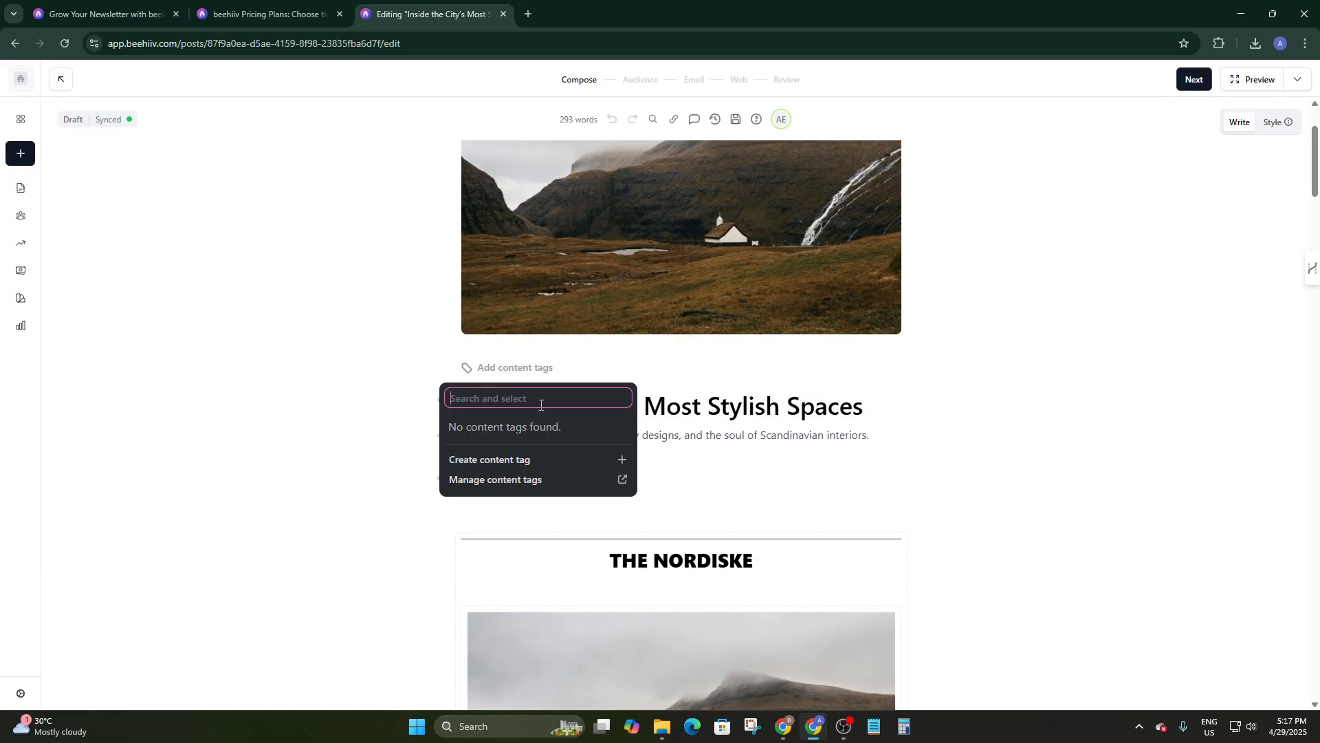
click(1015, 442)
drag(860, 411, 412, 407)
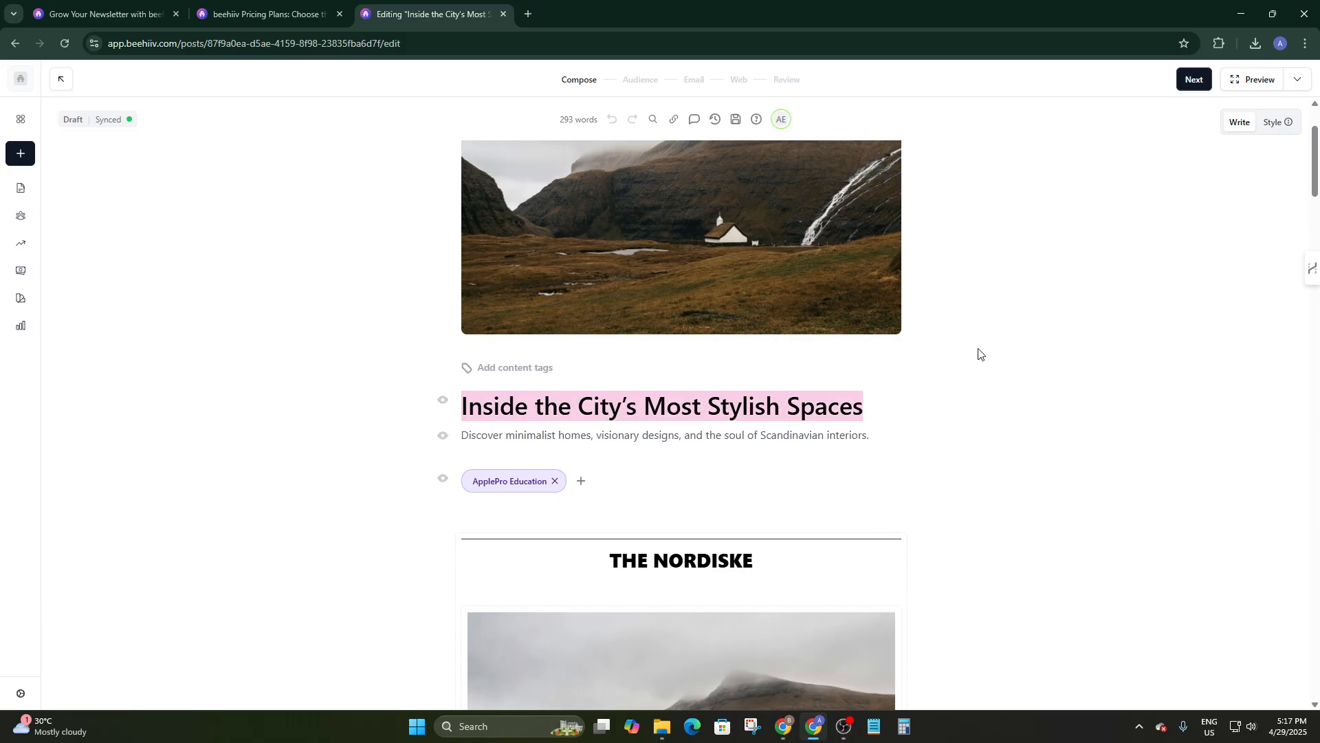
click(1238, 128)
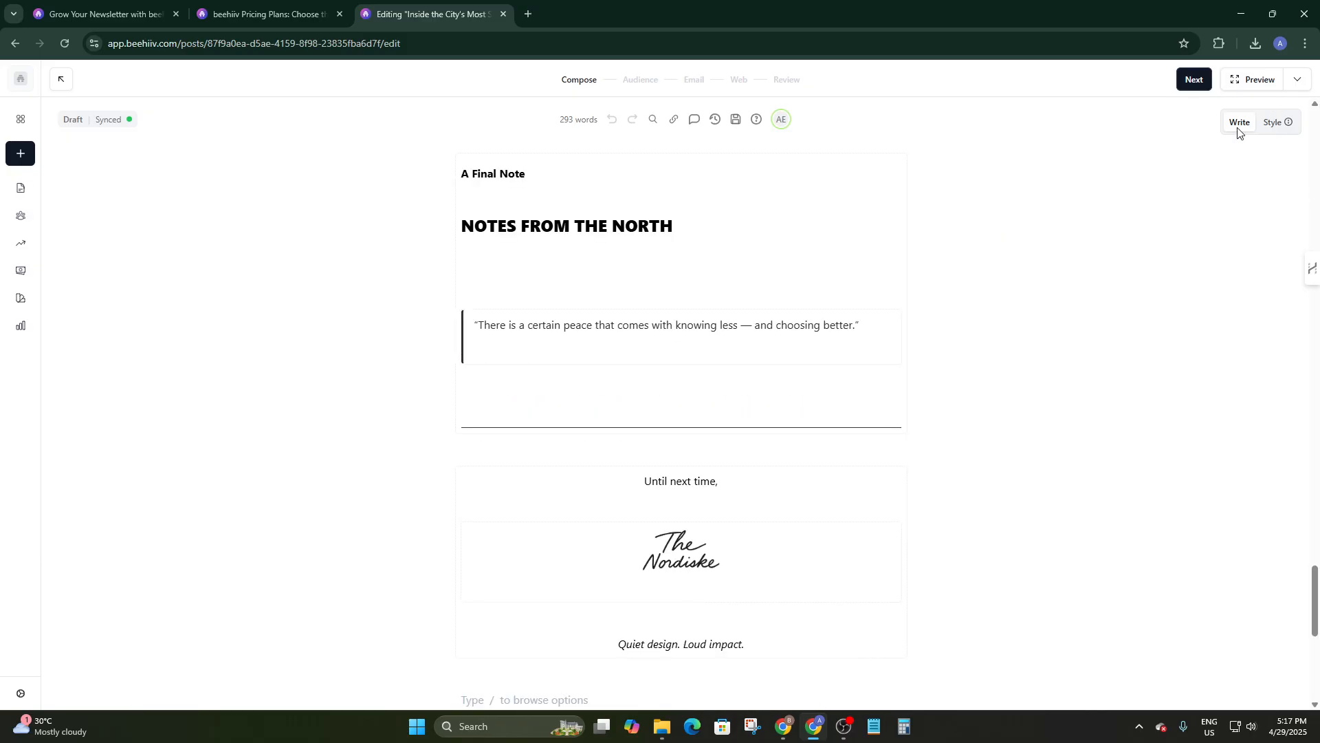
Open the post's Style settings with the email preview and adjust the first three sliders.
click(1271, 125)
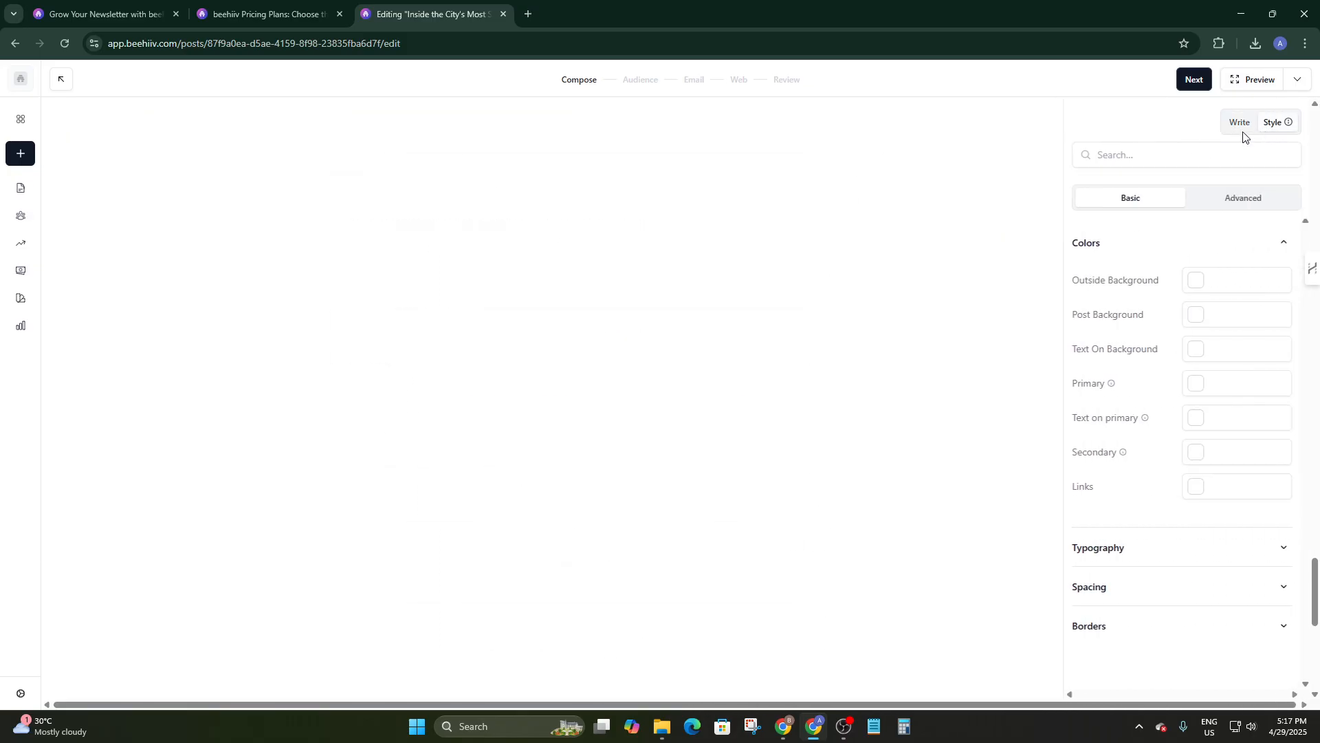
scroll(897, 304, up, 20)
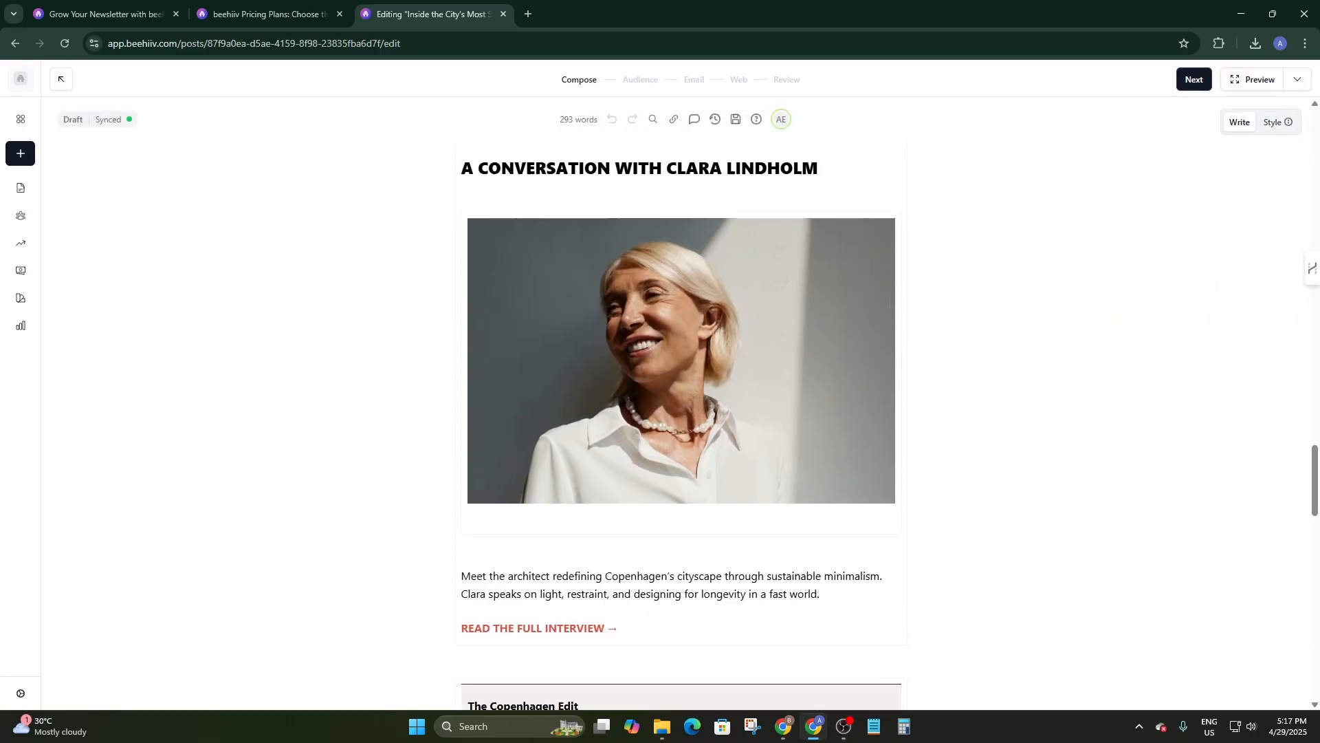
scroll(889, 307, up, 6)
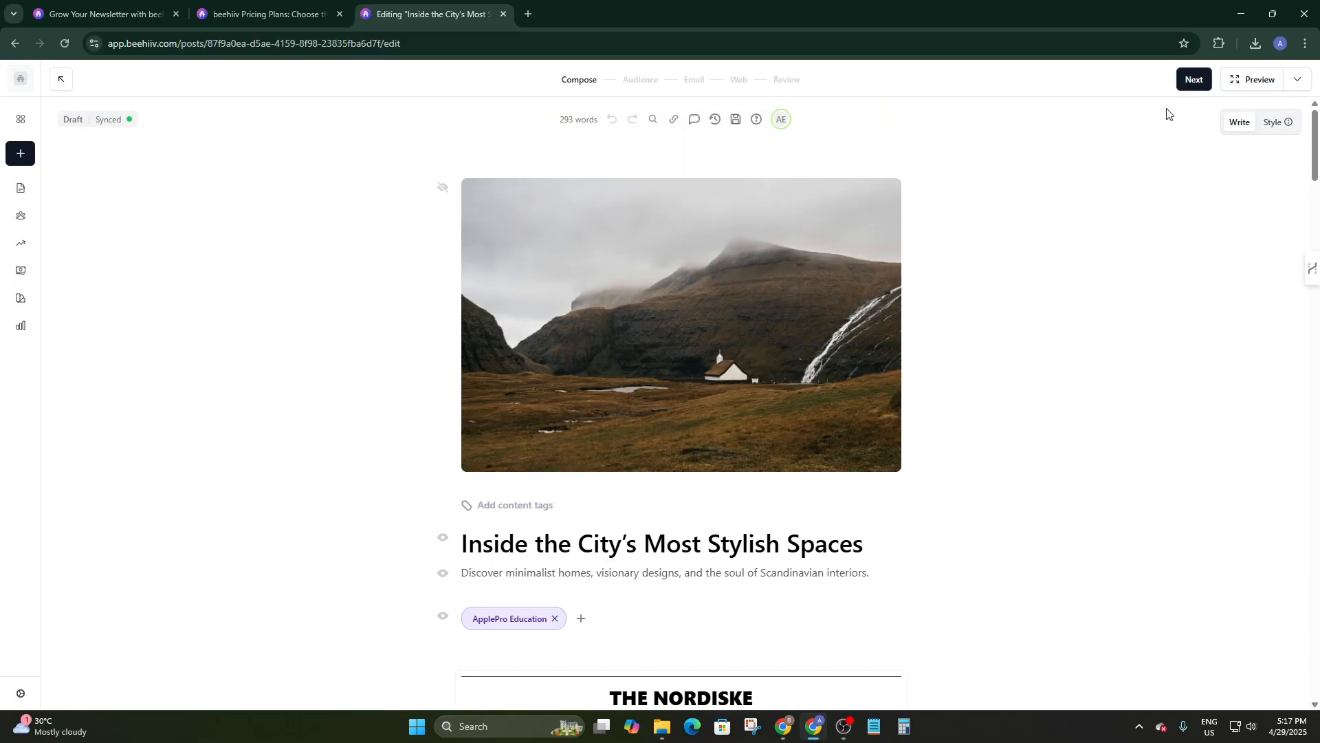
click(1271, 122)
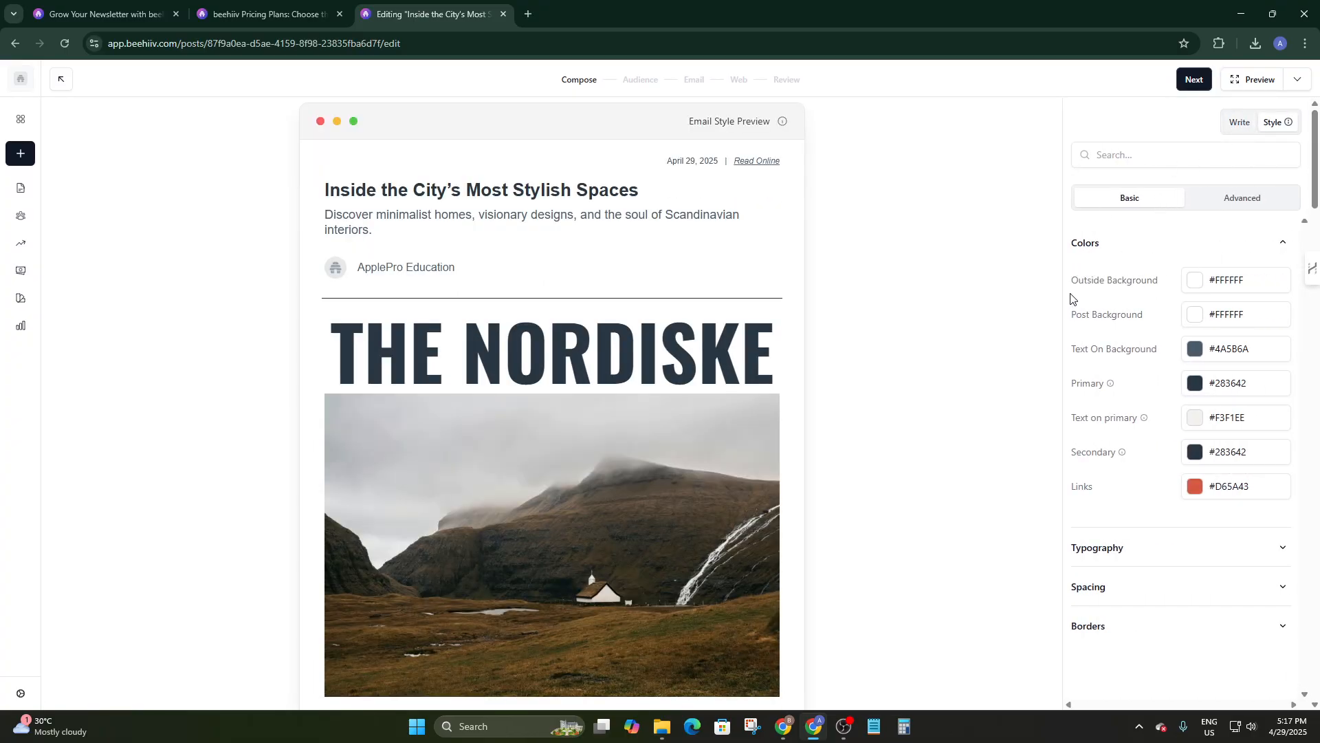
drag(1070, 298, 1166, 313)
drag(1072, 348, 1166, 354)
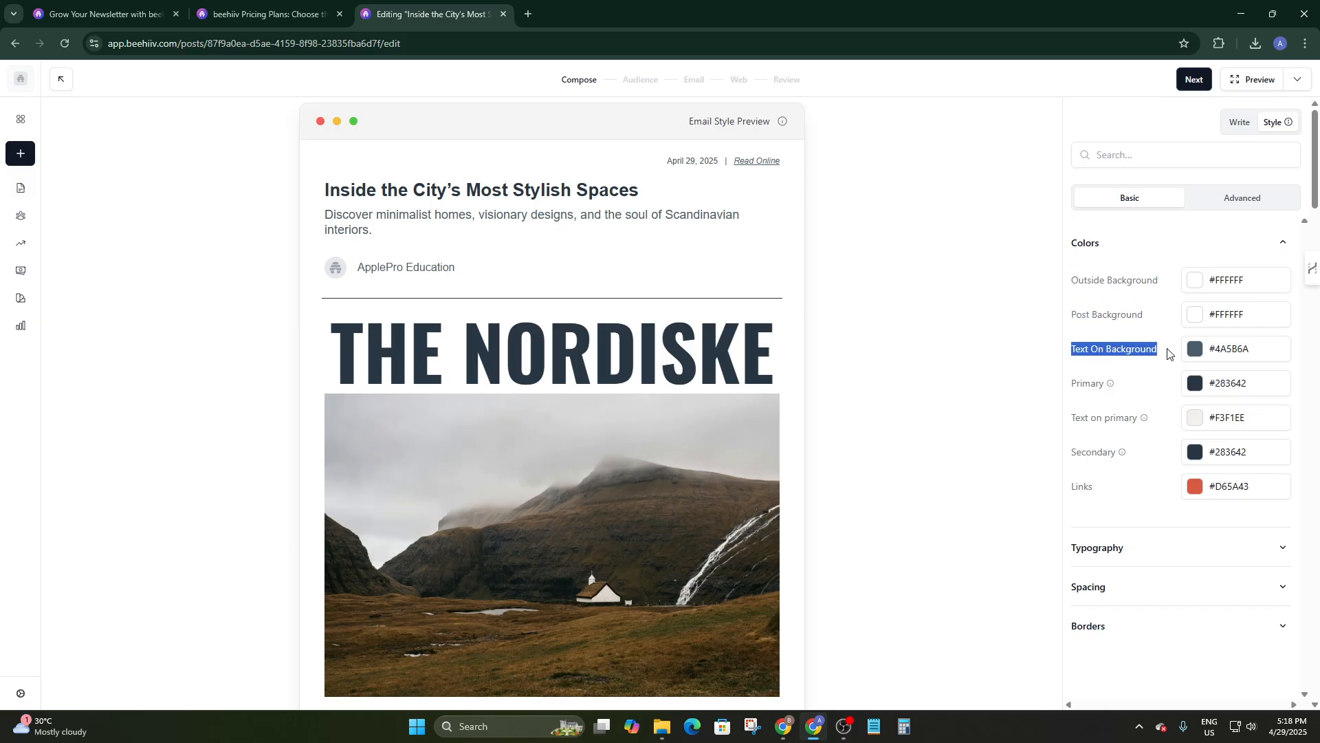
drag(1072, 383, 1173, 397)
click(1067, 433)
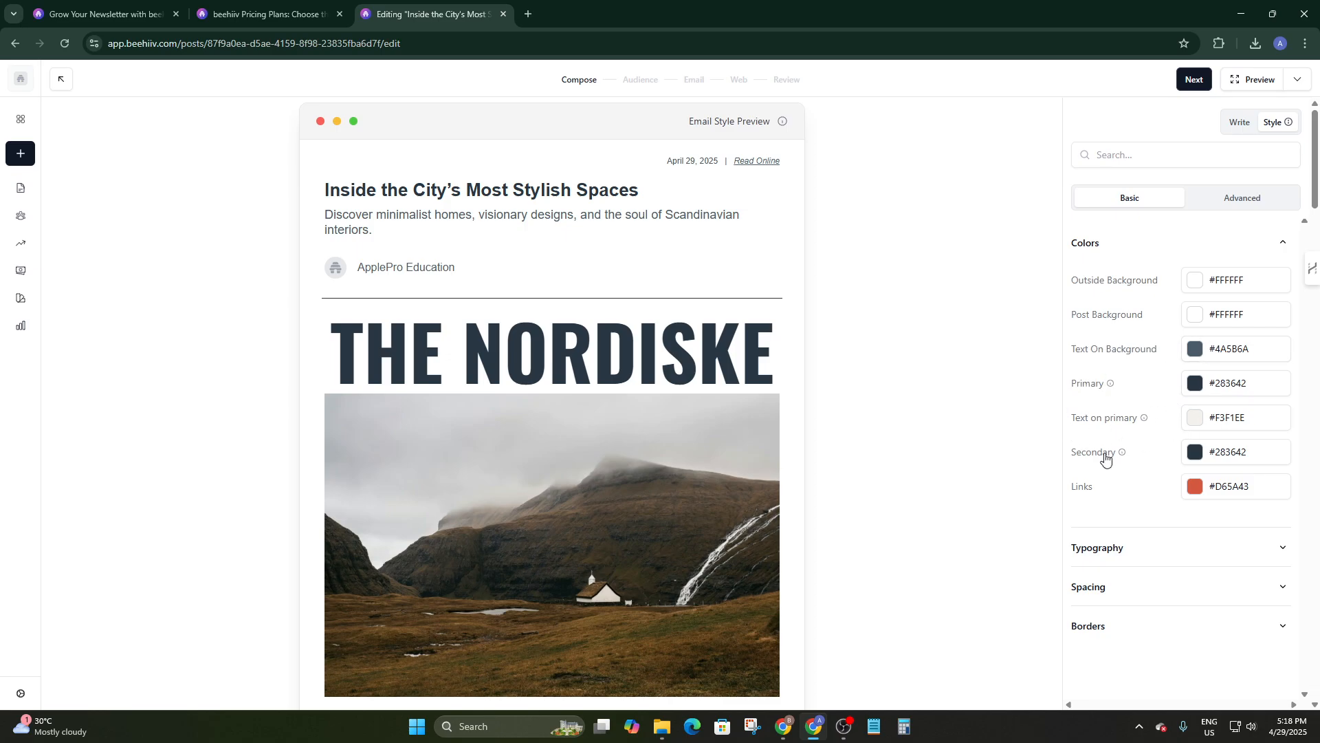
scroll(1110, 497, down, 6)
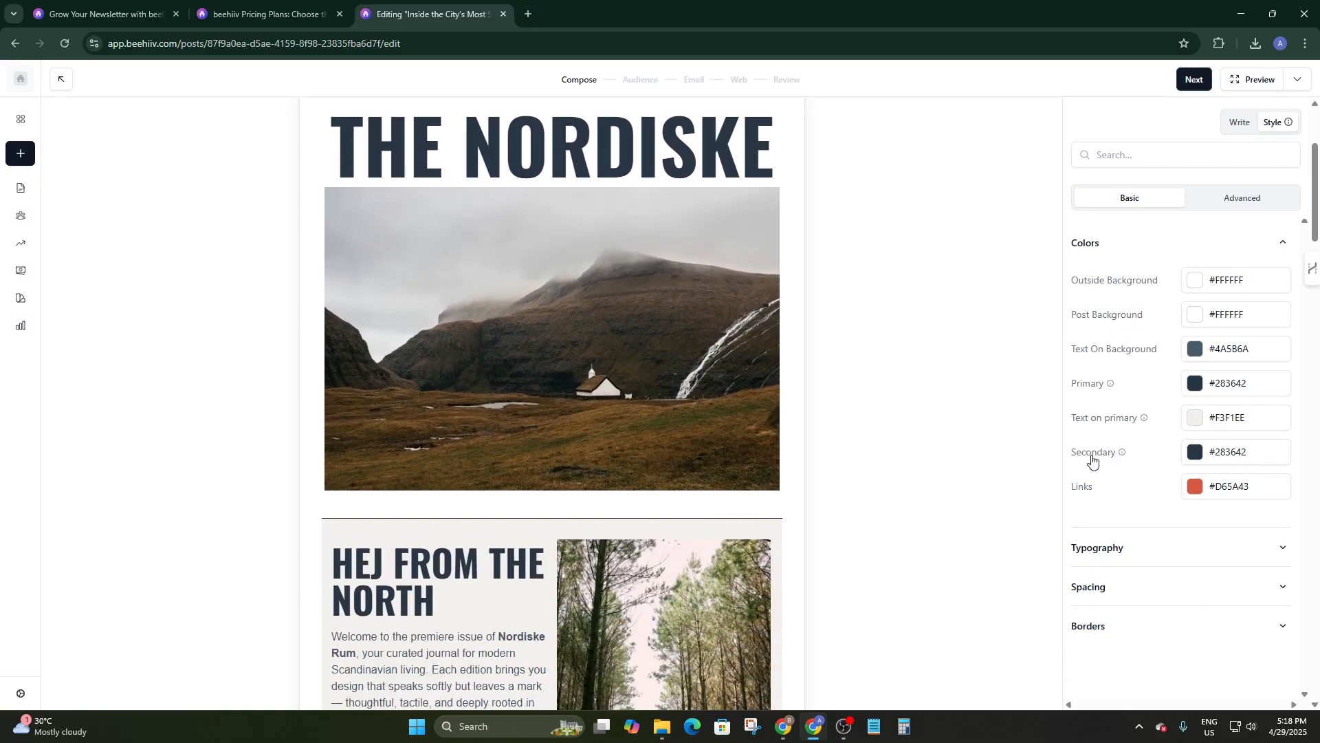
scroll(1131, 498, down, 3)
Review the typography settings, keeping the heading font weight at Bold.
click(1131, 550)
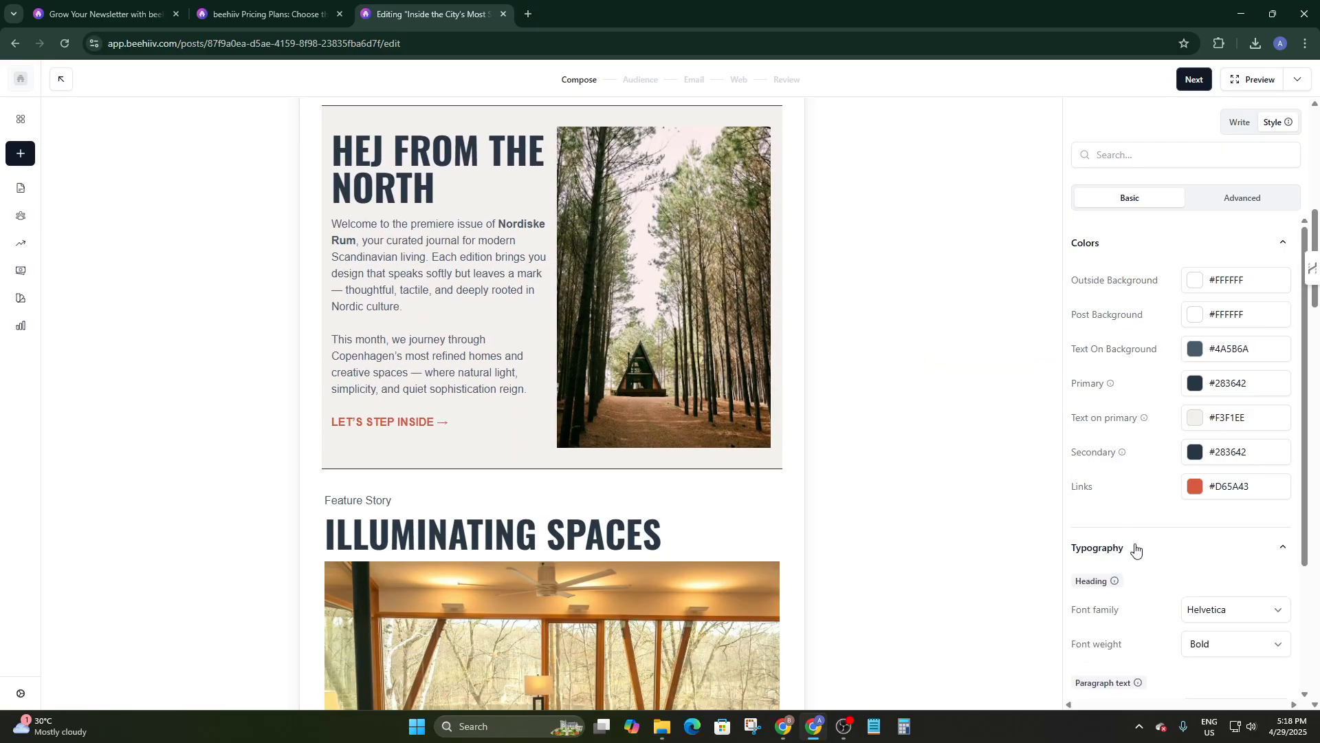
scroll(1145, 543, down, 3)
scroll(836, 516, up, 5)
scroll(836, 509, up, 4)
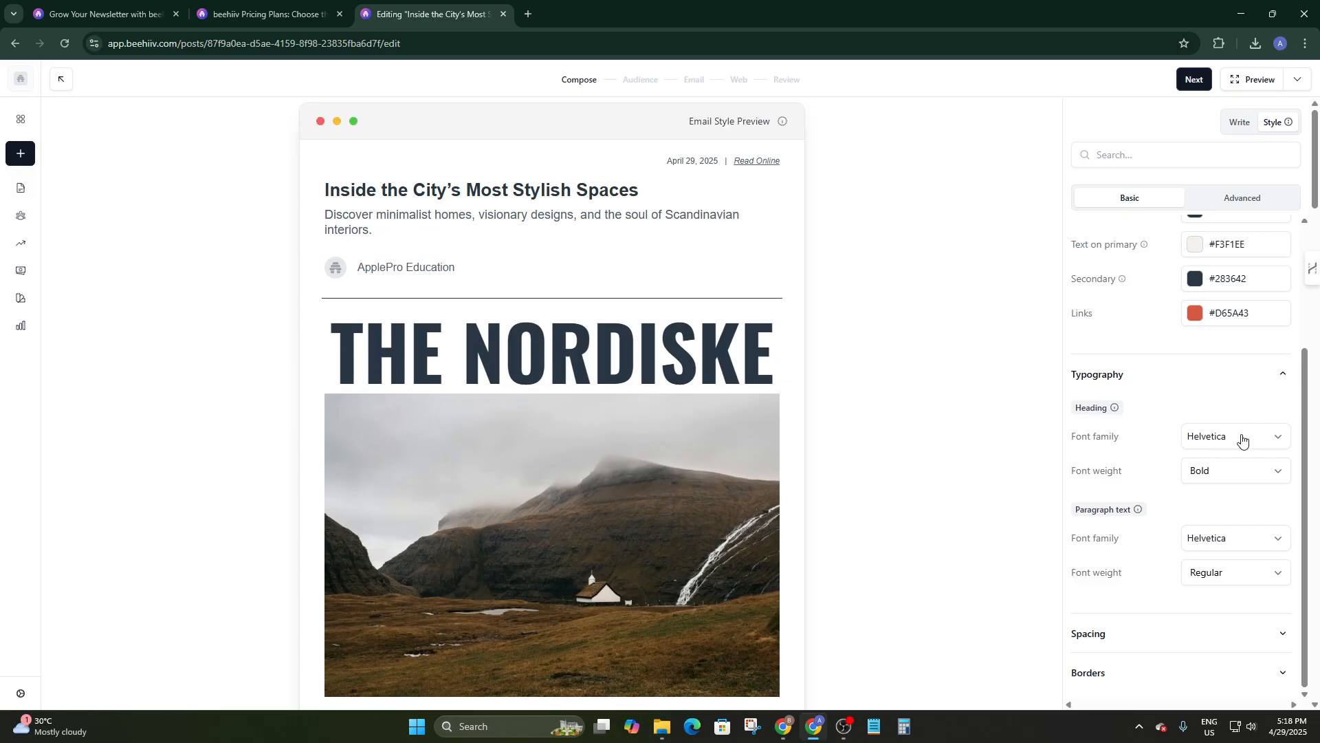
click(1190, 475)
click(1194, 473)
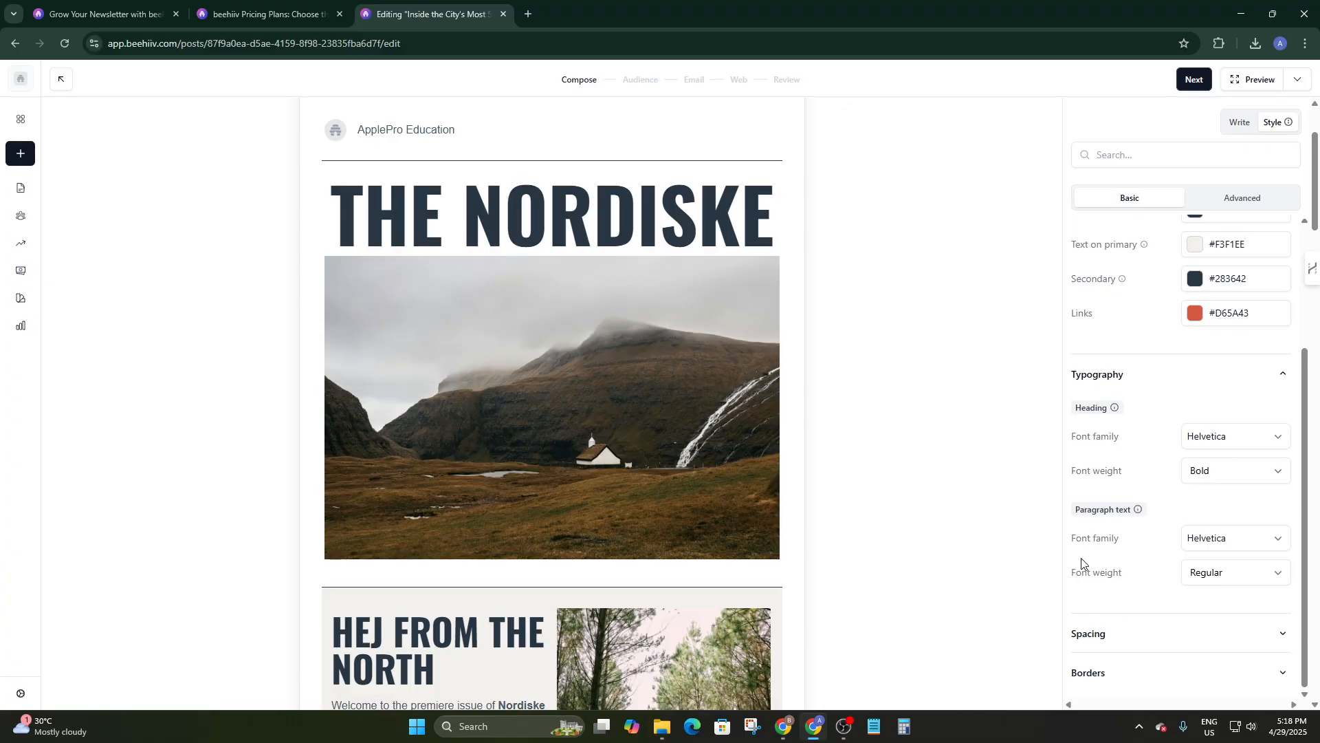
scroll(1173, 580, down, 2)
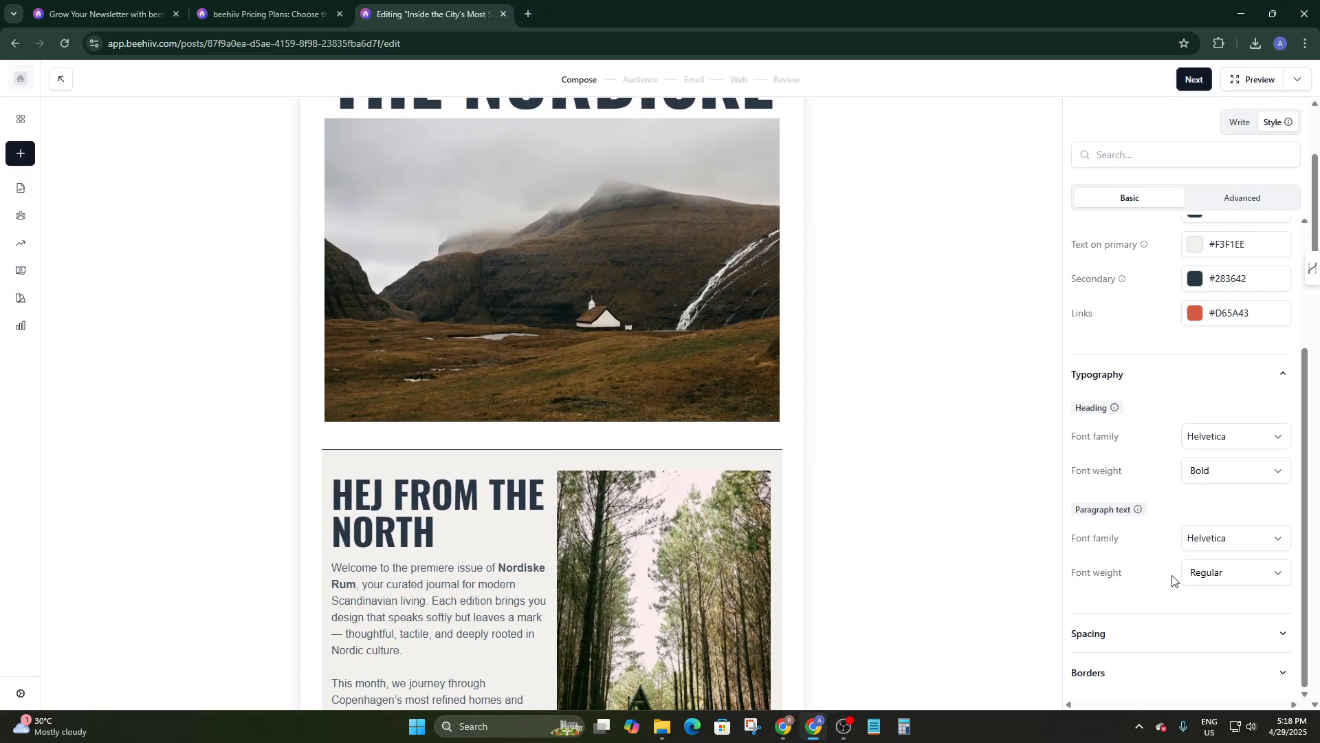
scroll(1164, 585, up, 1)
scroll(1161, 584, down, 1)
Under Spacing, set the overall margin to 8 px and the padding to 14 px.
right_click(1135, 646)
click(1188, 637)
click(1186, 634)
scroll(1190, 619, down, 2)
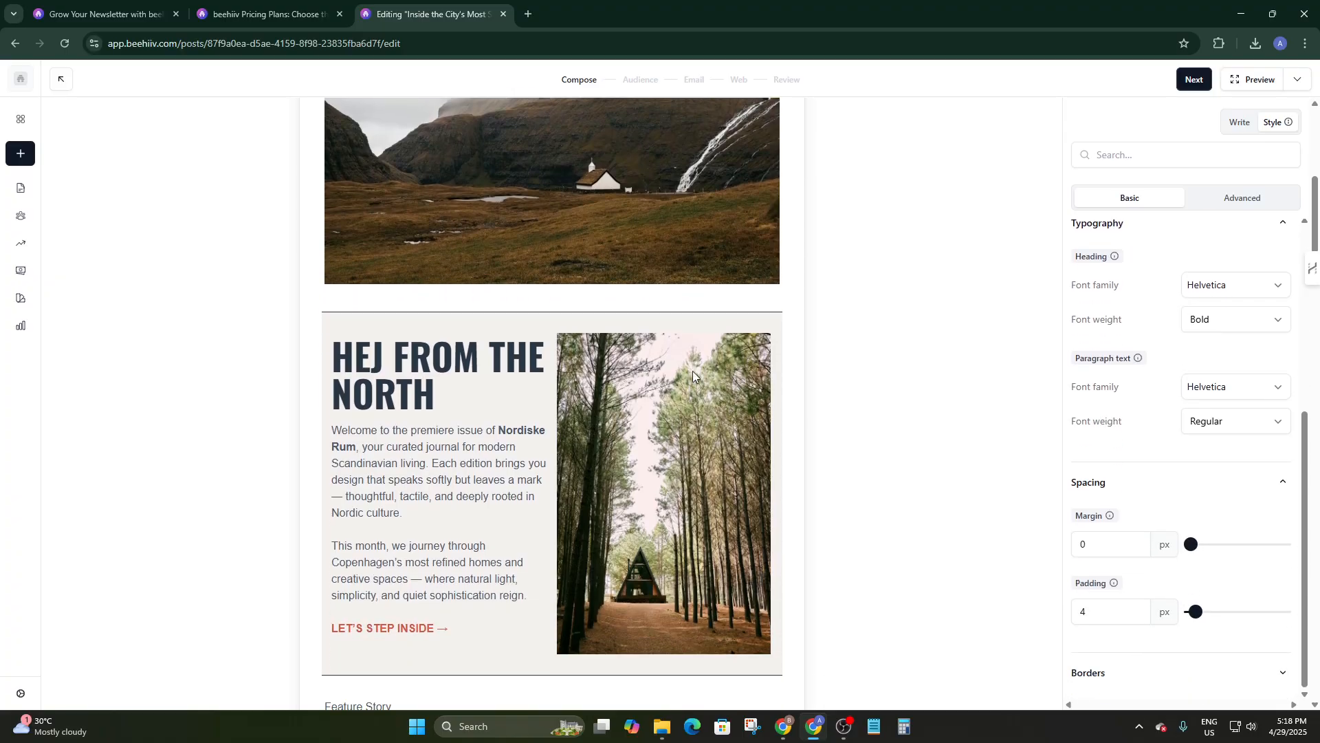
mouse_move(1191, 551)
mouse_down()
mouse_move(1217, 550)
mouse_move(1201, 550)
mouse_up()
mouse_move(1196, 612)
mouse_down()
mouse_move(1217, 612)
mouse_move(1206, 618)
mouse_up()
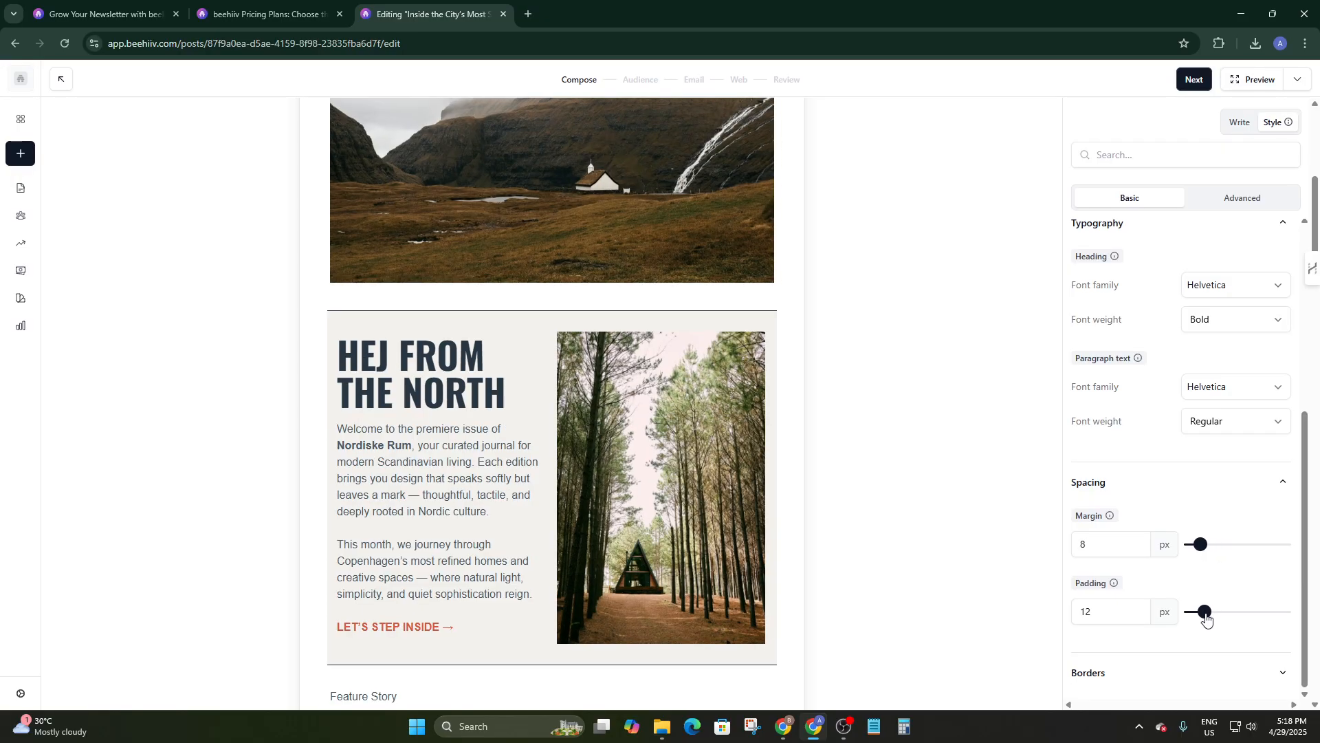
click(1099, 673)
scroll(1107, 502, up, 6)
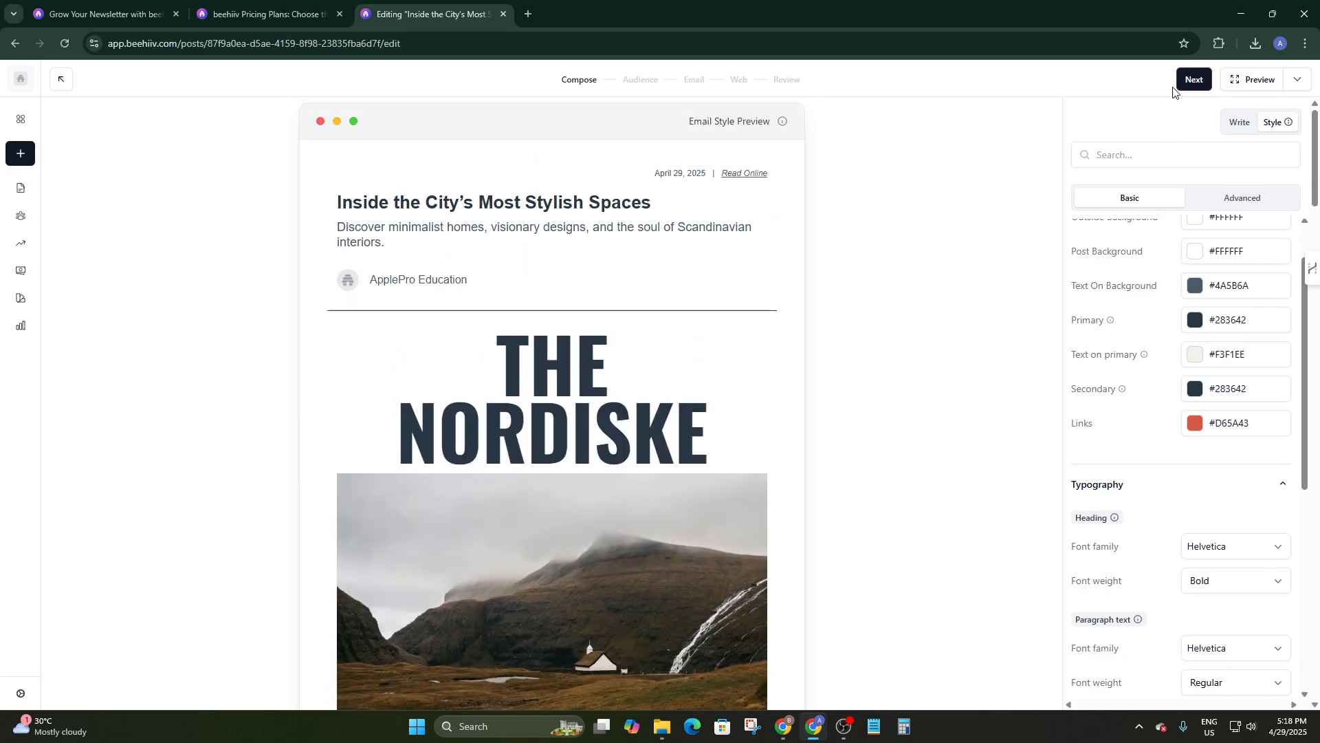
In the advanced style options, set the canvas background colour to pale pink #FCF5F5.
click(1232, 200)
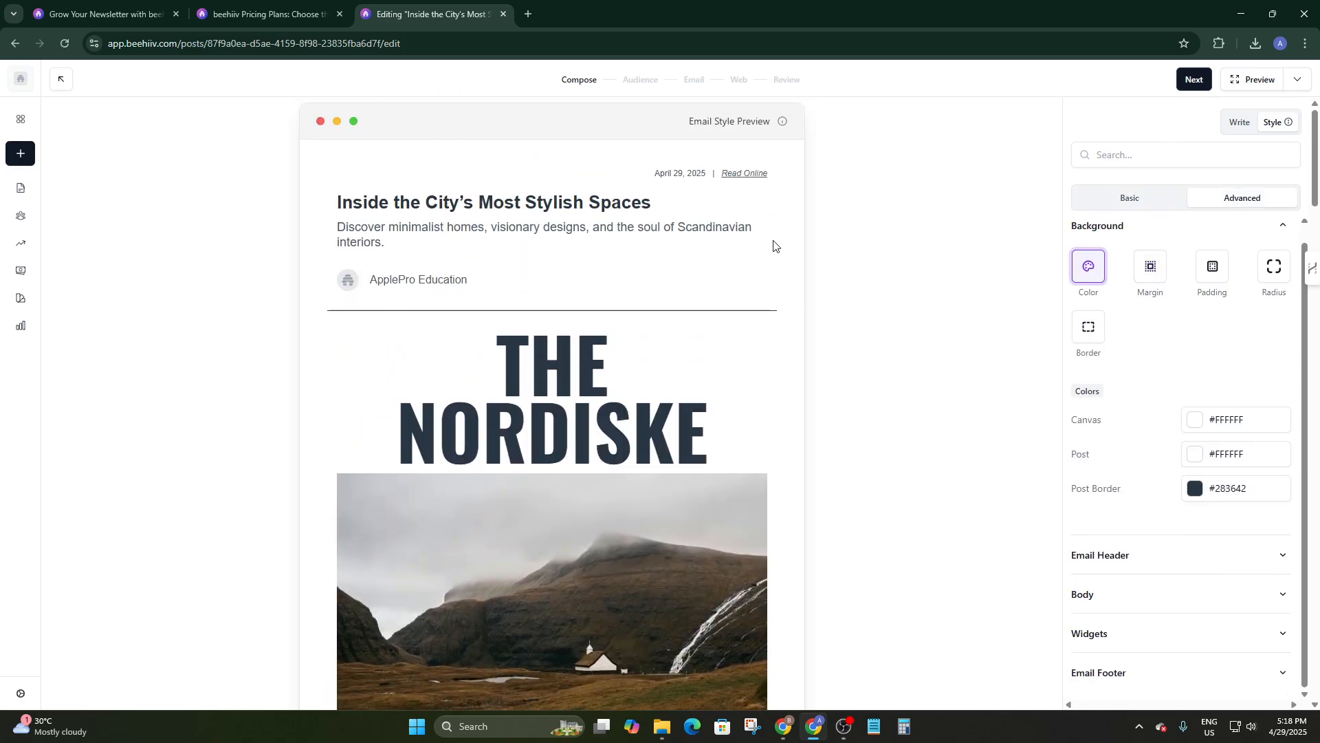
scroll(733, 242, down, 7)
scroll(732, 242, up, 7)
click(1150, 270)
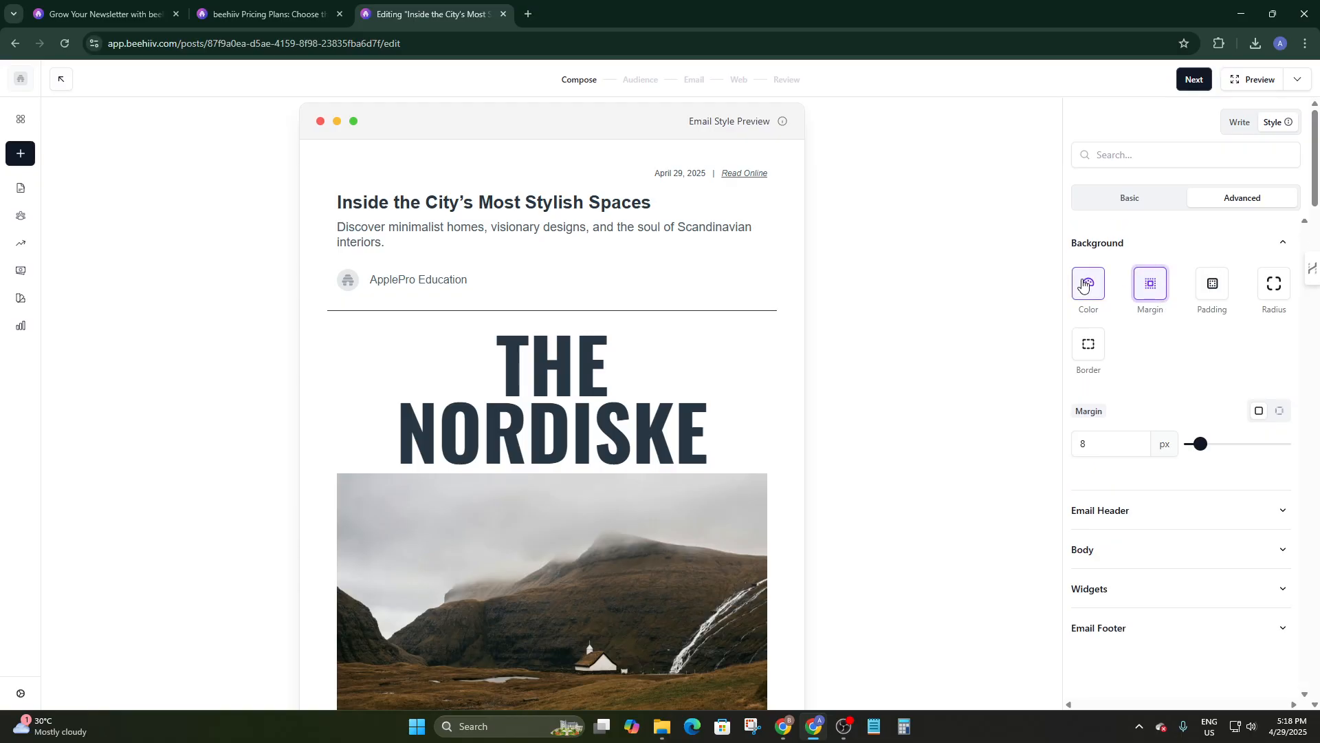
click(1090, 281)
scroll(1171, 377, down, 1)
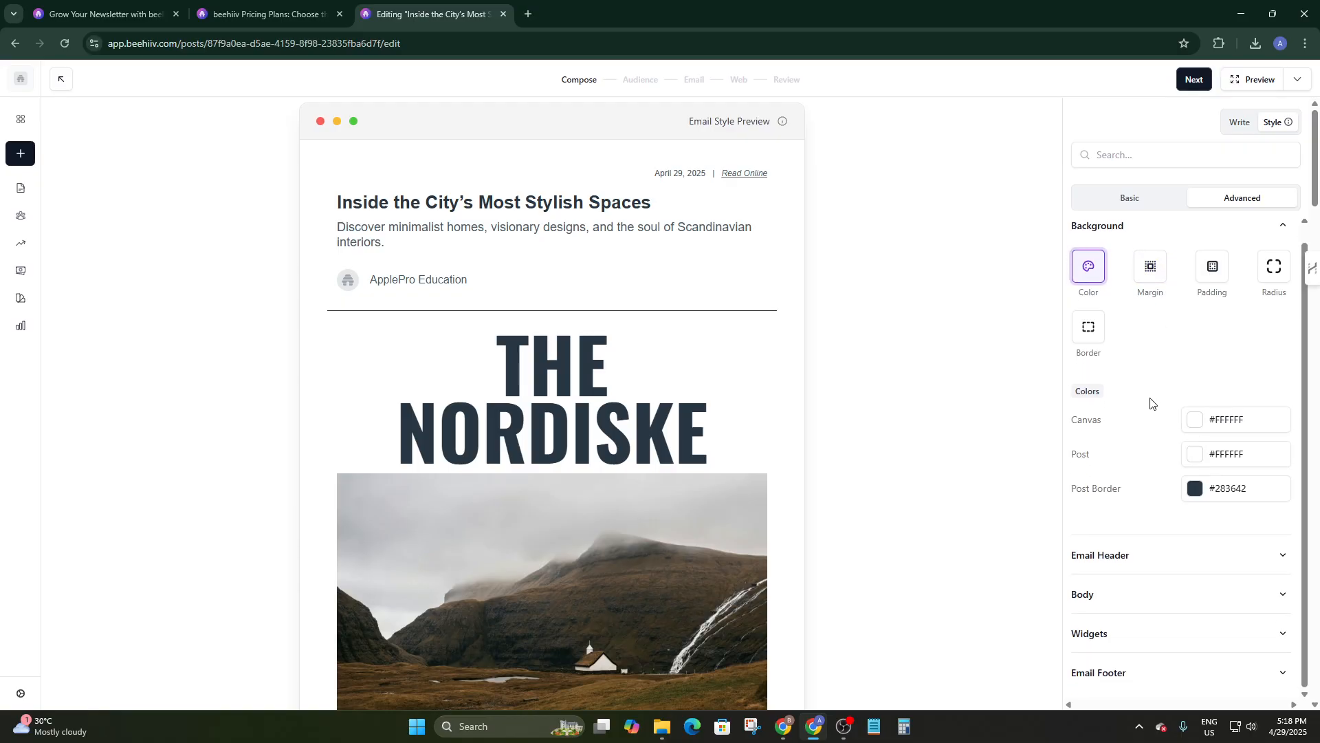
click(1194, 421)
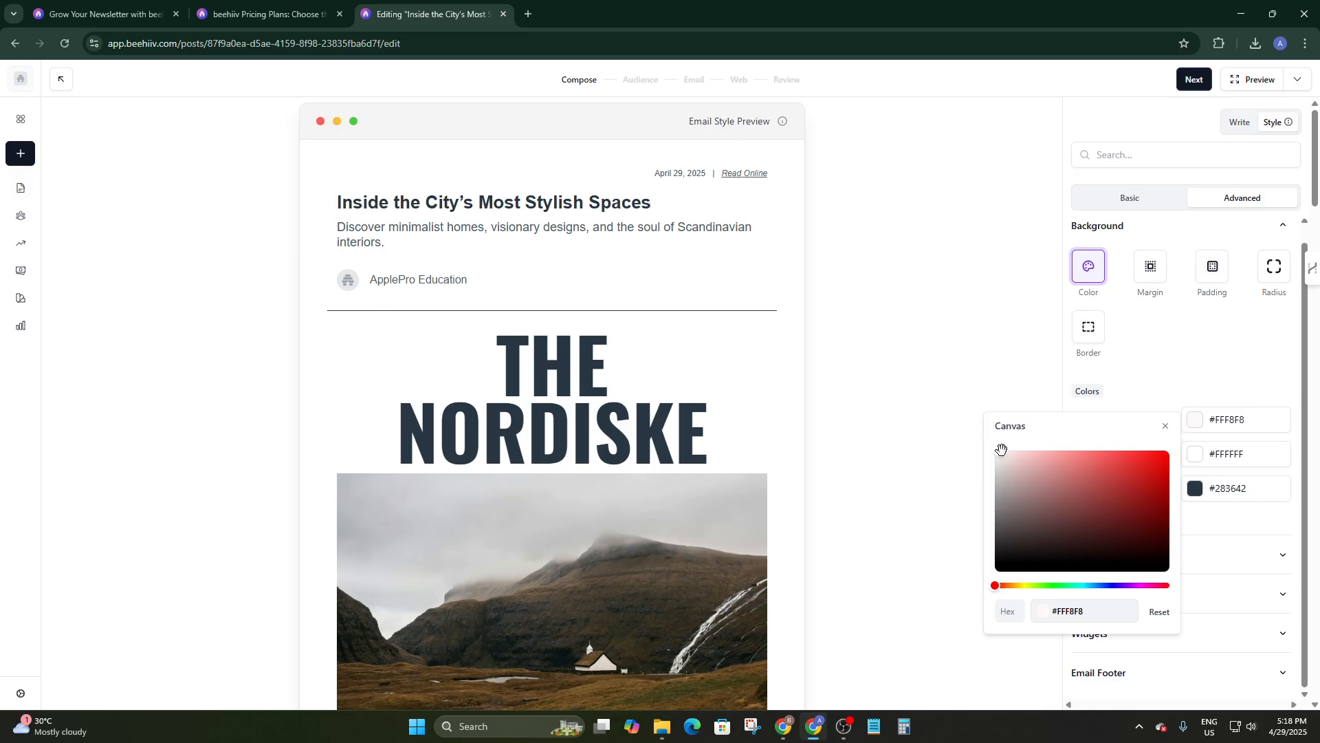
mouse_move(1001, 448)
mouse_down()
mouse_move(1018, 468)
mouse_move(991, 459)
mouse_move(999, 451)
mouse_up()
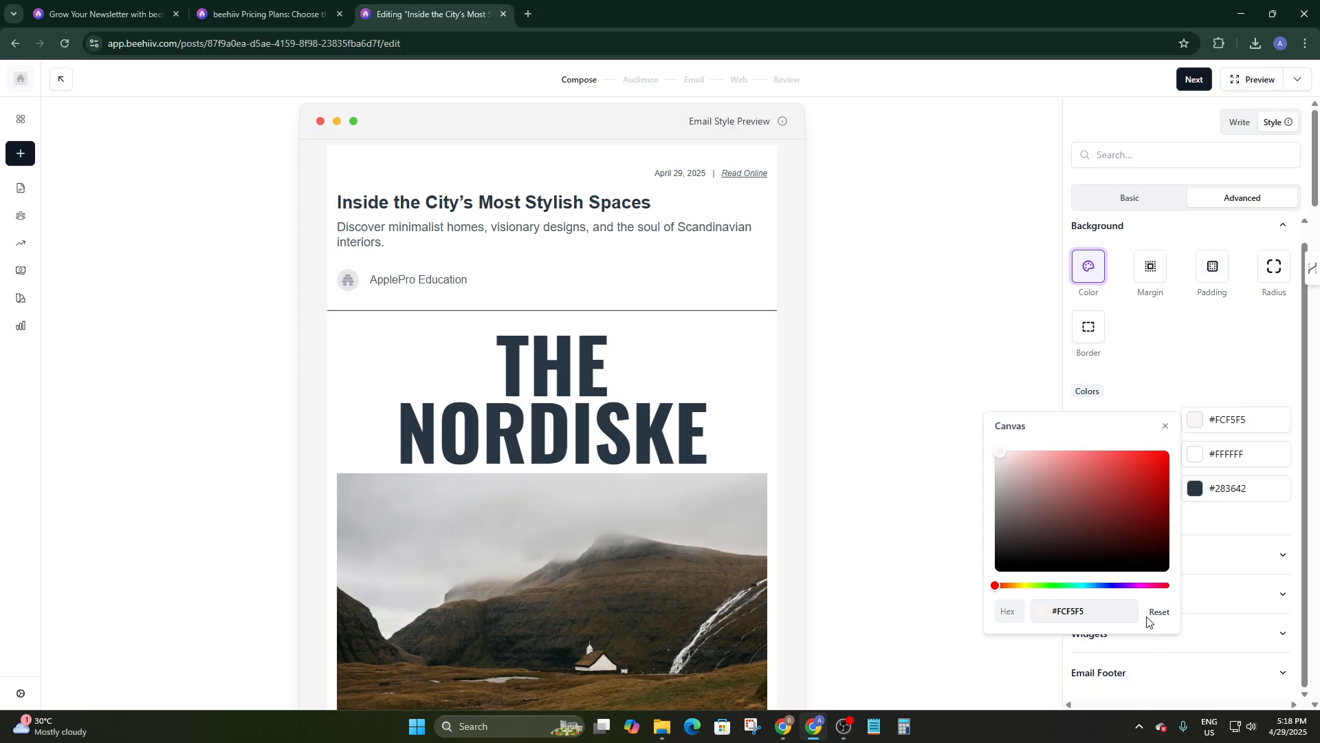
click(1042, 326)
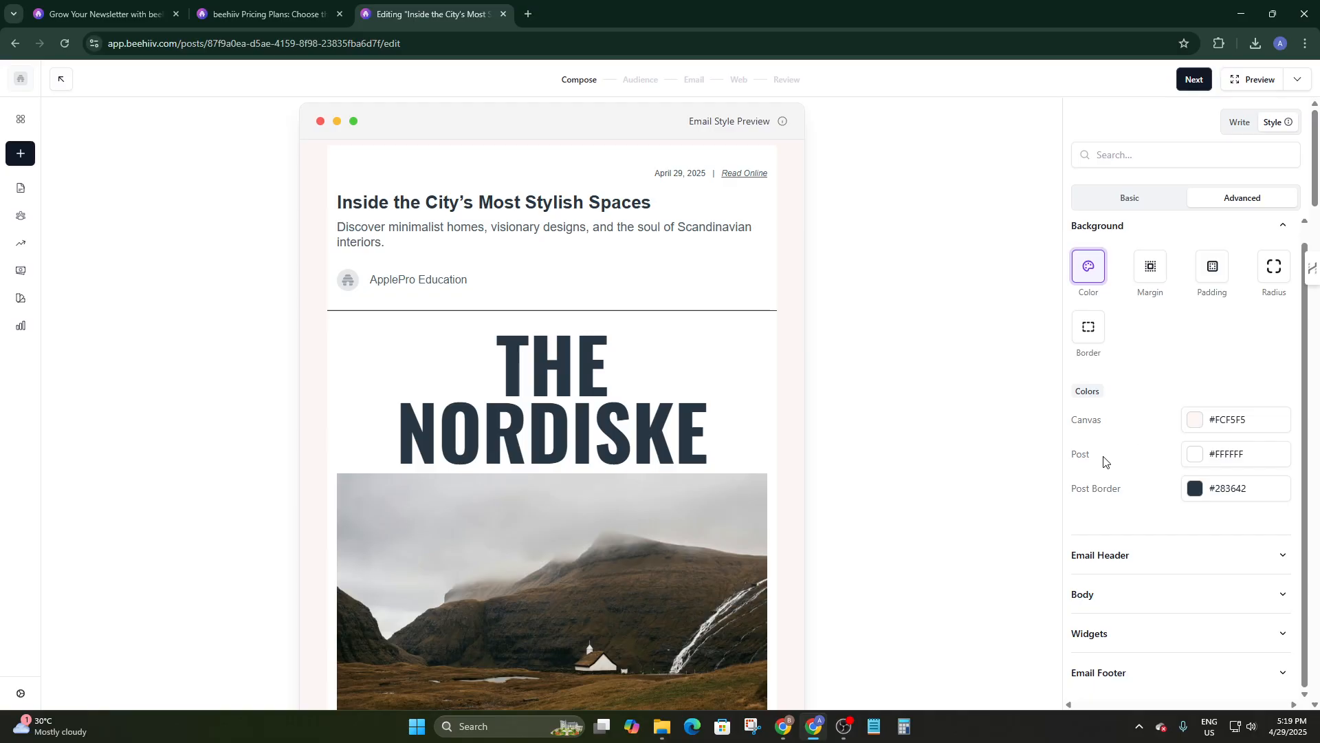
Set the post background colour to light red #E89C9C.
click(1196, 456)
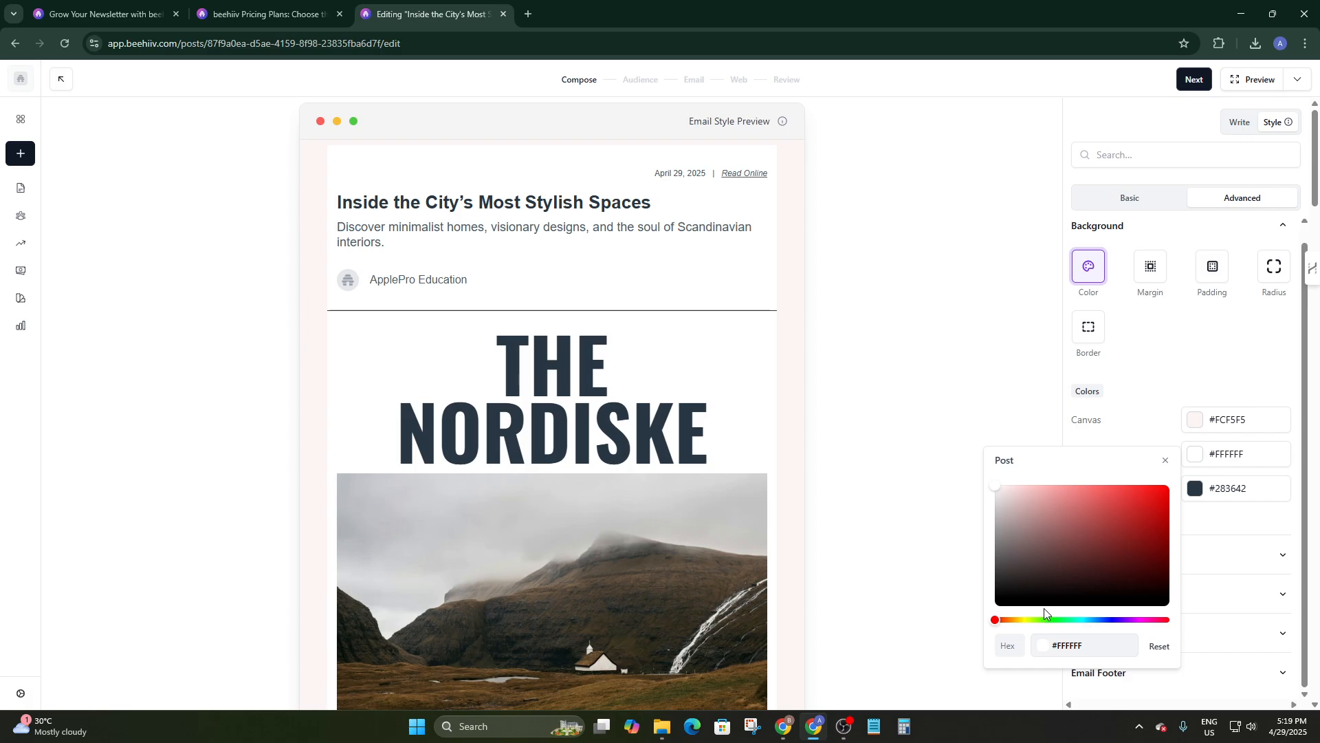
drag(1007, 485, 1052, 495)
click(1144, 397)
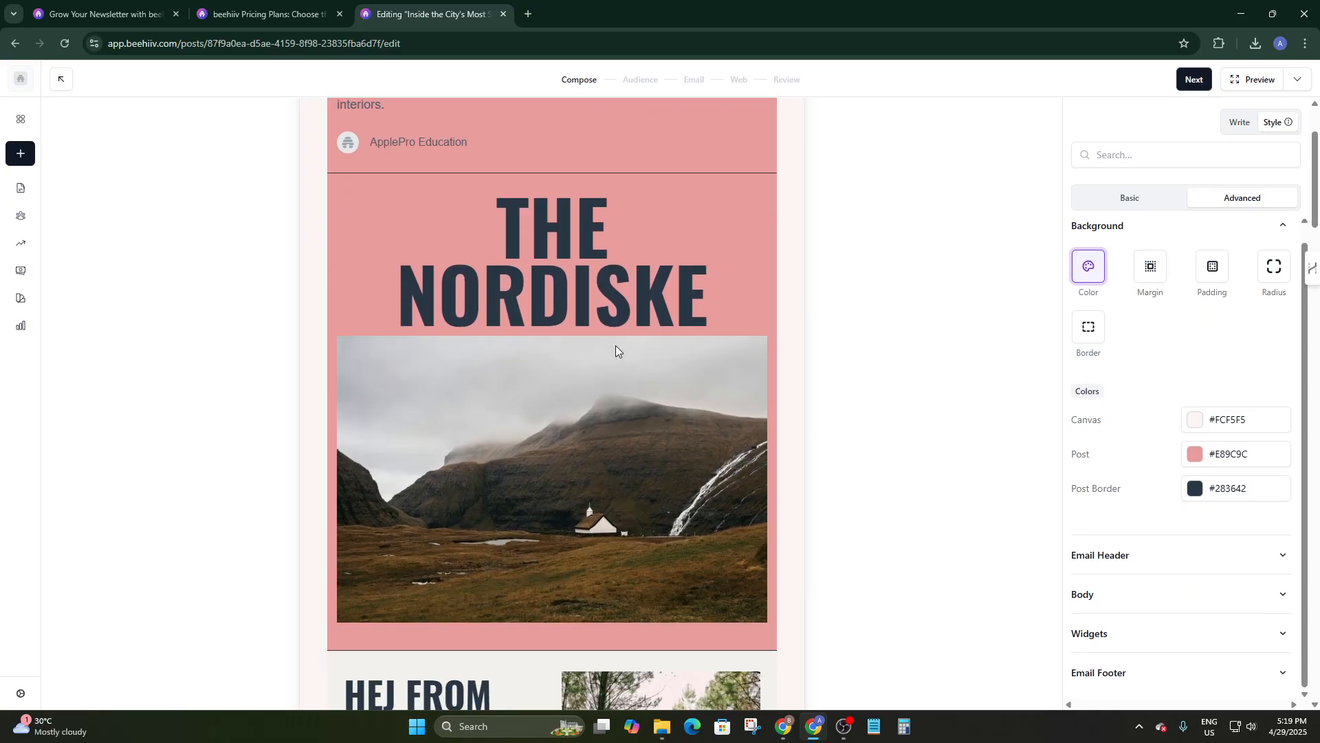
click(1147, 556)
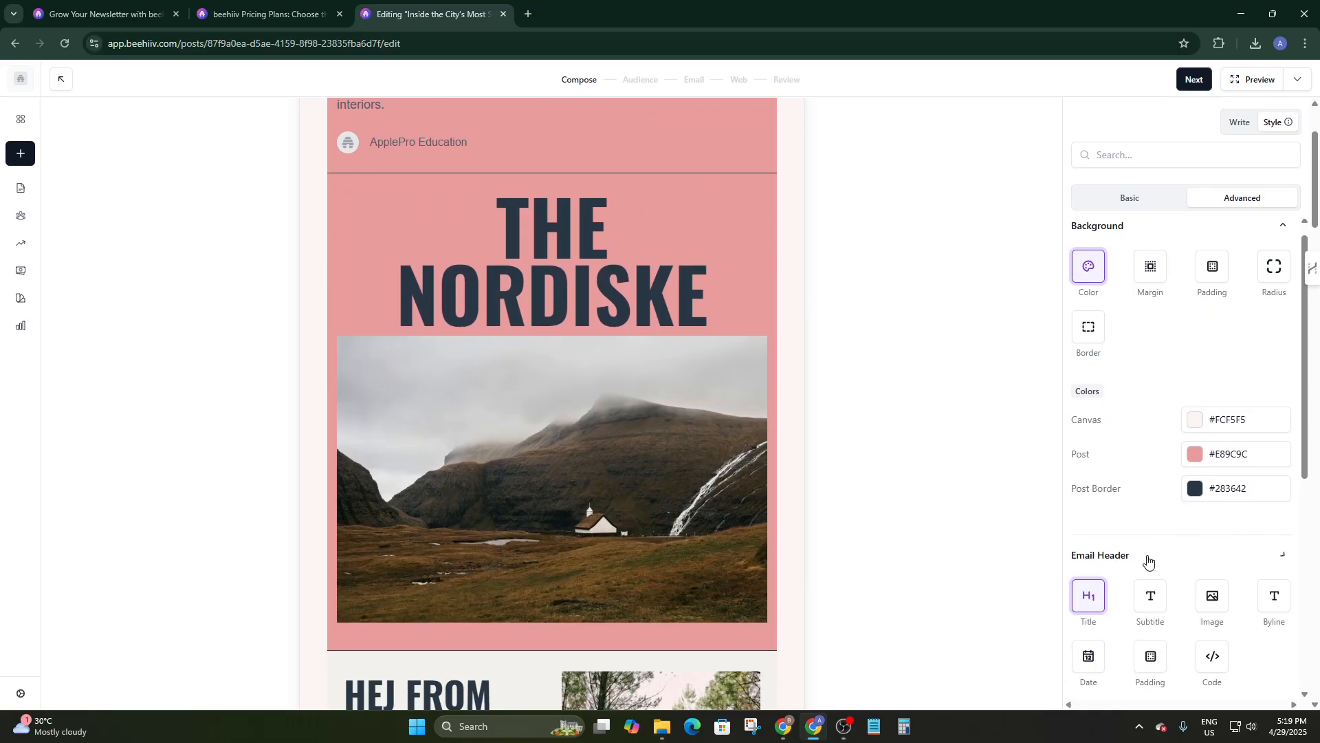
scroll(1124, 516, down, 2)
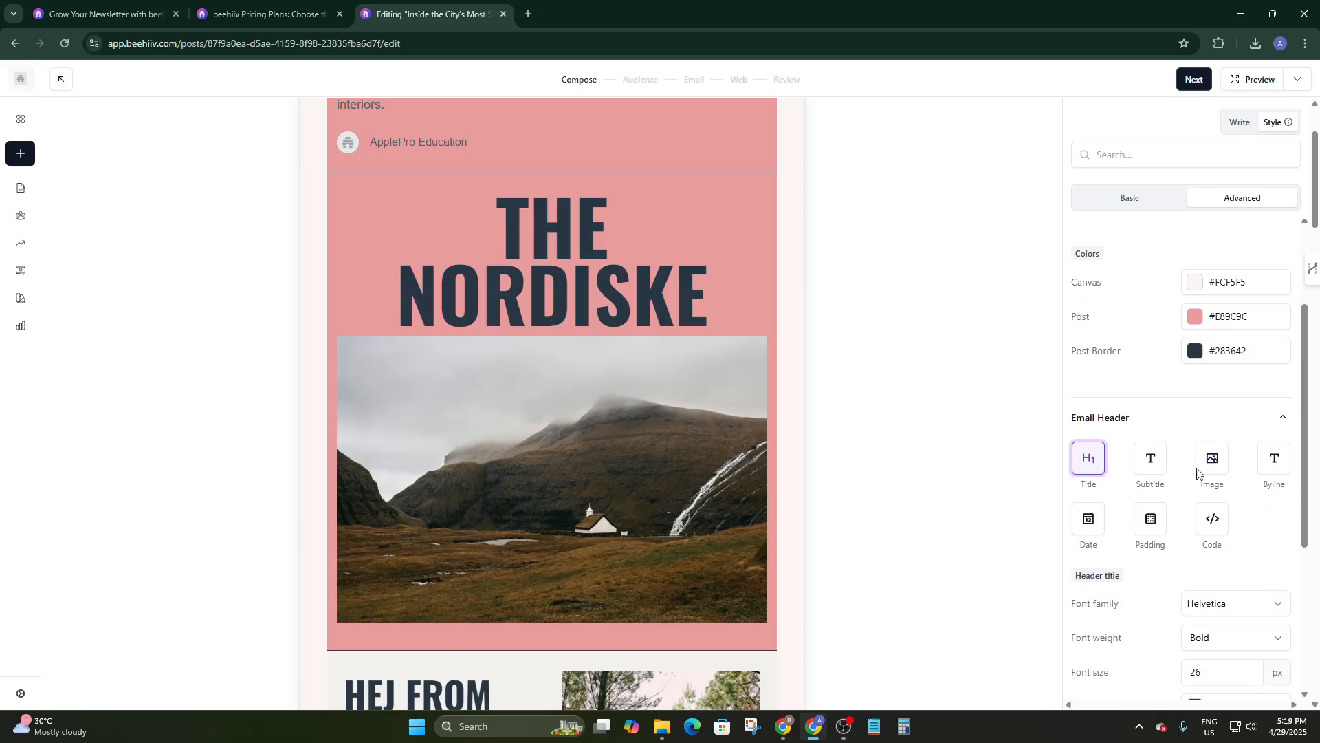
scroll(1253, 482, down, 2)
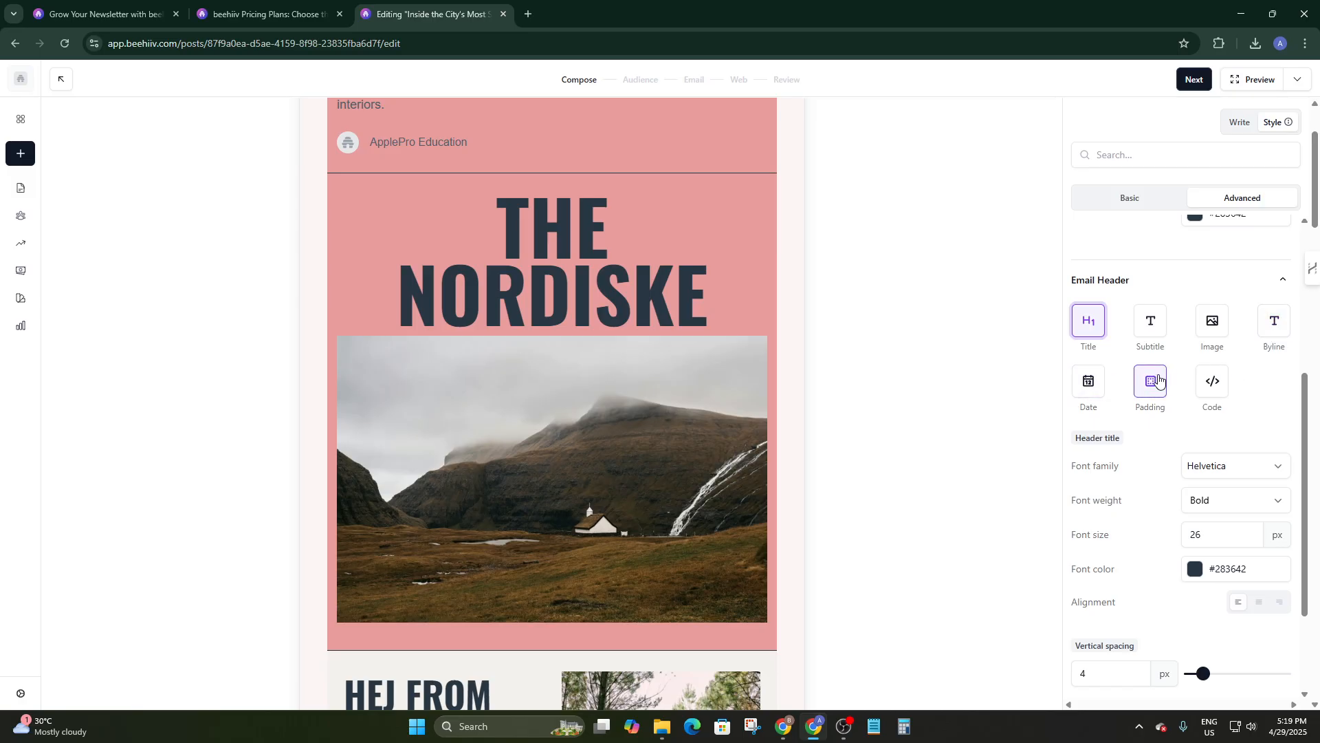
scroll(1105, 457, down, 4)
scroll(1135, 523, down, 2)
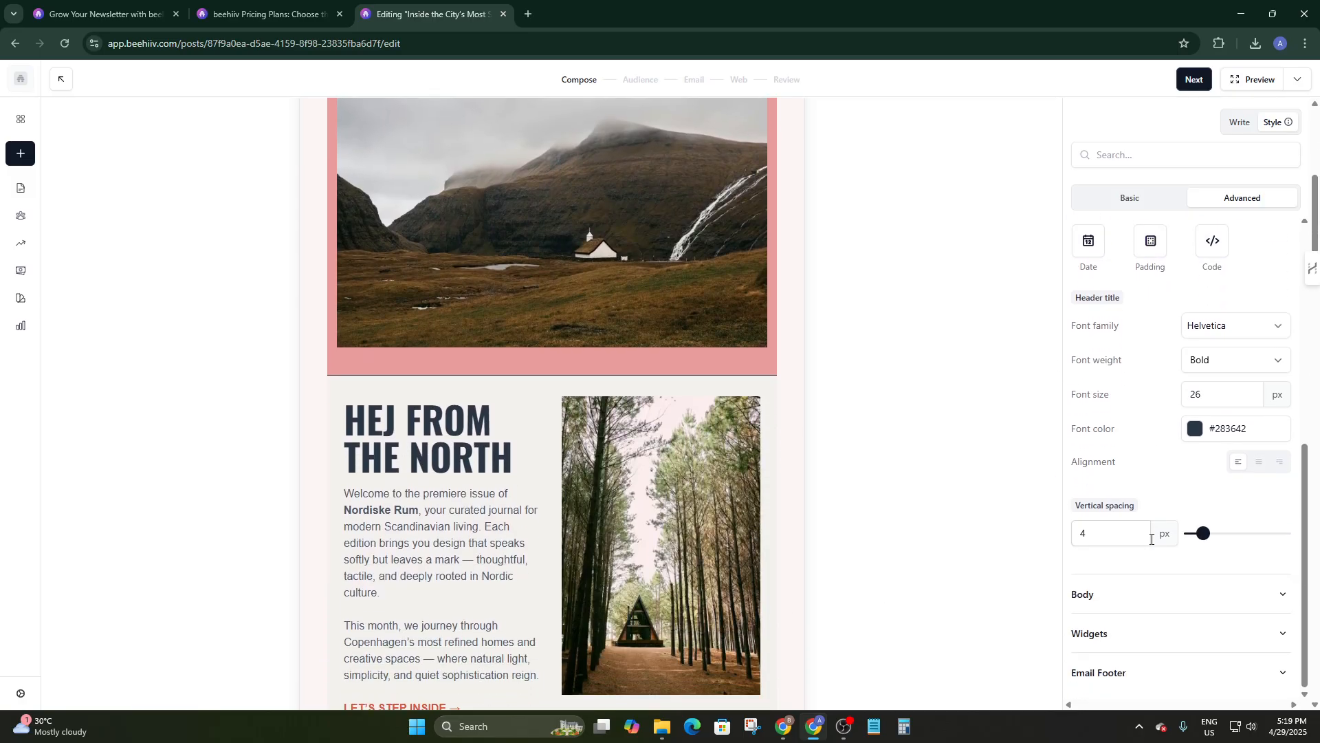
click(1096, 604)
scroll(1155, 571, down, 3)
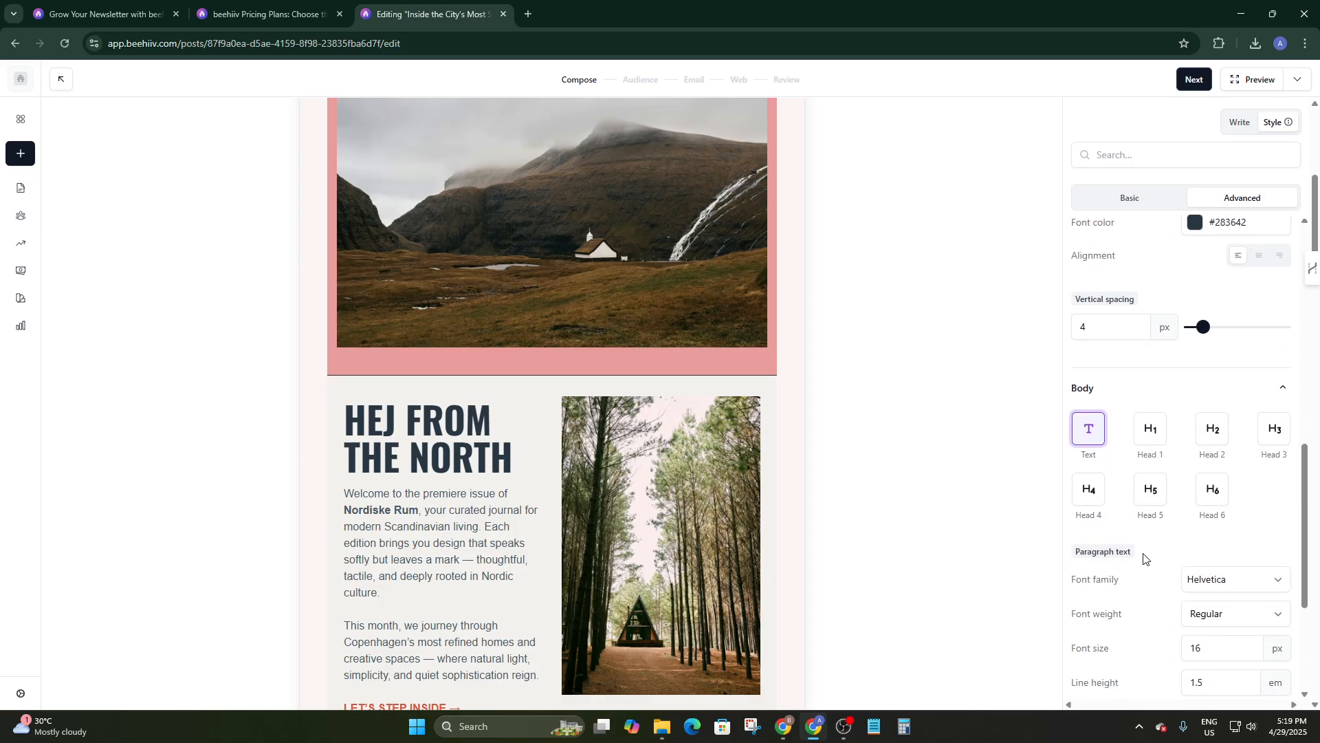
scroll(1110, 419, down, 3)
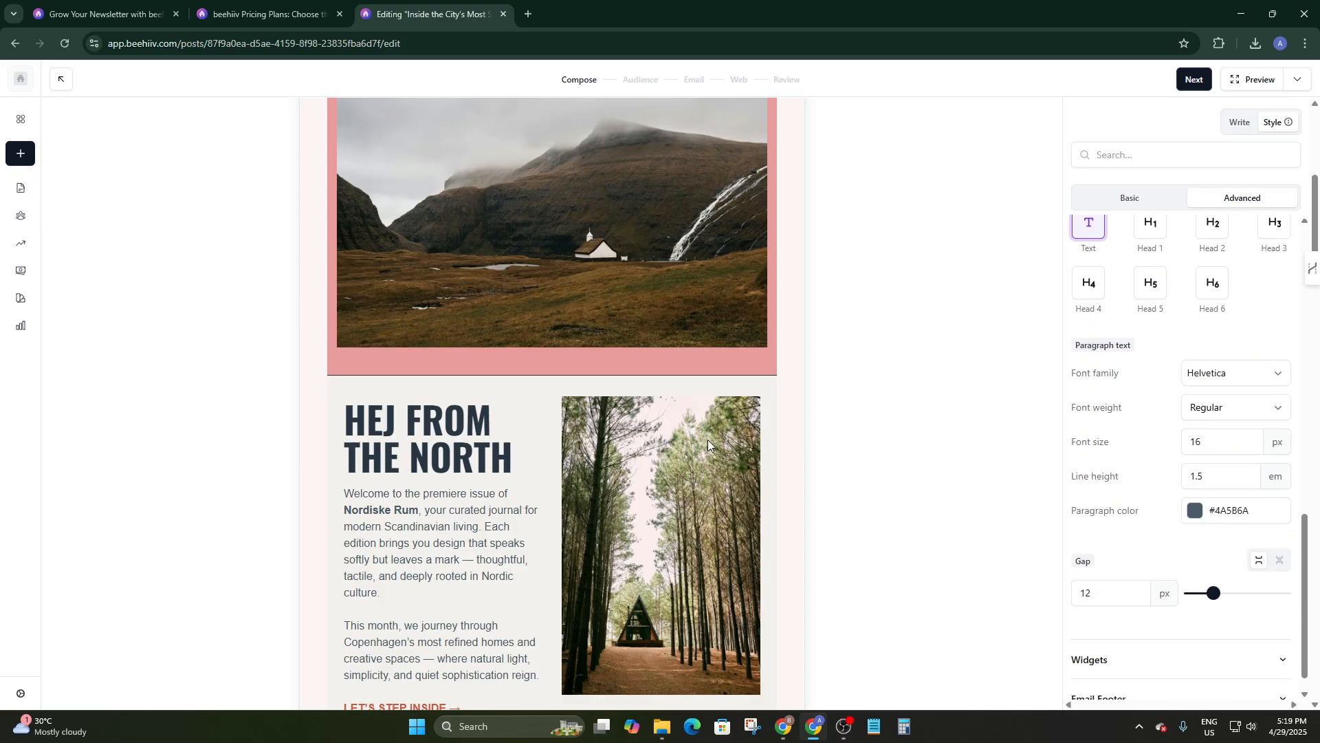
scroll(694, 438, up, 5)
scroll(1100, 344, up, 3)
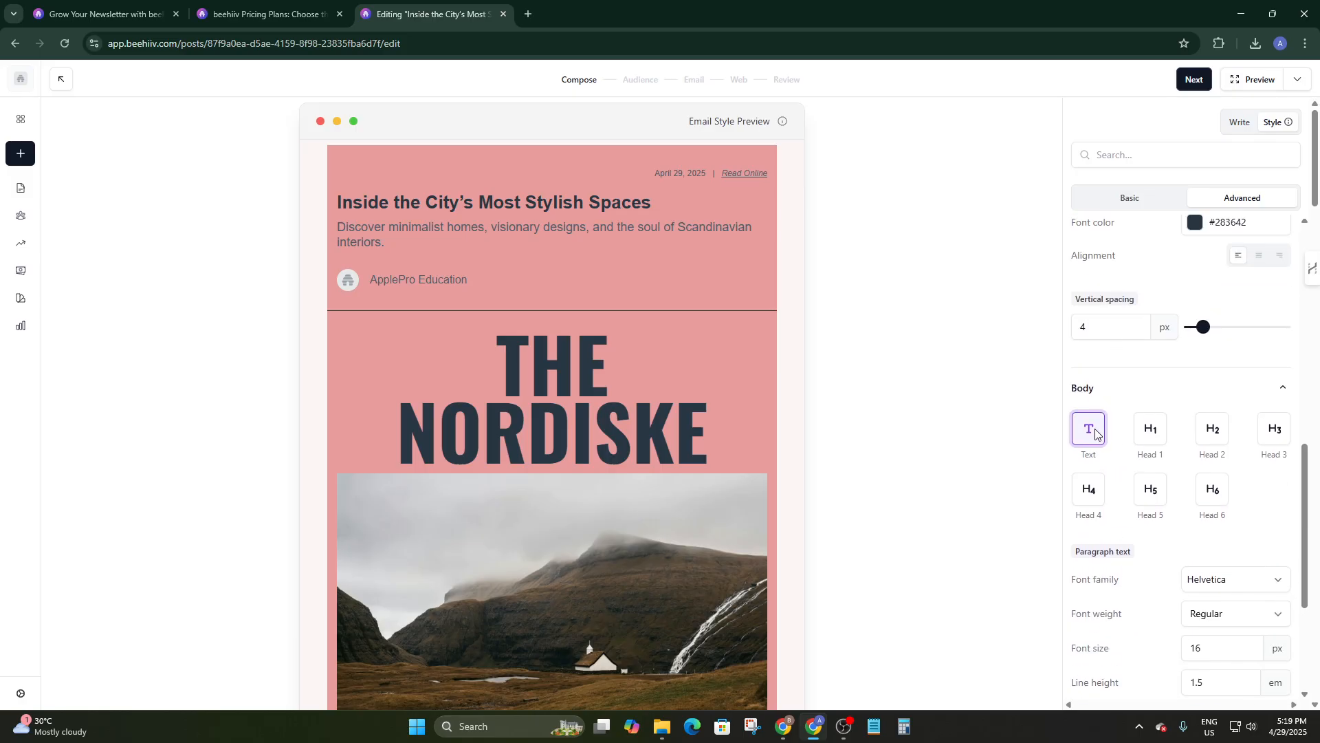
scroll(1107, 409, down, 1)
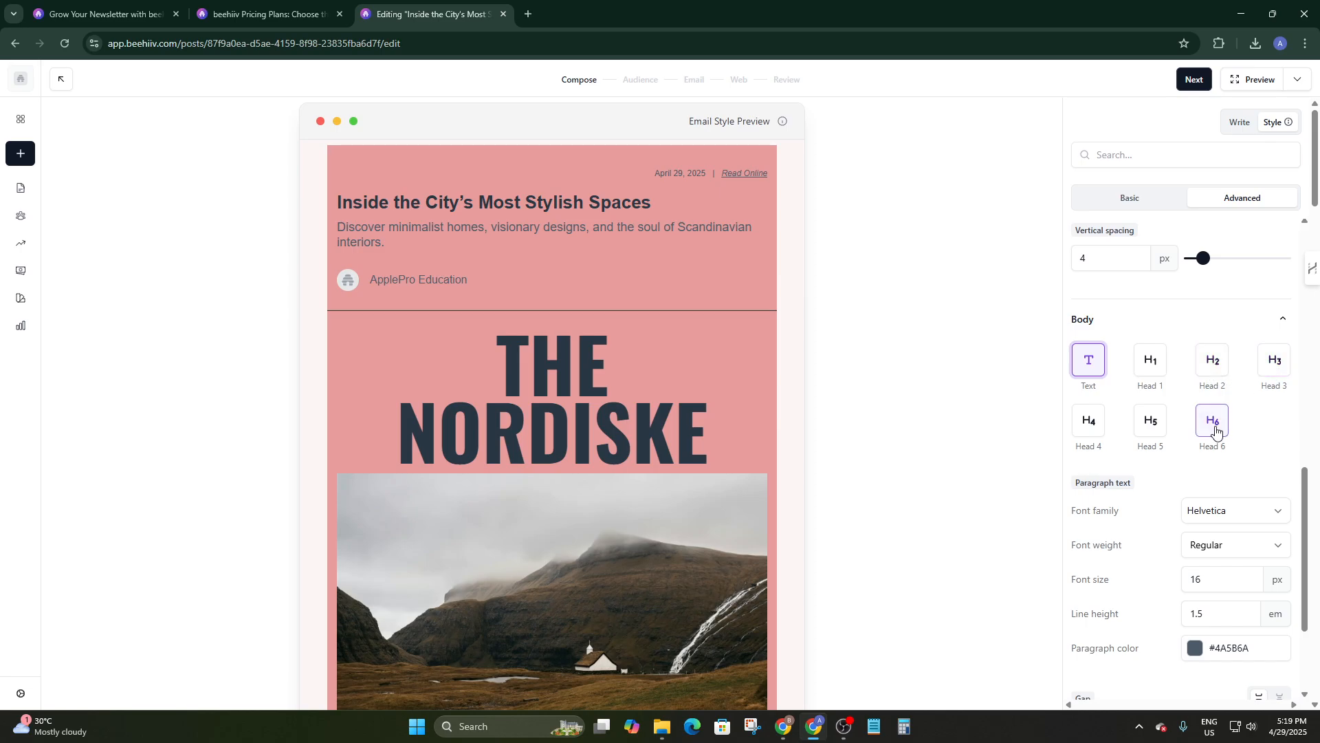
scroll(1163, 427, down, 2)
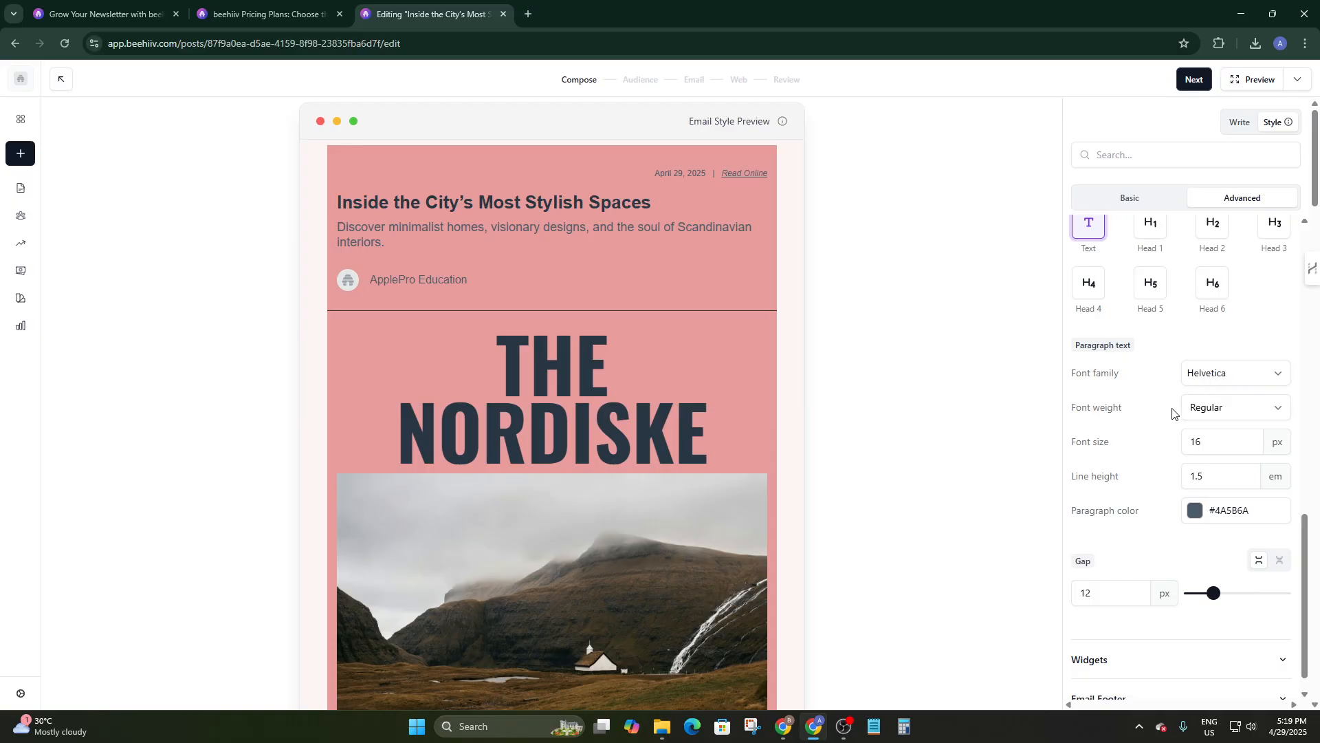
click(1210, 410)
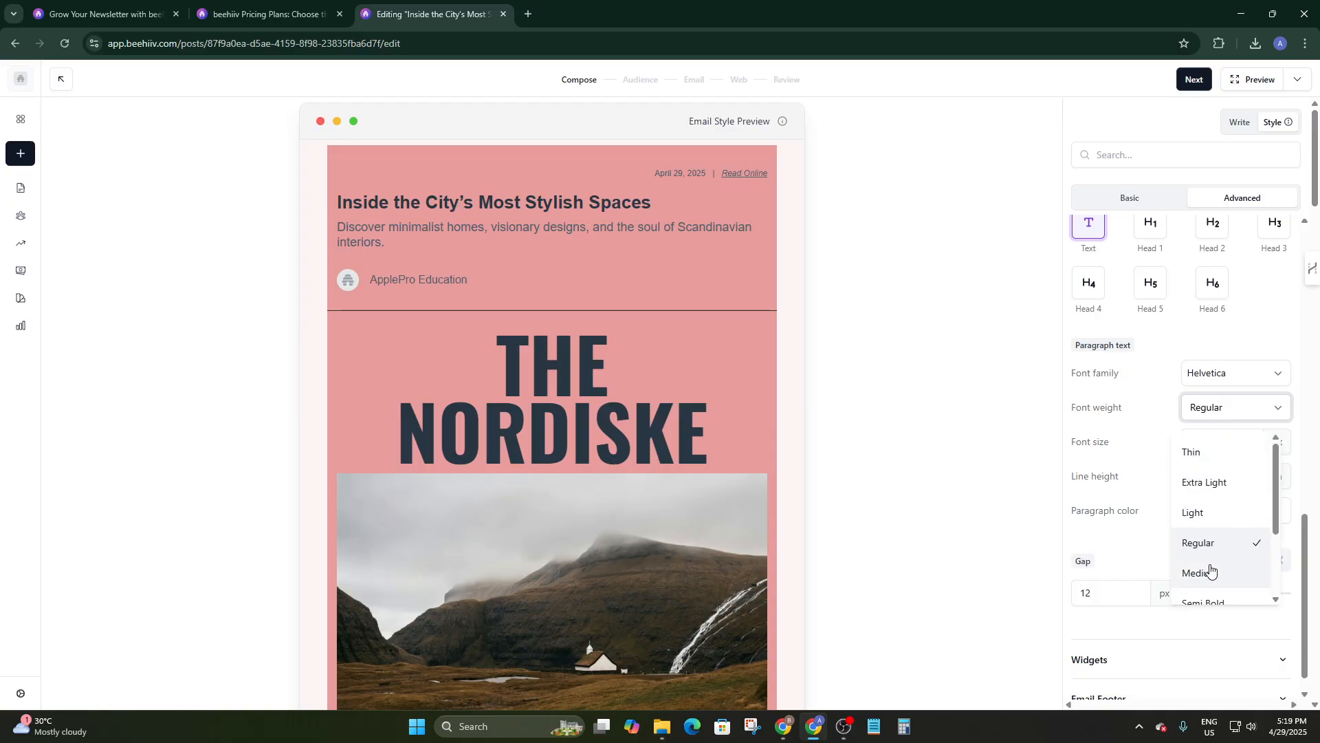
scroll(1205, 484, down, 2)
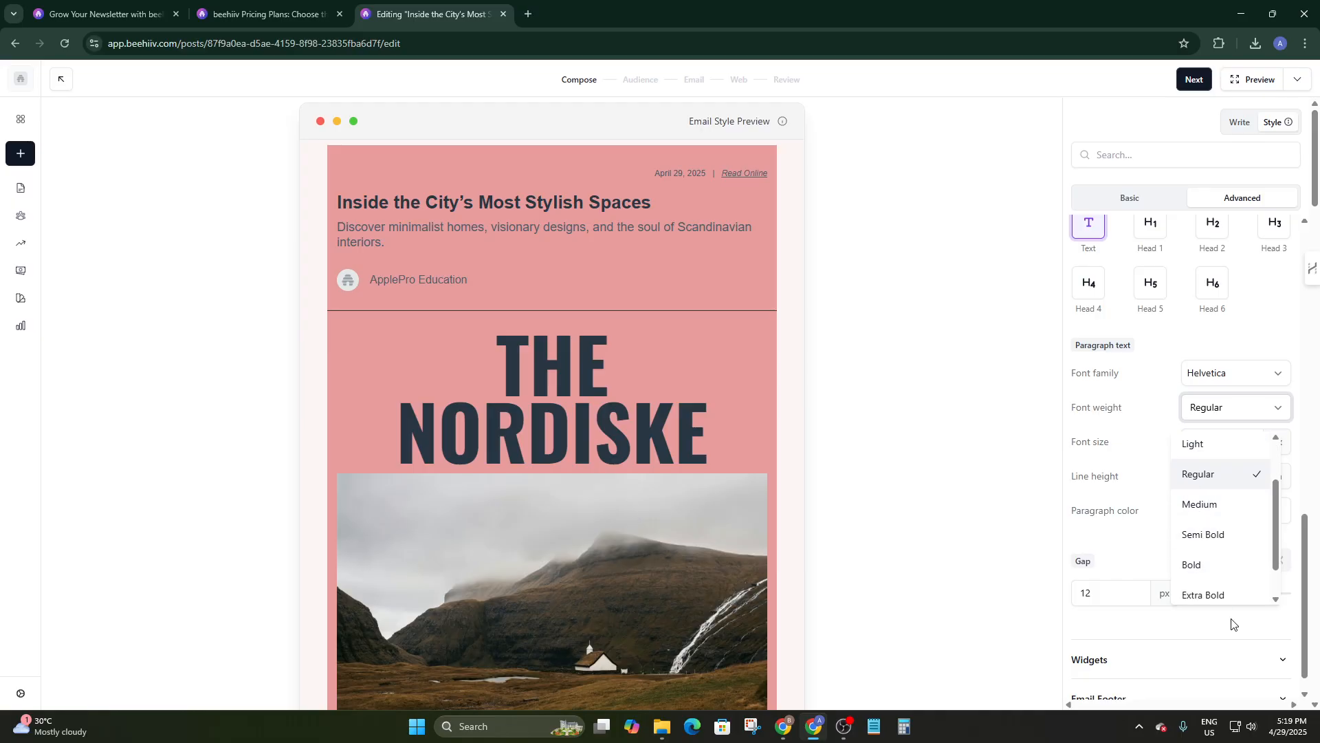
click(1145, 483)
scroll(1155, 492, down, 3)
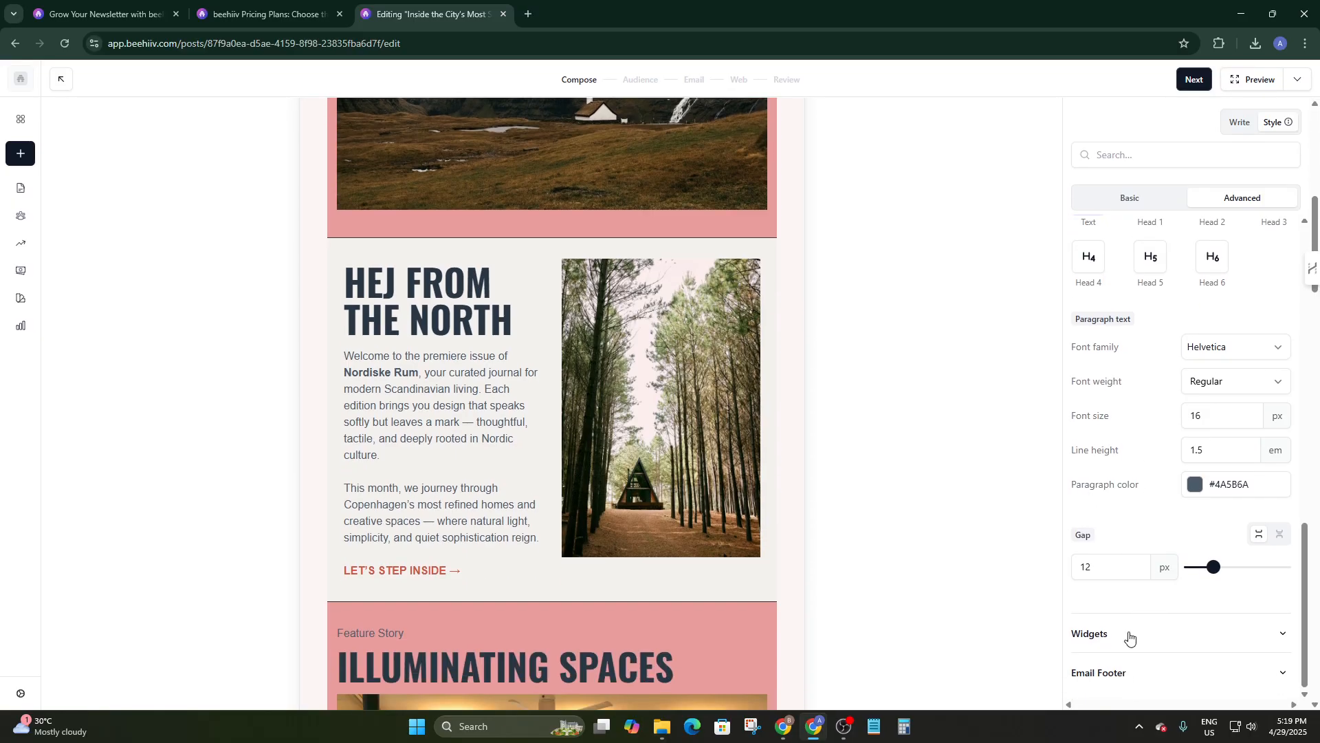
click(1125, 633)
scroll(1155, 539, down, 4)
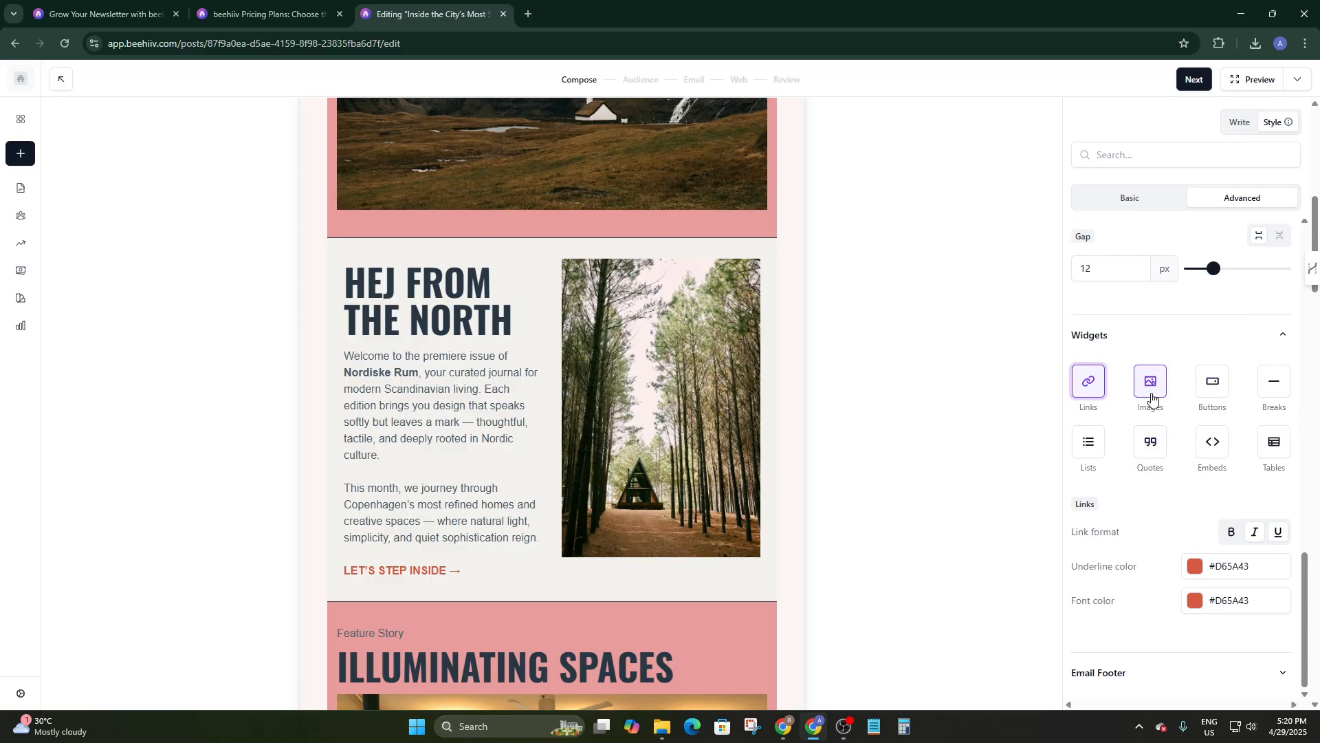
scroll(752, 407, down, 19)
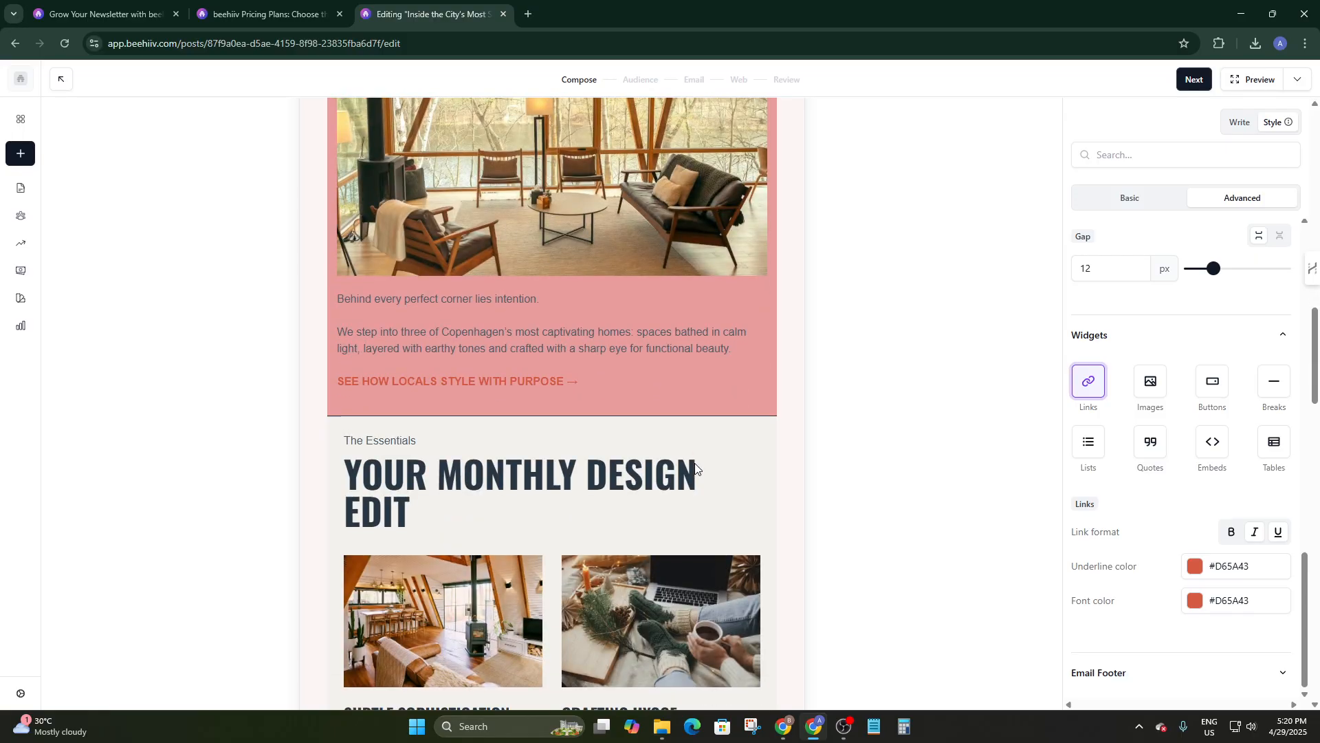
scroll(681, 425, down, 15)
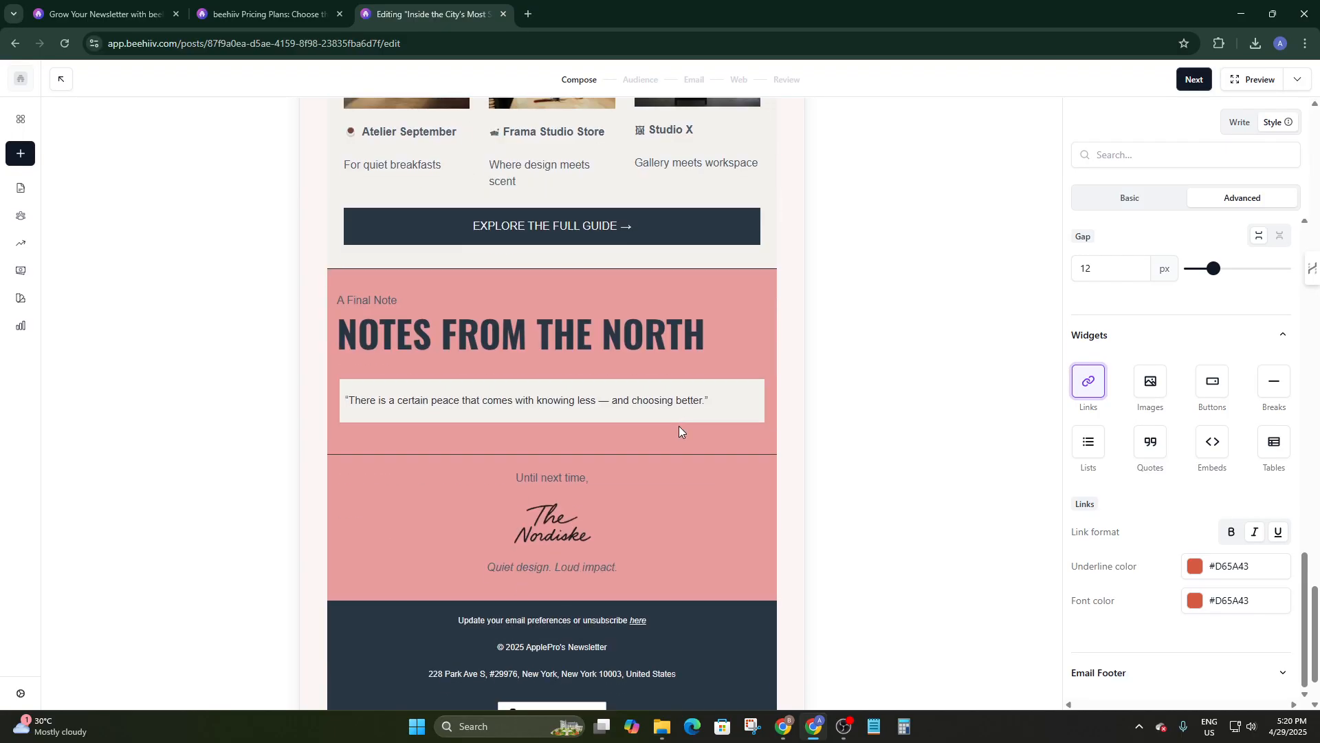
scroll(623, 444, up, 4)
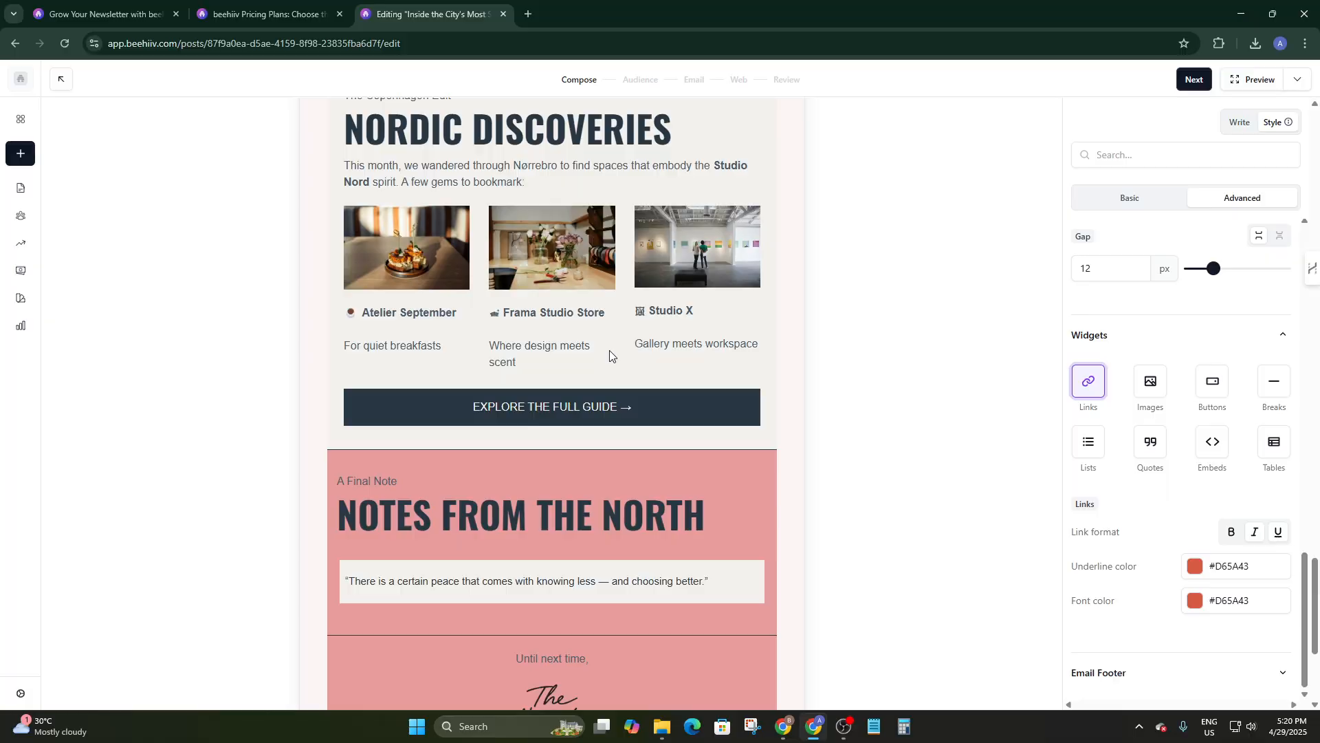
scroll(609, 355, up, 3)
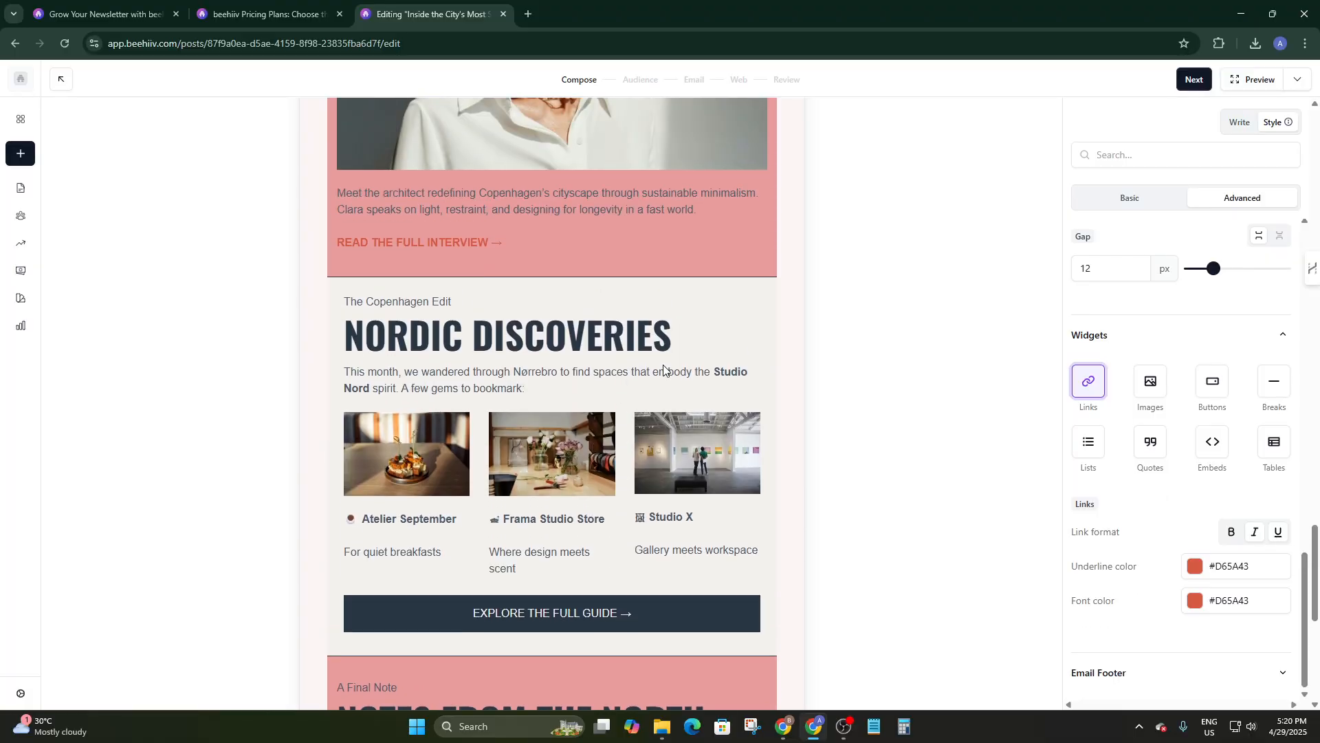
click(1151, 382)
scroll(1186, 495, down, 2)
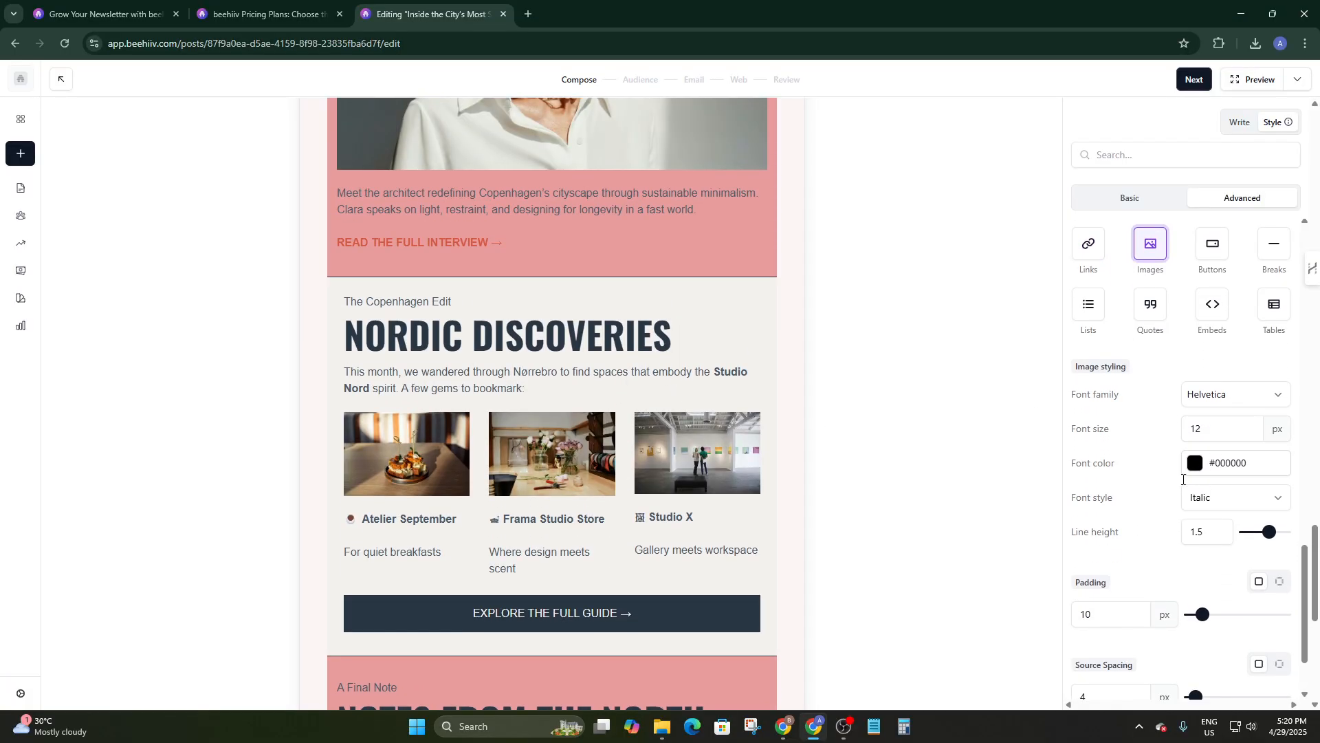
scroll(1183, 479, down, 2)
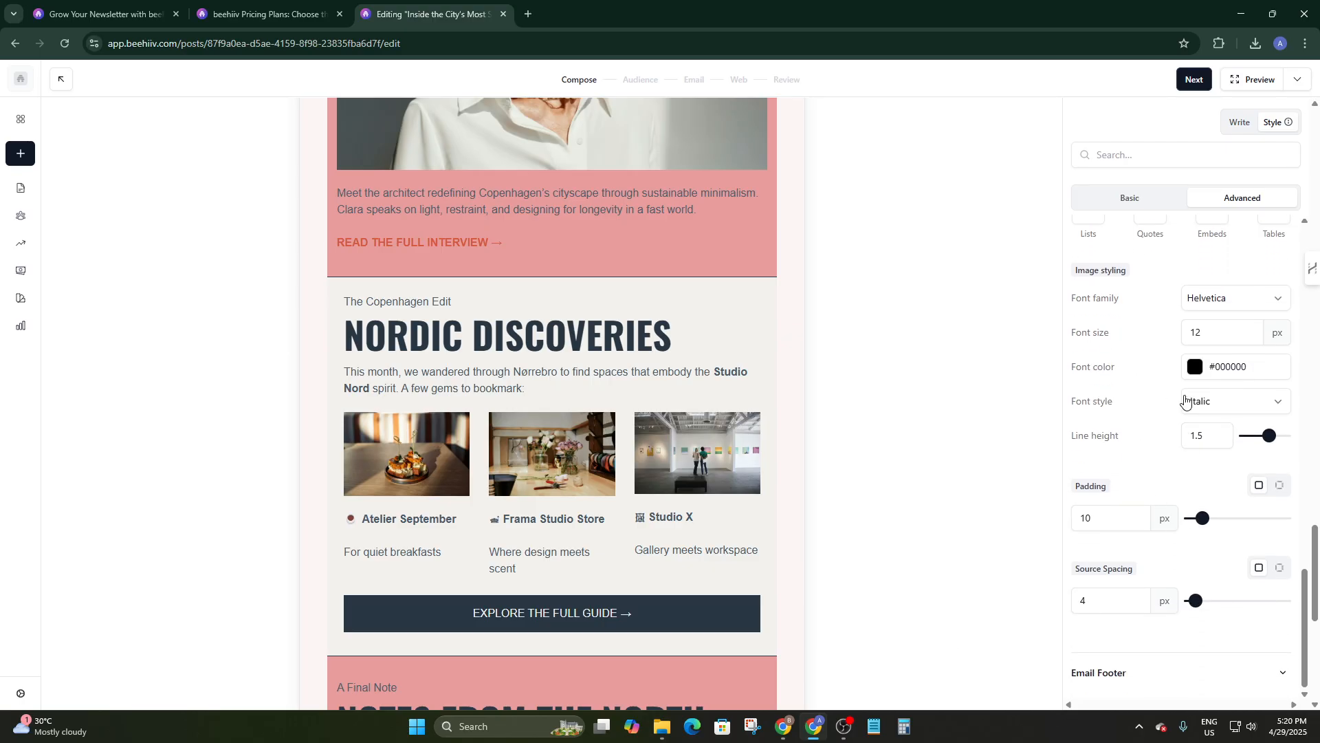
scroll(1185, 401, up, 4)
click(1212, 419)
scroll(1173, 495, down, 3)
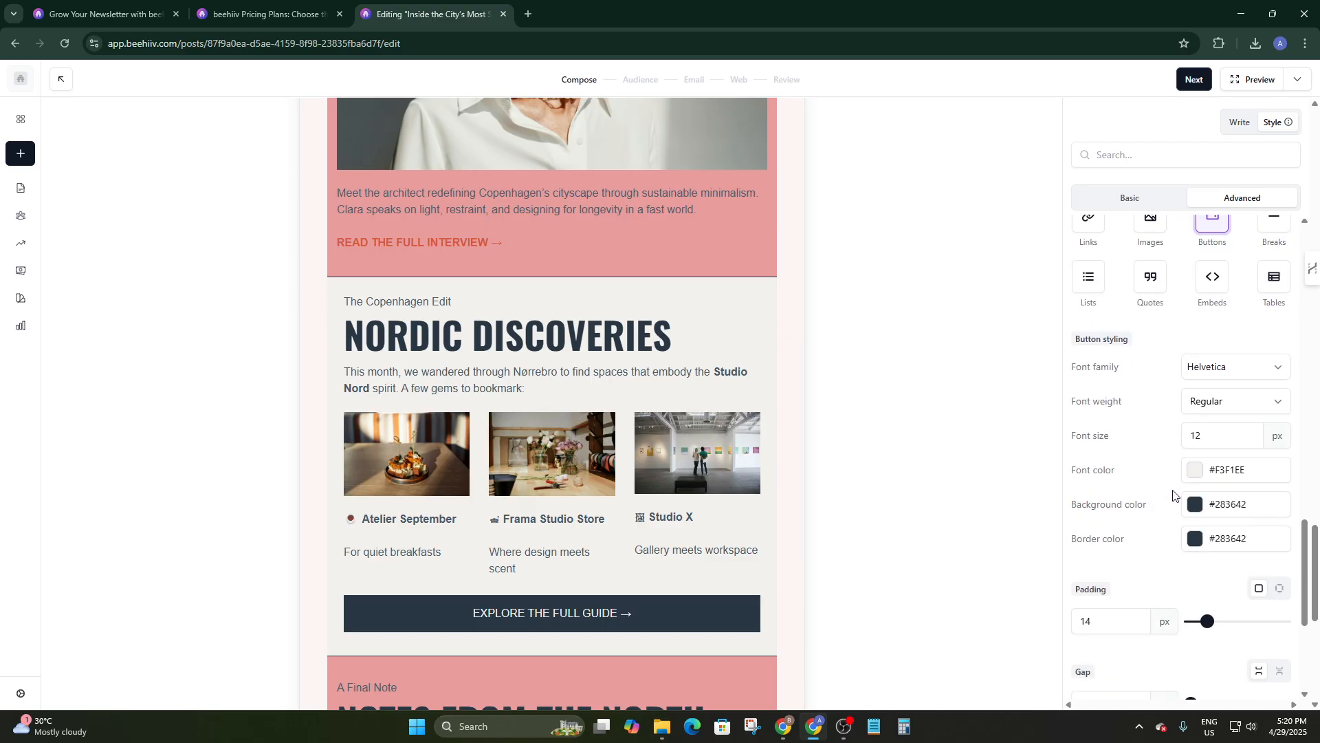
scroll(1183, 481, up, 5)
scroll(1155, 492, down, 1)
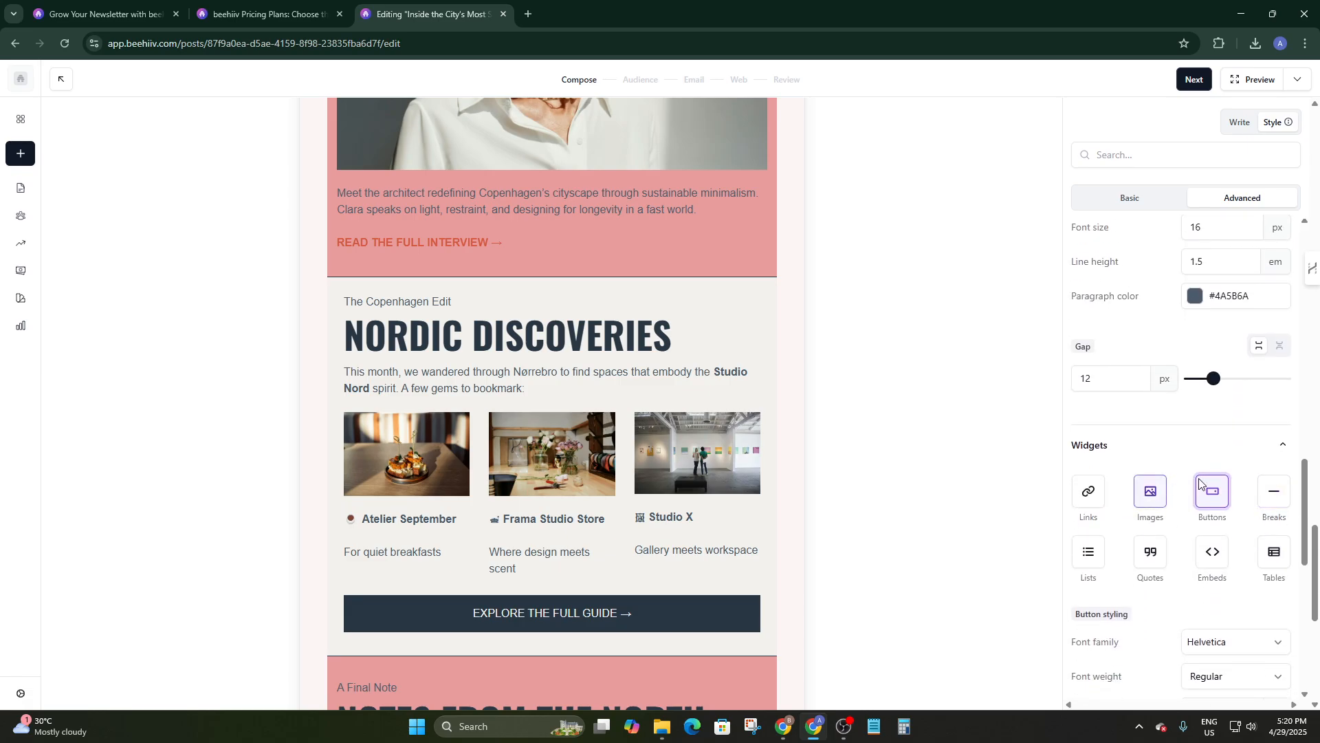
scroll(1203, 523, down, 3)
scroll(1204, 496, up, 4)
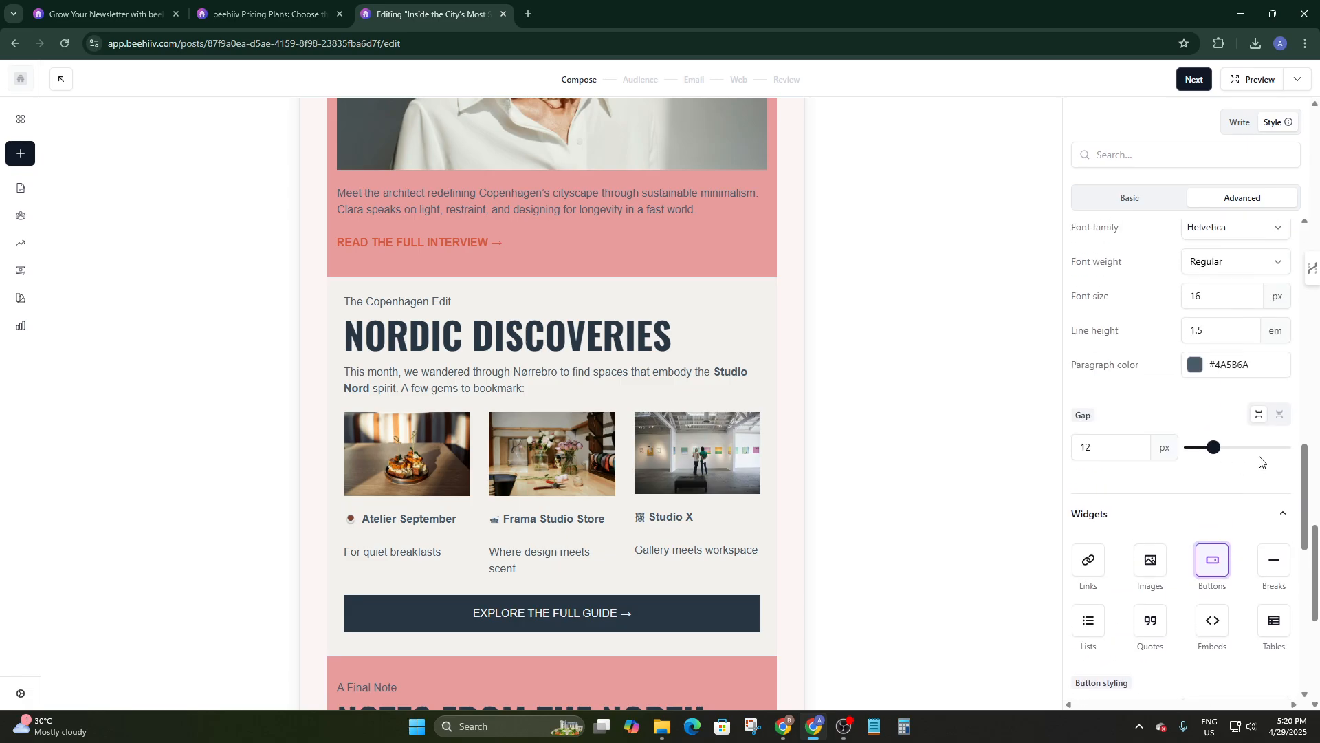
click(1273, 559)
click(1088, 622)
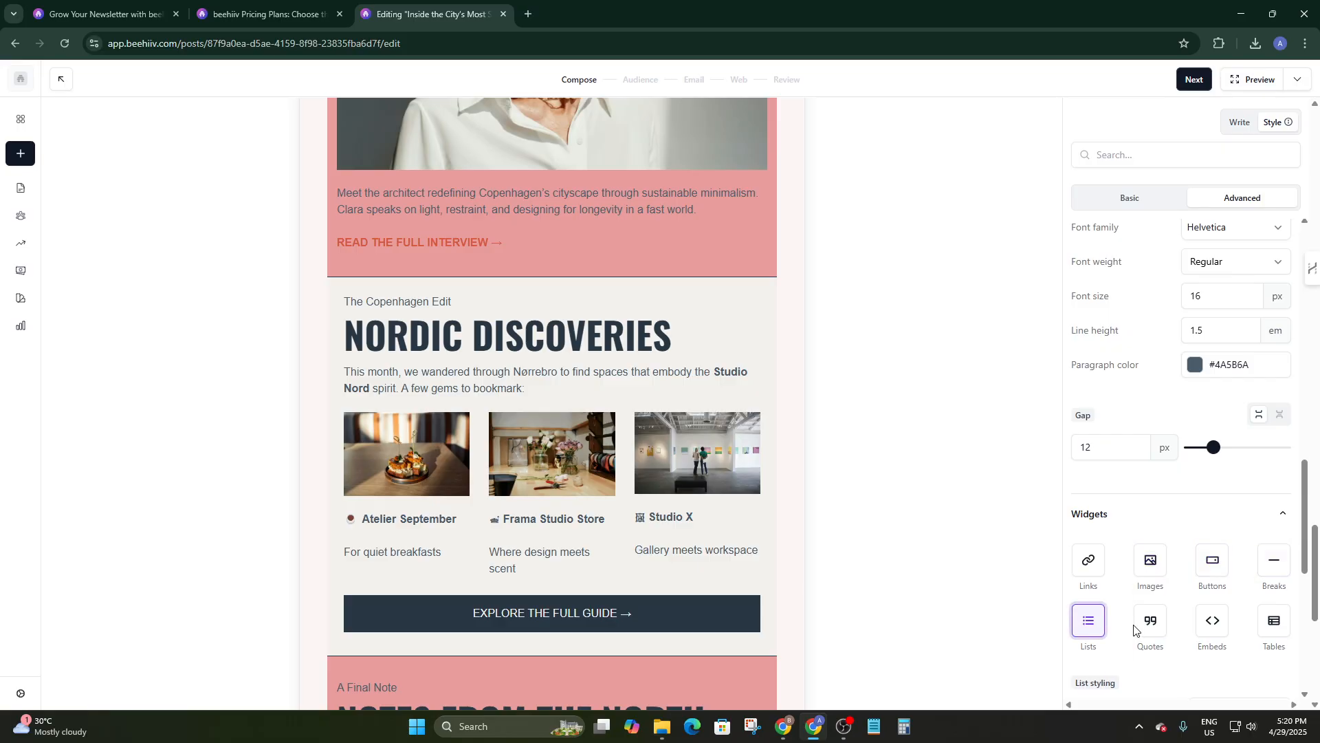
click(1212, 621)
scroll(1210, 606, down, 8)
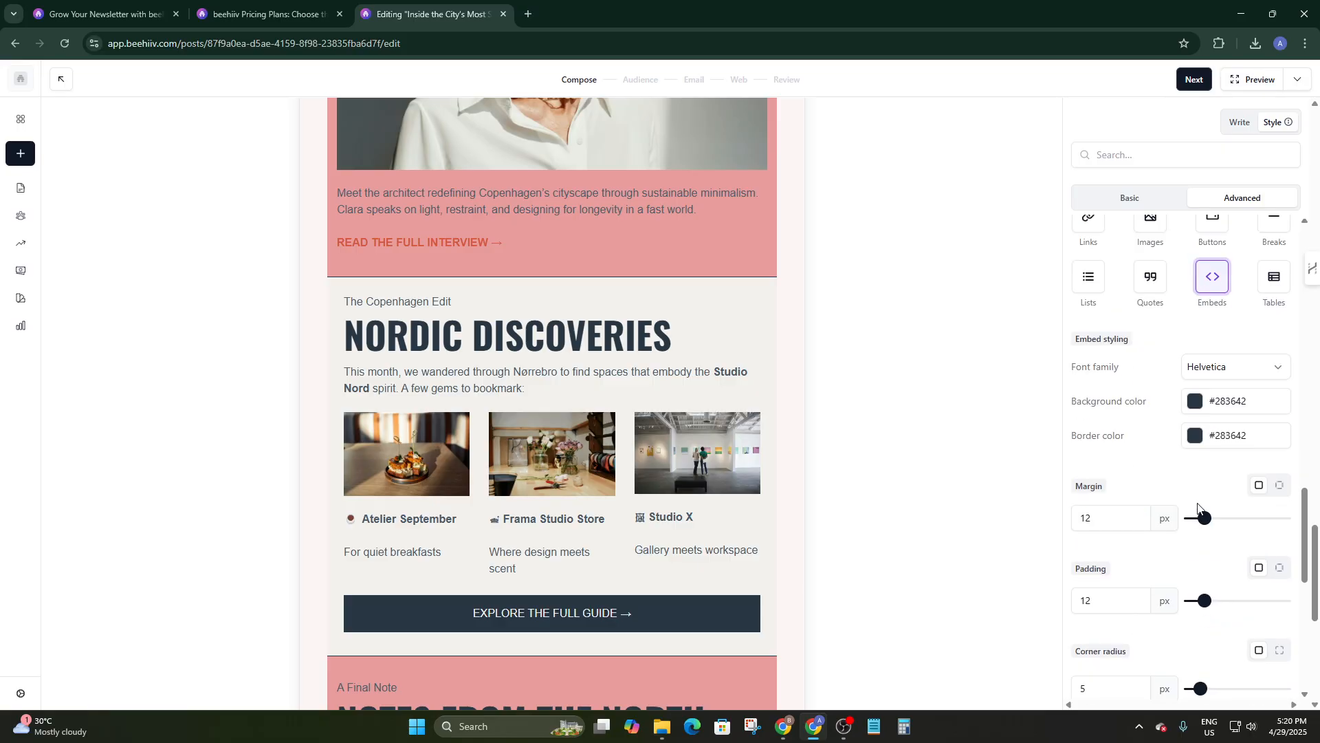
scroll(1203, 526, up, 10)
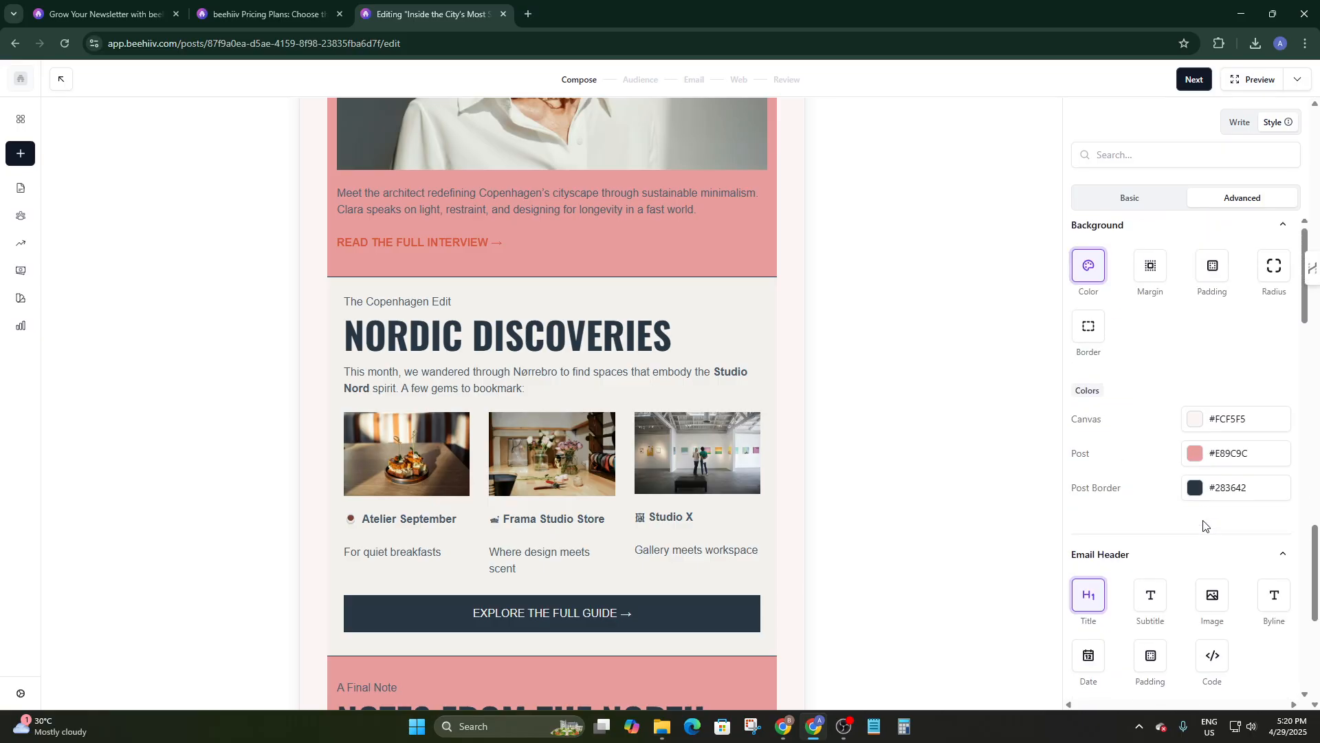
click(1253, 80)
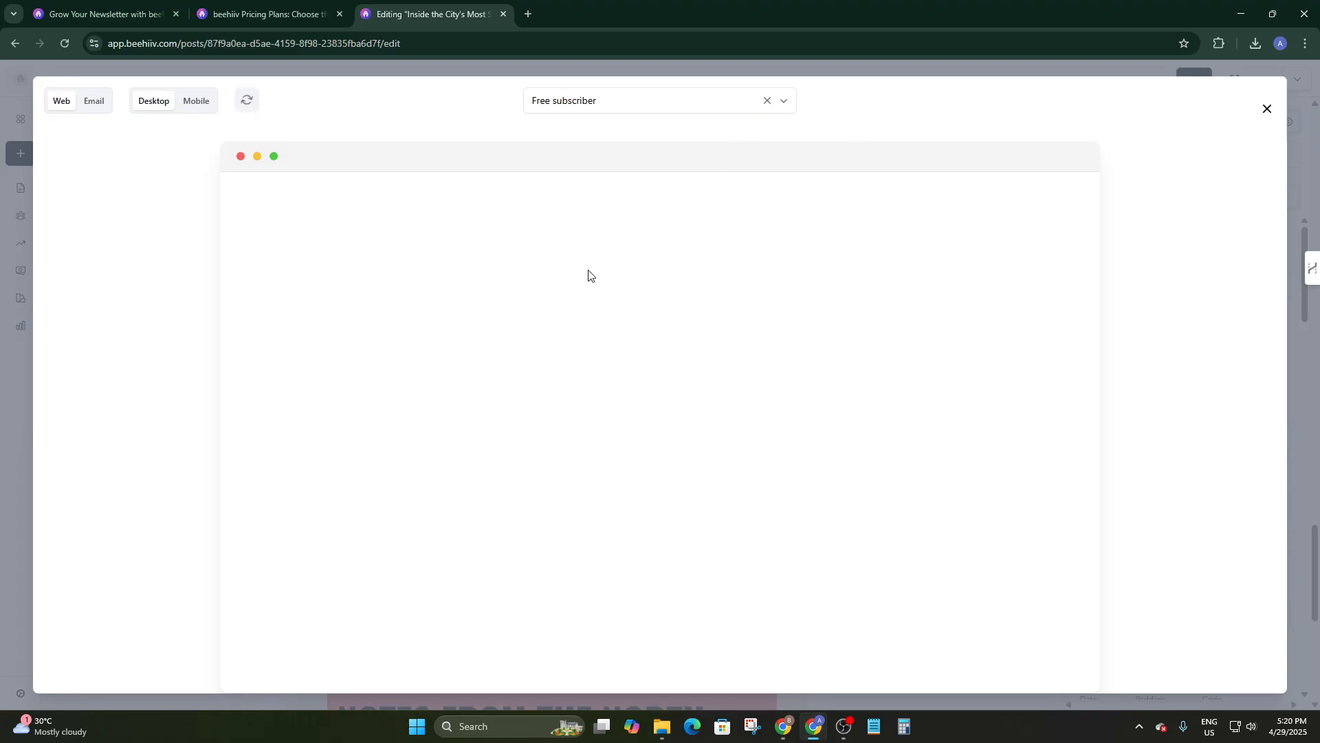
scroll(704, 367, down, 20)
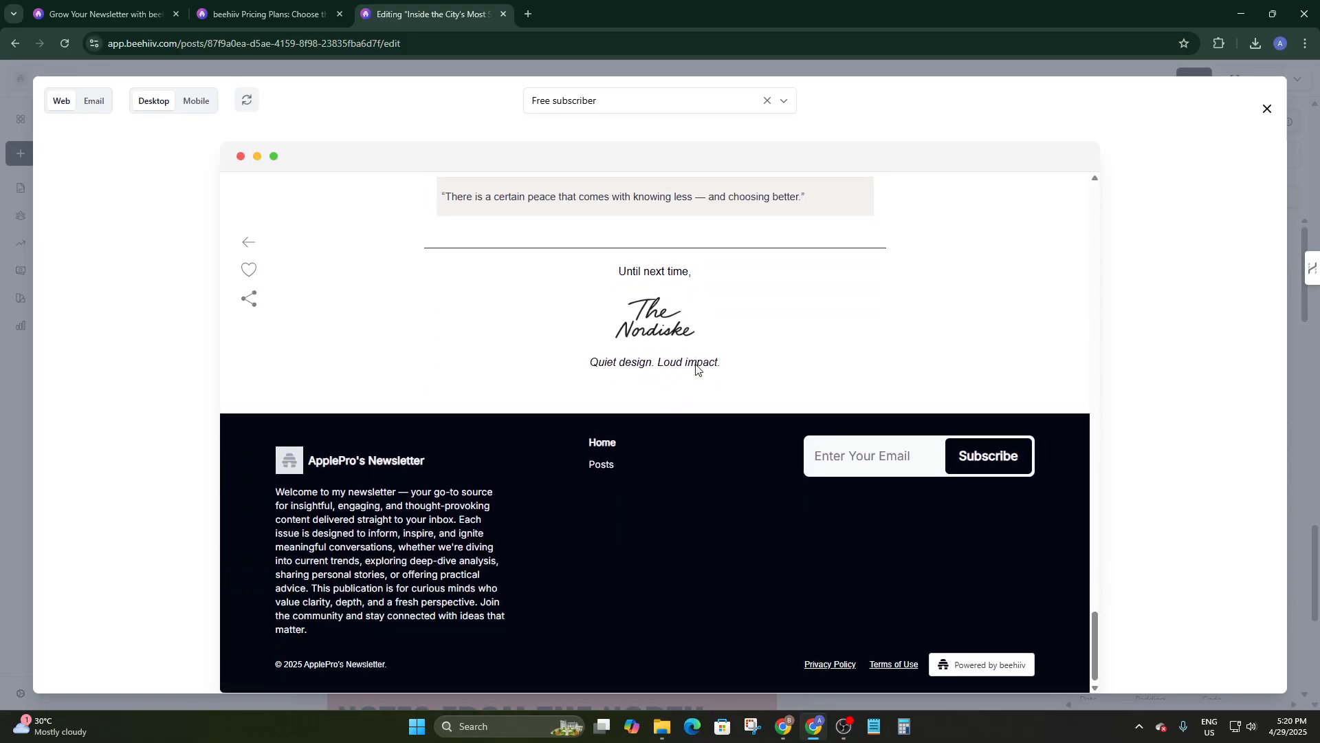
scroll(698, 358, up, 15)
click(1266, 109)
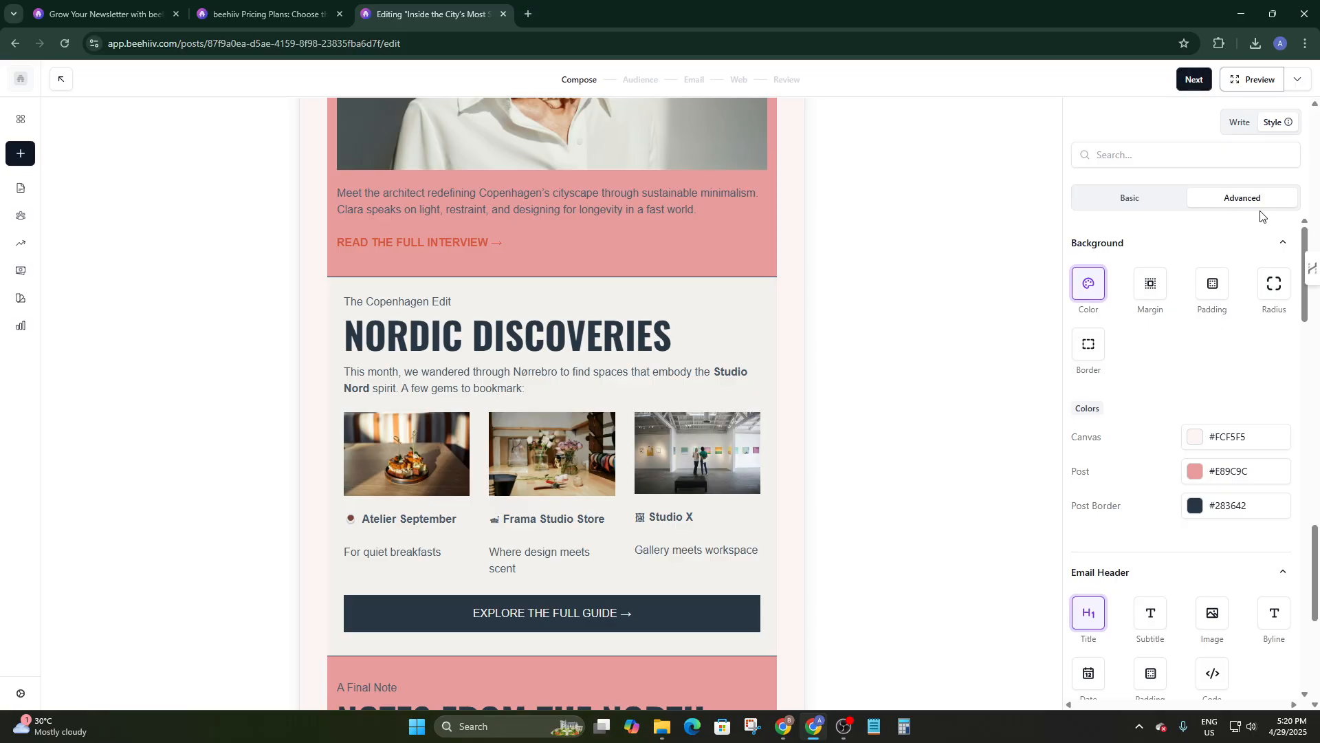
scroll(1215, 292, down, 8)
scroll(1213, 292, up, 7)
scroll(812, 289, up, 10)
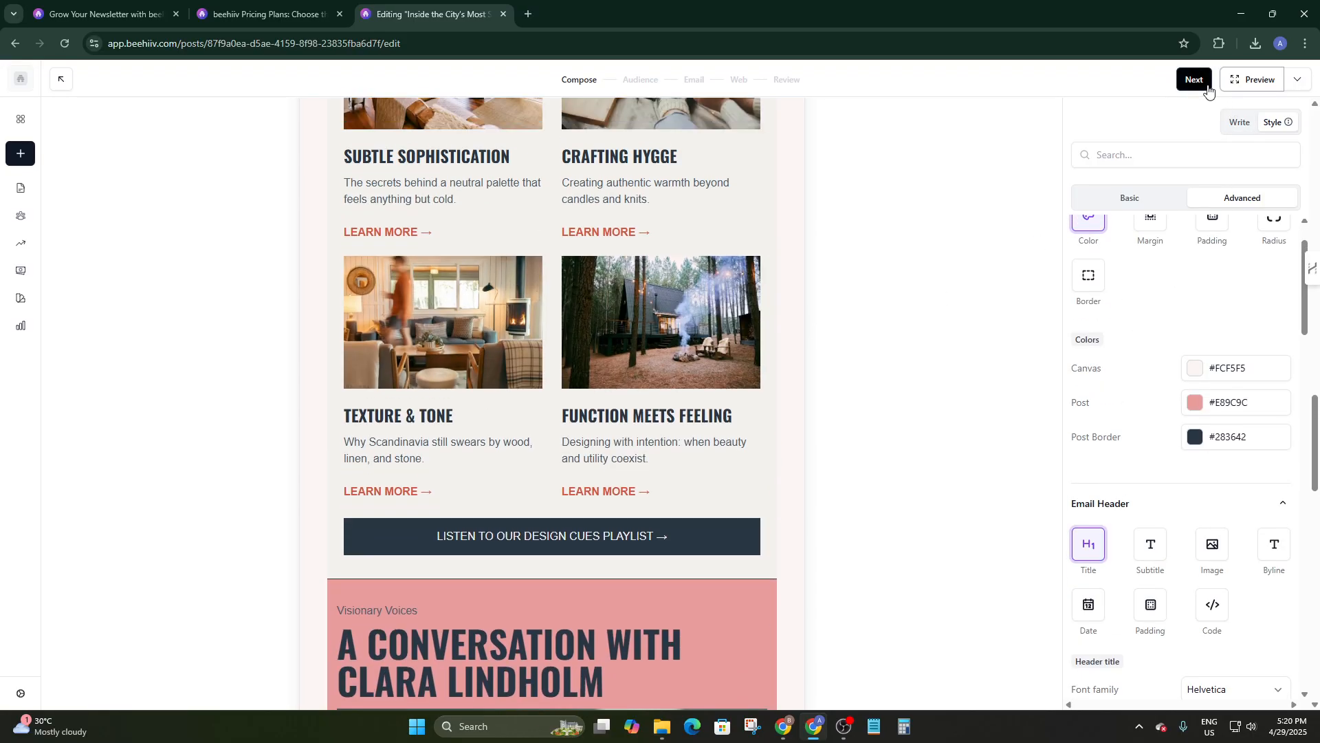
Check the draft preview options, then advance past the email-and-web Audience step to Email sending details.
click(1196, 80)
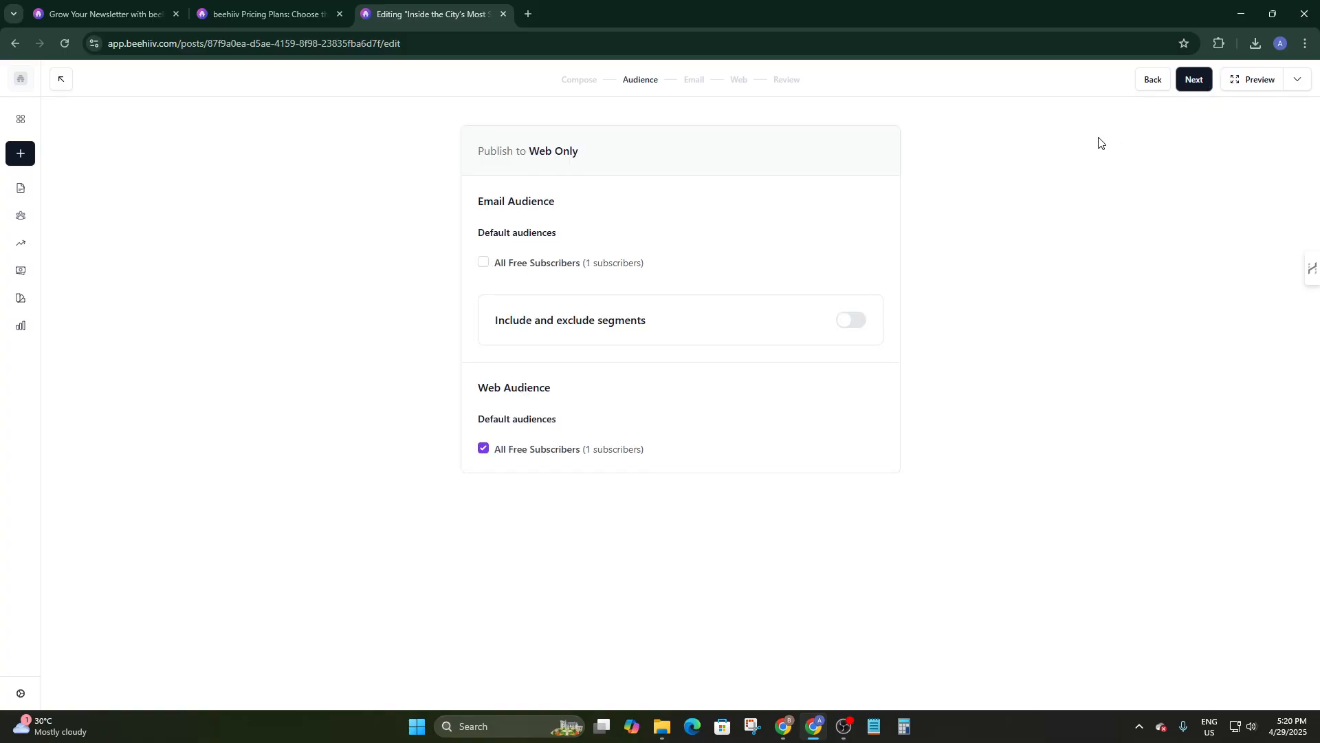
click(1140, 84)
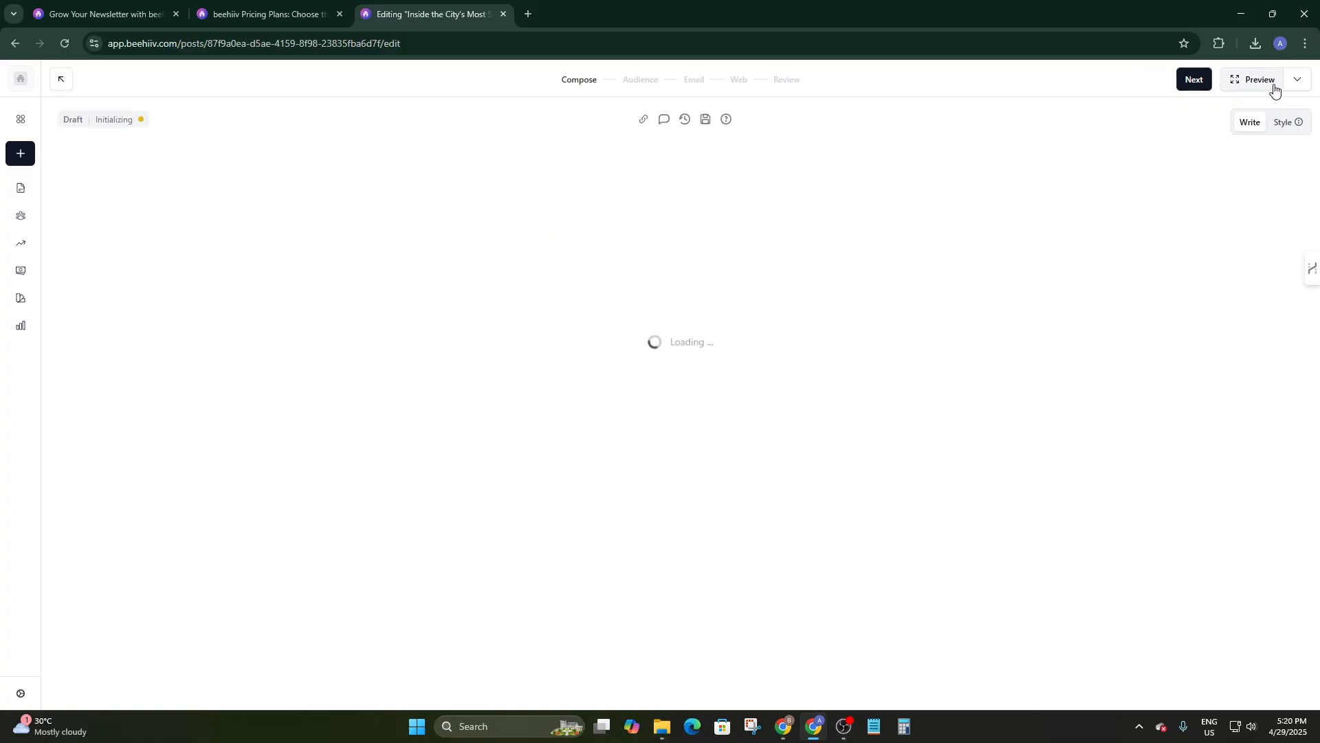
click(1296, 82)
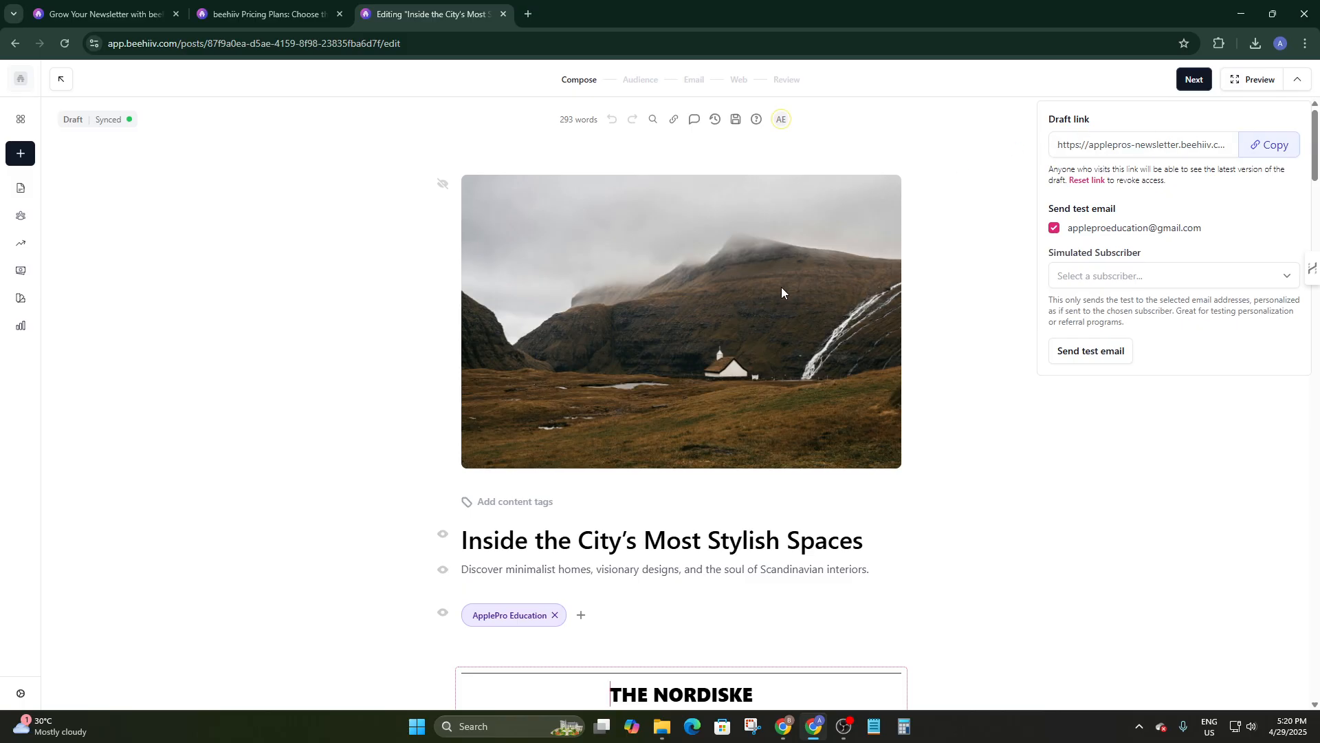
click(1195, 81)
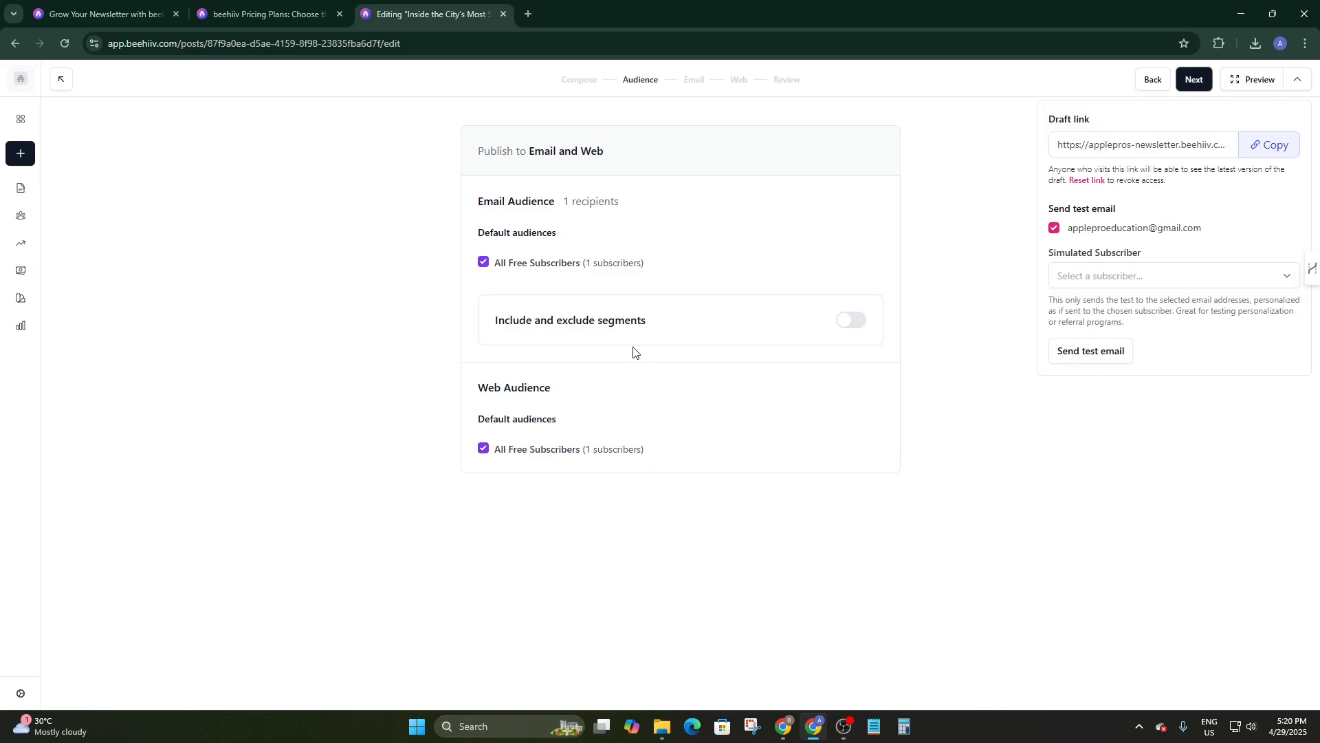
click(1196, 83)
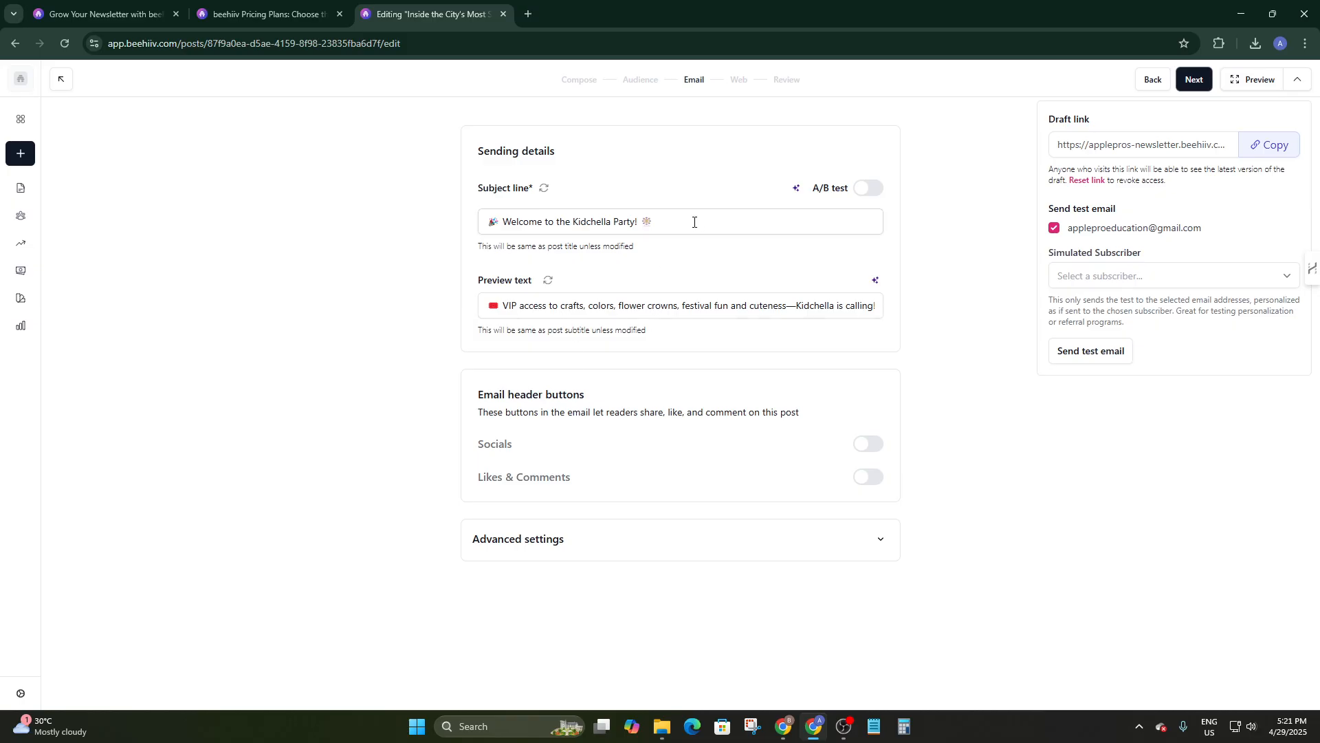
Keep the prefilled subject and preview text, leave Socials off, and switch Likes & Comments on.
drag(694, 222, 480, 211)
drag(759, 306, 541, 290)
click(447, 325)
click(868, 444)
click(876, 487)
click(875, 486)
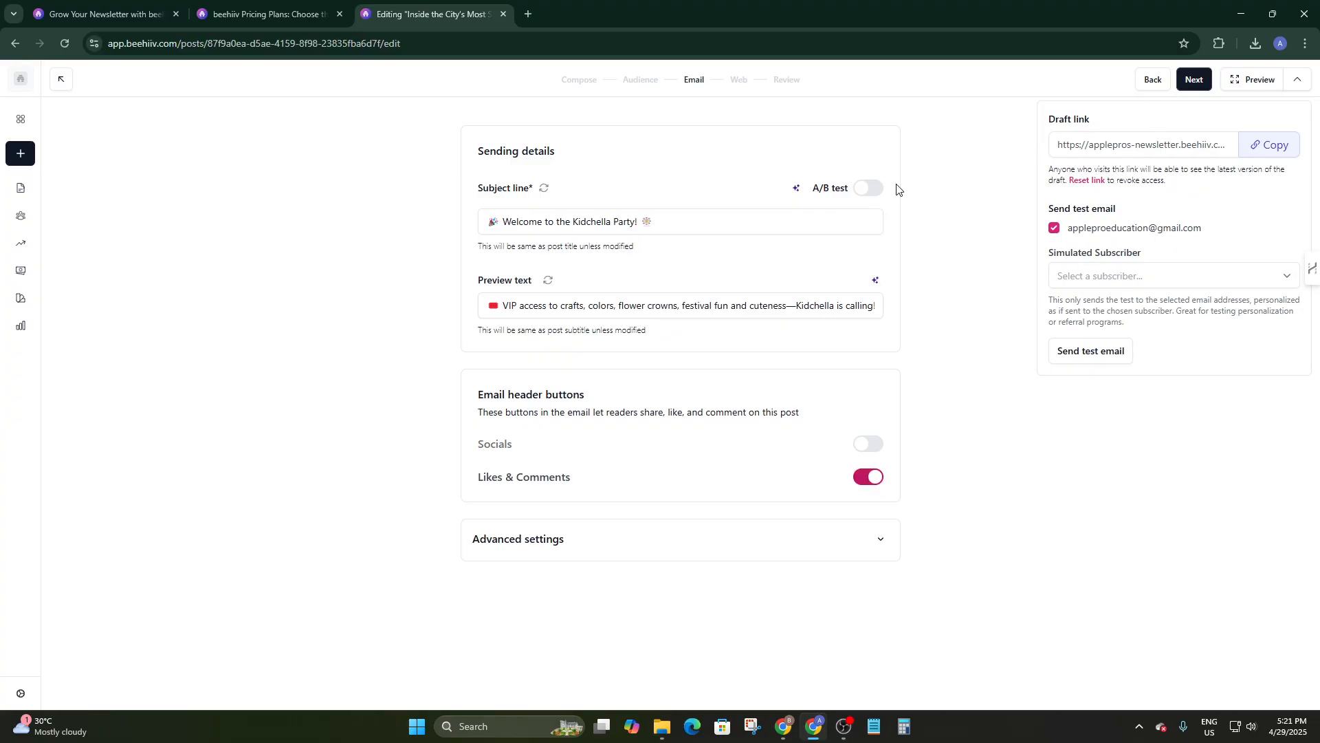
Move to the Web post settings and look through them.
click(1199, 86)
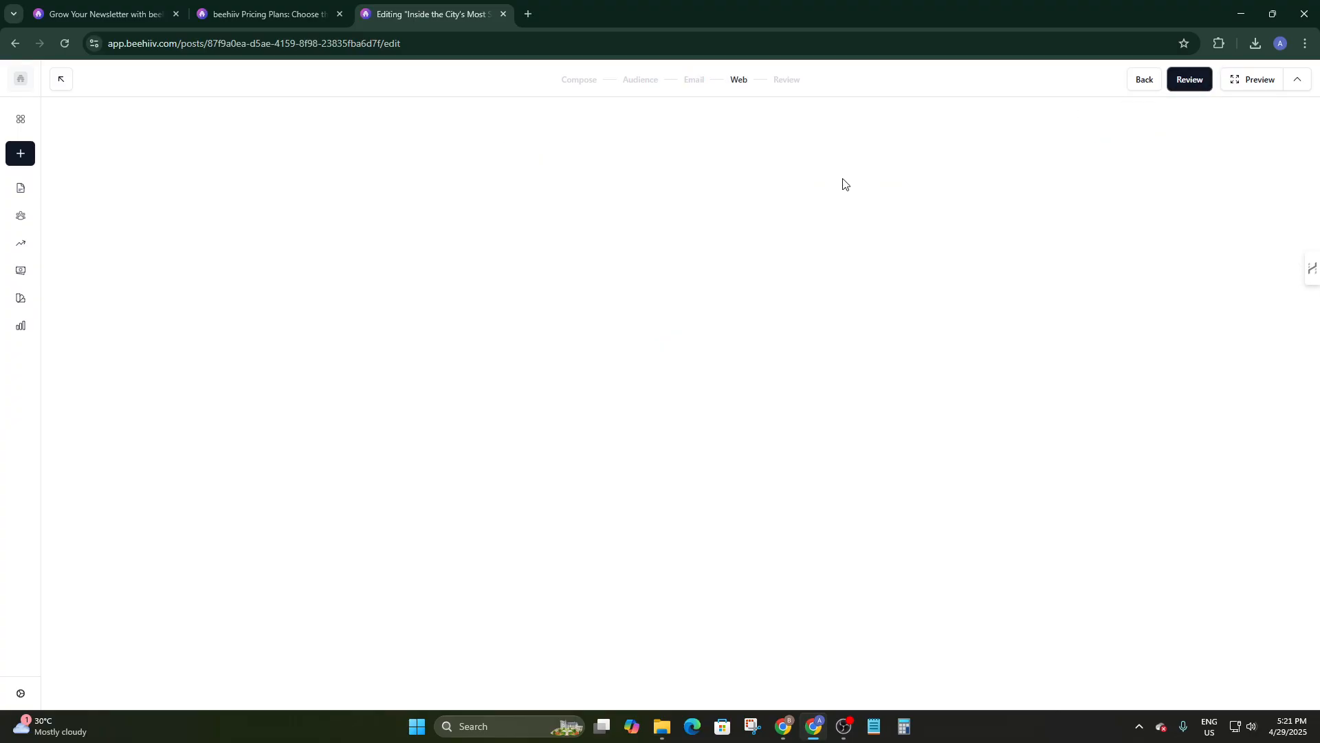
scroll(693, 239, down, 3)
scroll(693, 236, up, 3)
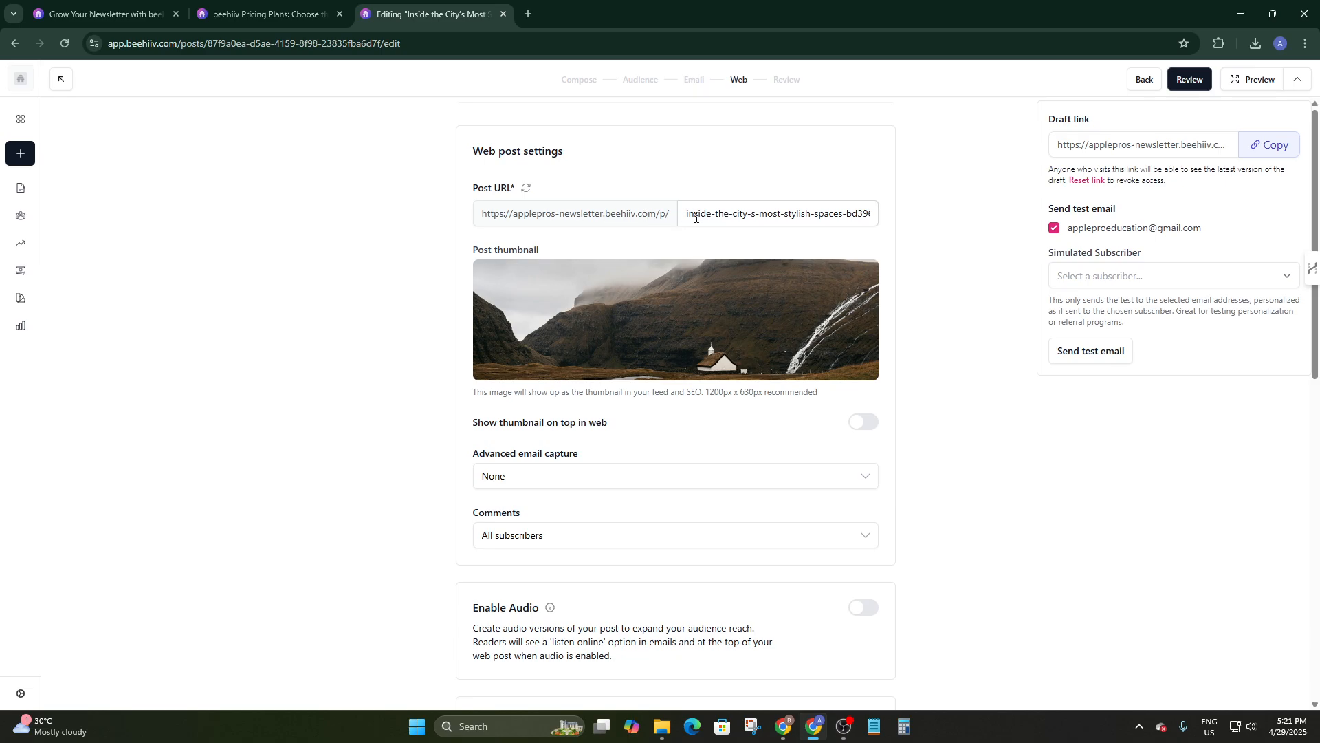
scroll(696, 217, down, 3)
scroll(598, 301, up, 1)
scroll(598, 296, down, 4)
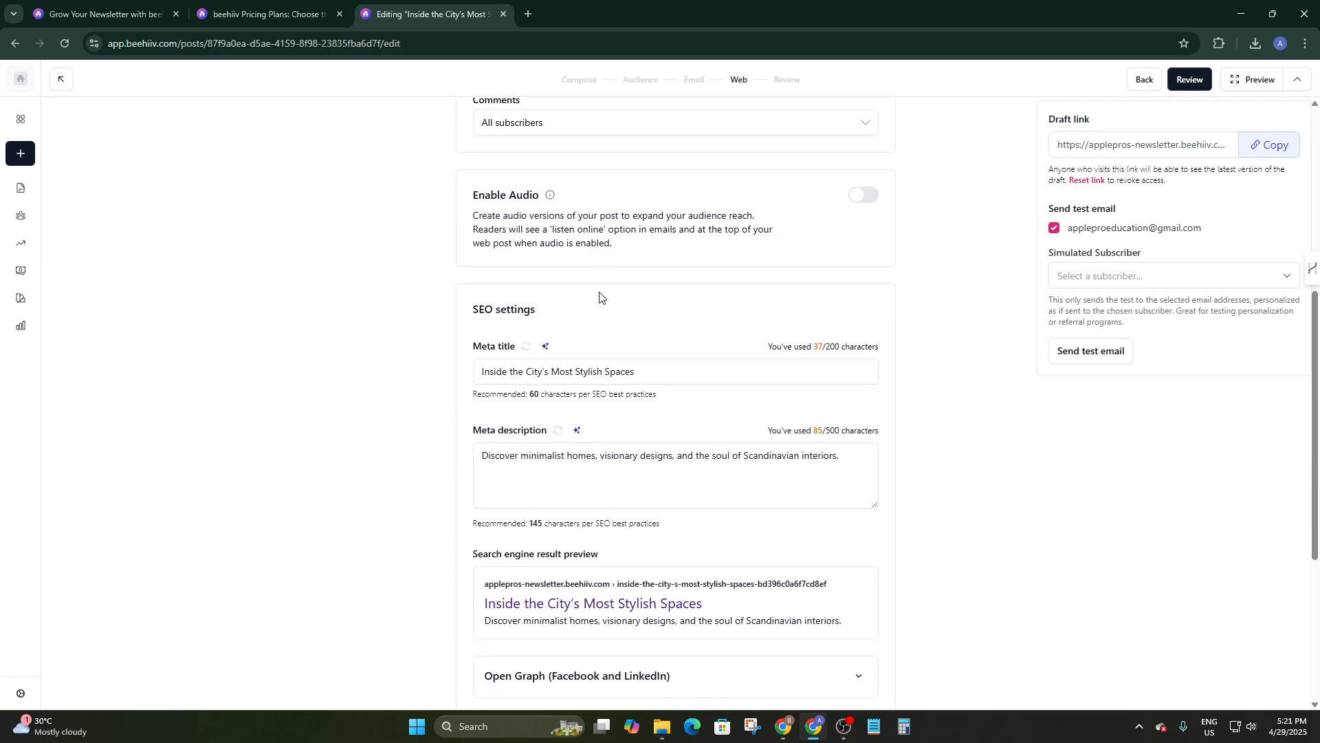
scroll(599, 296, up, 5)
scroll(476, 248, down, 2)
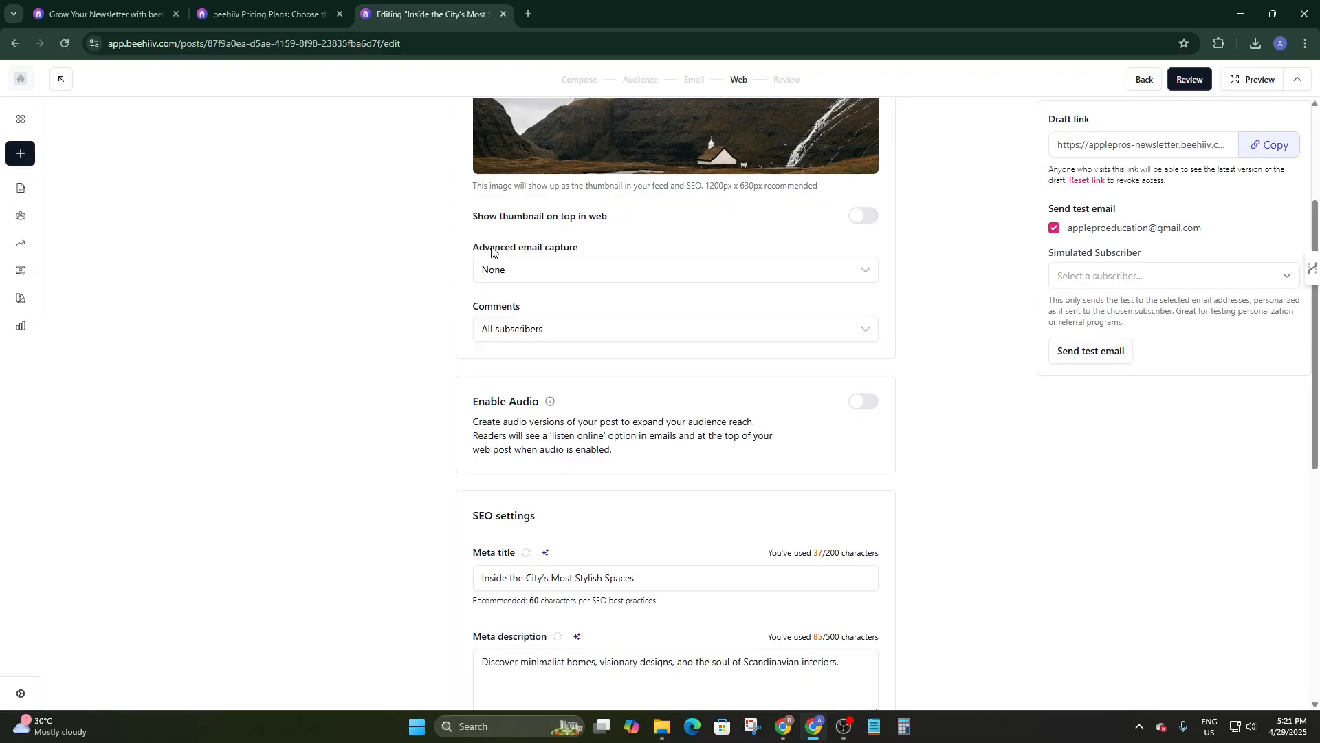
scroll(519, 256, down, 1)
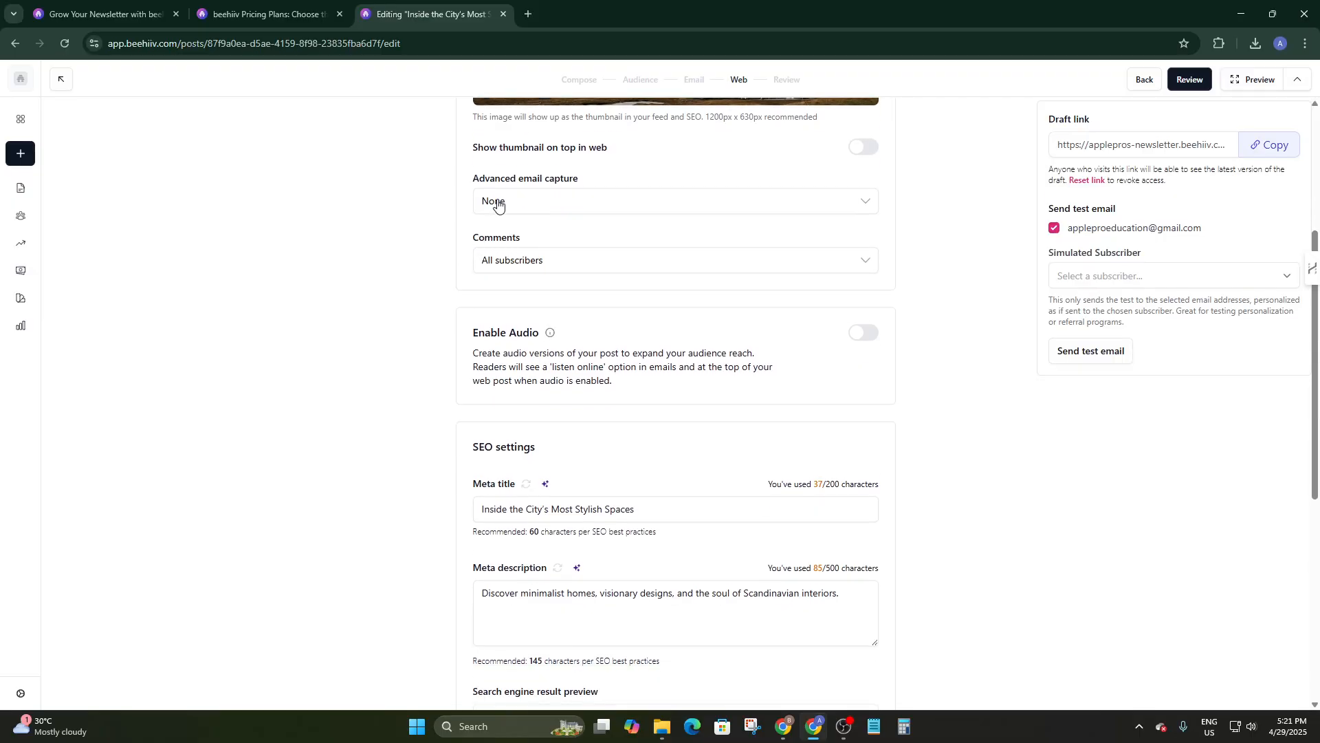
scroll(565, 209, down, 2)
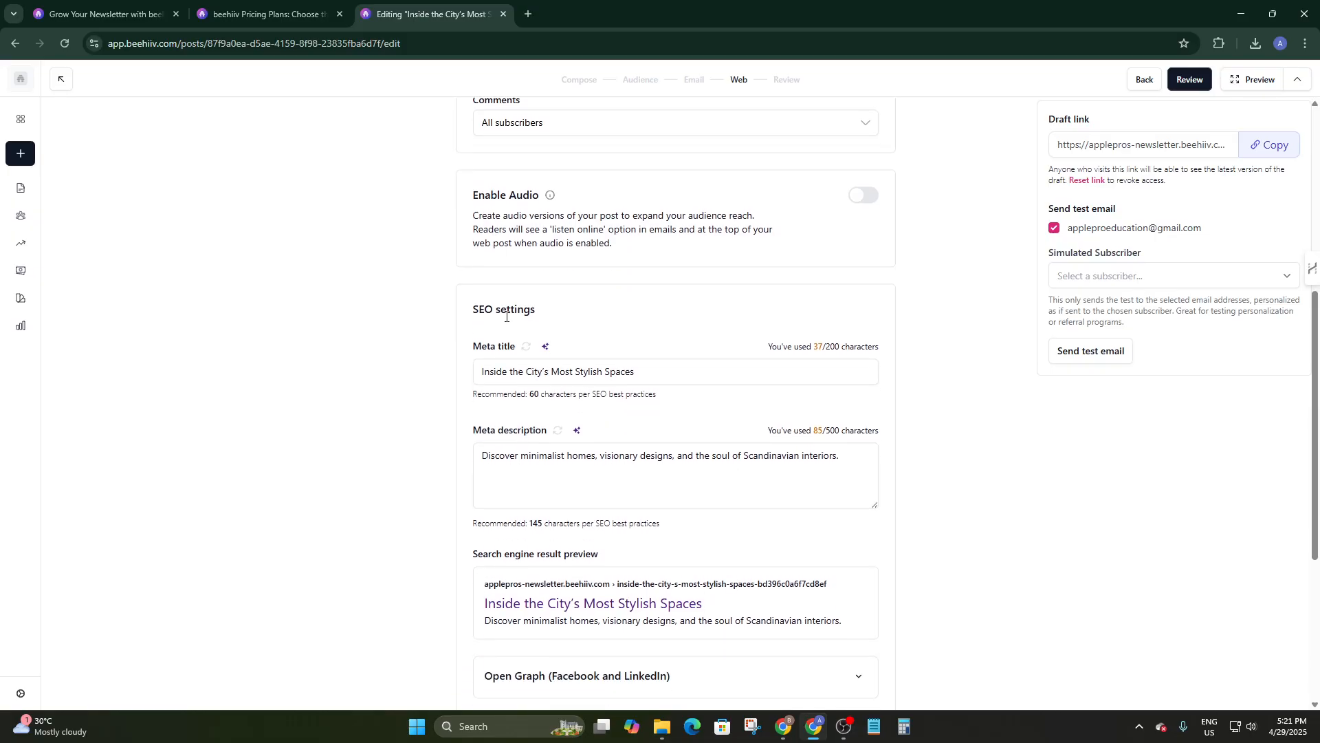
Check the SEO meta title and meta description, then advance to Review and Publish.
drag(478, 310, 582, 317)
drag(460, 339, 533, 359)
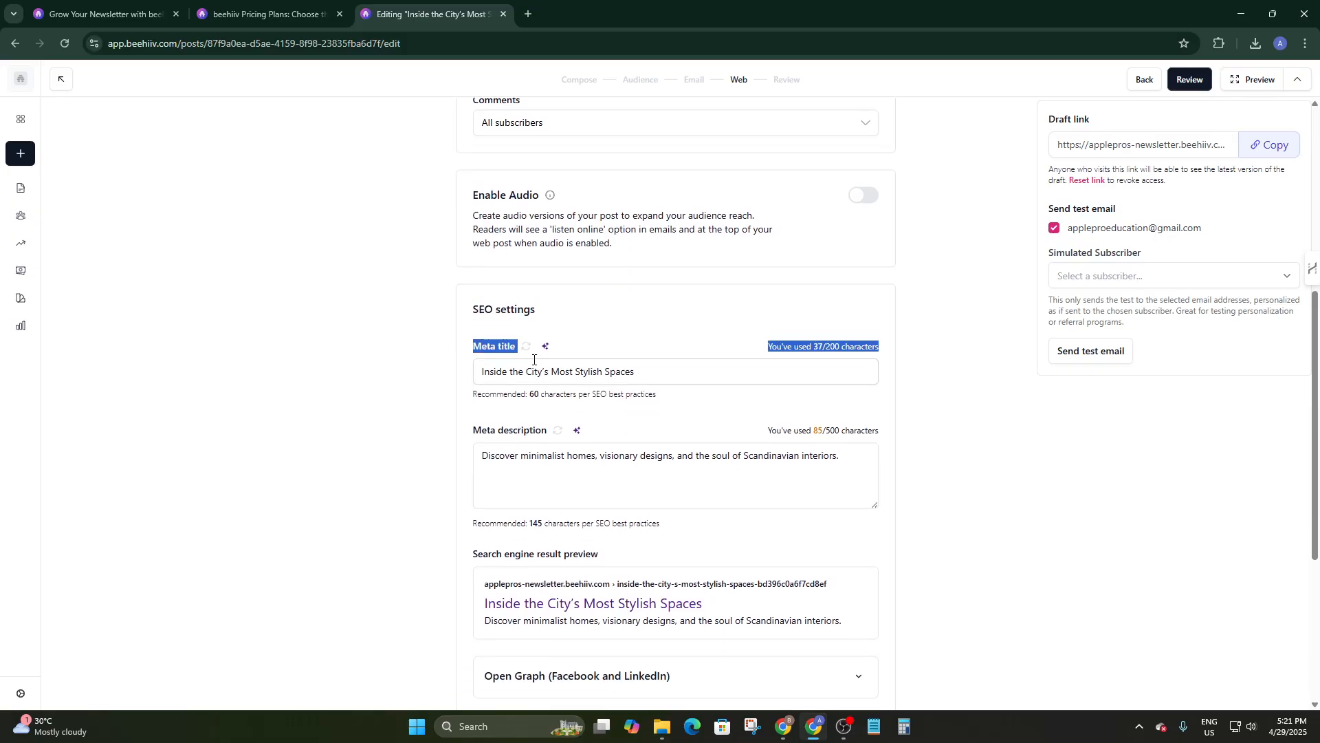
scroll(541, 360, down, 2)
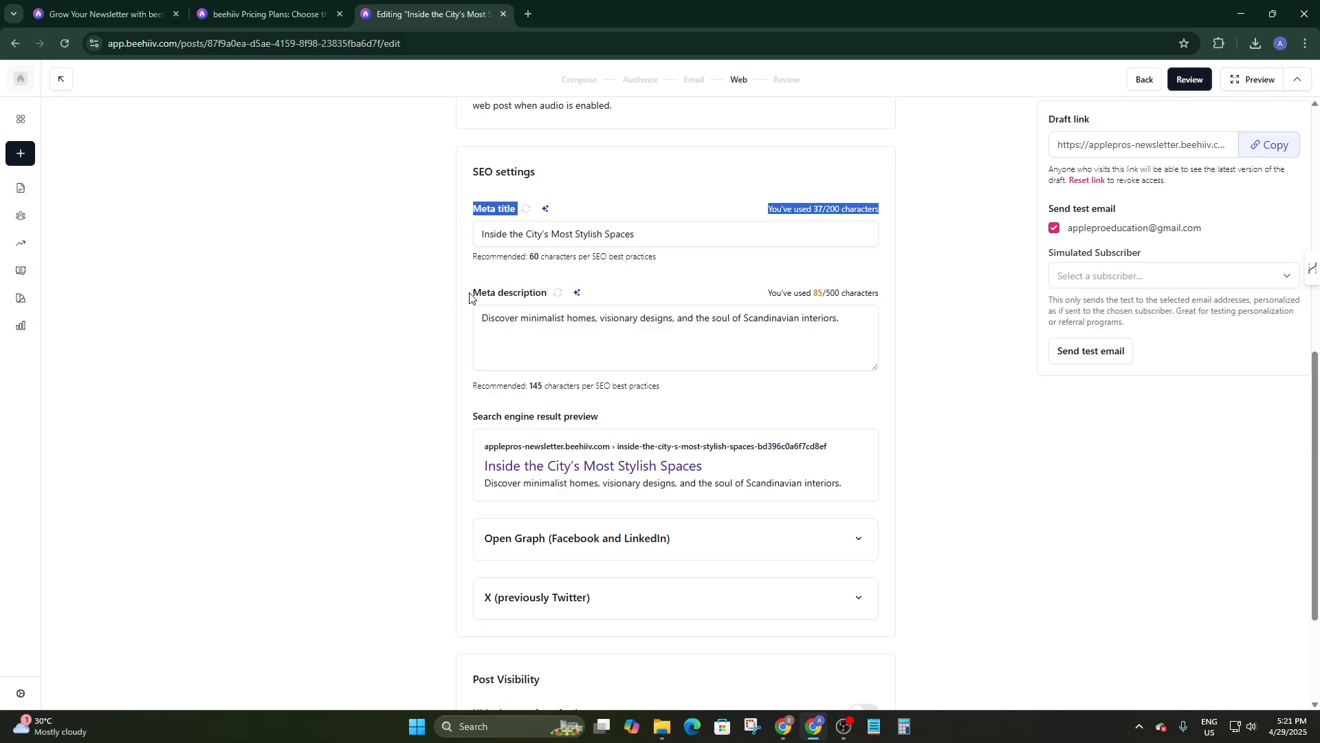
drag(469, 297, 554, 295)
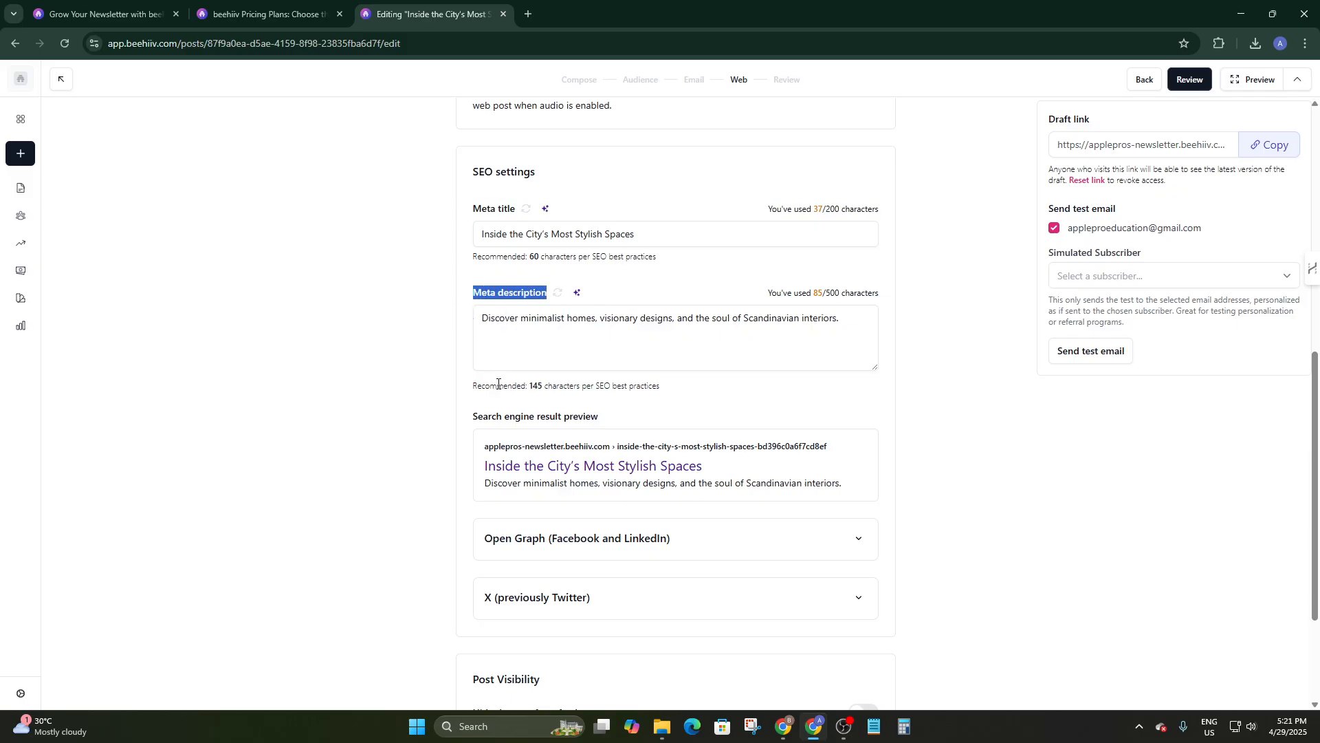
scroll(472, 428, down, 1)
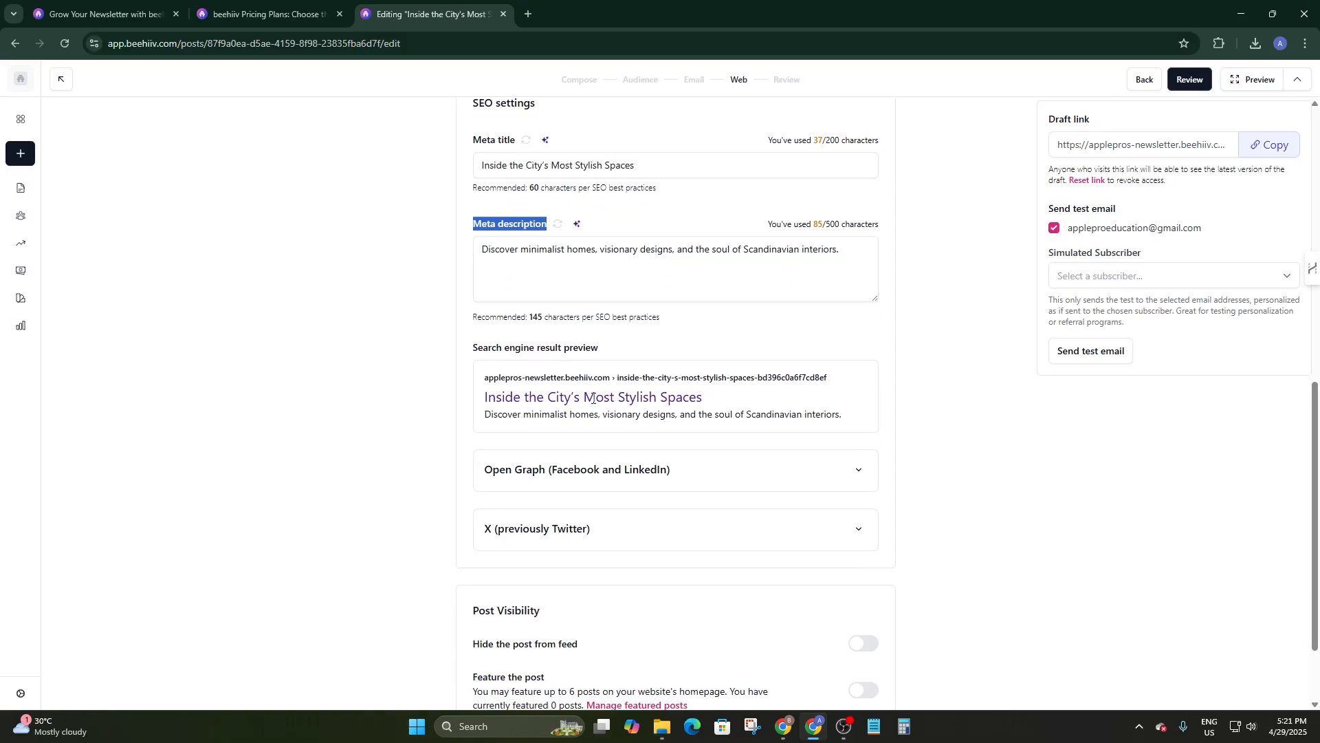
scroll(517, 409, down, 2)
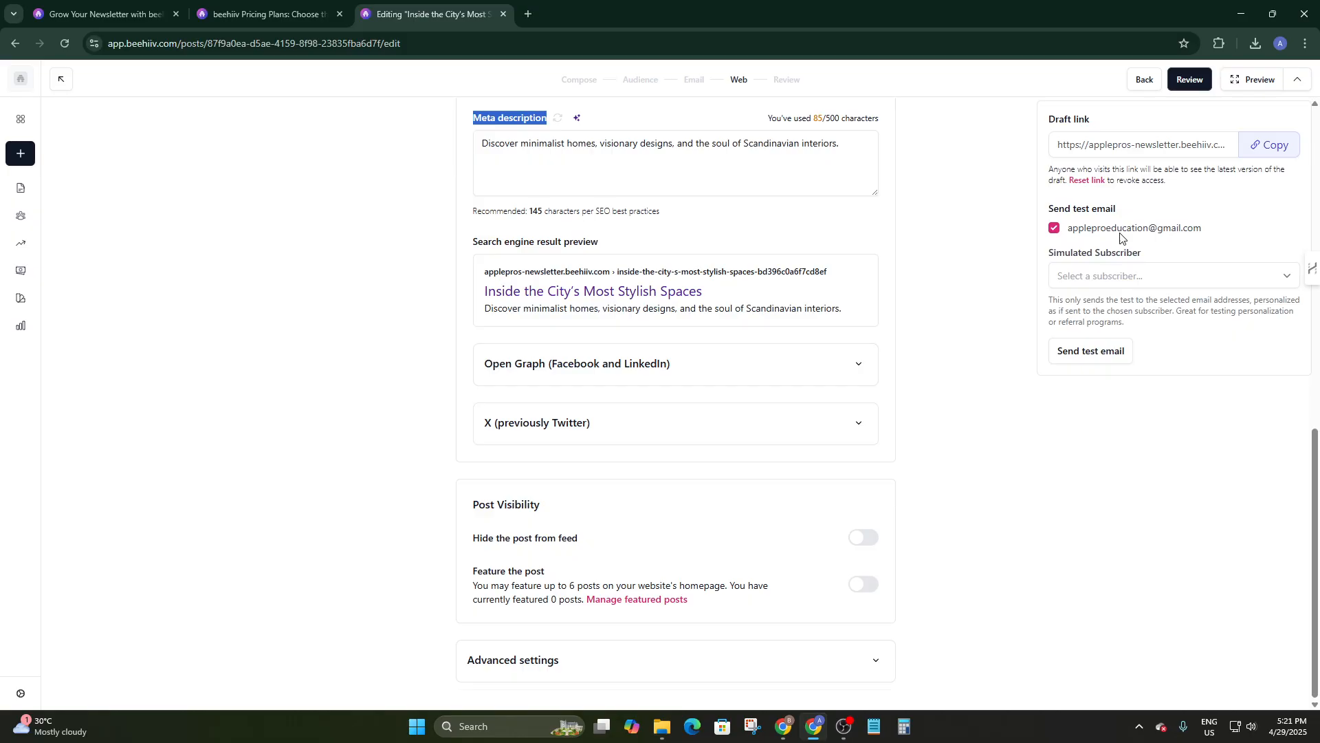
click(1186, 82)
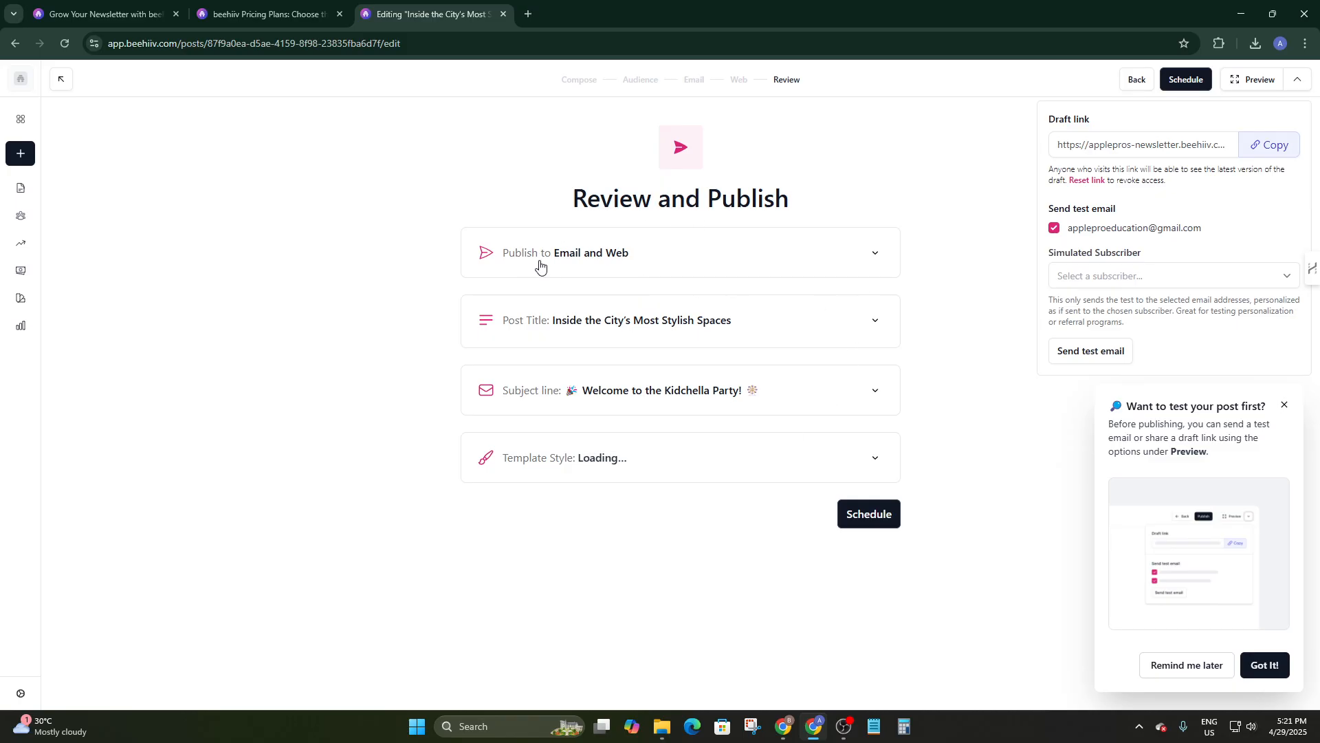
Glance at the Email and Web summary, dismiss the test-your-post tip, and open Schedule.
click(766, 273)
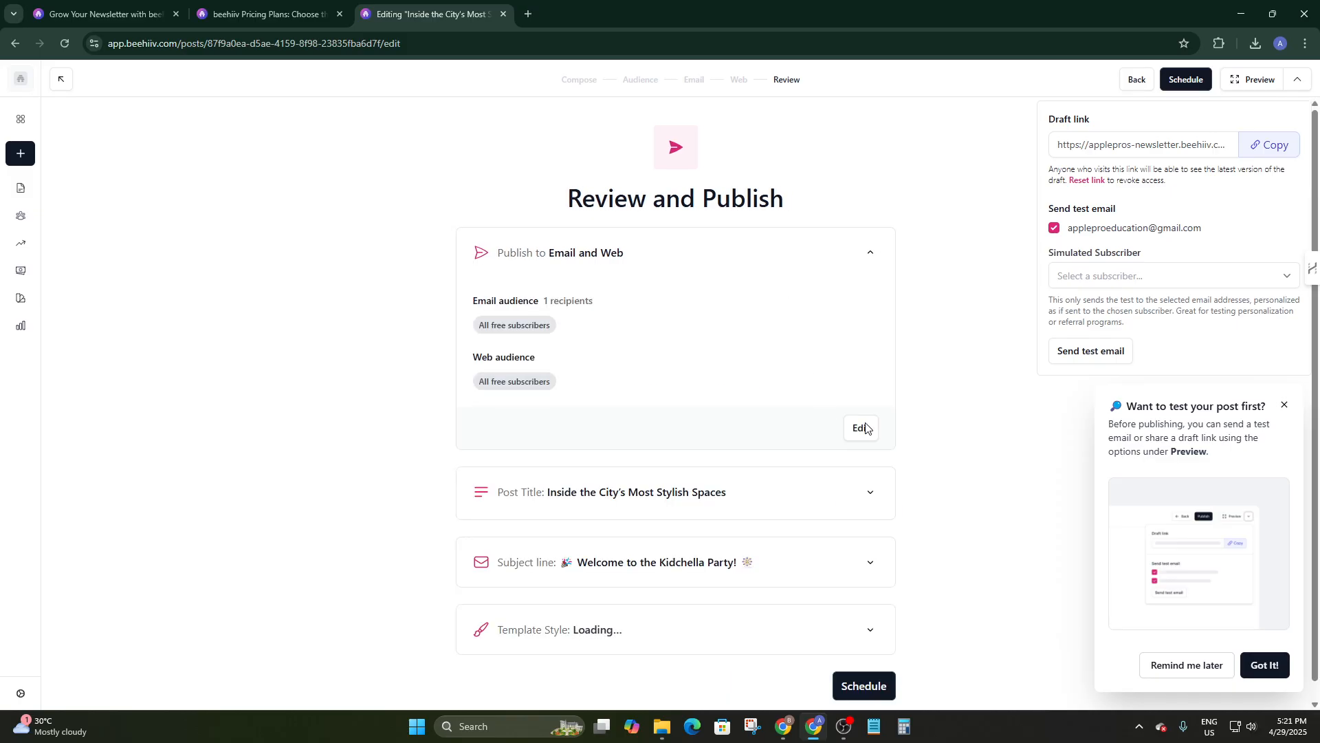
click(814, 279)
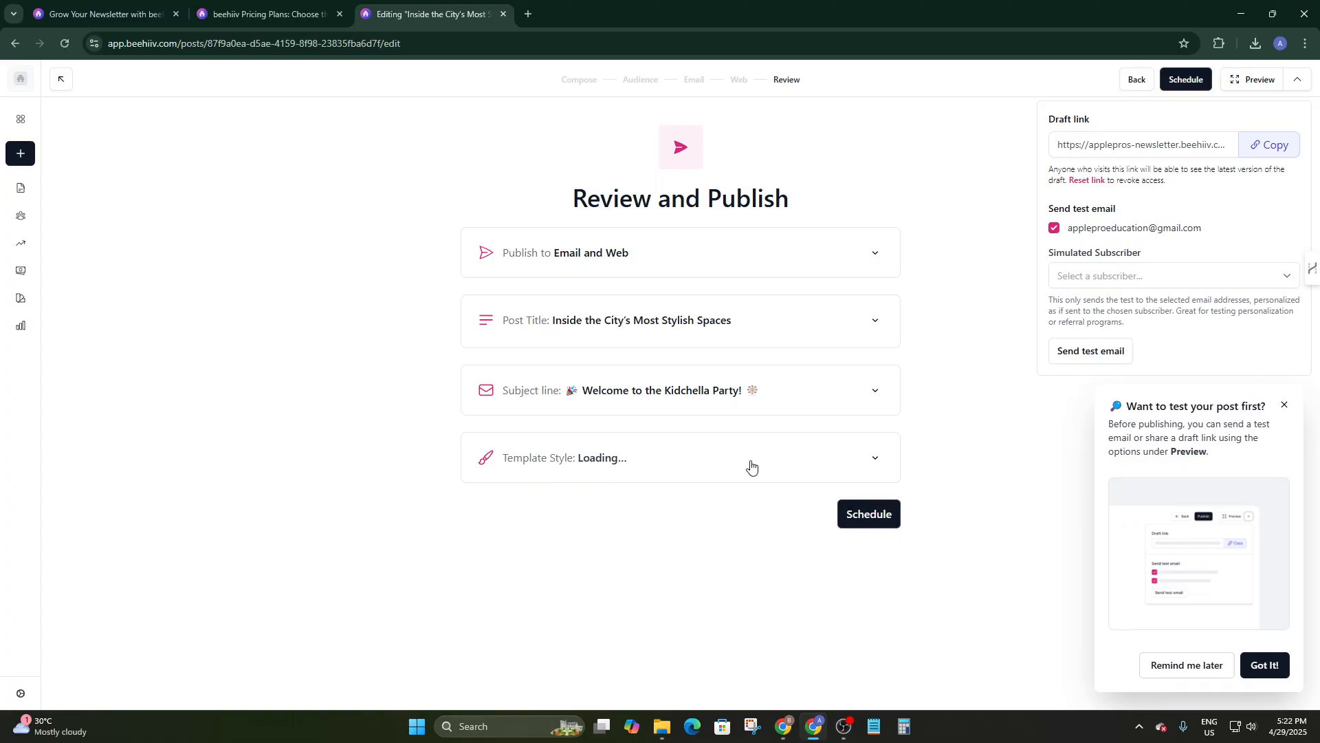
click(1266, 665)
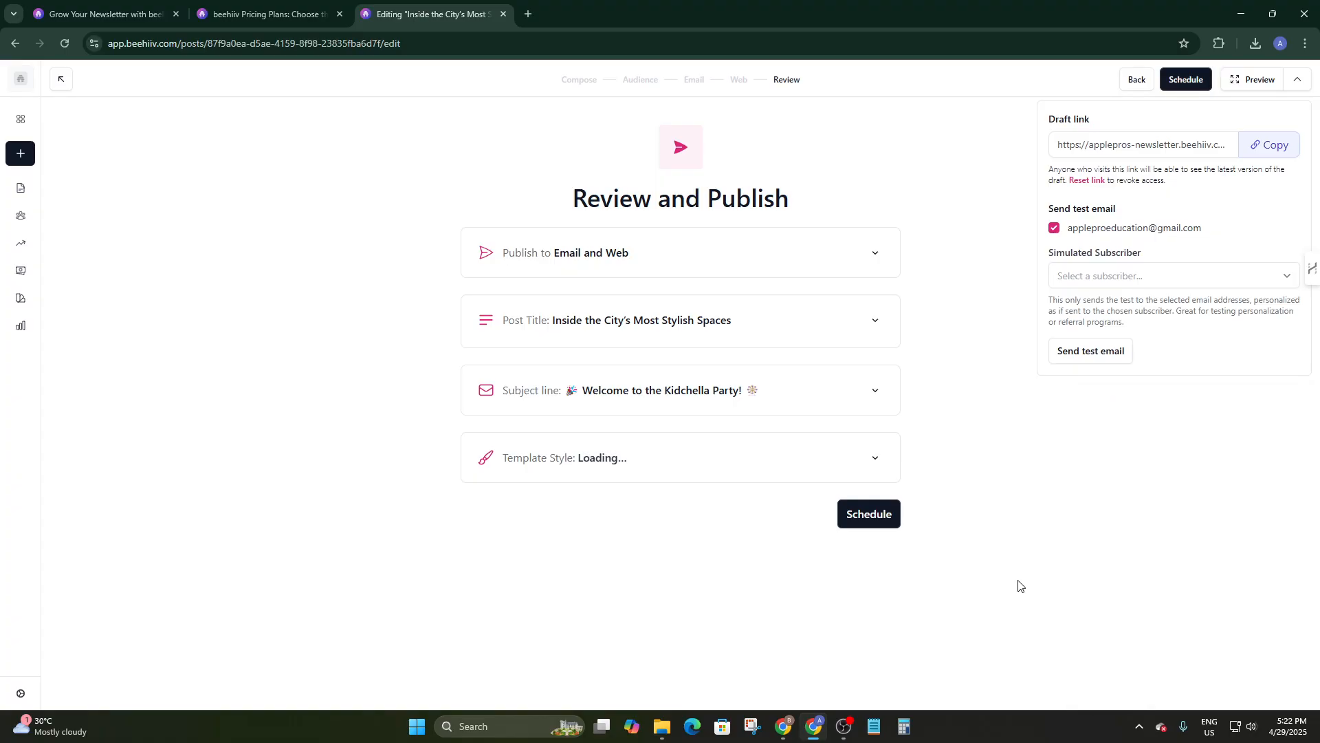
click(867, 519)
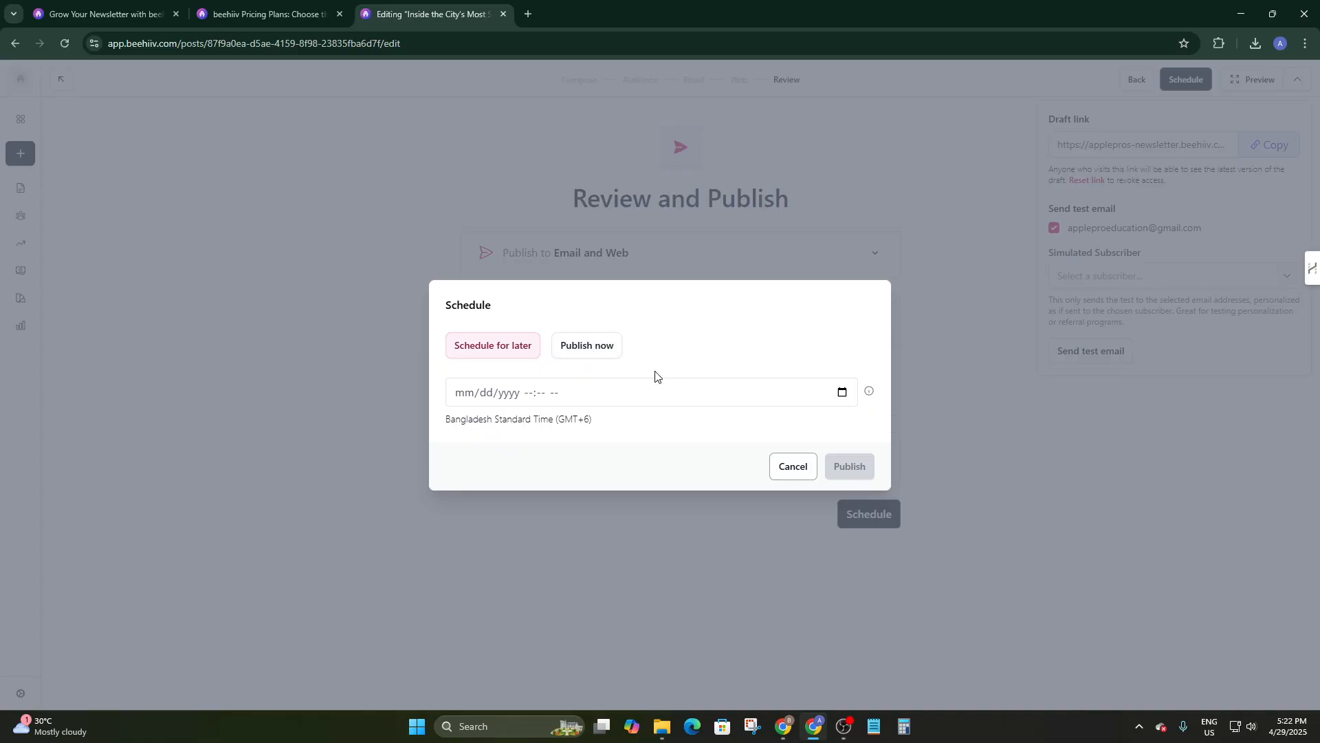
Choose Publish now instead of a scheduled date, publish, close the confirmation, and switch to Gmail.
click(605, 397)
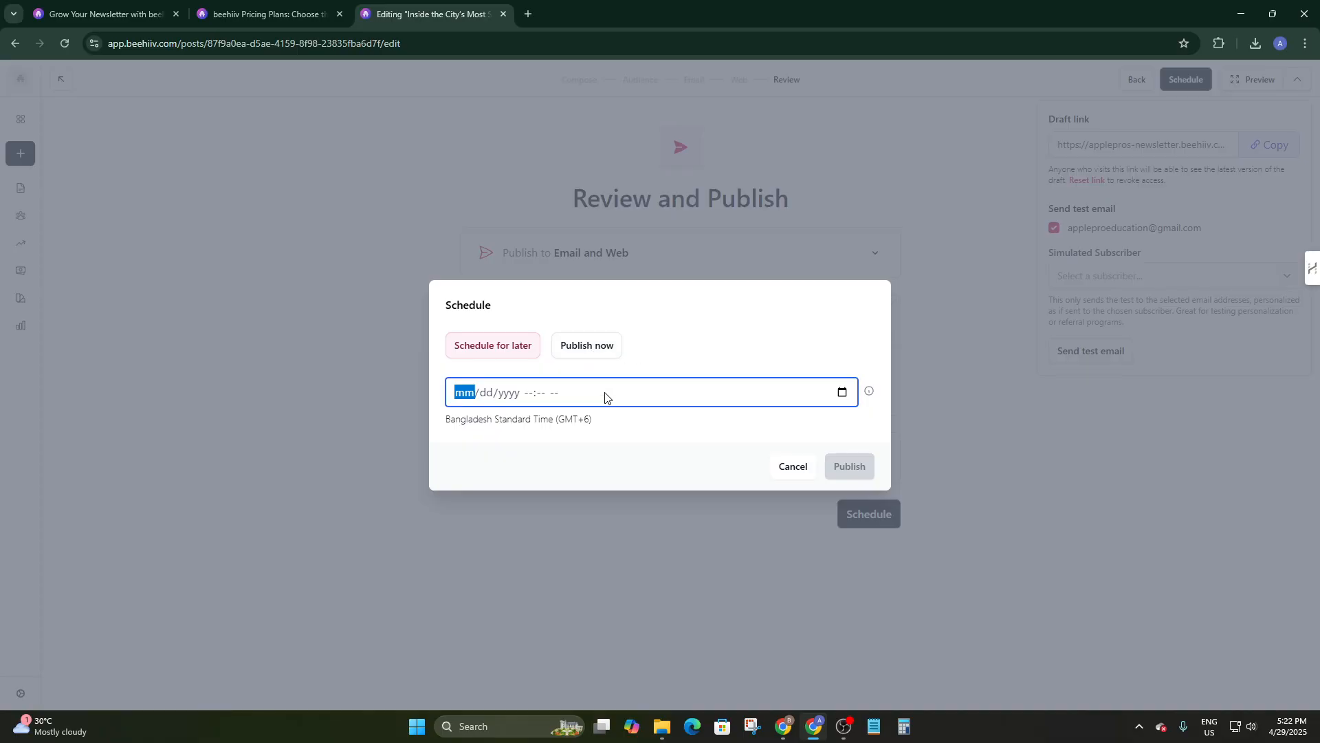
click(500, 395)
click(588, 348)
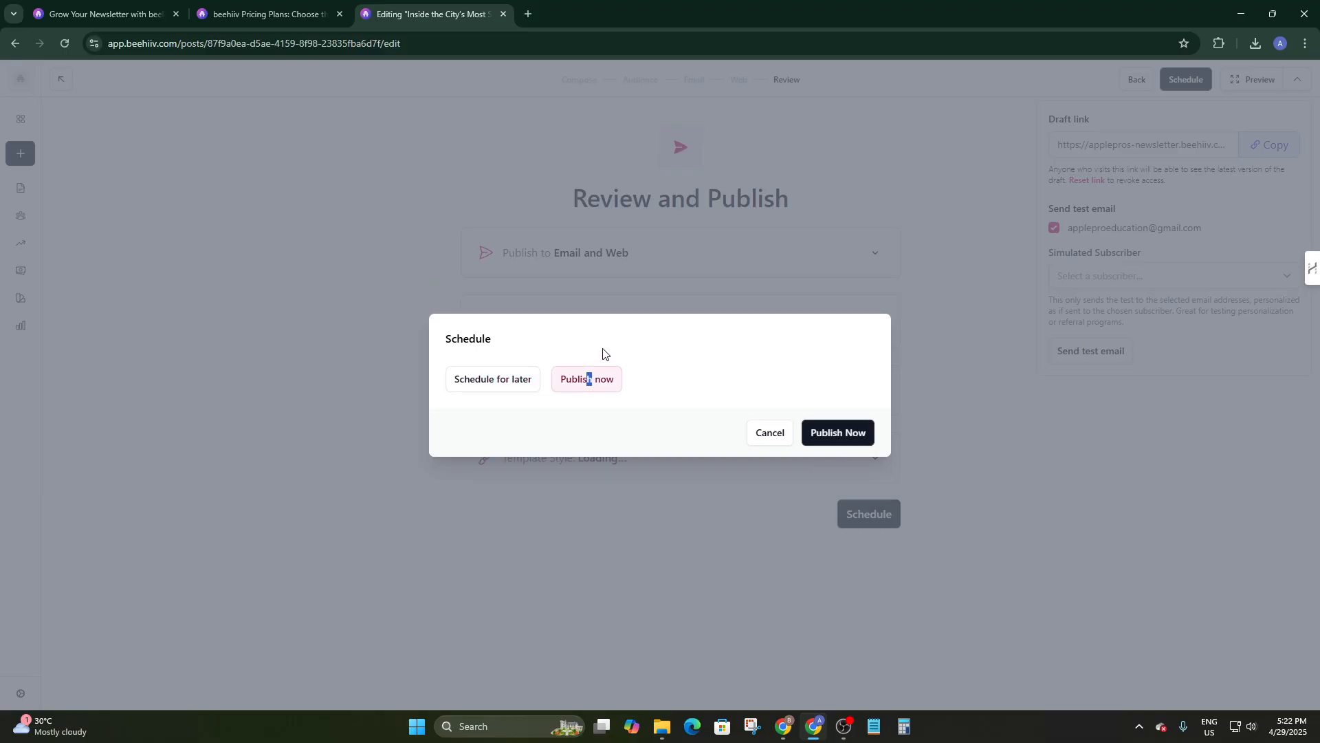
click(841, 433)
click(798, 559)
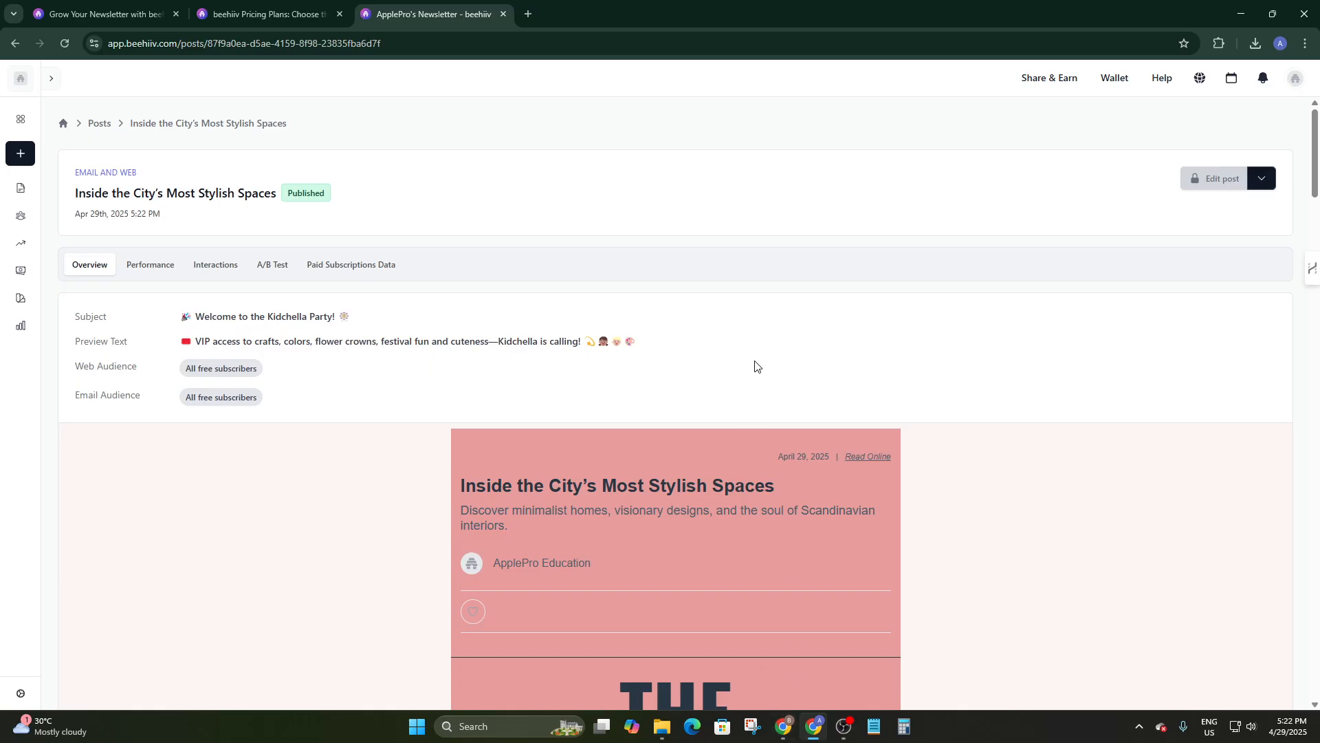
key(alt+Tab)
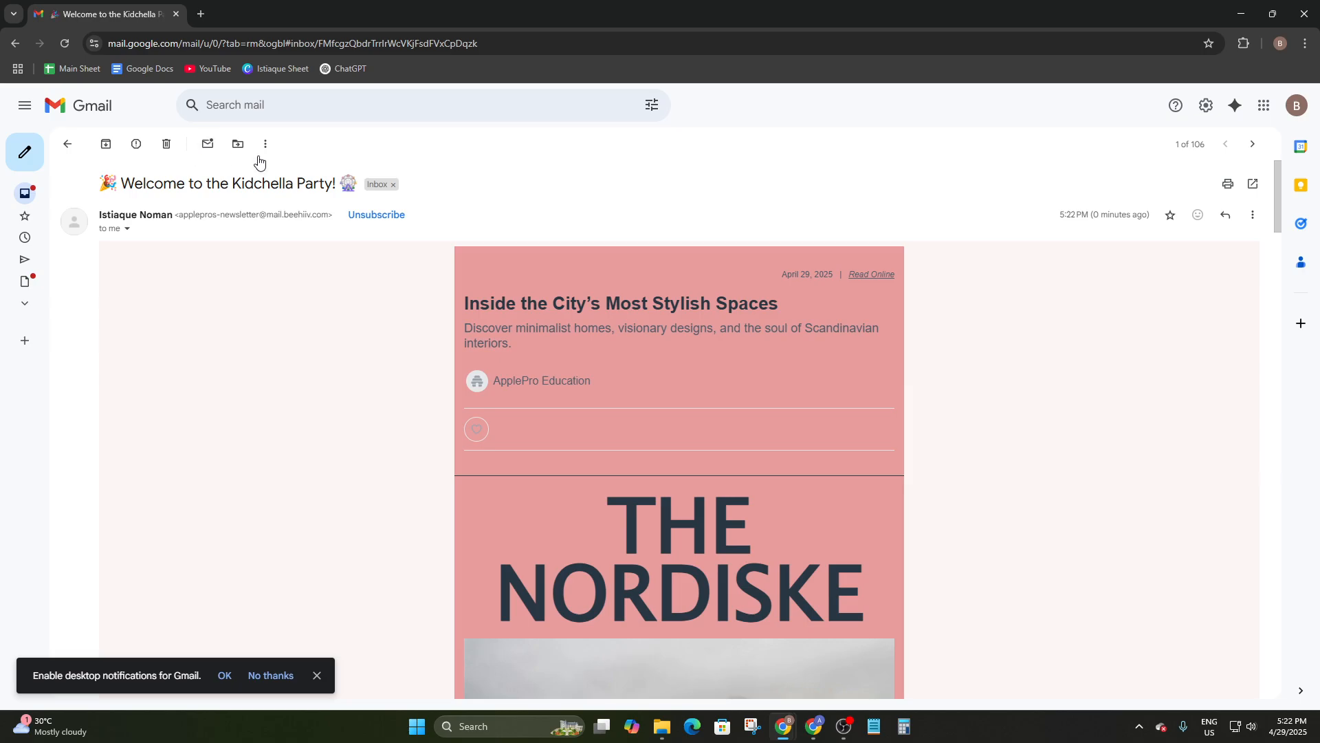
scroll(318, 203, down, 4)
scroll(165, 244, up, 4)
scroll(229, 343, down, 2)
scroll(229, 344, down, 6)
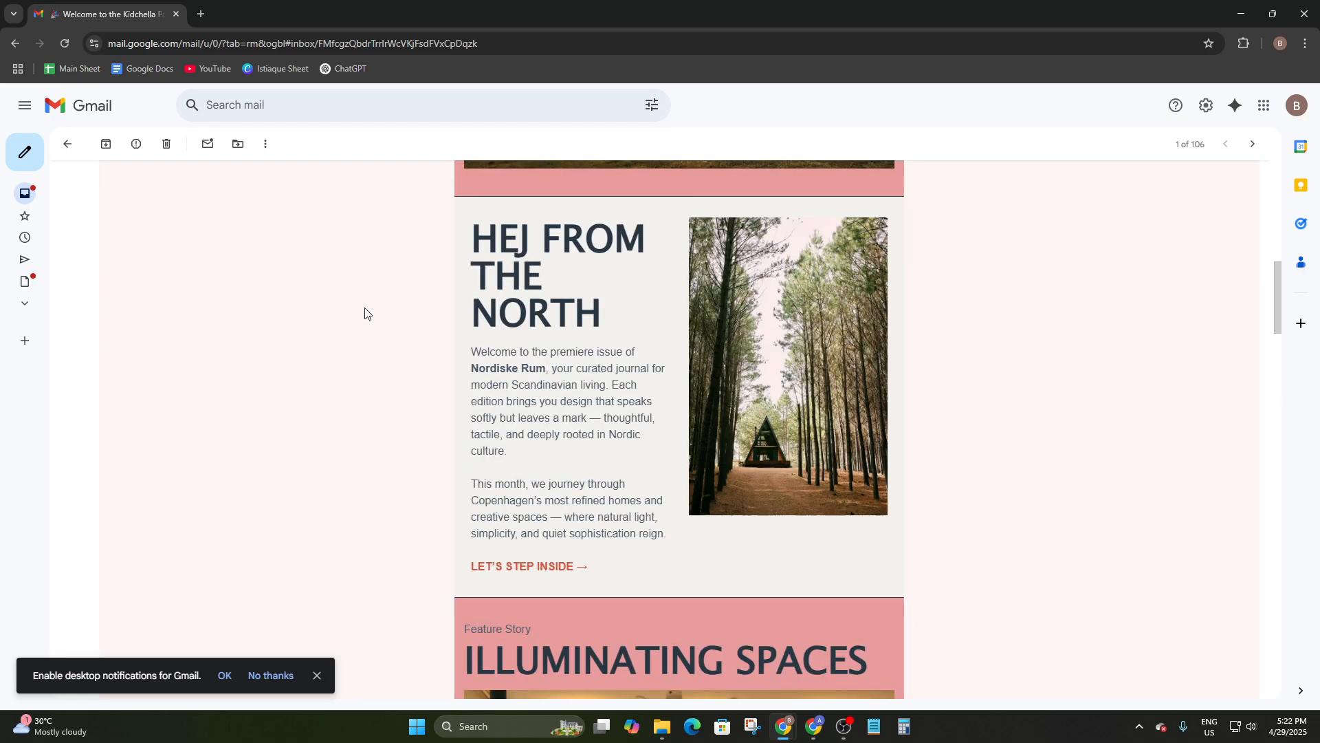
scroll(58, 252, up, 8)
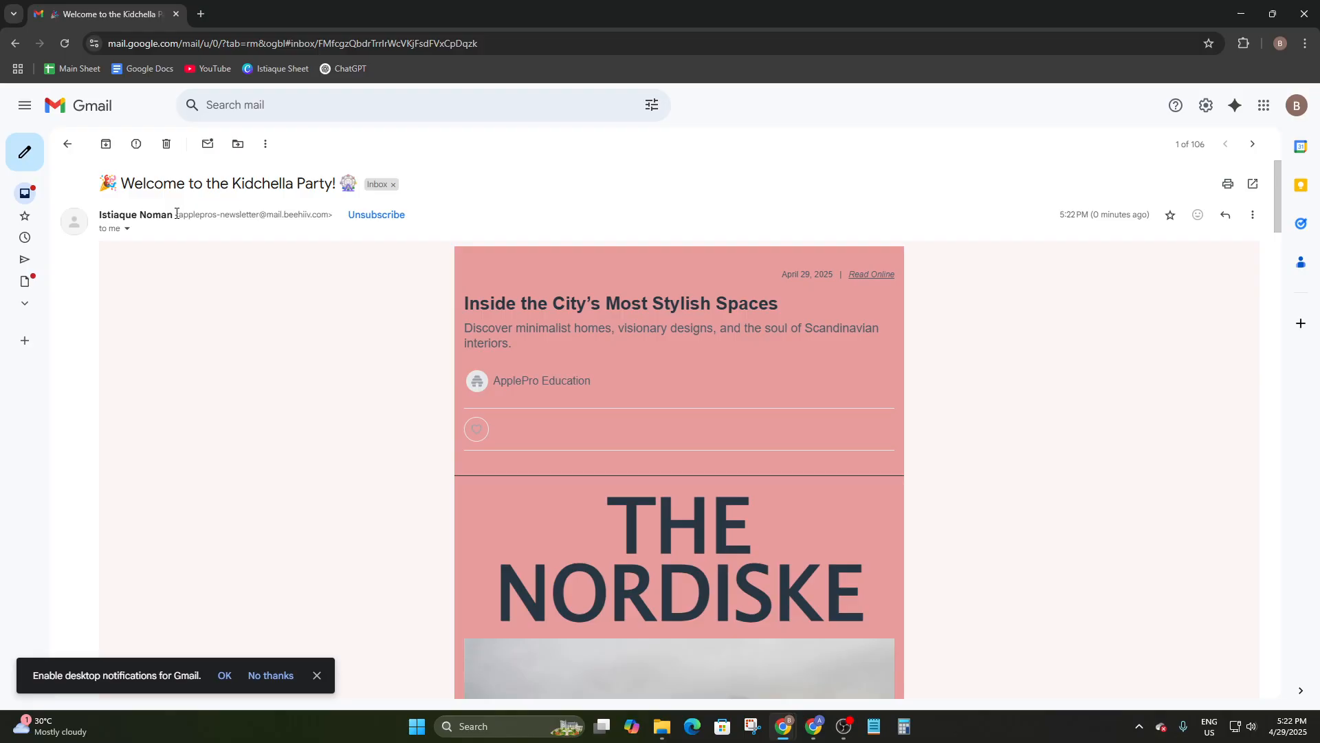
drag(176, 214, 346, 224)
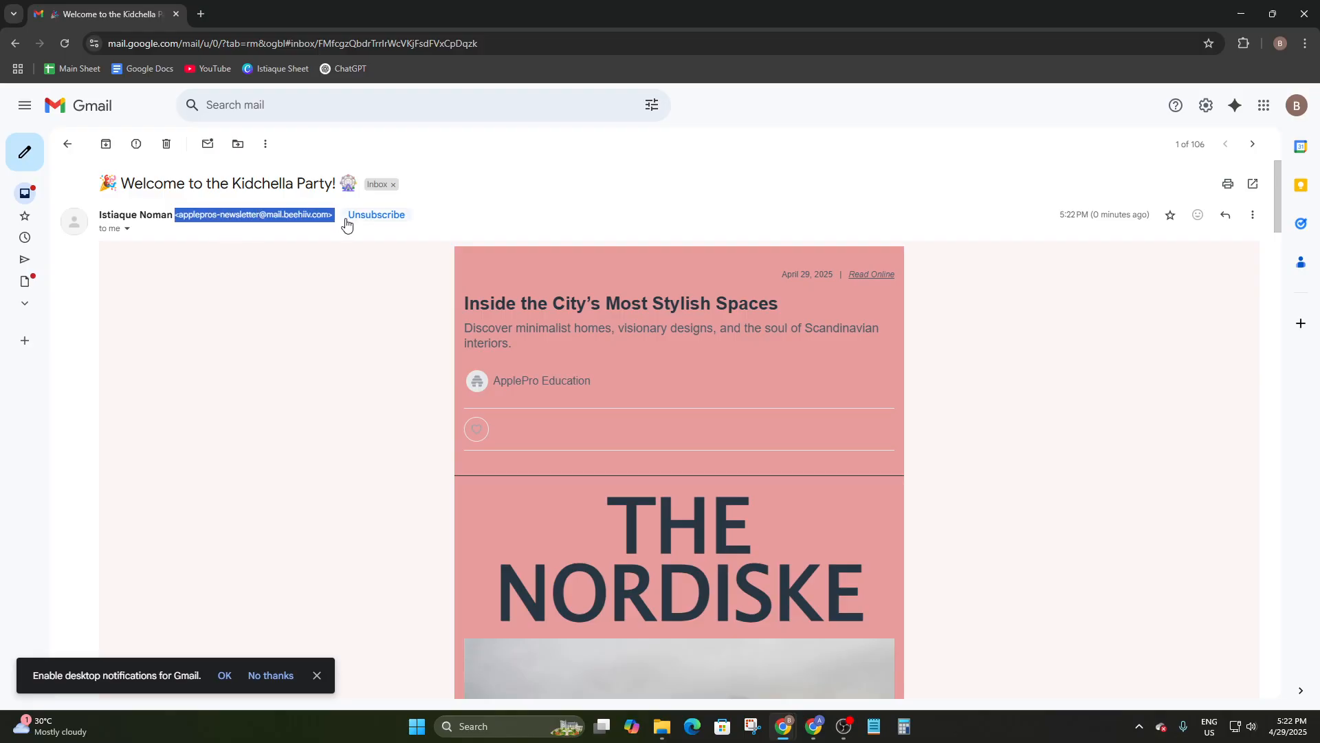
click(520, 237)
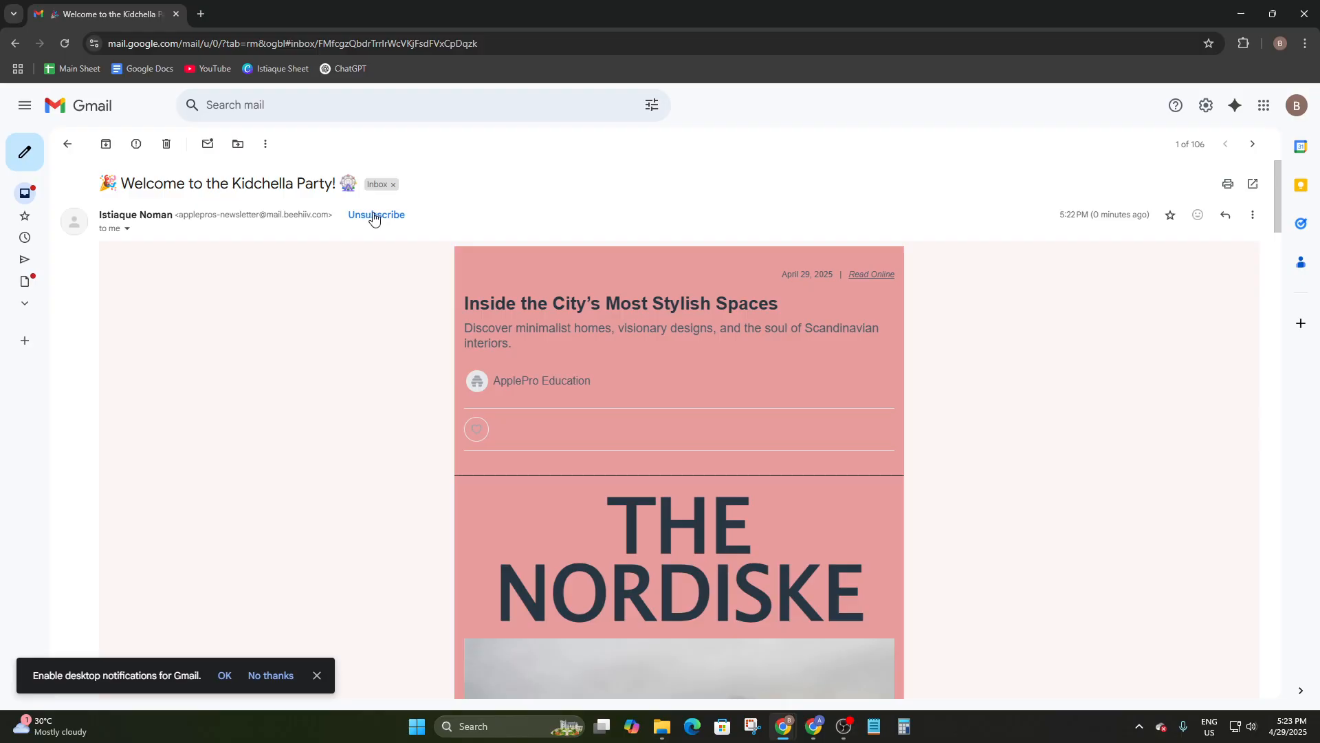
scroll(780, 334, down, 10)
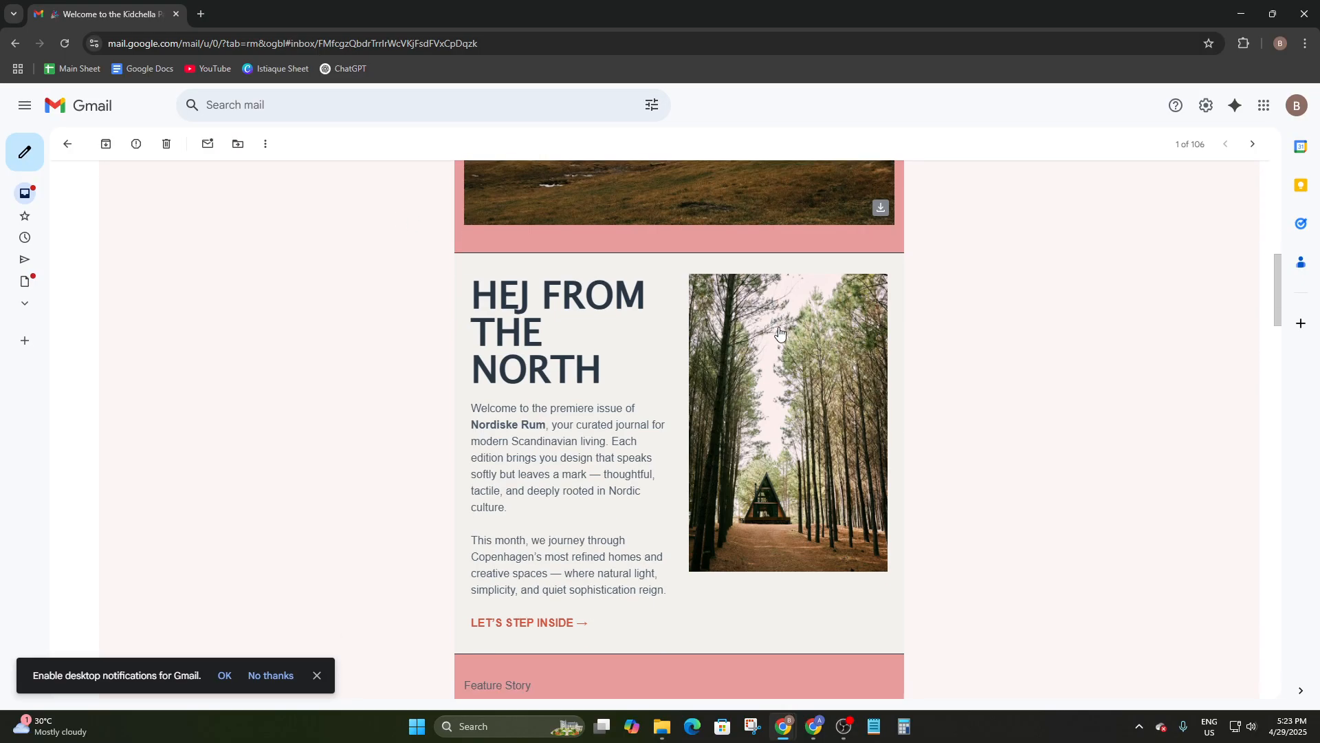
scroll(778, 333, down, 15)
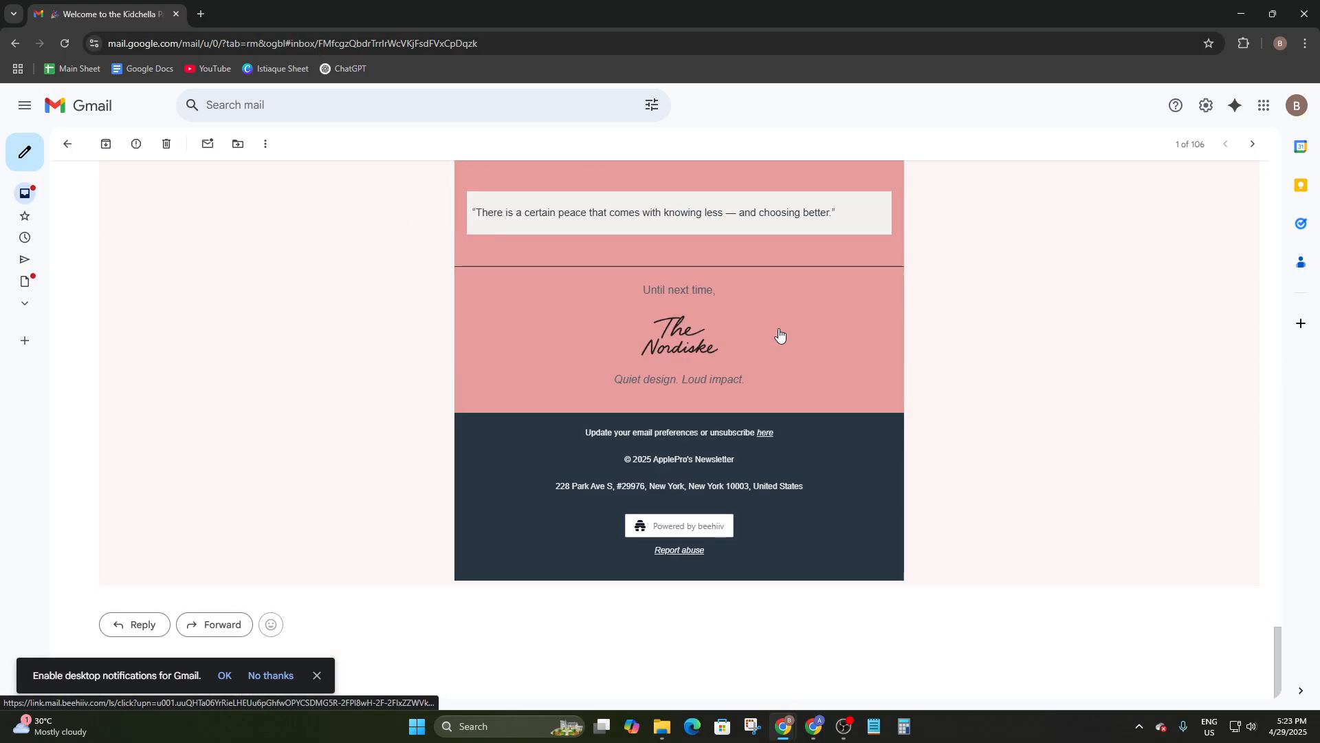
scroll(779, 335, up, 5)
scroll(780, 335, up, 5)
scroll(779, 335, up, 8)
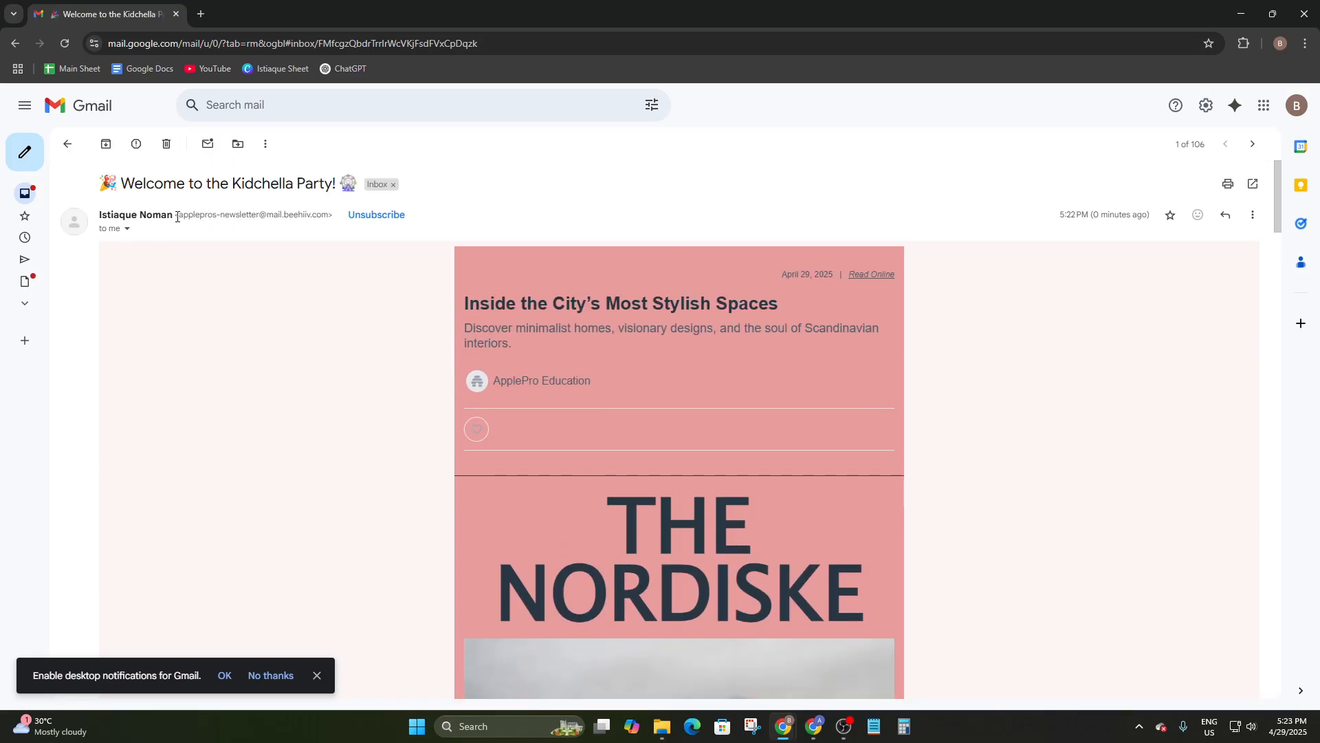
drag(176, 218, 333, 218)
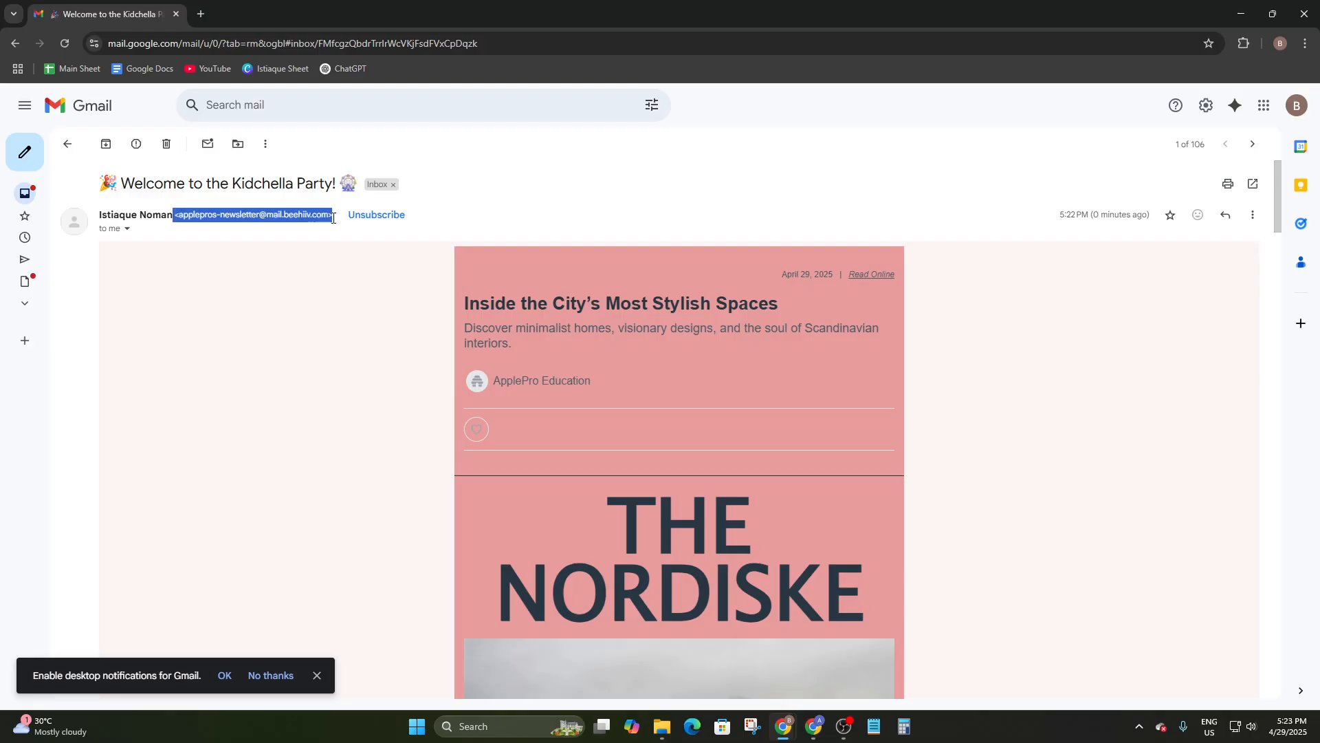
scroll(637, 374, down, 7)
scroll(654, 384, up, 7)
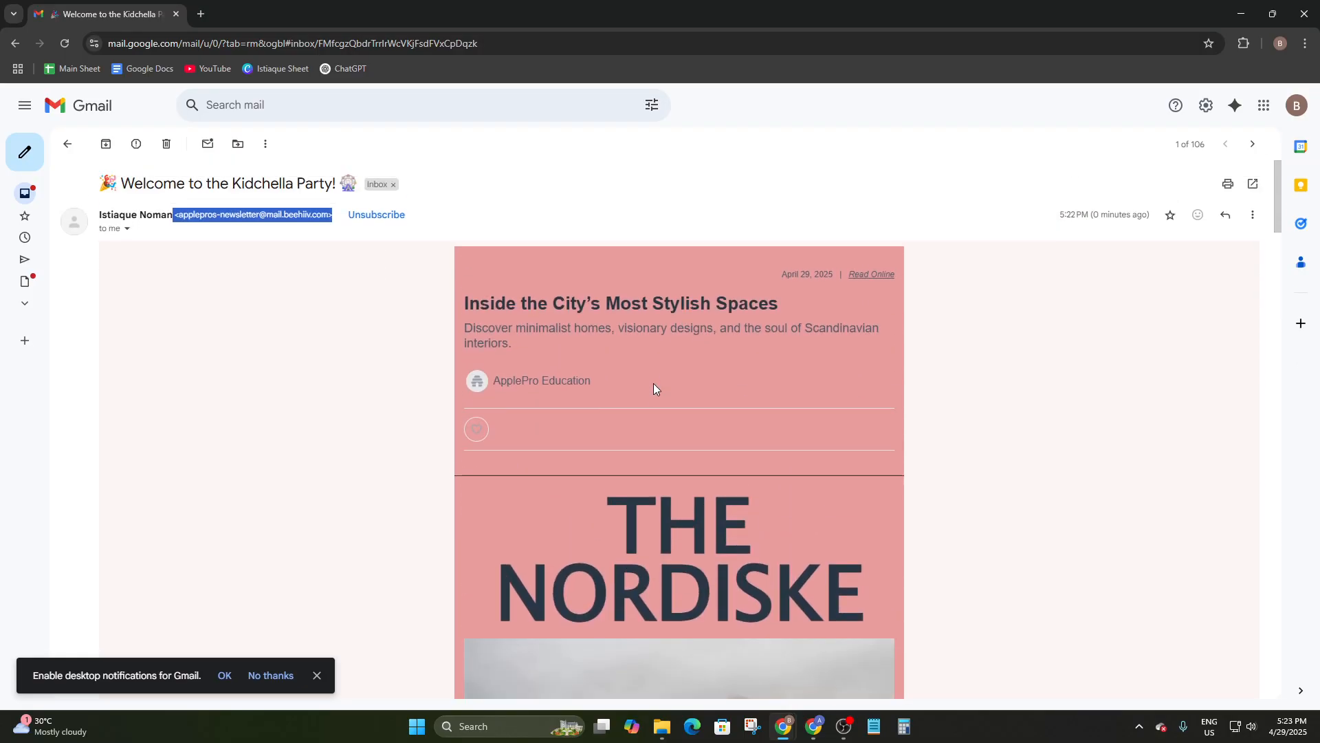